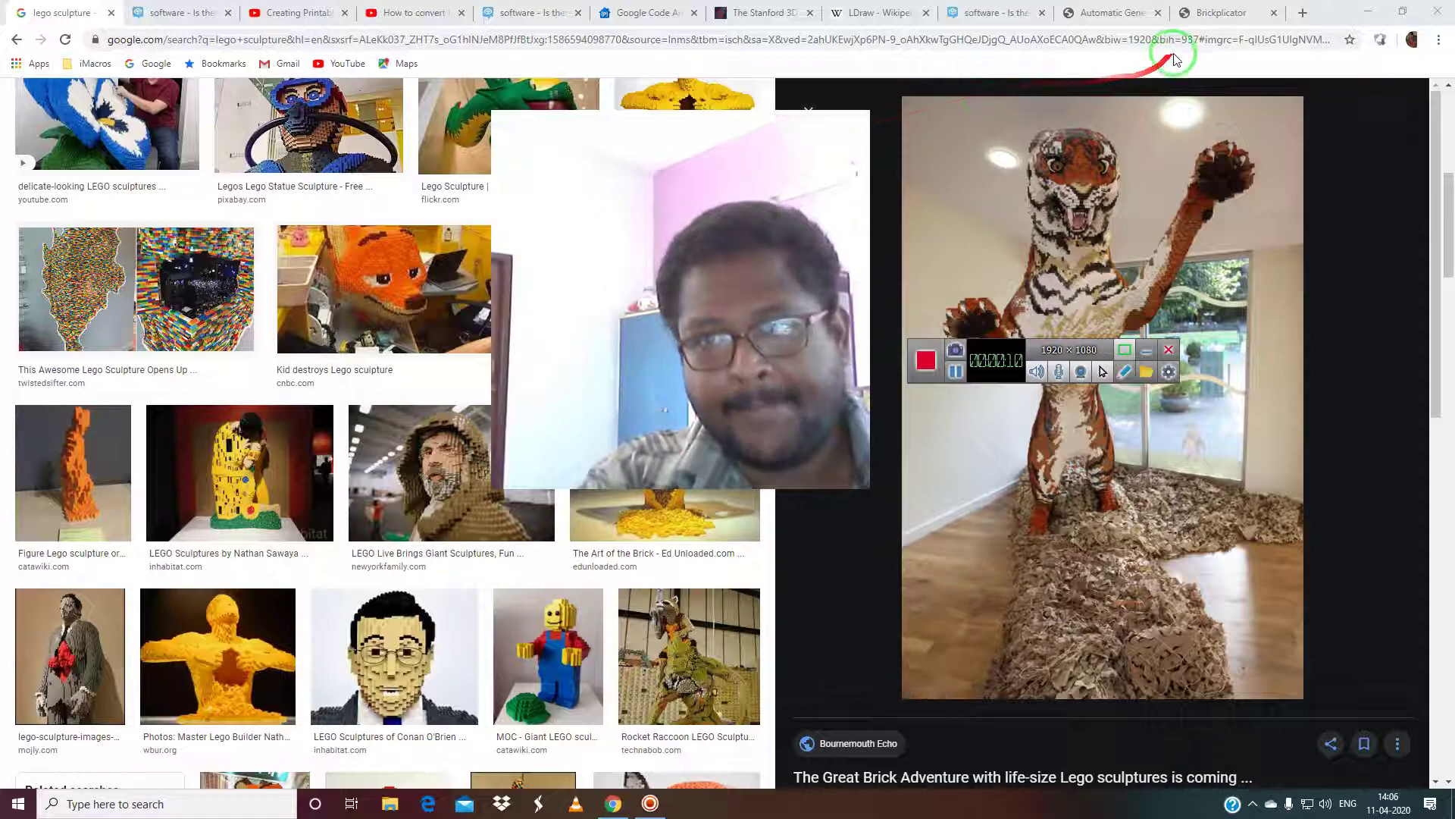
On the Bricks StackExchange LEGO-conversion question, follow the answer's Dolphin Brickr link.
{"action": "left_click", "coordinate": [977, 14]}
{"action": "left_click_drag", "start_coordinate": [568, 292], "coordinate": [1319, 324]}
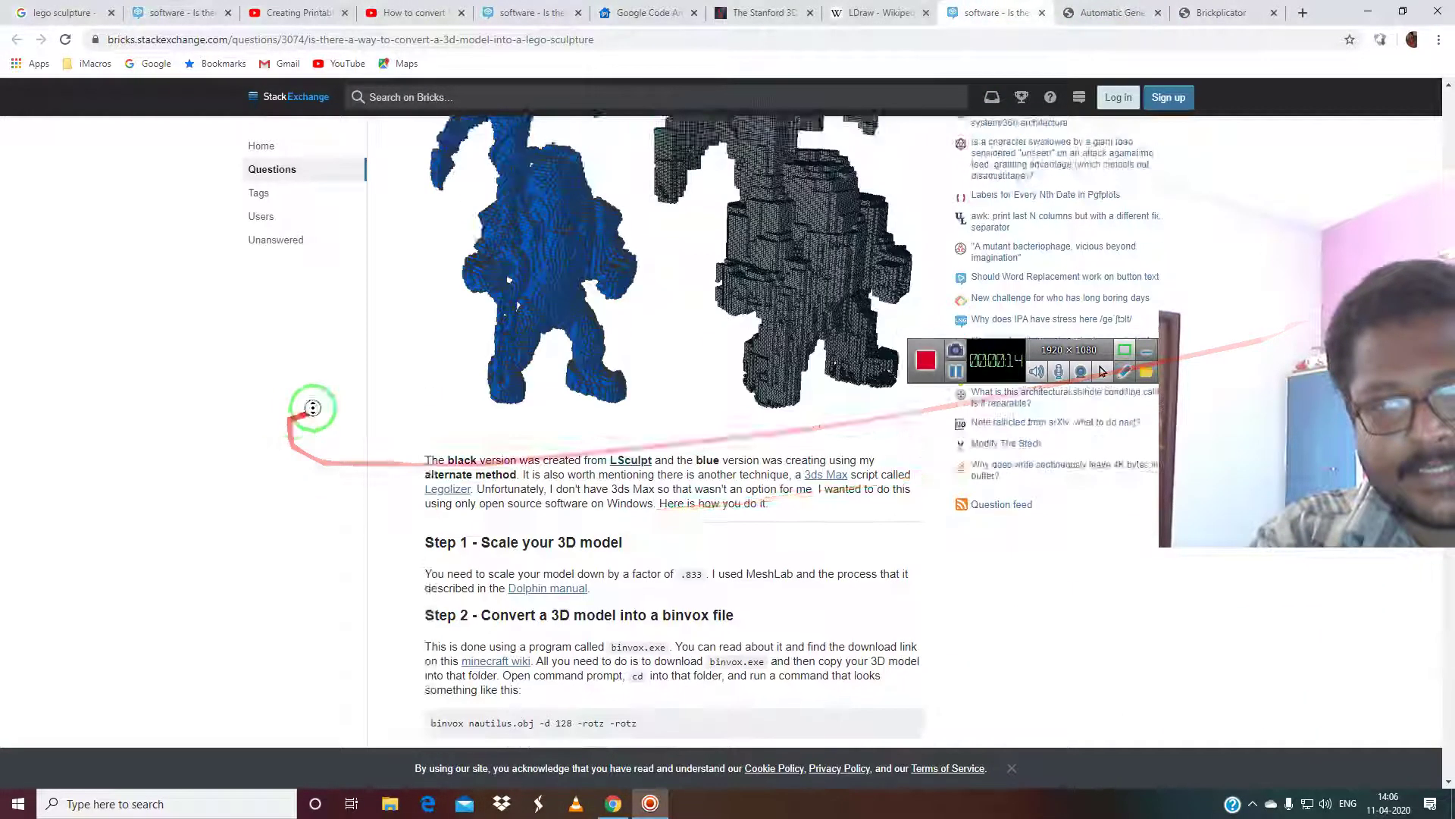
{"action": "scroll", "coordinate": [470, 402], "scroll_direction": "up", "scroll_amount": 10}
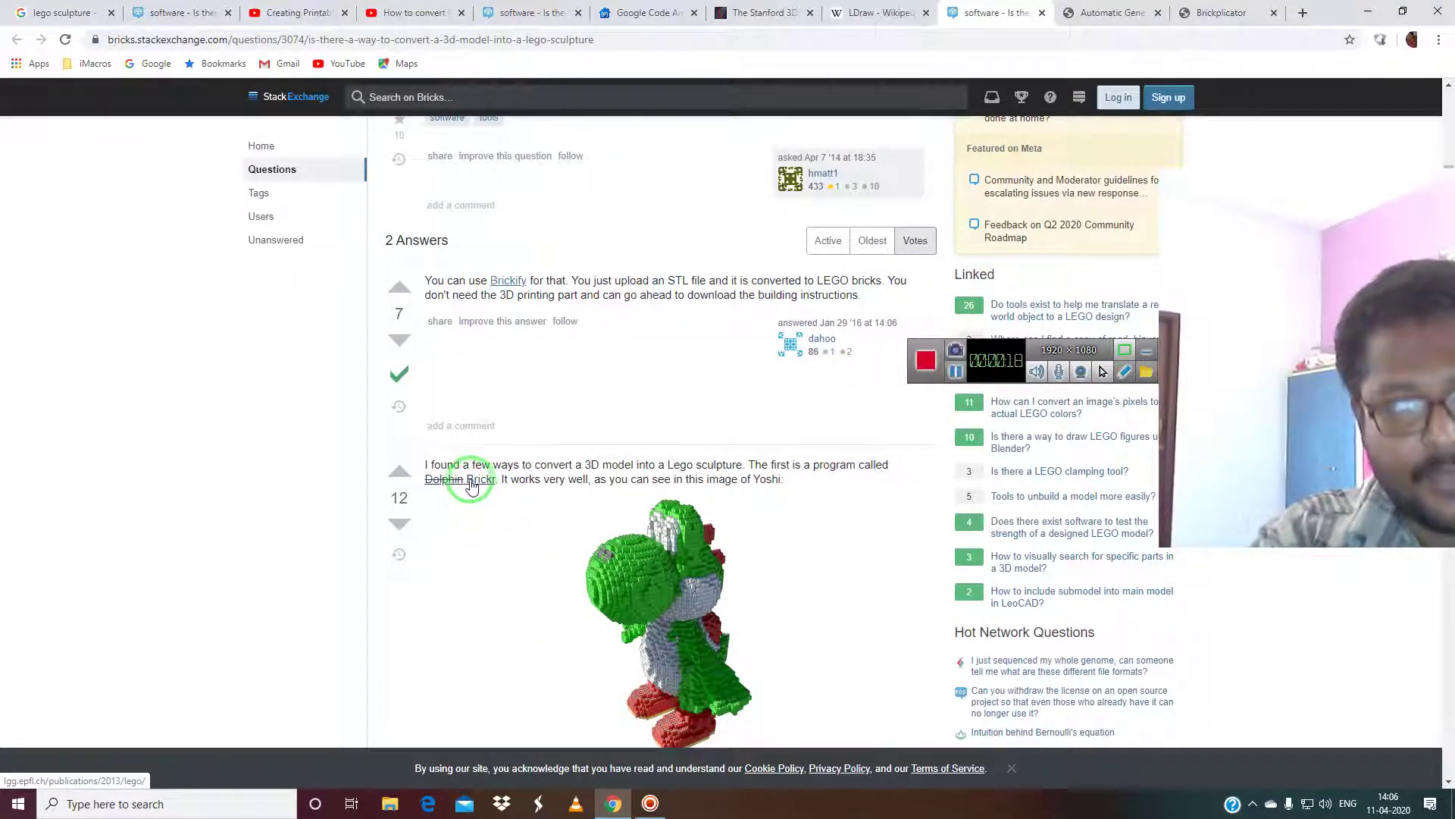
{"action": "left_click", "coordinate": [470, 480]}
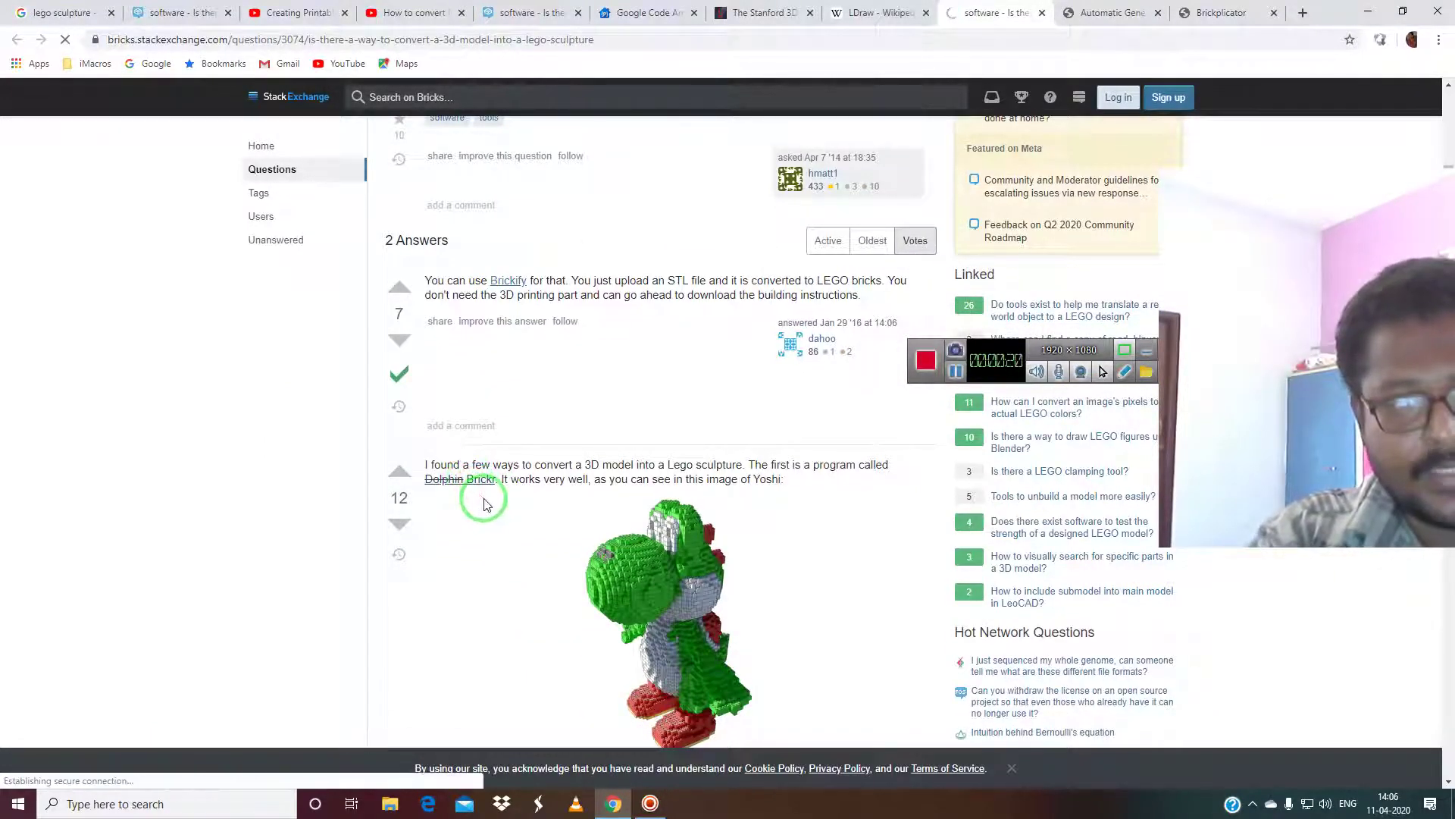
Copy the EPFL Constructable Brick Sculptures page address and open Windows search.
{"action": "left_click_drag", "start_coordinate": [485, 502], "coordinate": [466, 554]}
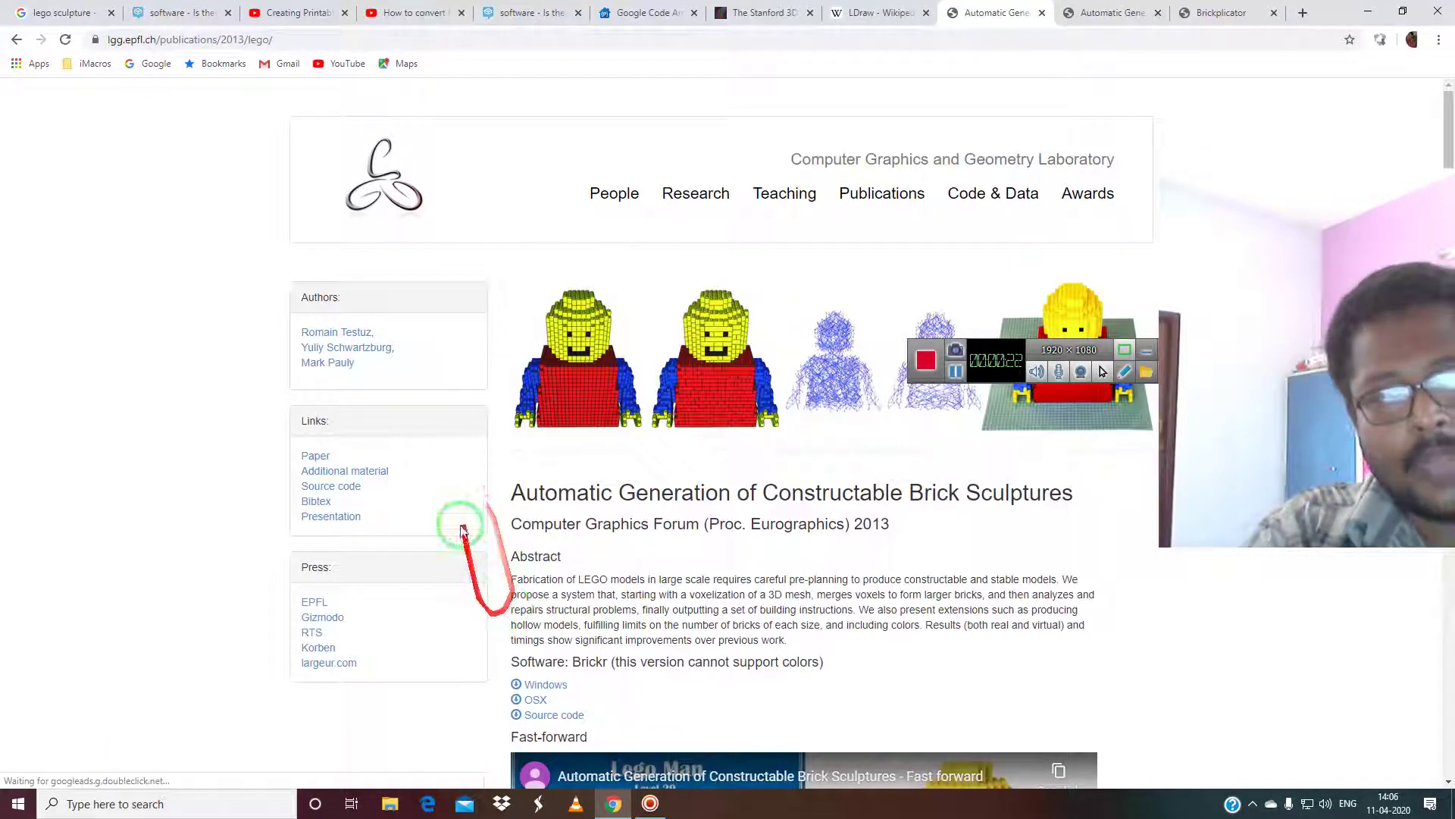
{"action": "scroll", "coordinate": [708, 470], "scroll_direction": "down", "scroll_amount": 7}
{"action": "scroll", "coordinate": [536, 478], "scroll_direction": "up", "scroll_amount": 5}
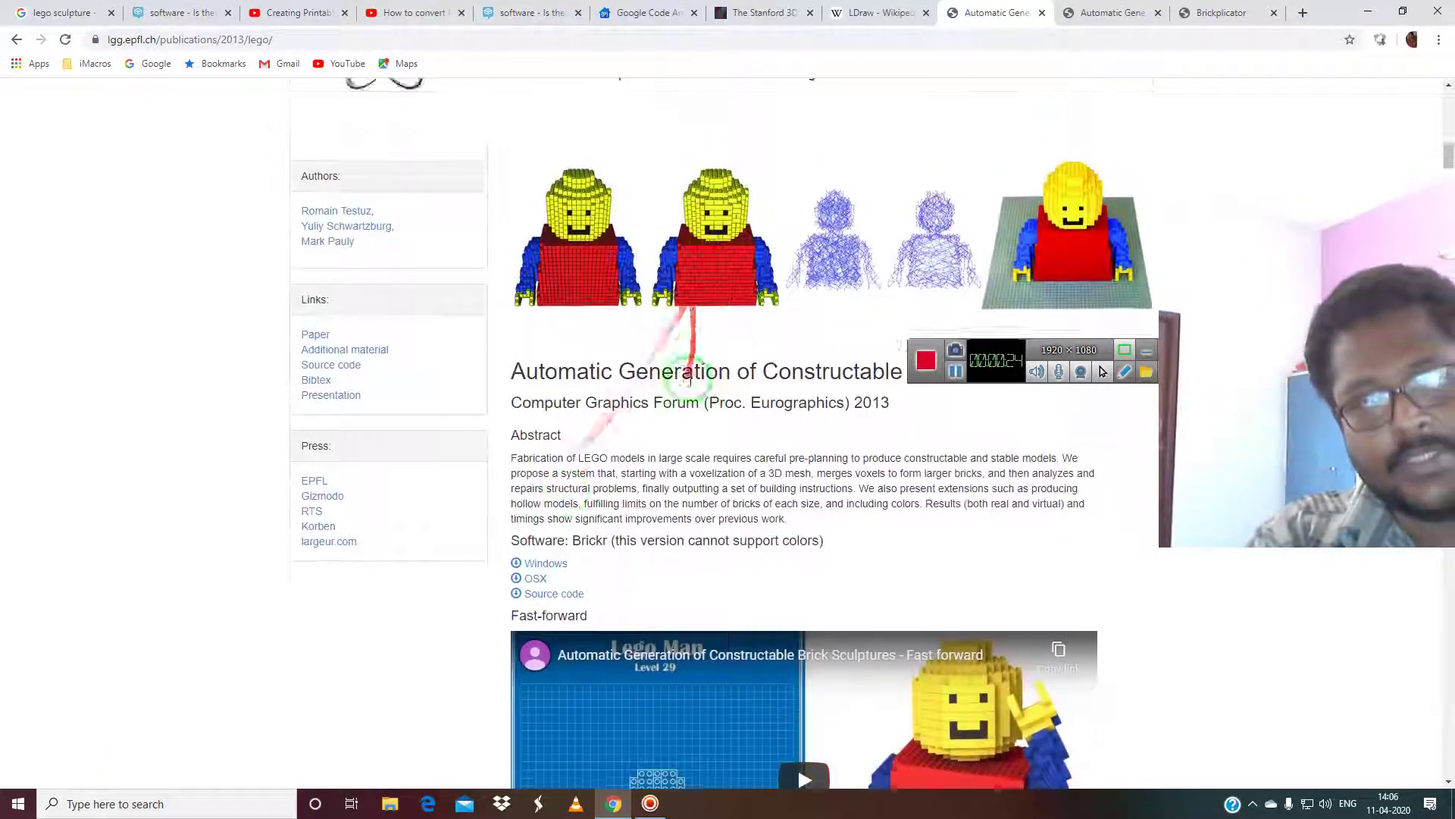
{"action": "scroll", "coordinate": [690, 379], "scroll_direction": "up", "scroll_amount": 2}
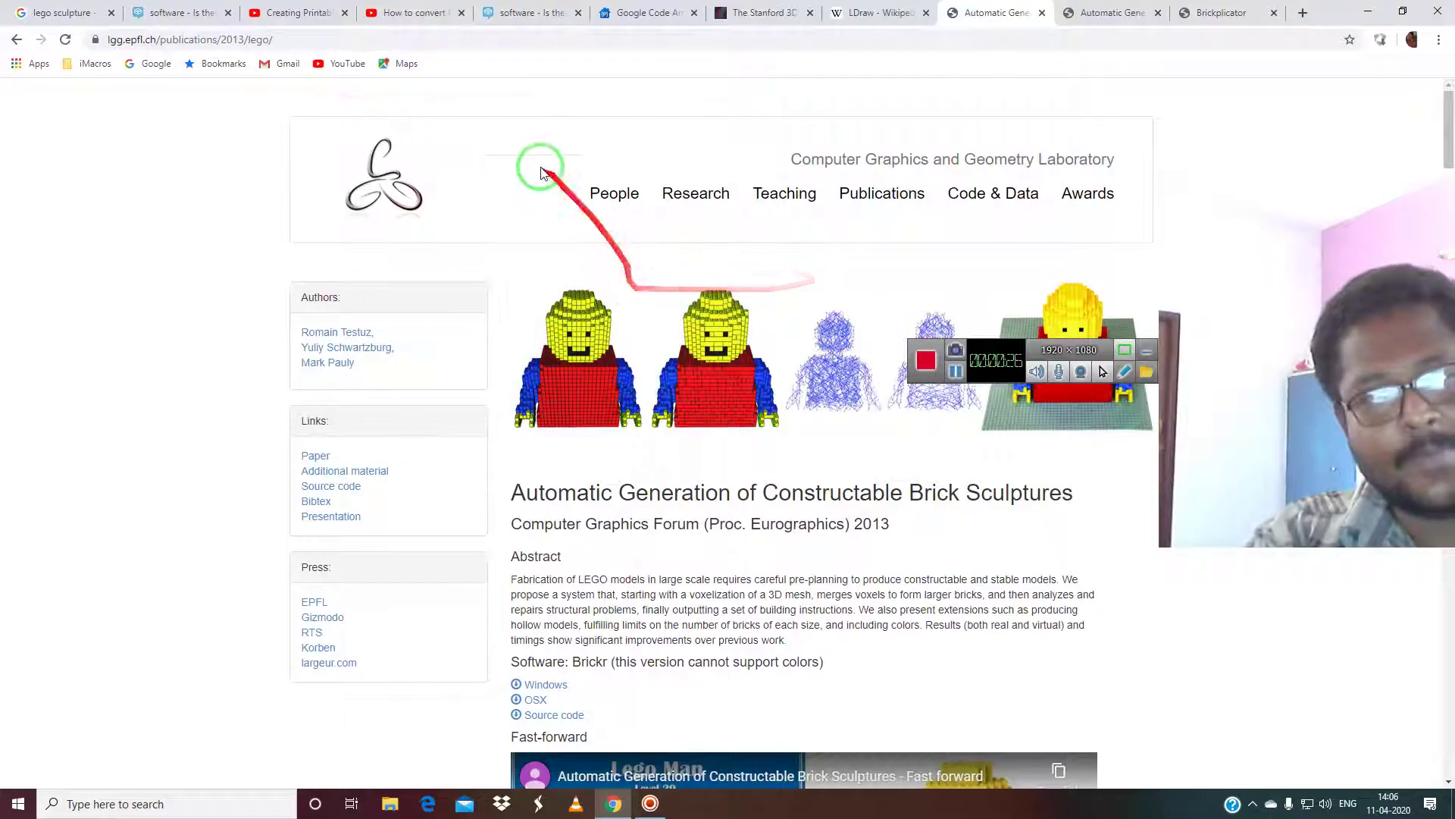
{"action": "left_click", "coordinate": [542, 44]}
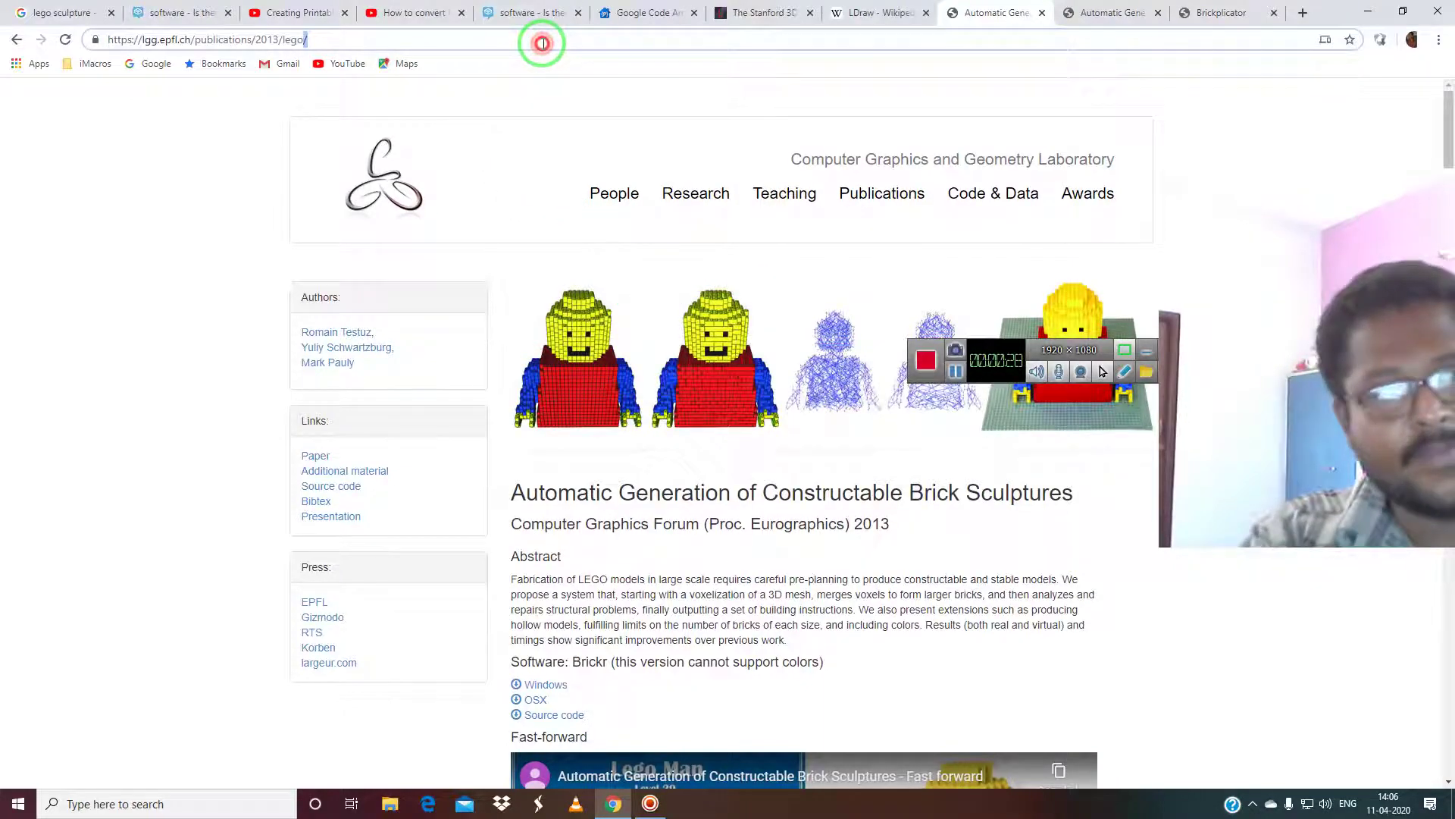
{"action": "right_click", "coordinate": [543, 43]}
{"action": "left_click", "coordinate": [571, 142]}
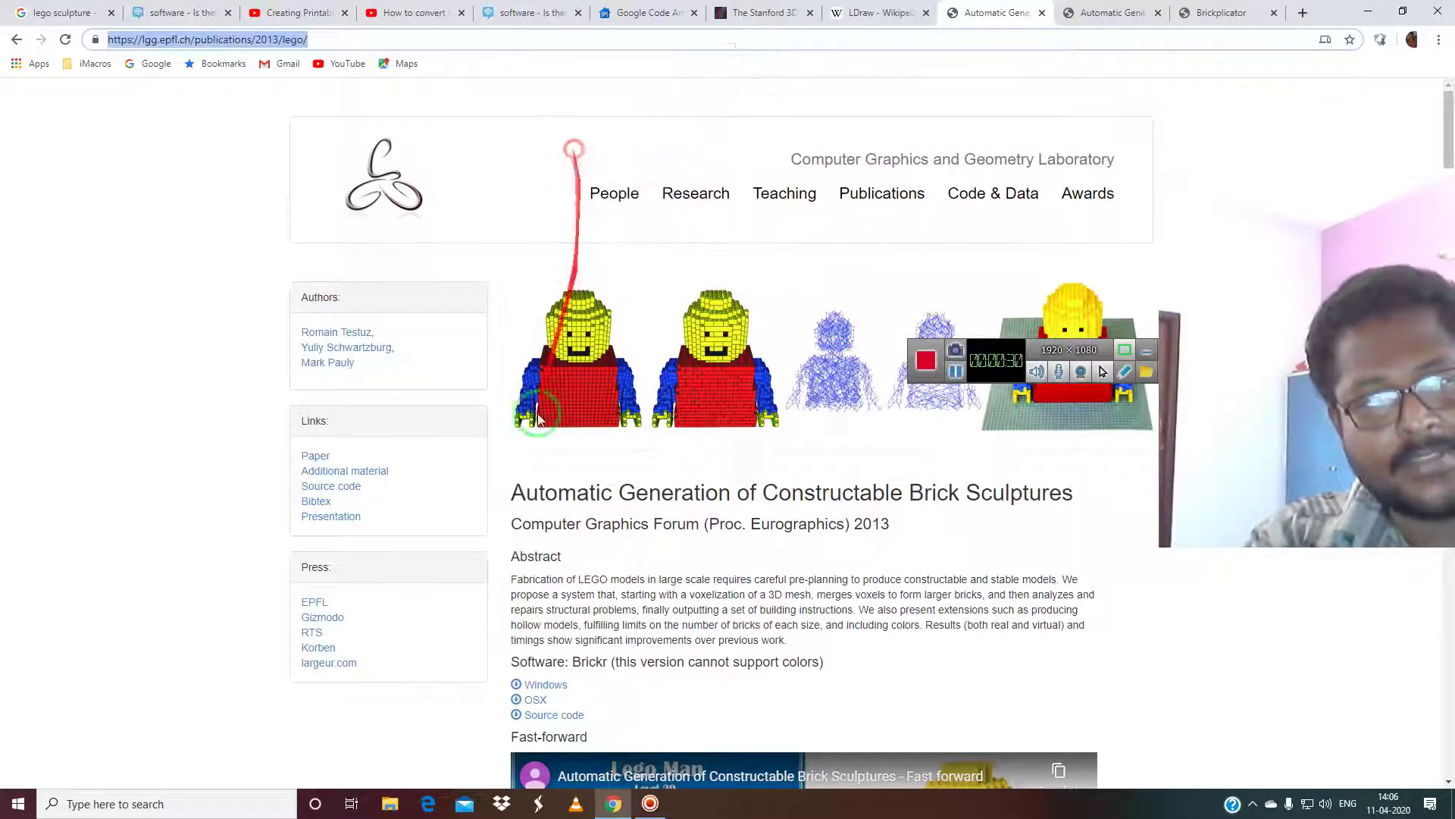
{"action": "left_click", "coordinate": [253, 803]}
Launch Notepad from Windows search.
{"action": "type", "text": "no"}
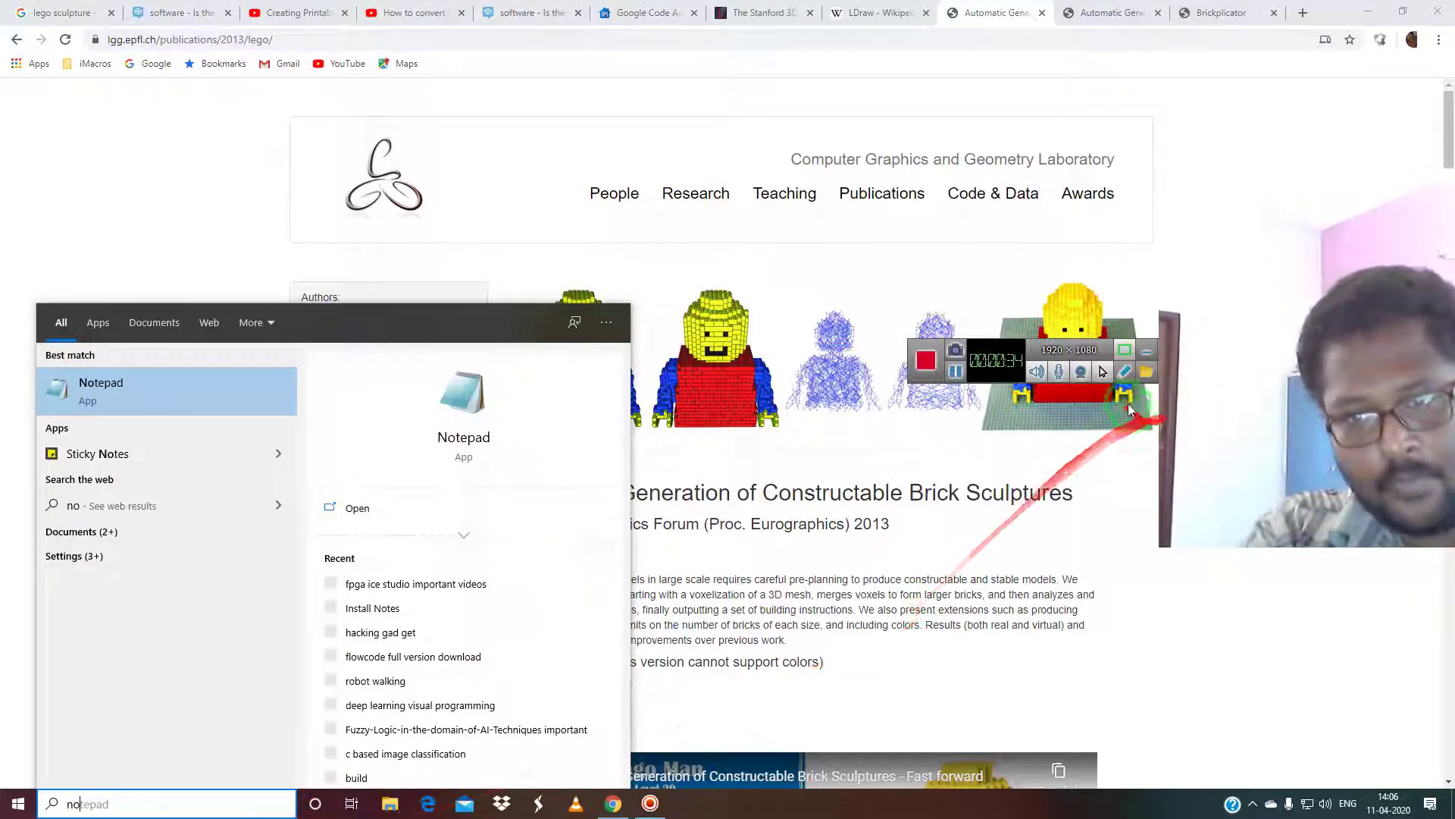
{"action": "left_click", "coordinate": [1083, 375]}
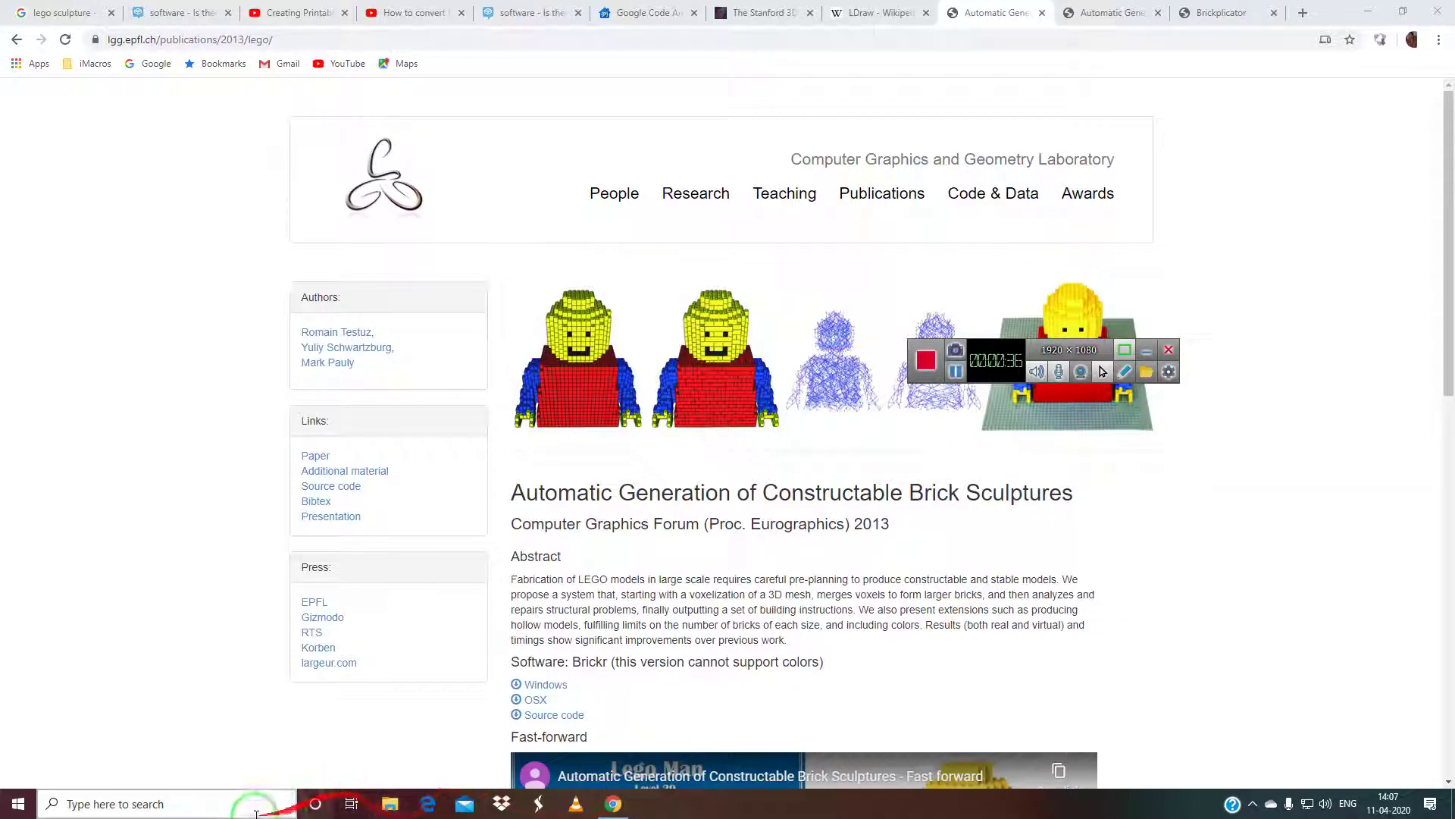
{"action": "left_click", "coordinate": [234, 804]}
{"action": "type", "text": "notepad"}
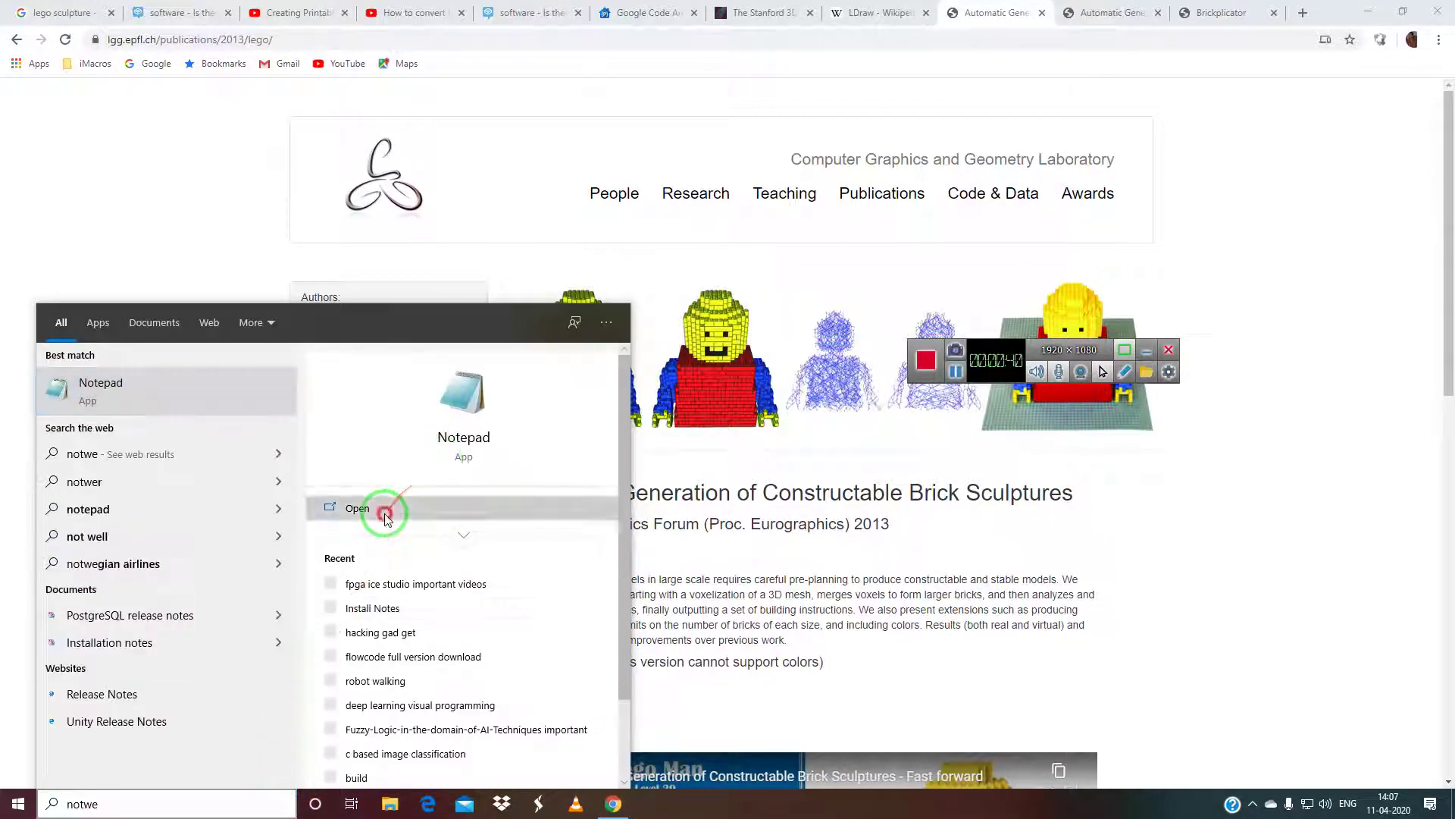
{"action": "left_click", "coordinate": [384, 510]}
{"action": "right_click", "coordinate": [672, 357]}
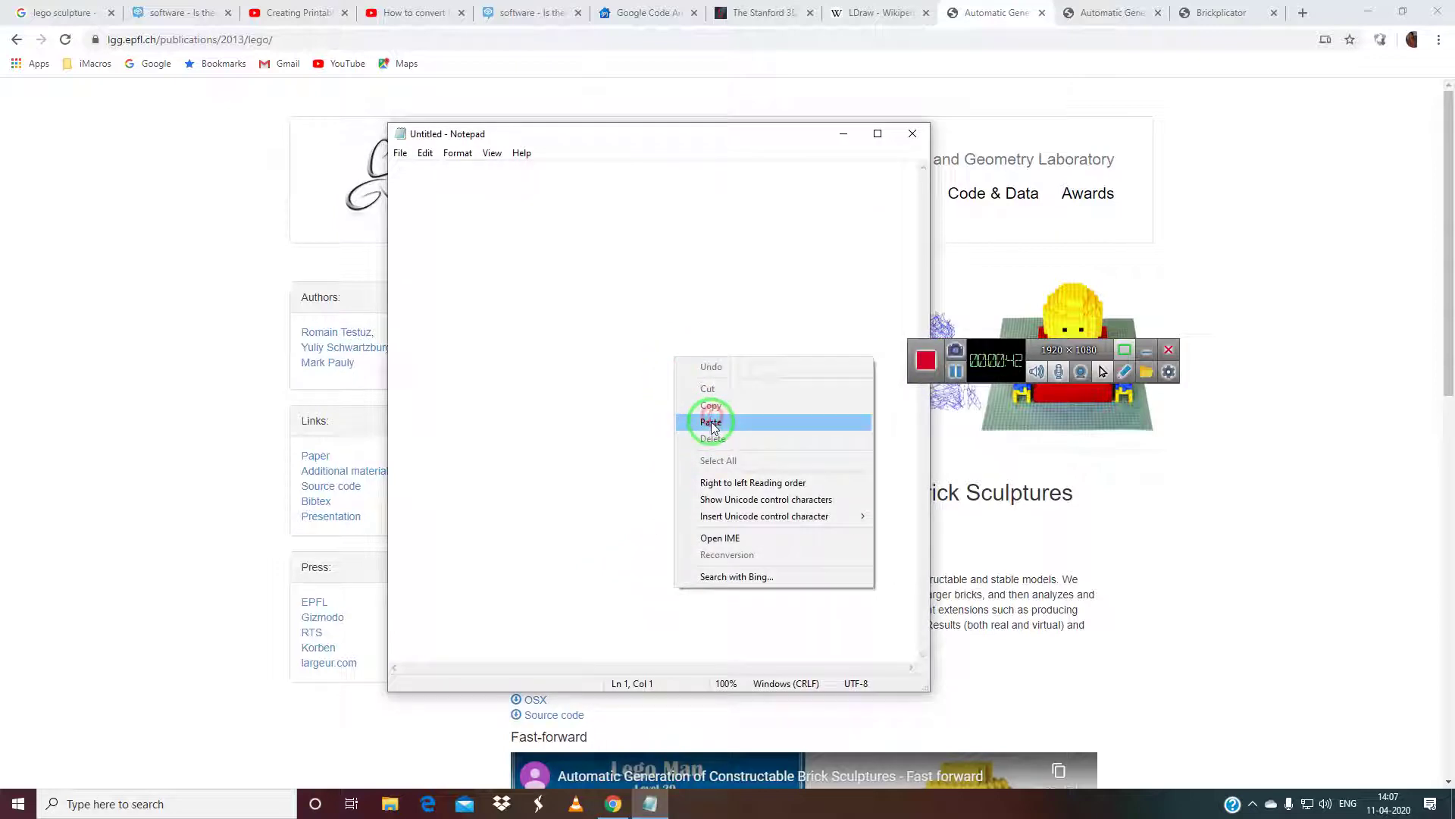
{"action": "left_click", "coordinate": [709, 422]}
{"action": "left_click", "coordinate": [84, 220]}
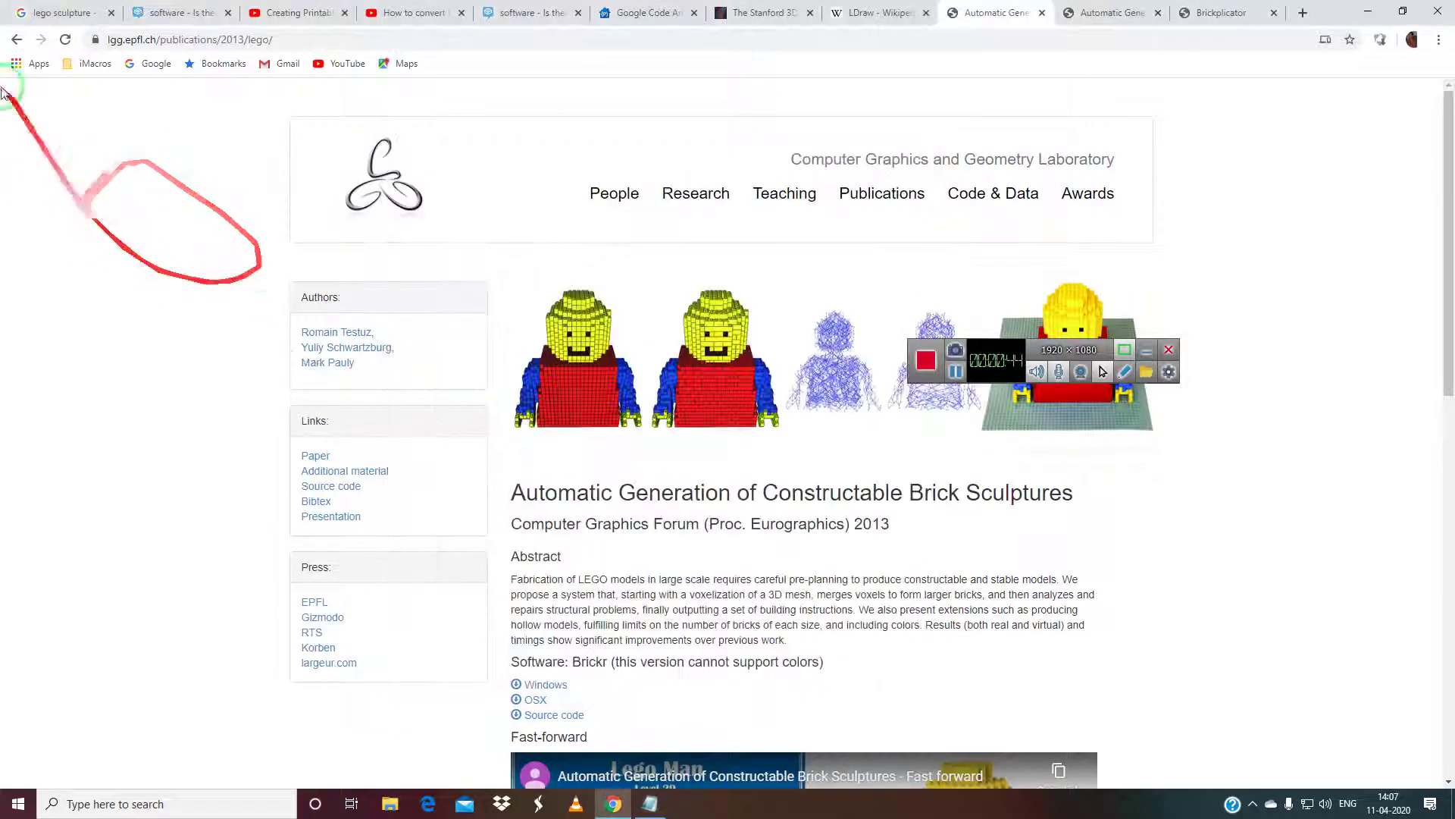
{"action": "left_click", "coordinate": [16, 41]}
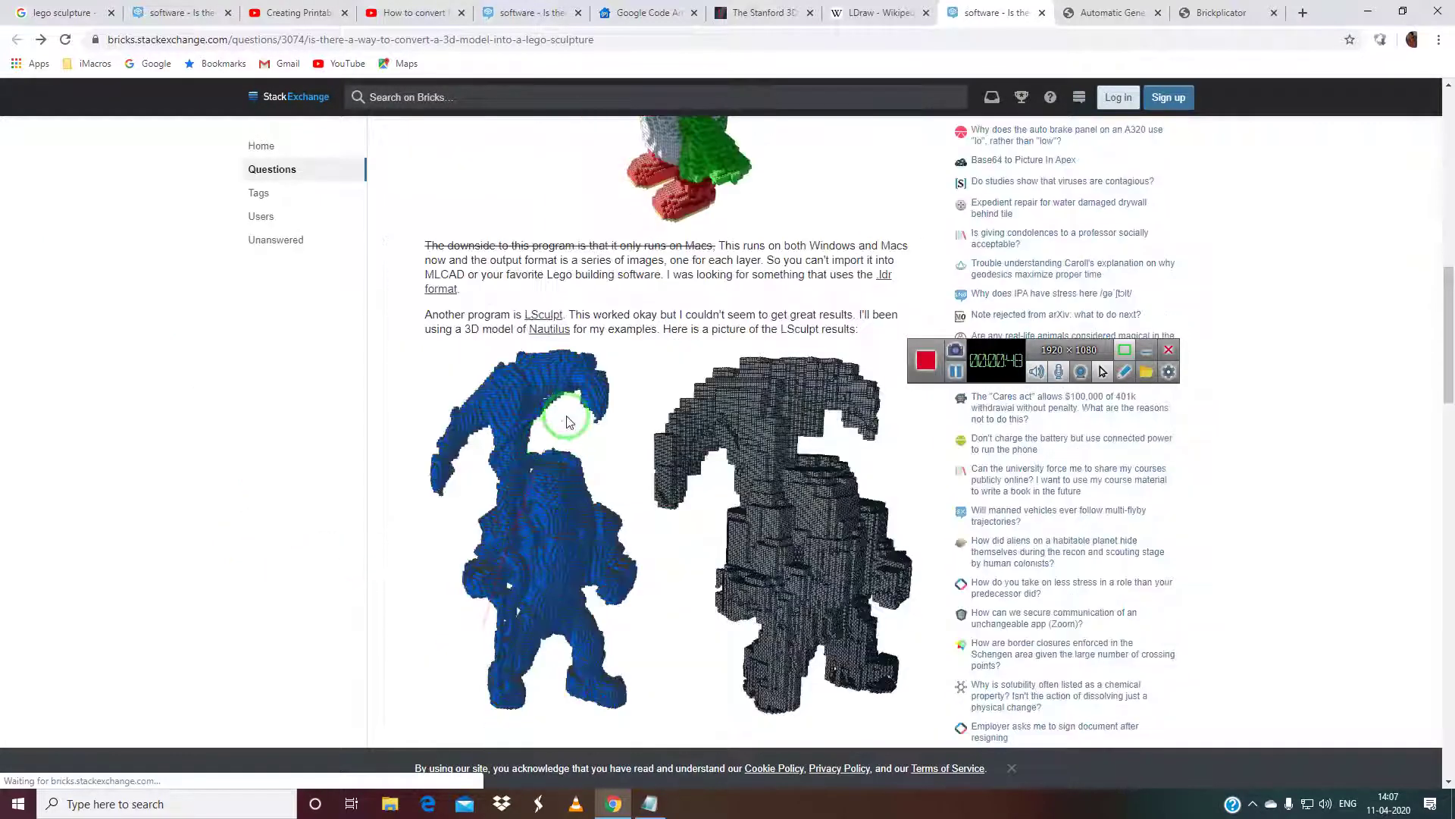
Download LSculpt_0.5.0_win32.zip from the lsculpt Google Code downloads list.
{"action": "left_click", "coordinate": [657, 15]}
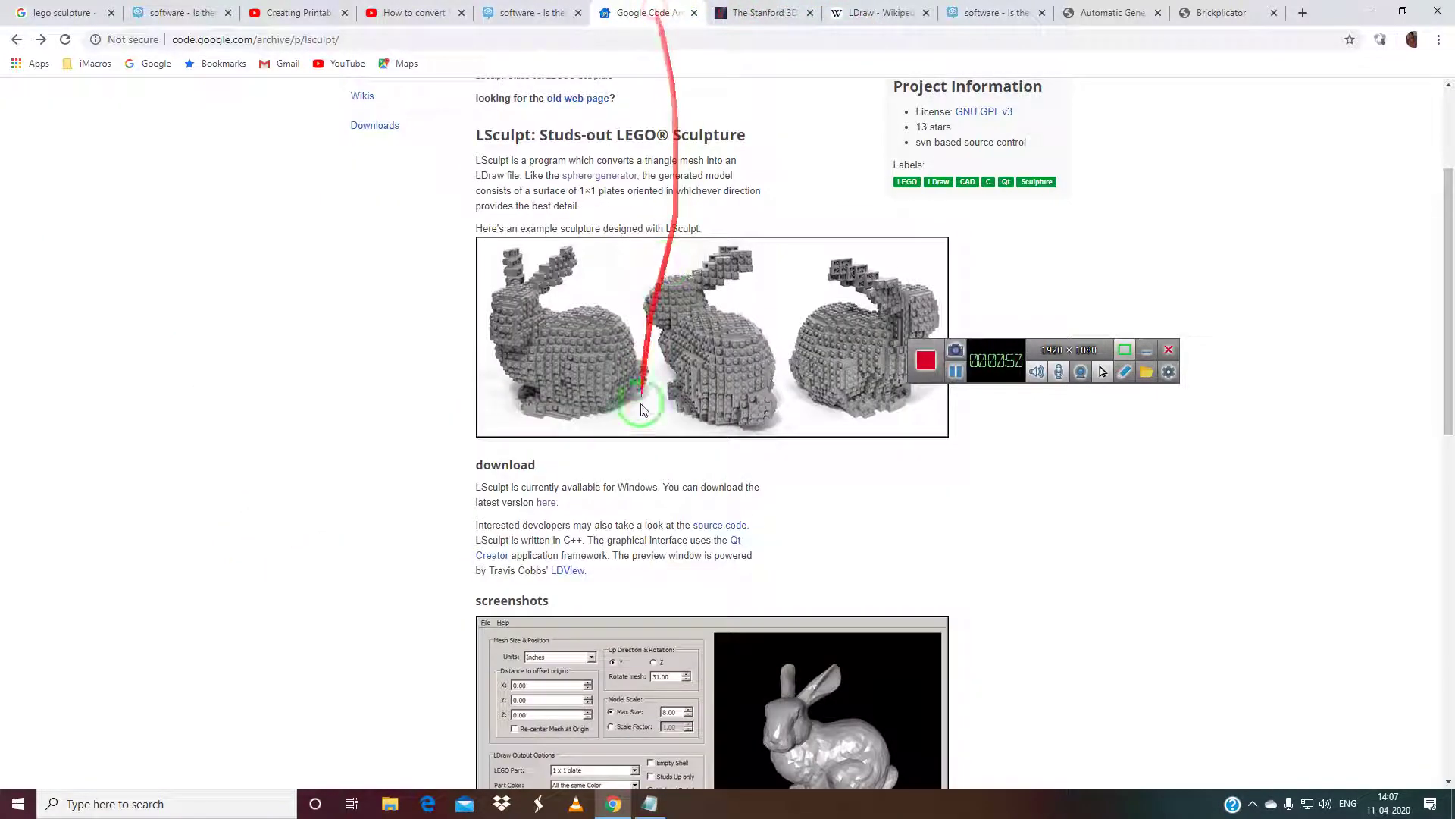
{"action": "scroll", "coordinate": [613, 422], "scroll_direction": "up", "scroll_amount": 3}
{"action": "left_click", "coordinate": [394, 332]}
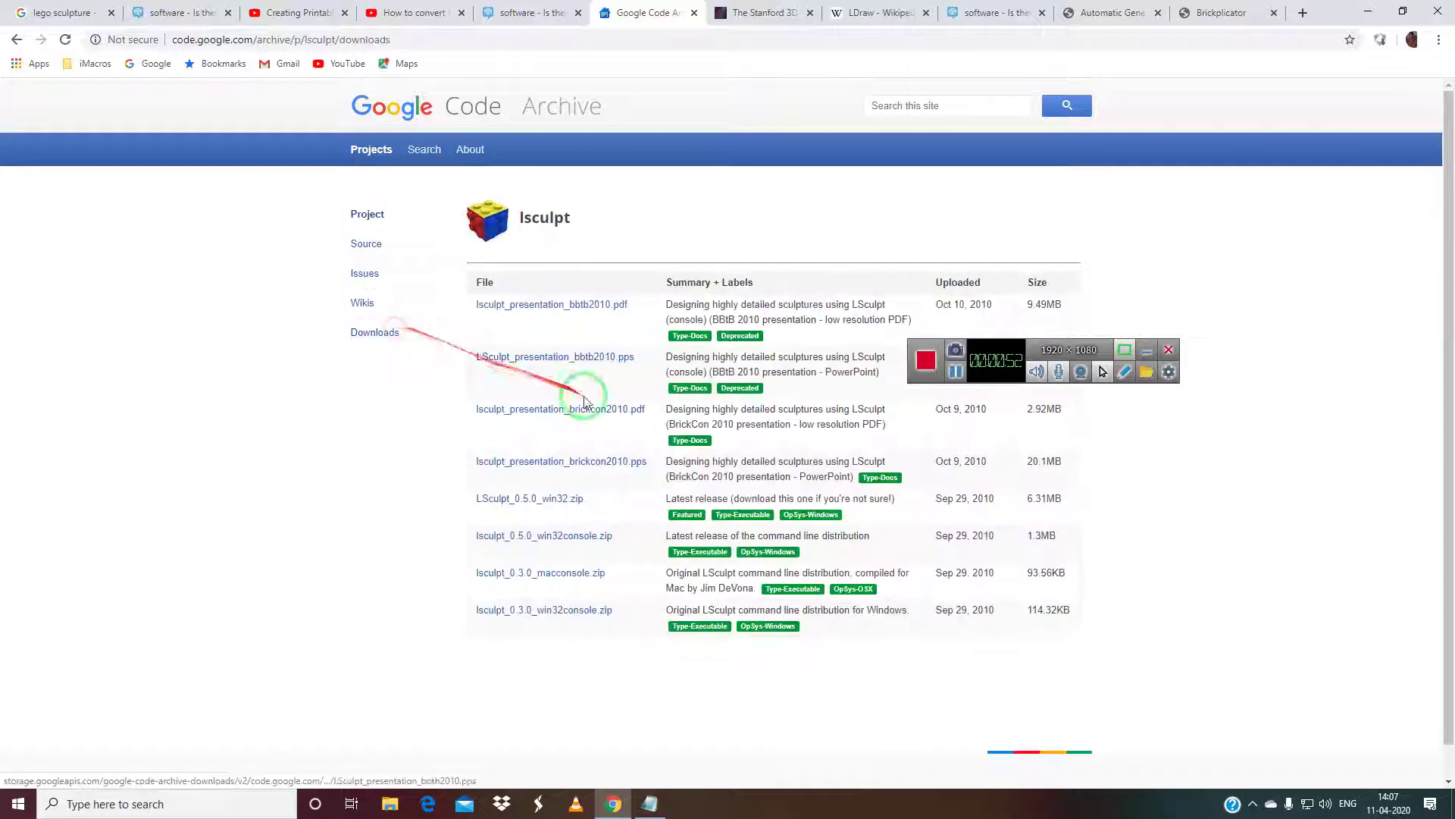
{"action": "left_click", "coordinate": [574, 540]}
{"action": "left_click", "coordinate": [575, 539]}
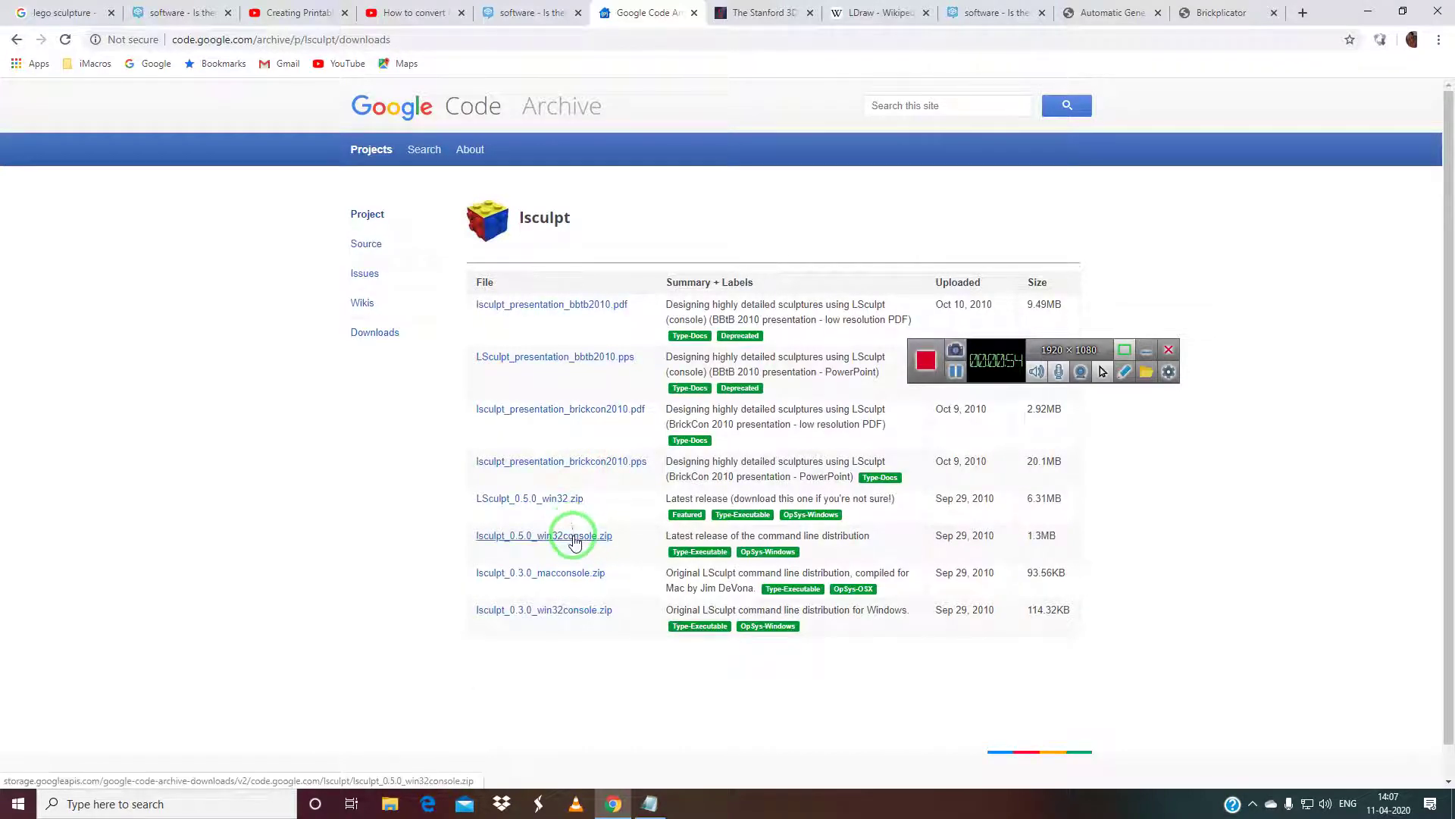
{"action": "left_click", "coordinate": [568, 503]}
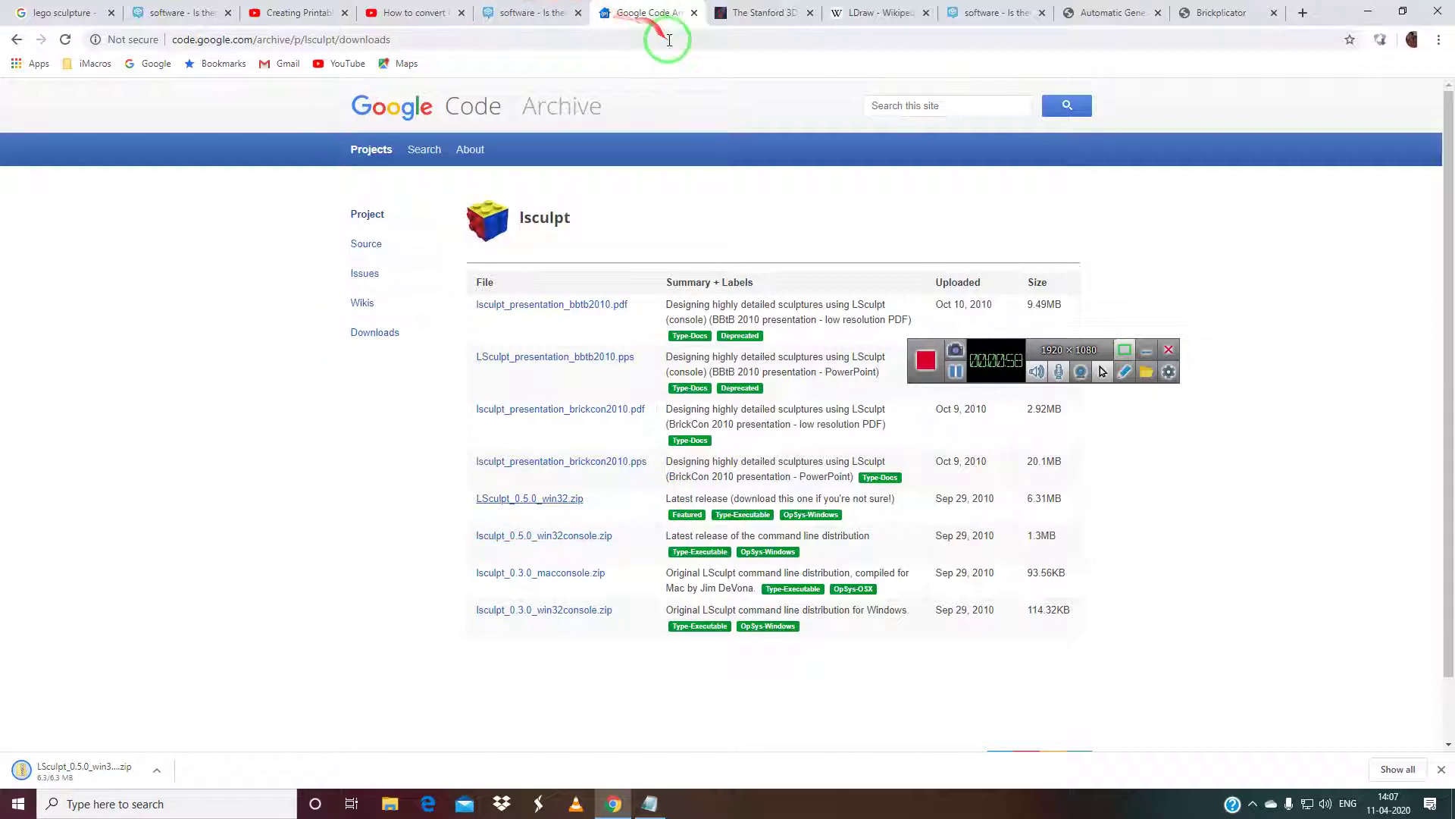
Paste the lsculpt project page address into Notepad below the EPFL link.
{"action": "left_click", "coordinate": [15, 42]}
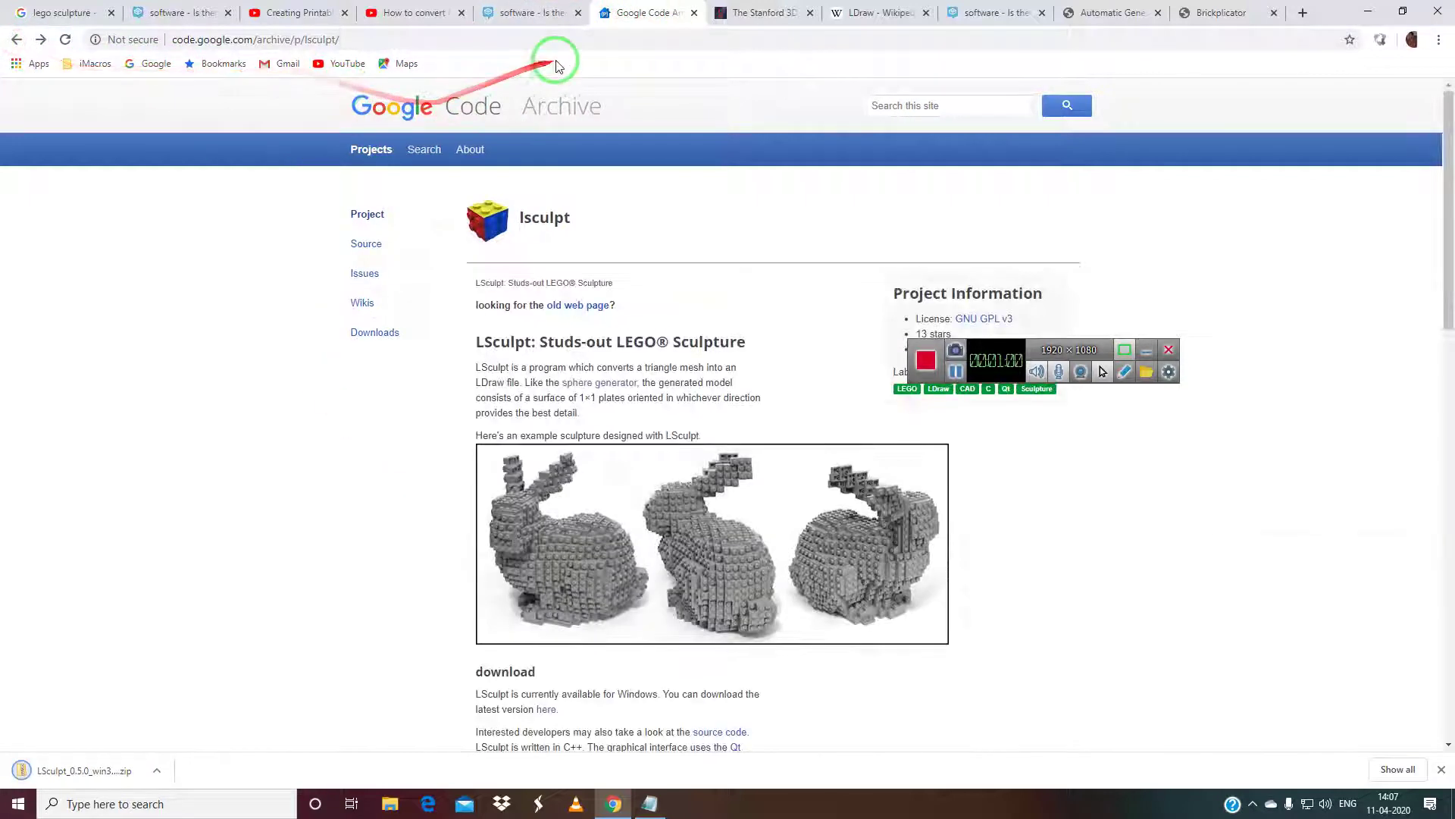
{"action": "left_click", "coordinate": [557, 48]}
{"action": "right_click", "coordinate": [560, 43]}
{"action": "left_click", "coordinate": [588, 144]}
{"action": "left_click", "coordinate": [652, 805]}
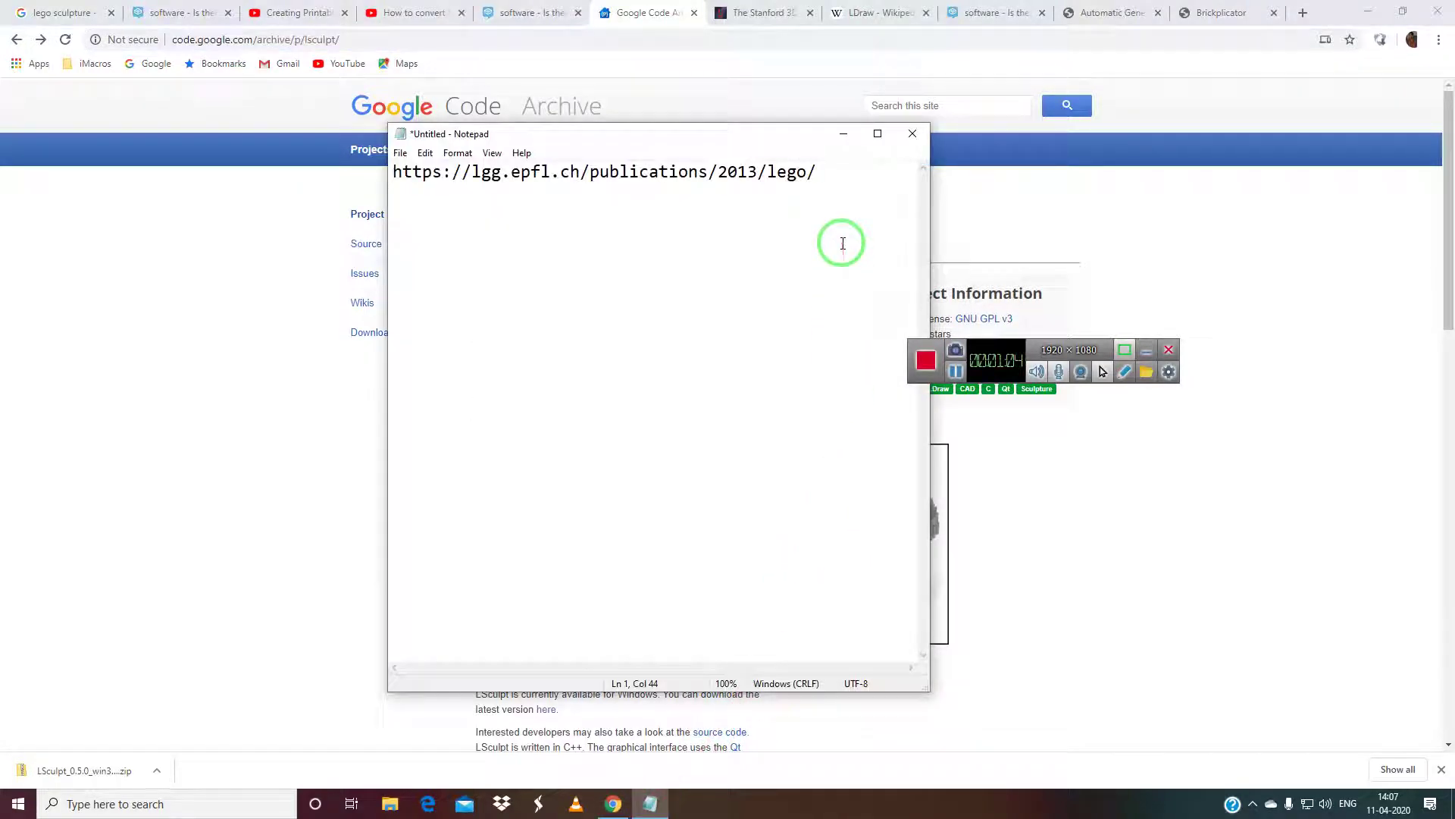
{"action": "right_click", "coordinate": [622, 282]}
{"action": "left_click", "coordinate": [639, 346]}
{"action": "key", "text": "Return"}
{"action": "left_click", "coordinate": [1275, 303]}
Scroll through the Stanford 3D Scanning Repository page.
{"action": "left_click", "coordinate": [769, 13]}
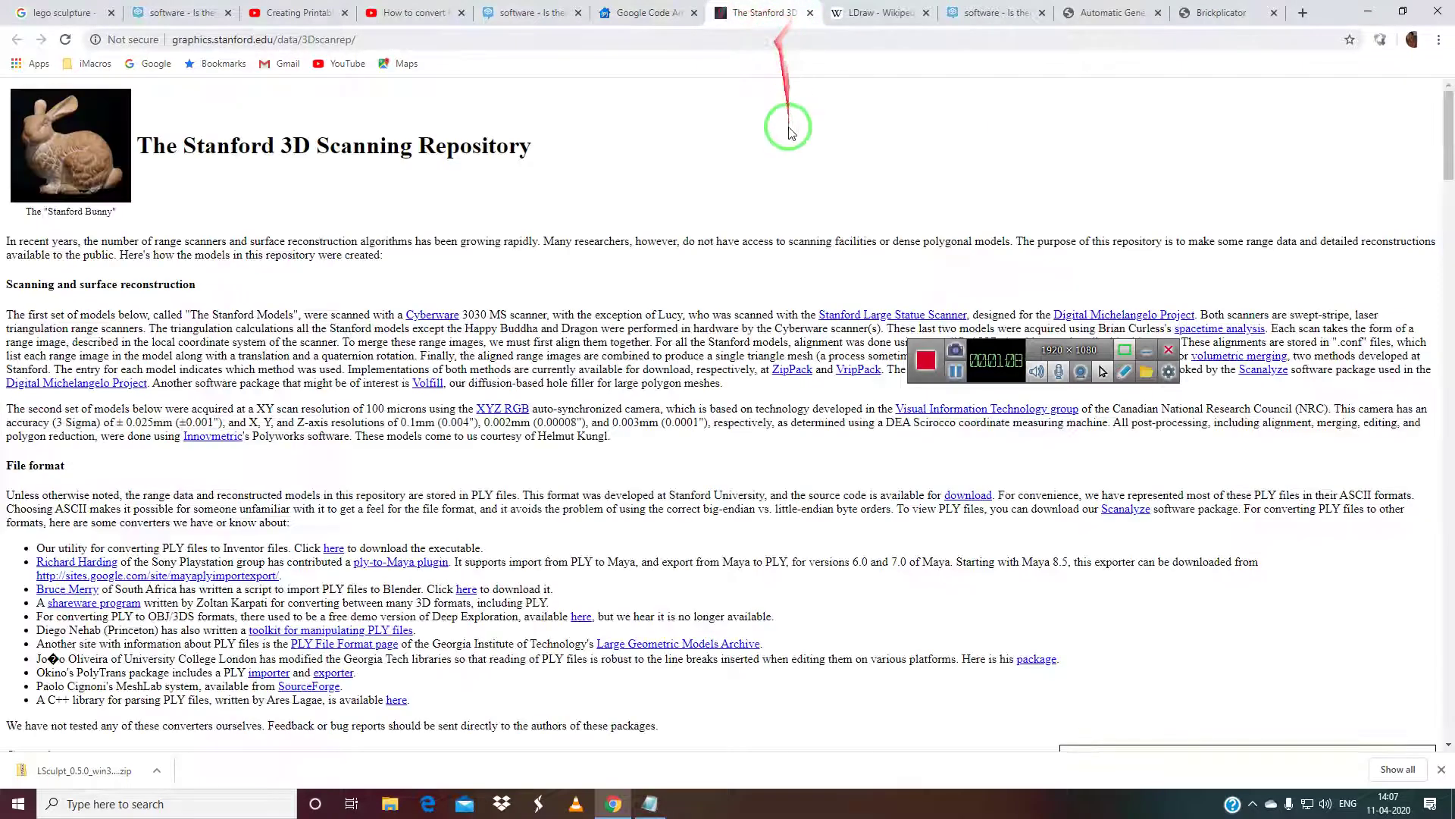
{"action": "scroll", "coordinate": [606, 311], "scroll_direction": "down", "scroll_amount": 20}
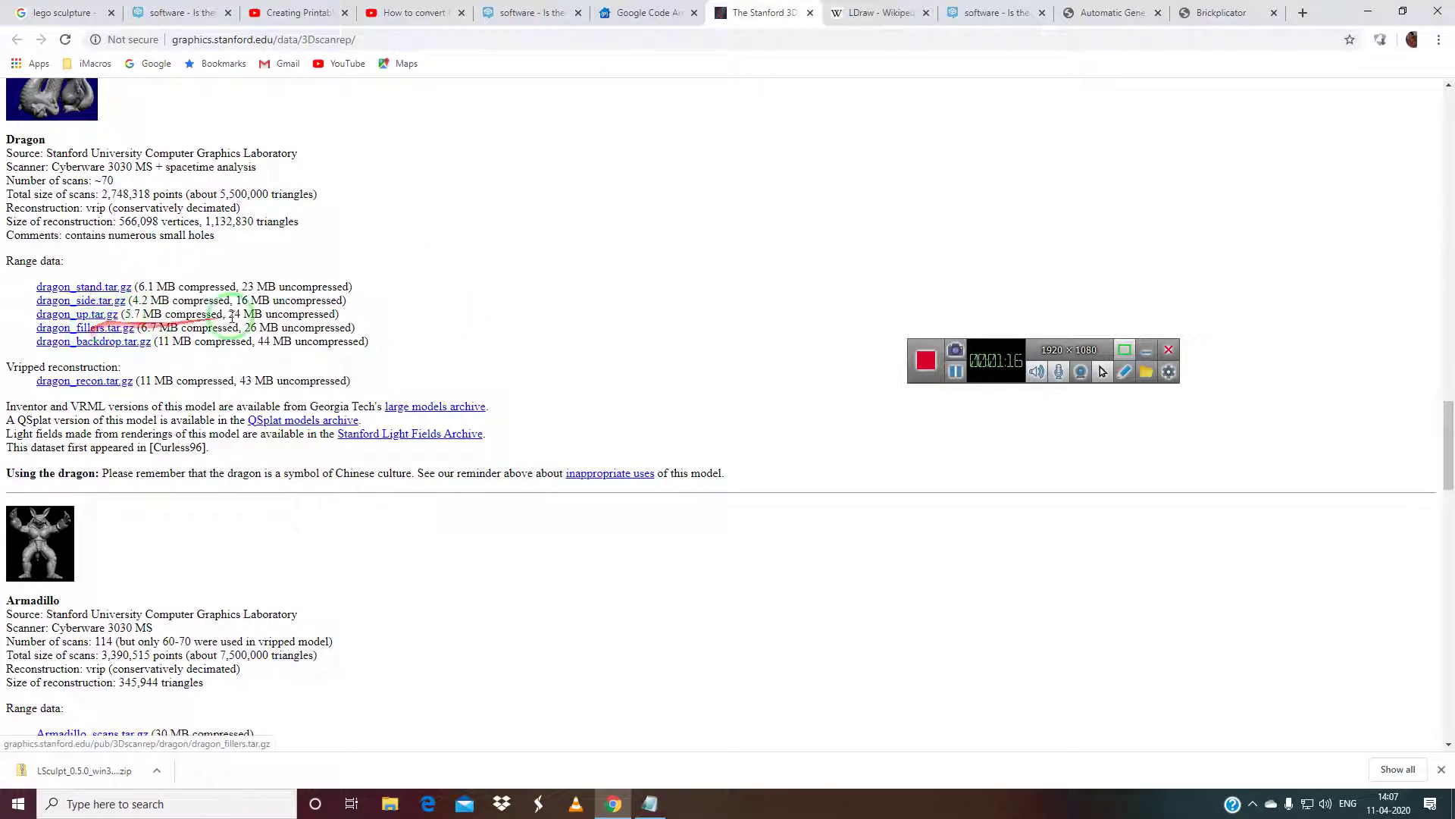
{"action": "scroll", "coordinate": [168, 324], "scroll_direction": "up", "scroll_amount": 20}
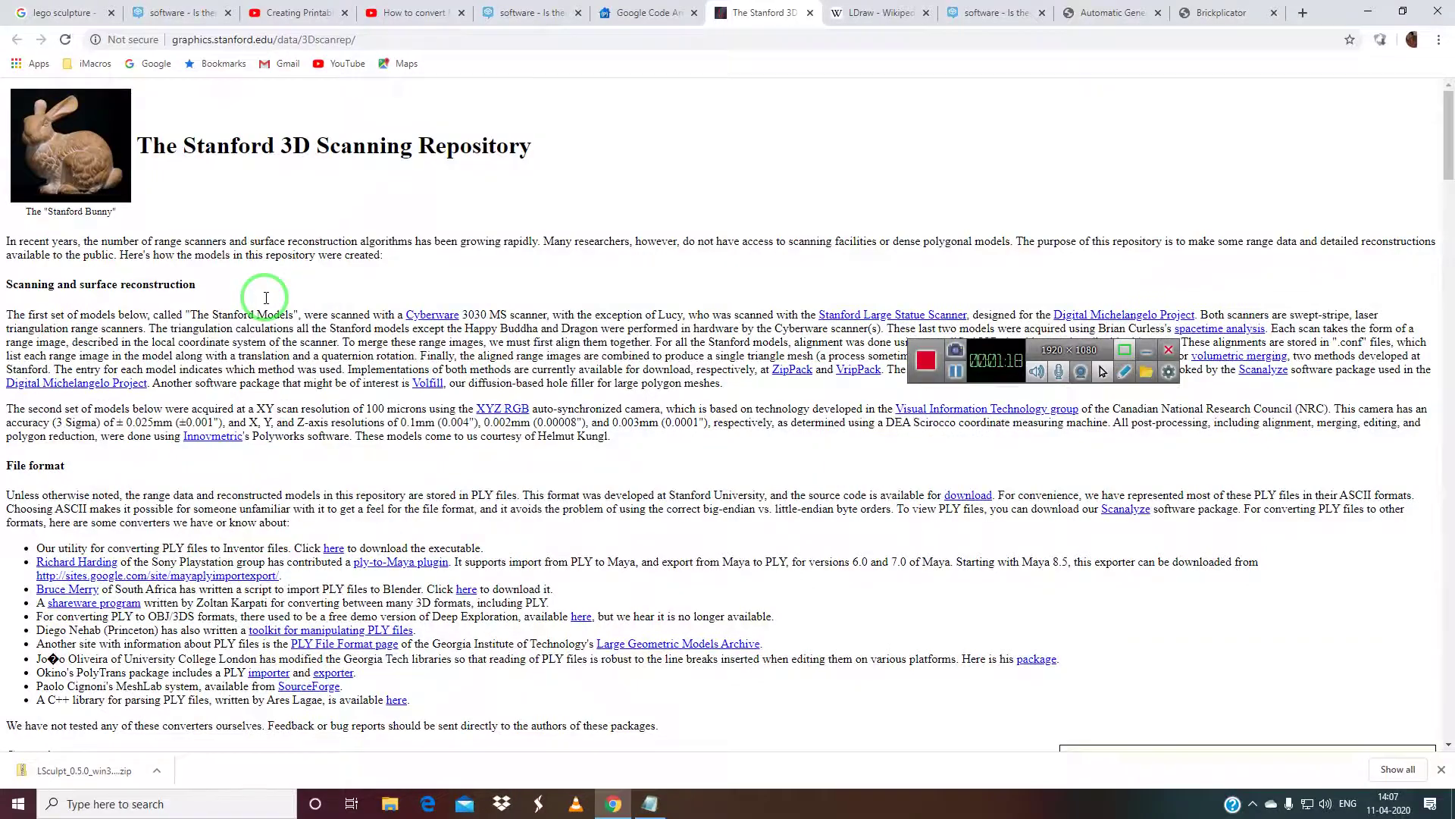
{"action": "scroll", "coordinate": [266, 299], "scroll_direction": "down", "scroll_amount": 10}
{"action": "scroll", "coordinate": [413, 250], "scroll_direction": "up", "scroll_amount": 8}
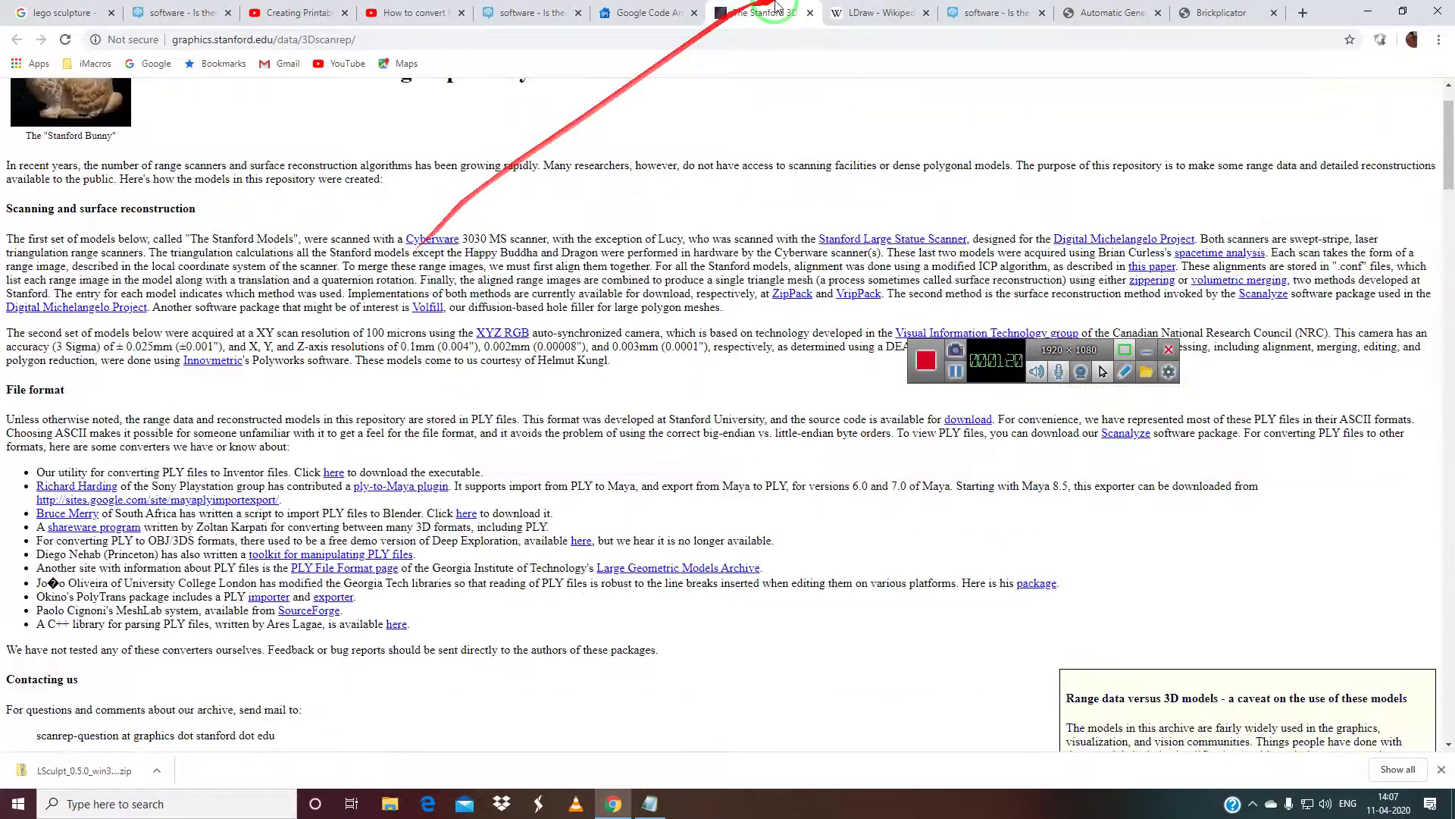
Open the Level of Detail 3D Models page from LSculpt's 'available here' link and close the Stanford tab.
{"action": "left_click", "coordinate": [643, 9]}
{"action": "scroll", "coordinate": [642, 362], "scroll_direction": "down", "scroll_amount": 15}
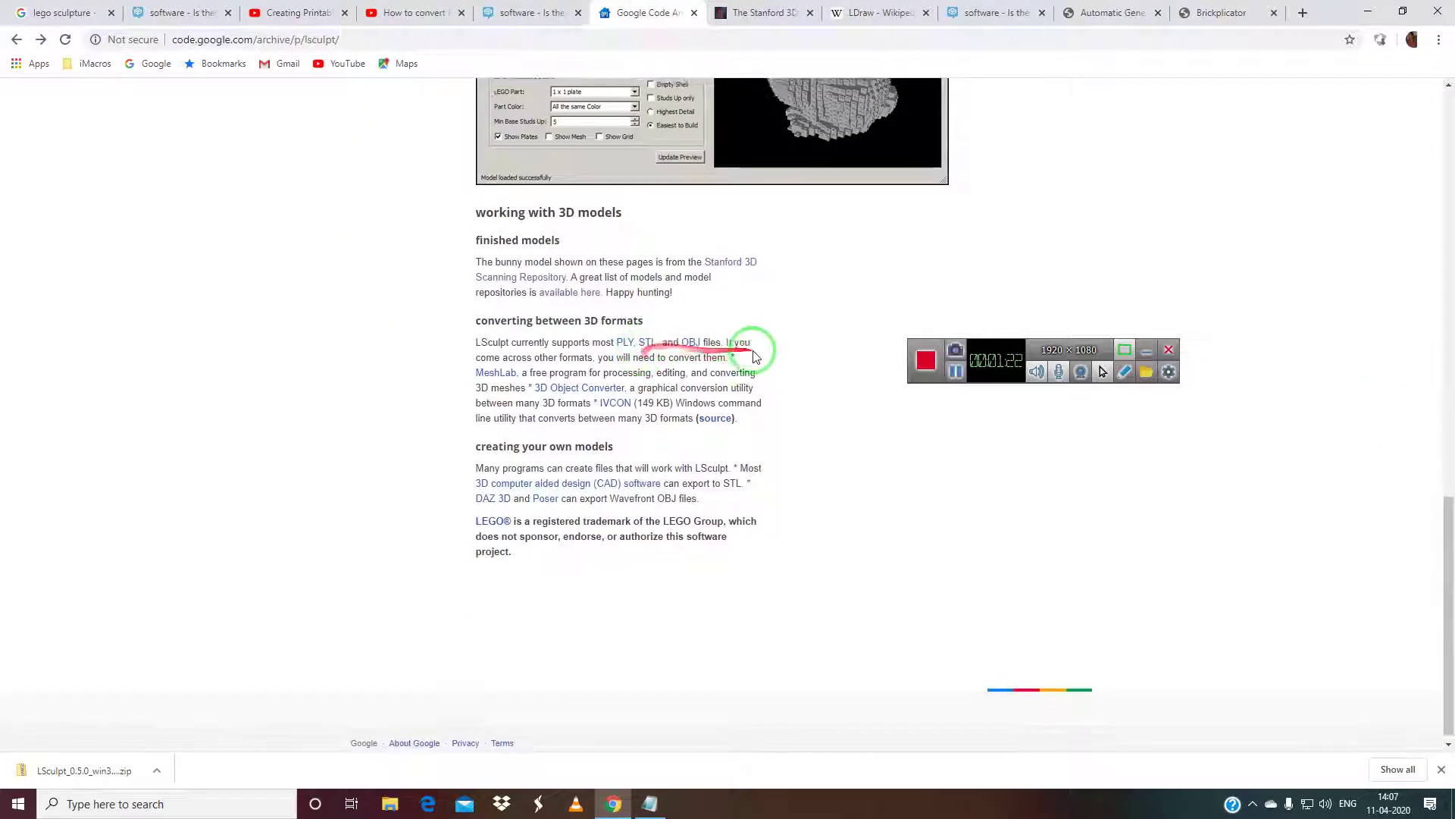
{"action": "left_click", "coordinate": [559, 287]}
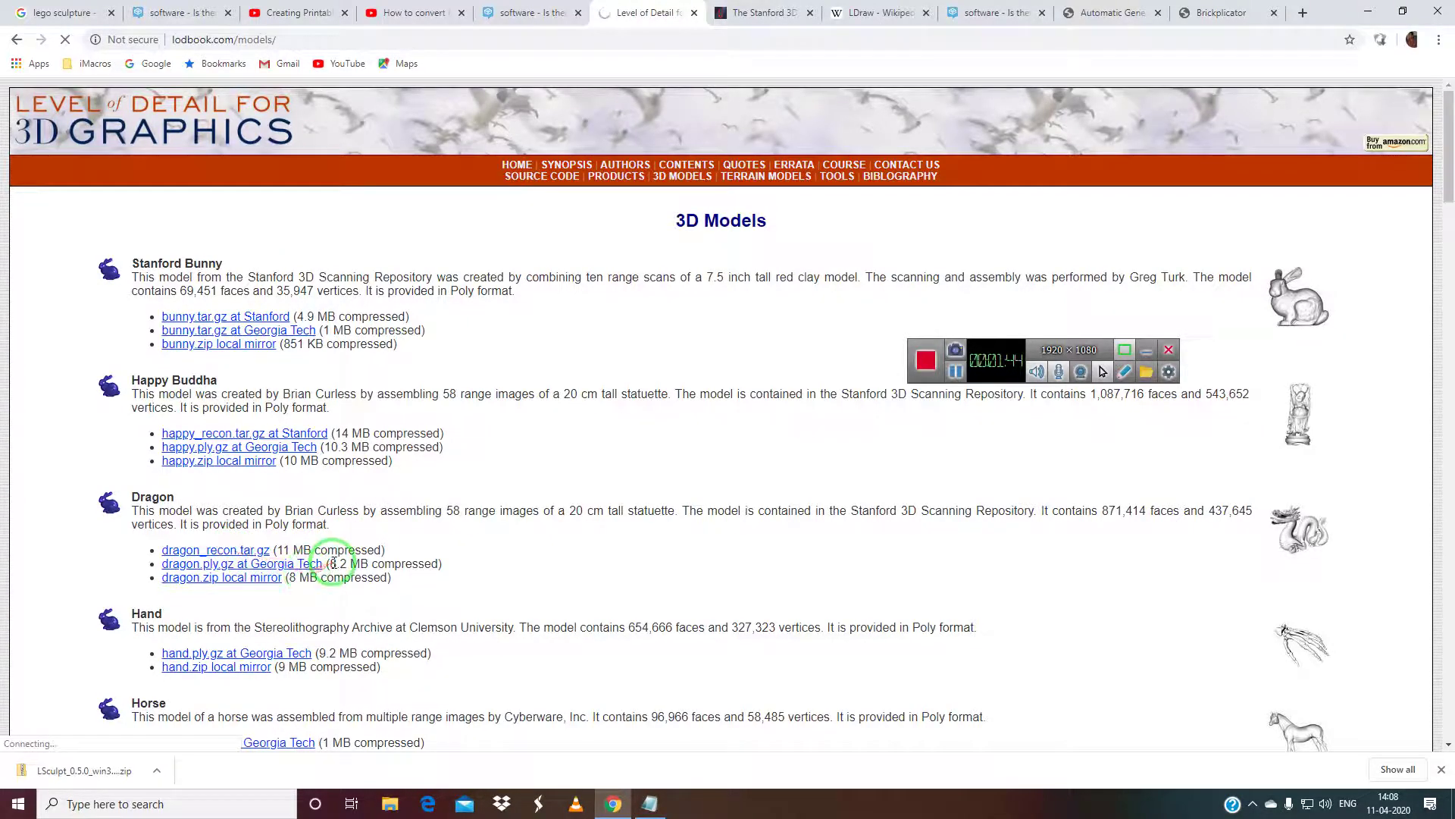
{"action": "left_click", "coordinate": [757, 12]}
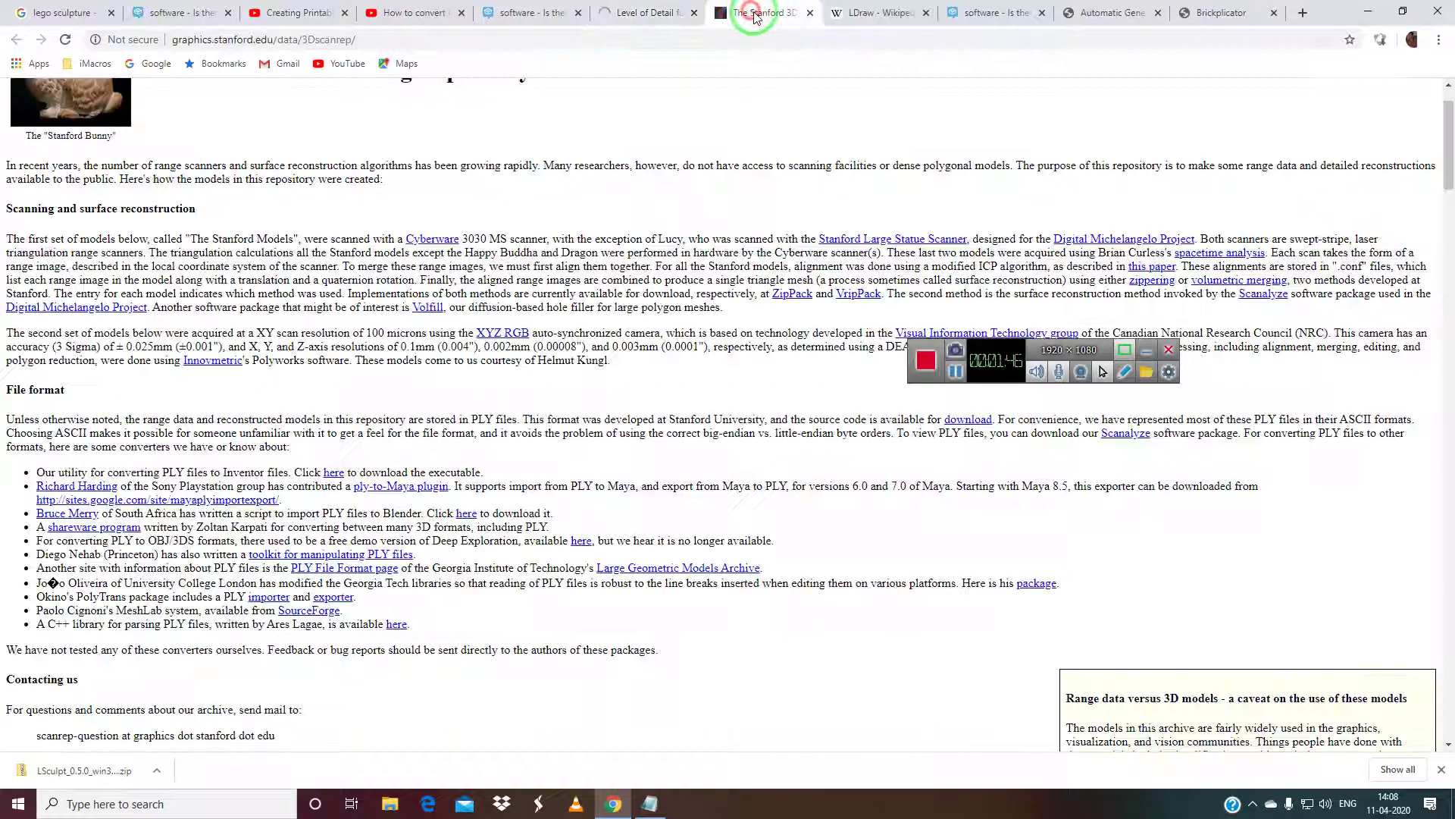
{"action": "left_click", "coordinate": [808, 13]}
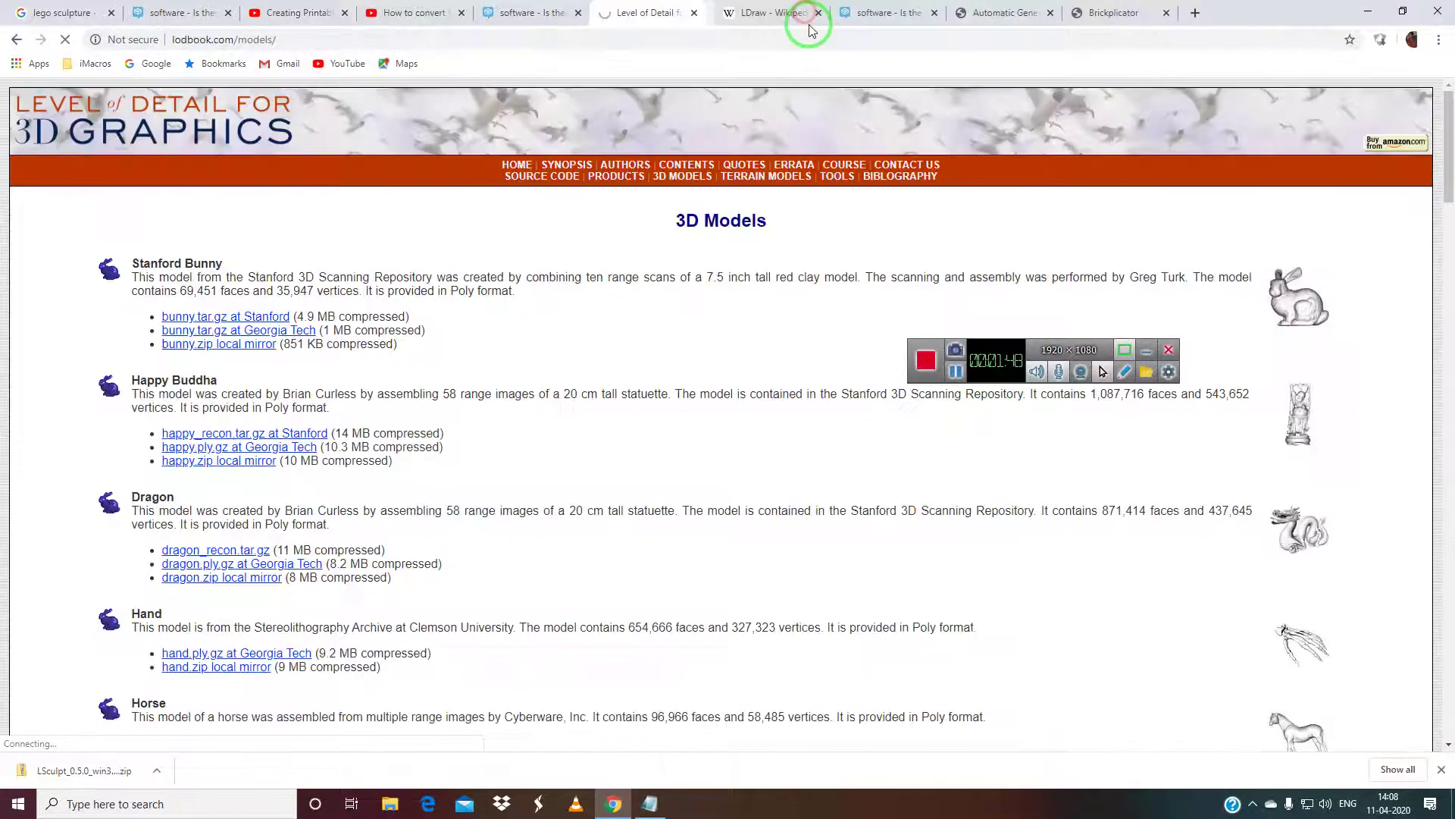
Scroll through the LDraw Wikipedia article.
{"action": "left_click", "coordinate": [758, 12]}
{"action": "scroll", "coordinate": [576, 361], "scroll_direction": "up", "scroll_amount": 15}
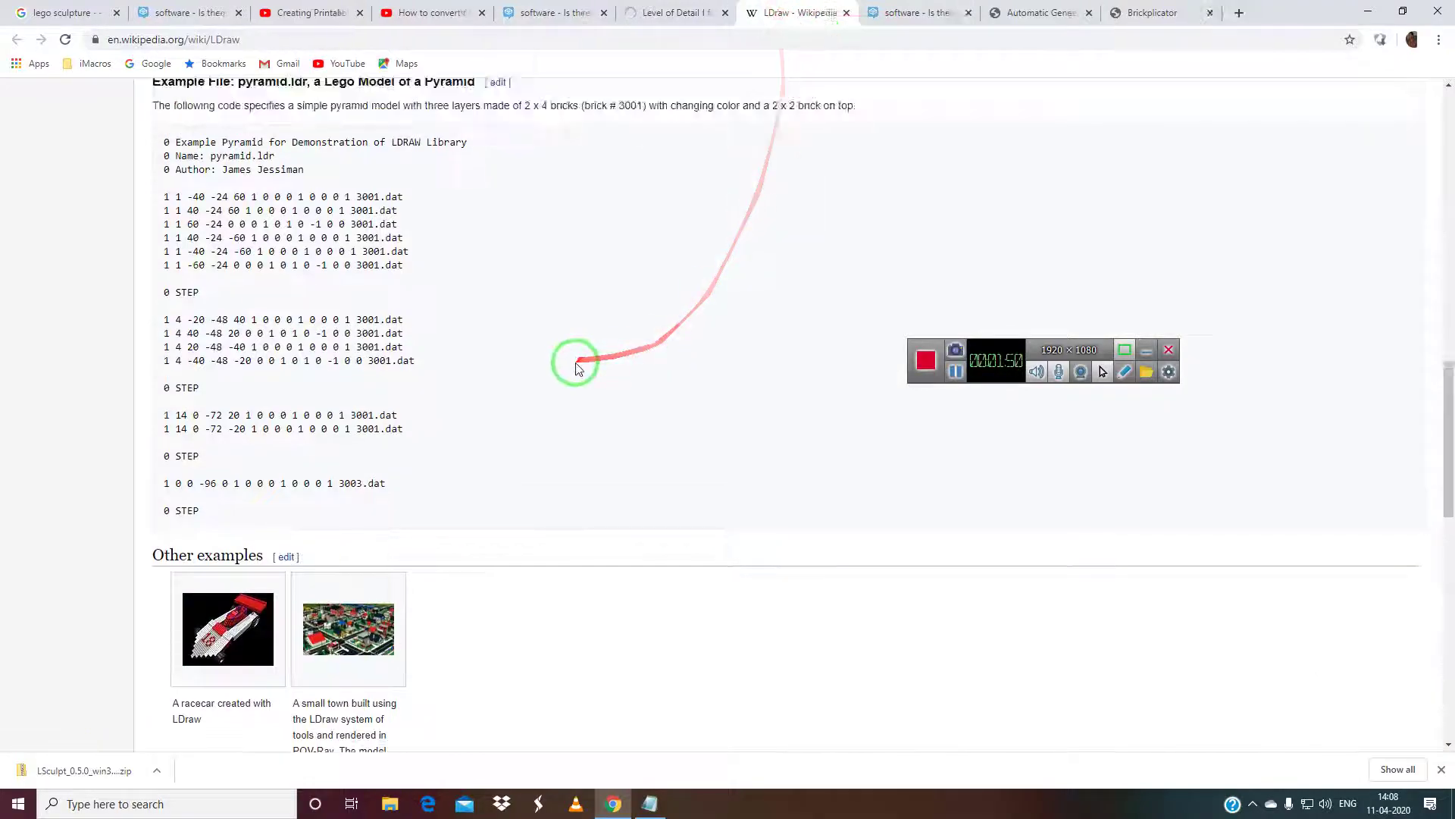
{"action": "scroll", "coordinate": [496, 345], "scroll_direction": "down", "scroll_amount": 15}
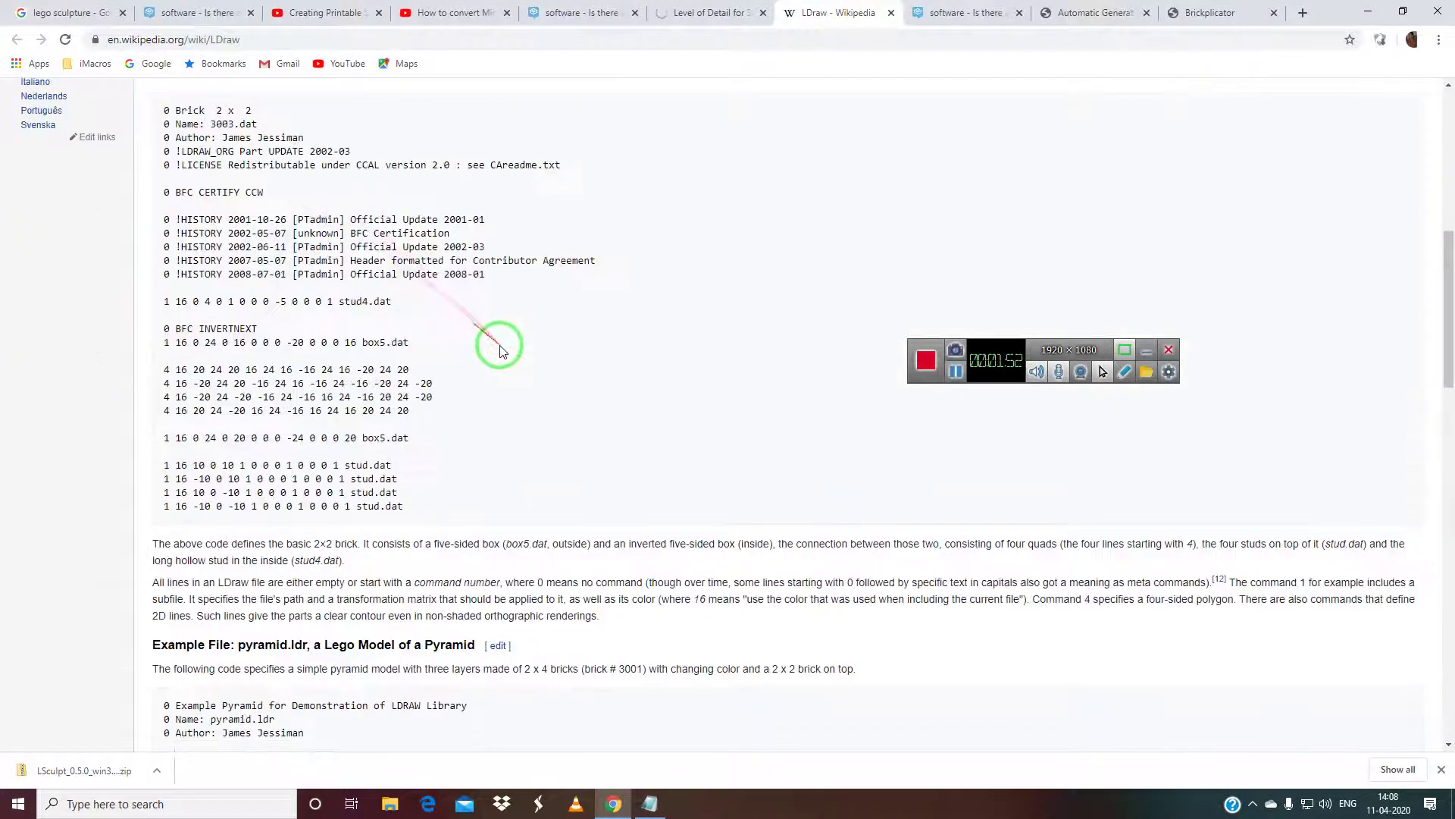
{"action": "scroll", "coordinate": [501, 352], "scroll_direction": "down", "scroll_amount": 4}
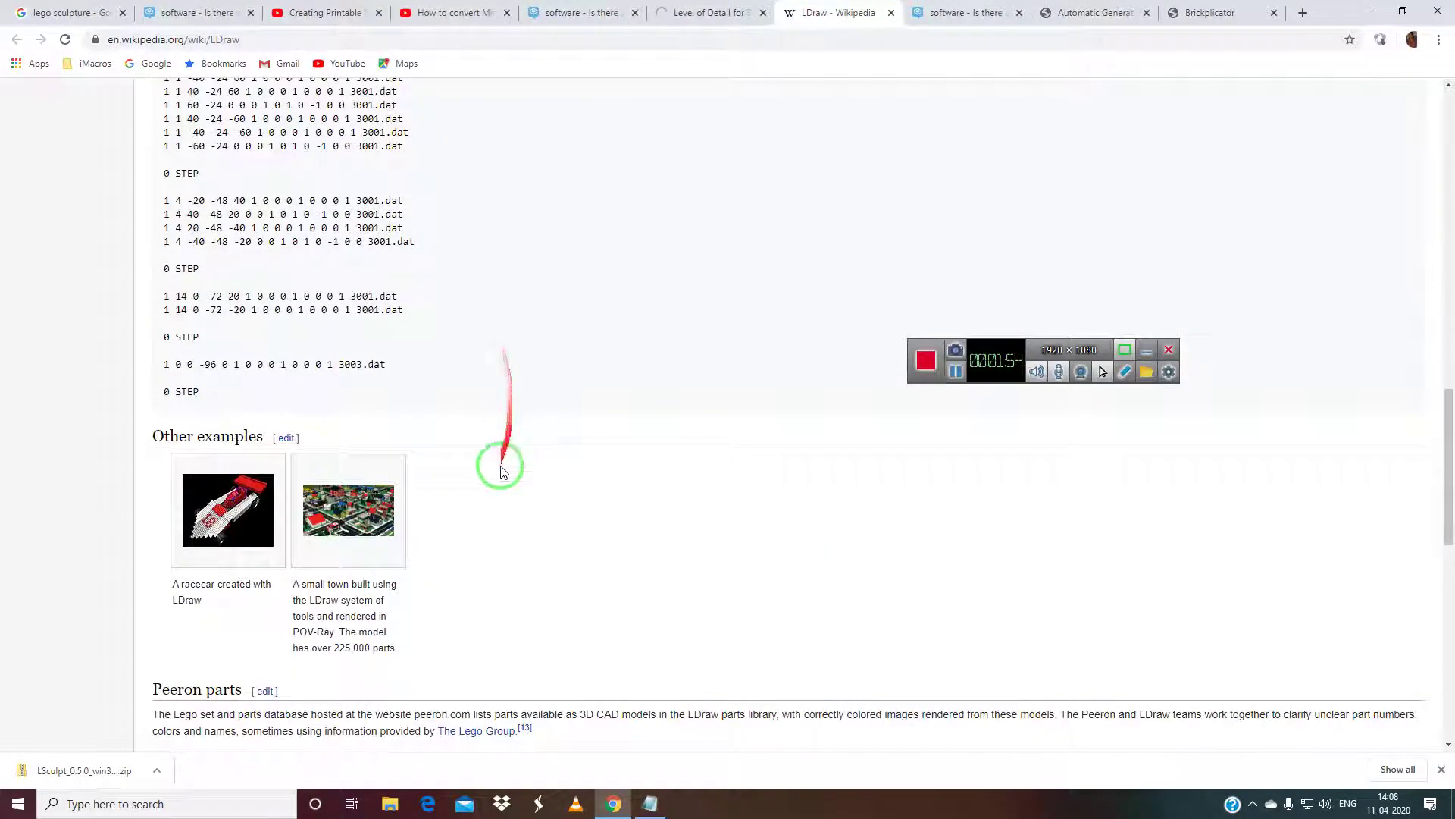
{"action": "scroll", "coordinate": [254, 478], "scroll_direction": "down", "scroll_amount": 7}
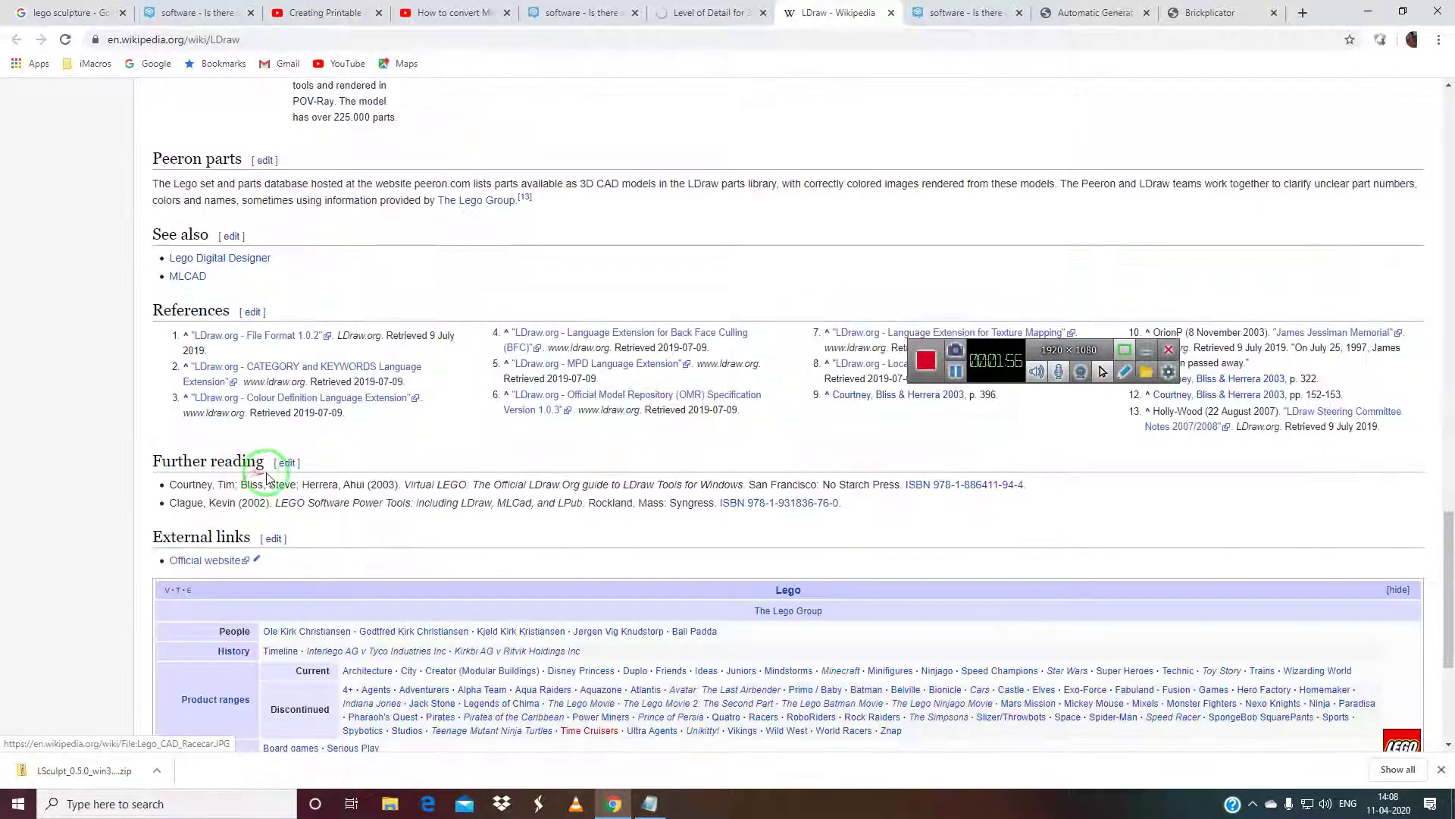
{"action": "scroll", "coordinate": [345, 466], "scroll_direction": "up", "scroll_amount": 8}
Preview the Kid destroys Lego, LEGO Live giant sculptures and Art of the Brick images, then open a blank tab.
{"action": "left_click", "coordinate": [62, 13]}
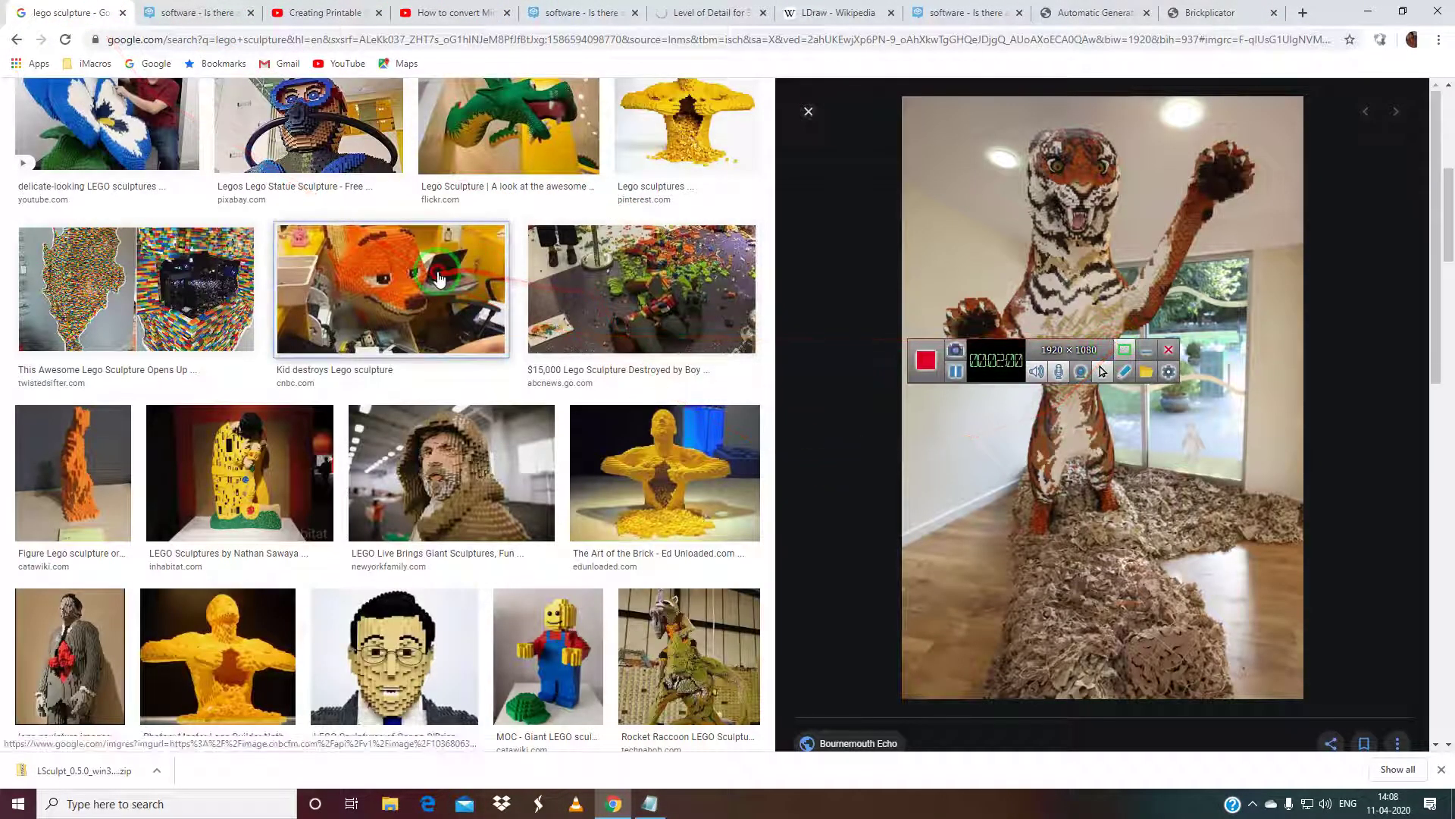
{"action": "left_click", "coordinate": [425, 311]}
{"action": "left_click_drag", "start_coordinate": [1120, 258], "coordinate": [934, 268]}
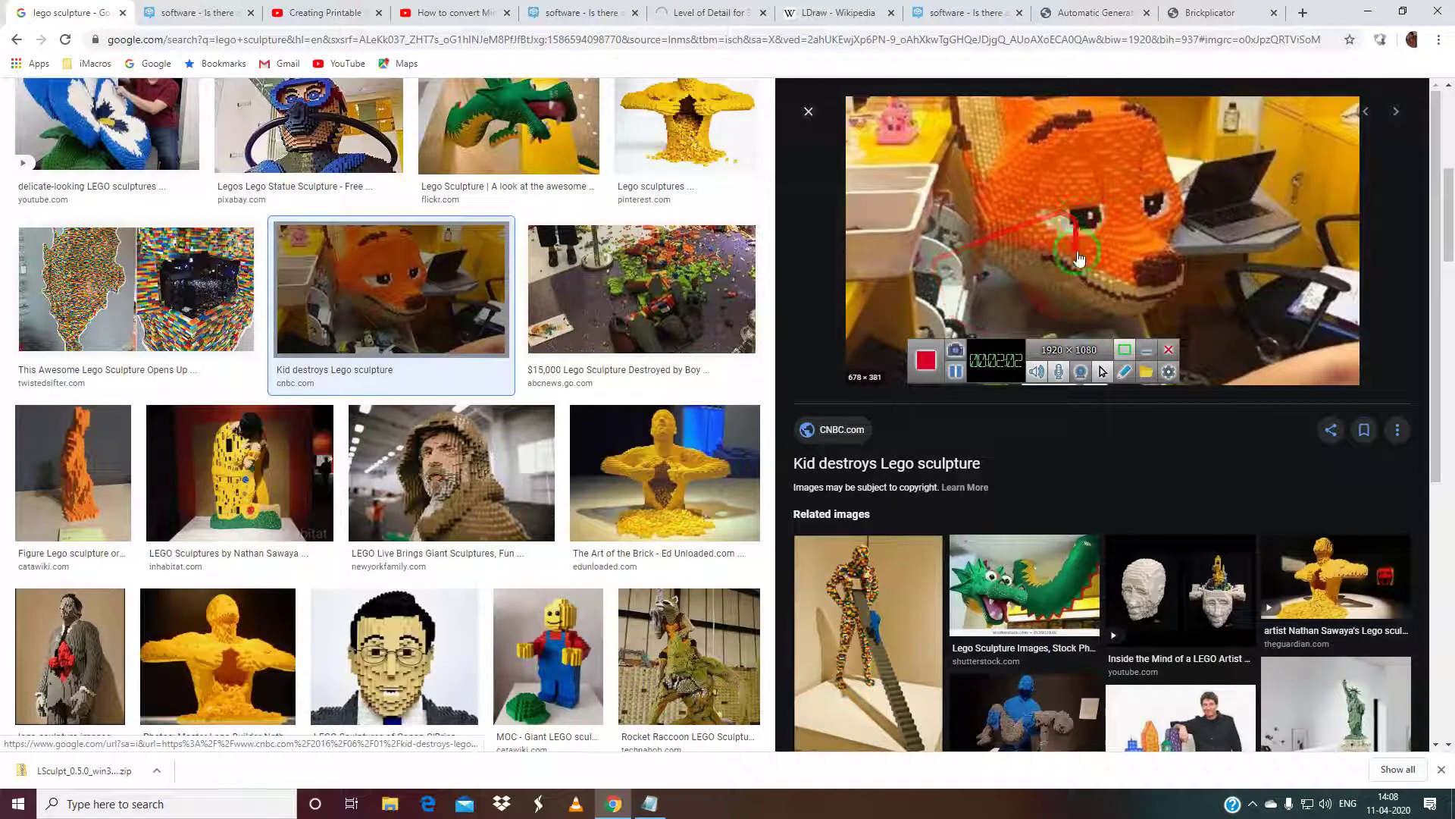
{"action": "left_click", "coordinate": [558, 495]}
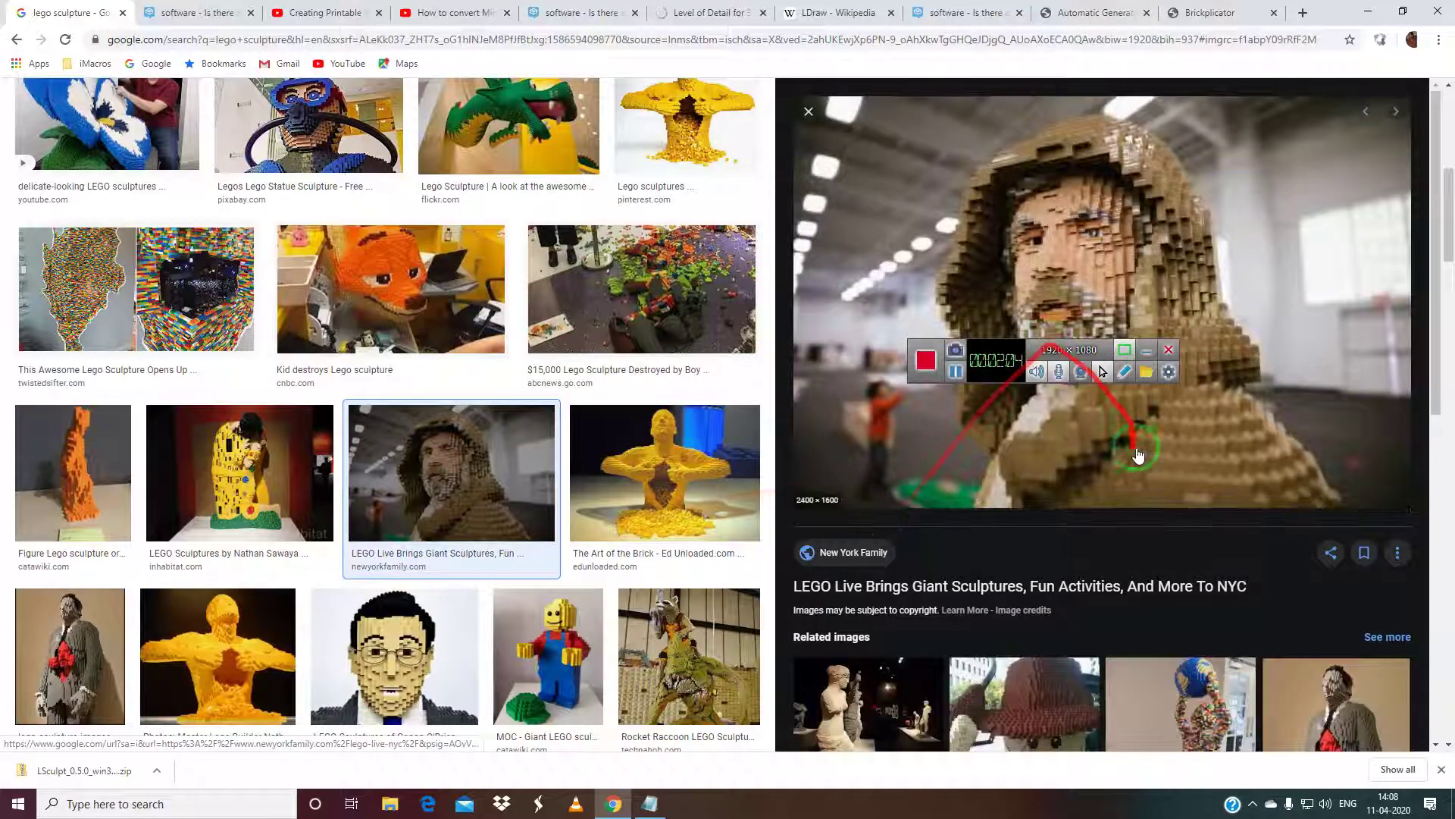
{"action": "left_click", "coordinate": [690, 474]}
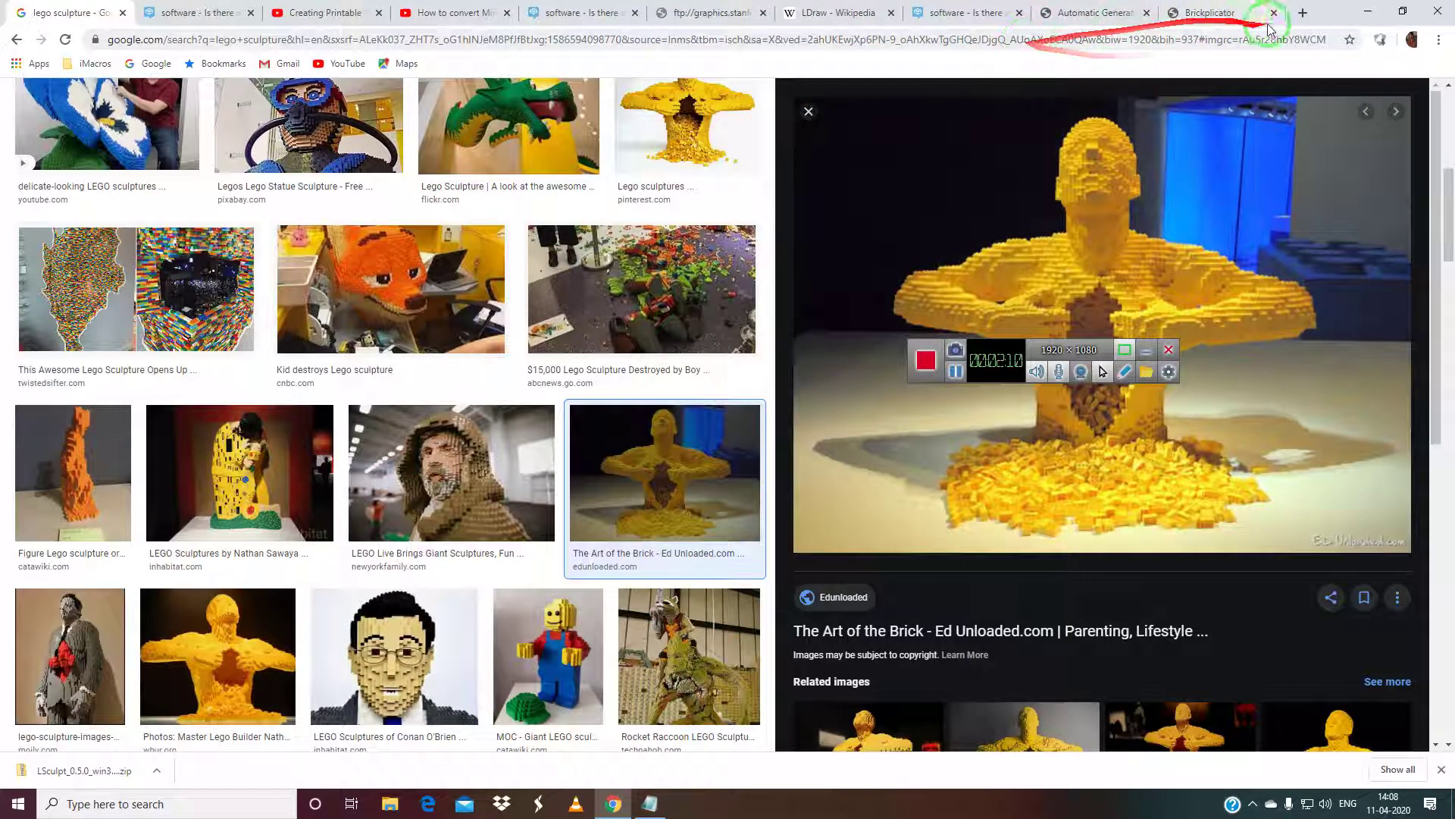
{"action": "left_click", "coordinate": [1301, 13]}
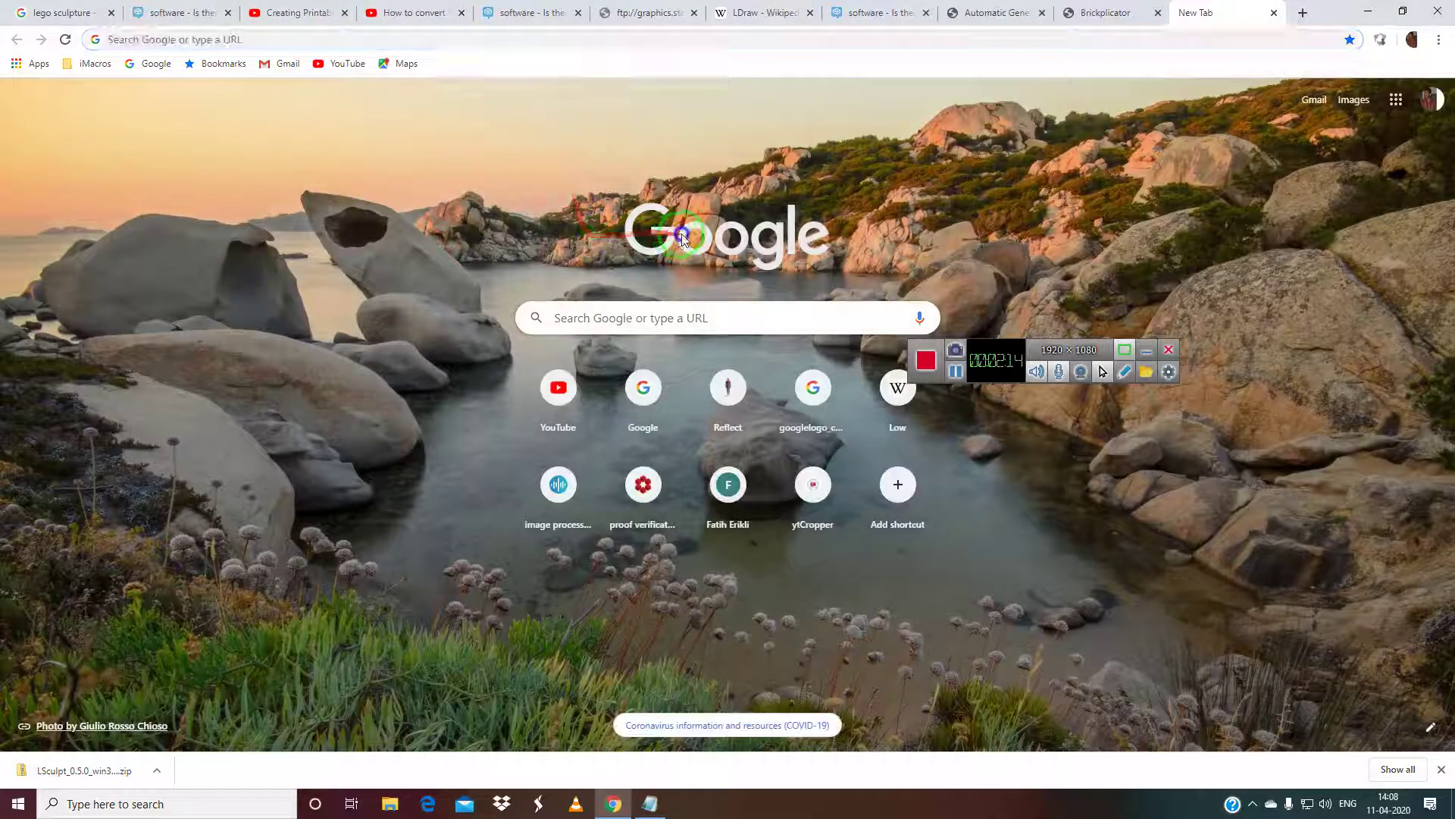
Open Chrome's Downloads page and show LSculpt_0.5.0_win32 (1).zip in its folder.
{"action": "right_click", "coordinate": [682, 238]}
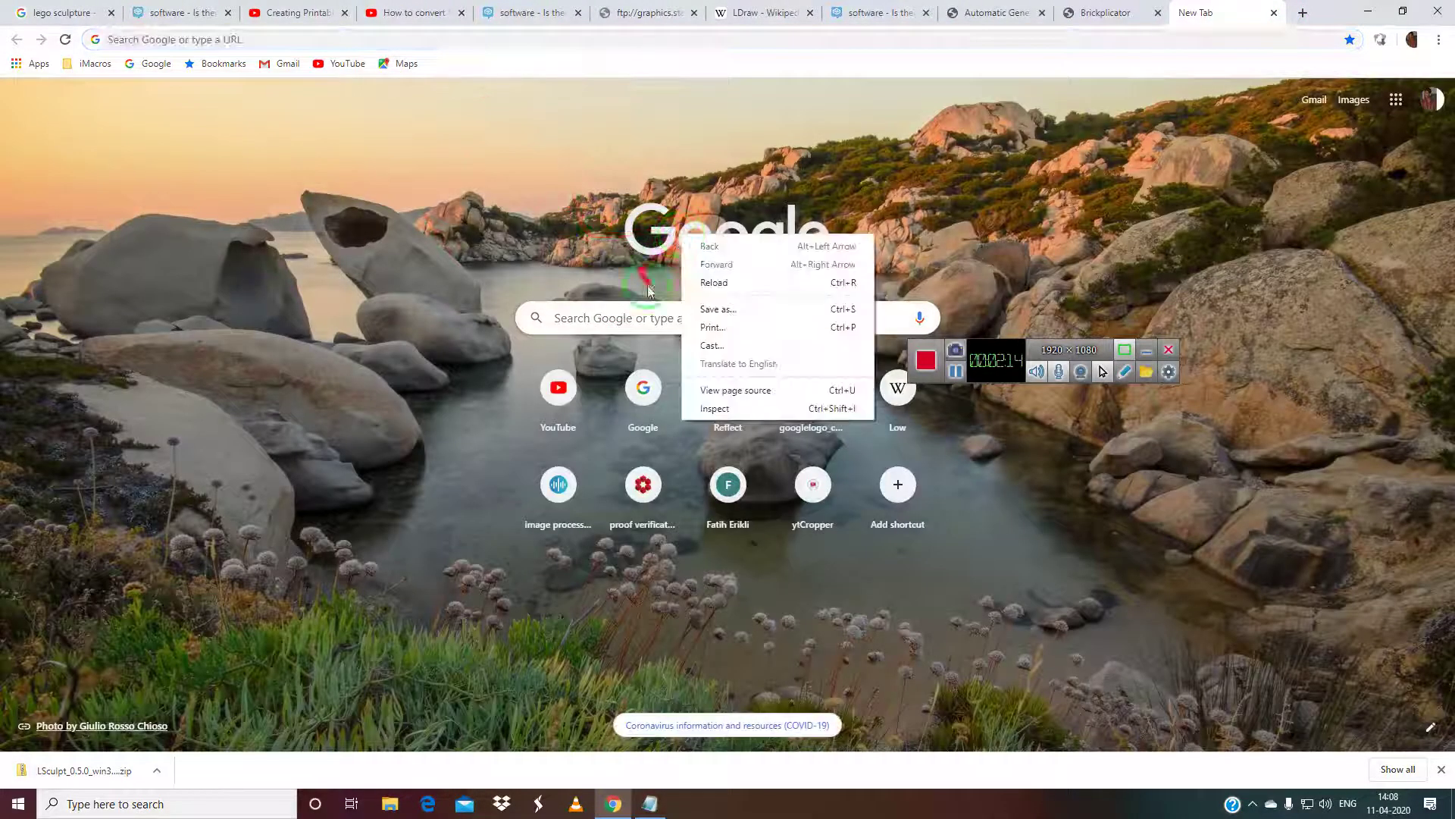
{"action": "left_click", "coordinate": [956, 371]}
{"action": "left_click", "coordinate": [955, 371]}
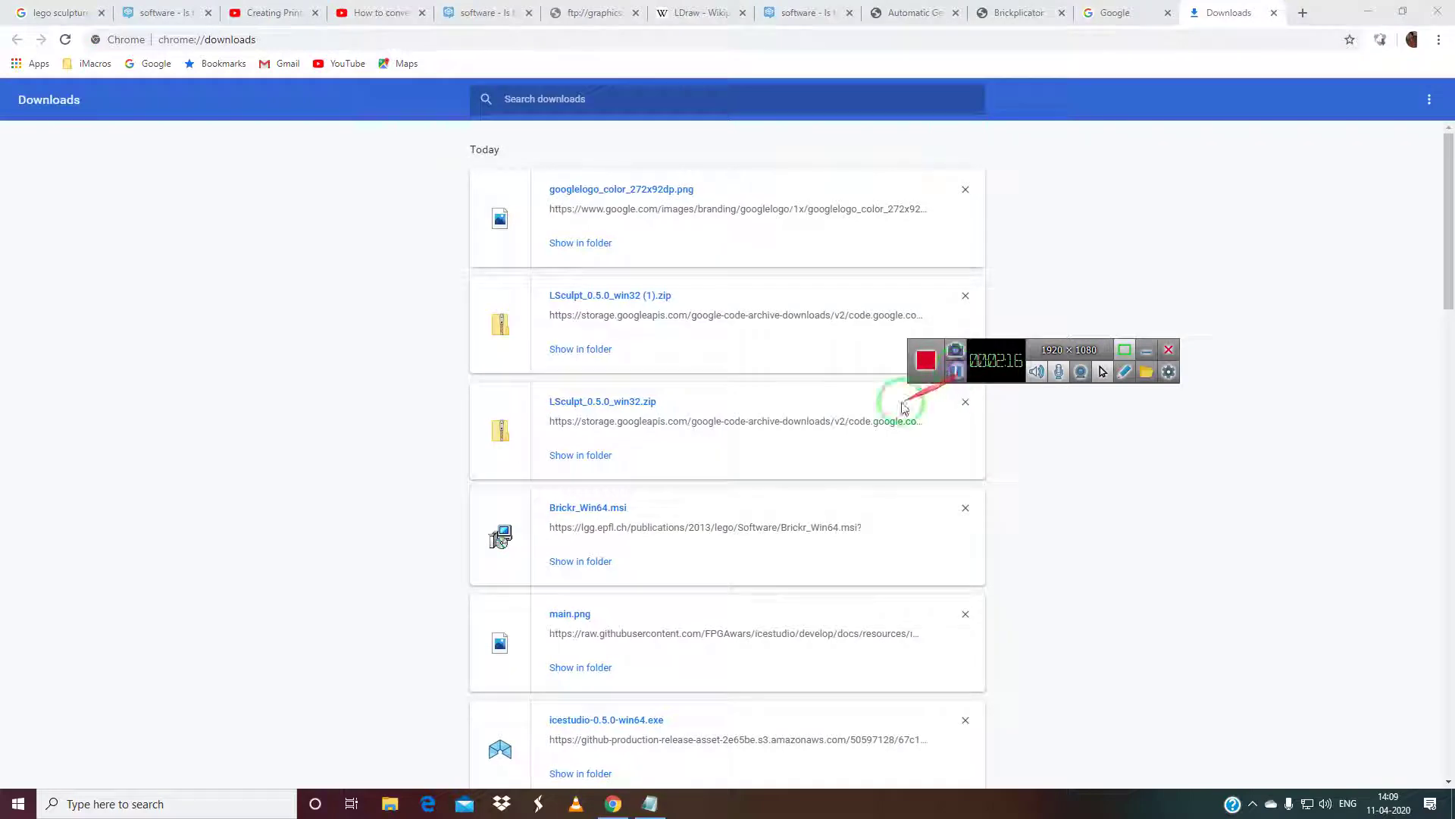
{"action": "left_click", "coordinate": [599, 350]}
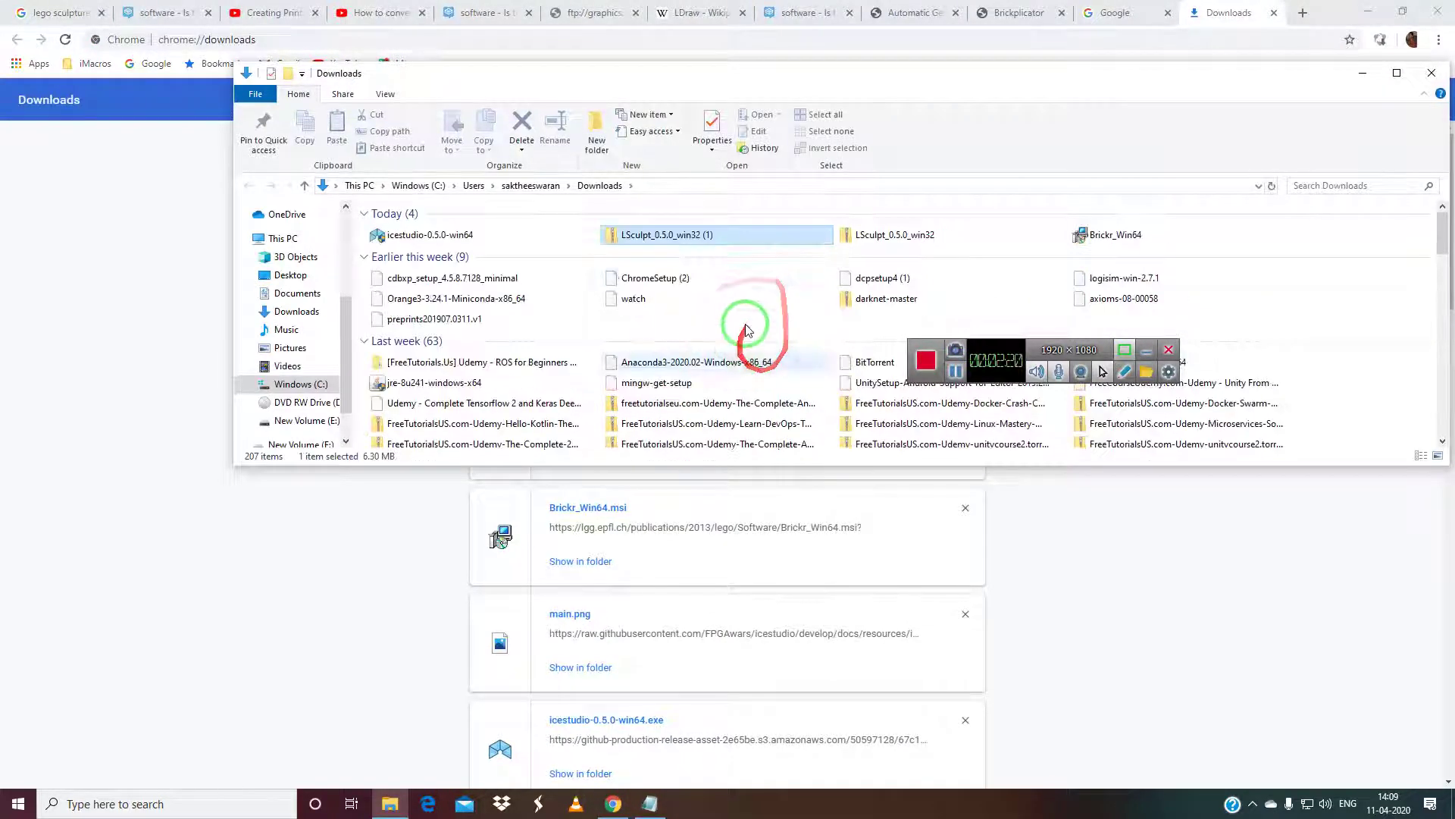
Copy LSculpt_0.5.0_win32 (1).zip from Downloads and paste it into the Pictures folder.
{"action": "right_click", "coordinate": [703, 236]}
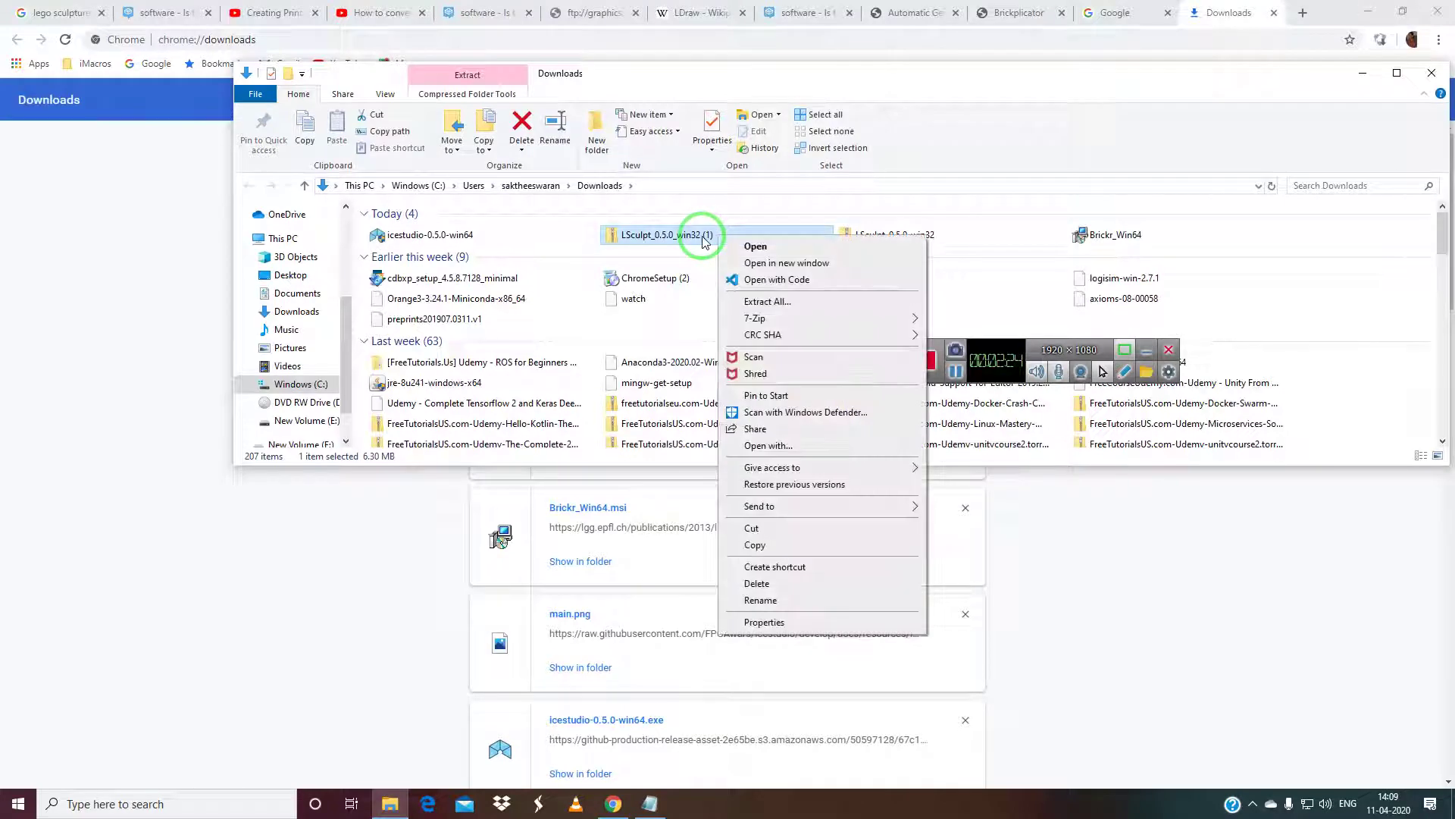
{"action": "key", "text": "Escape"}
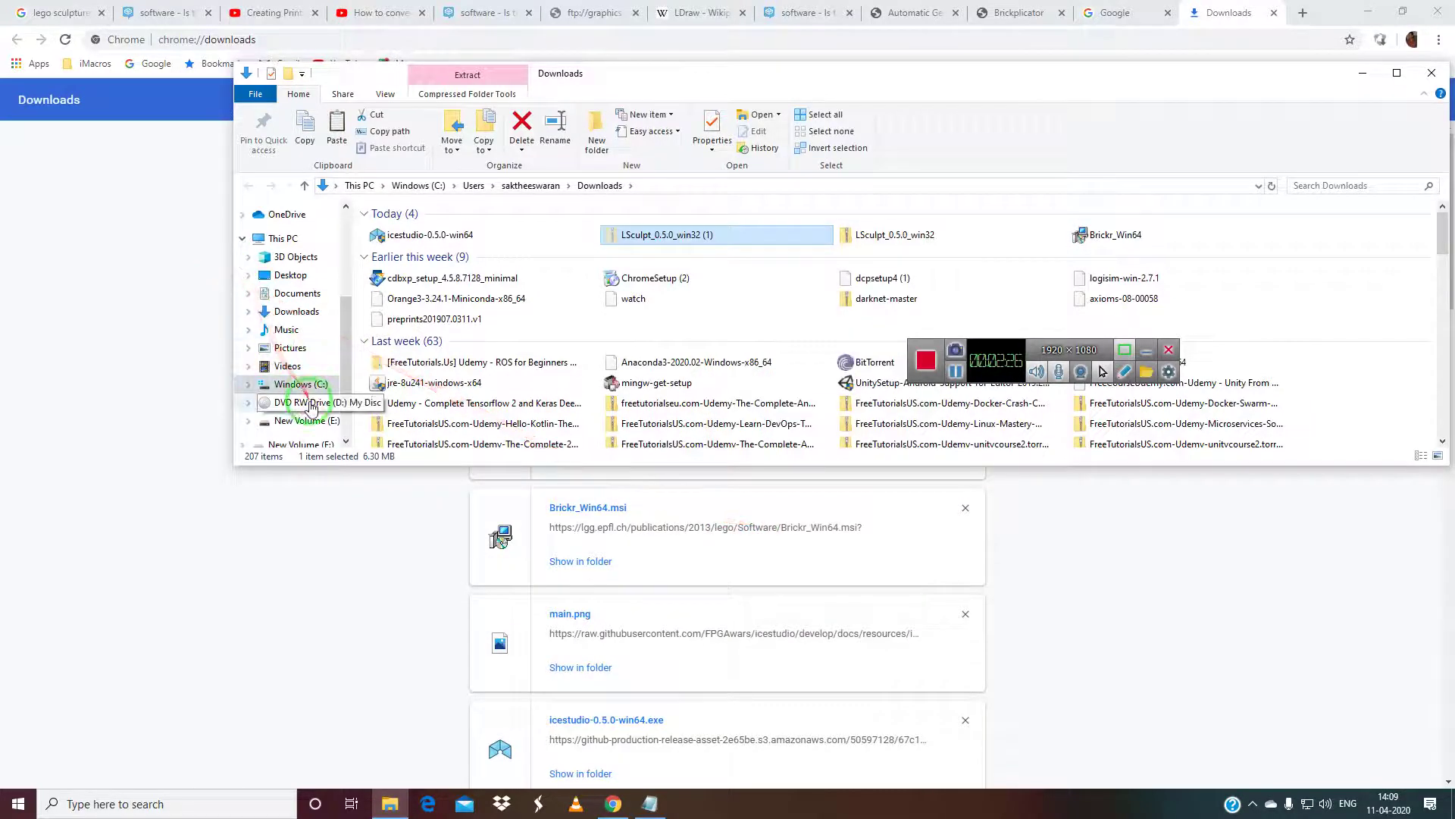
{"action": "left_click", "coordinate": [301, 354]}
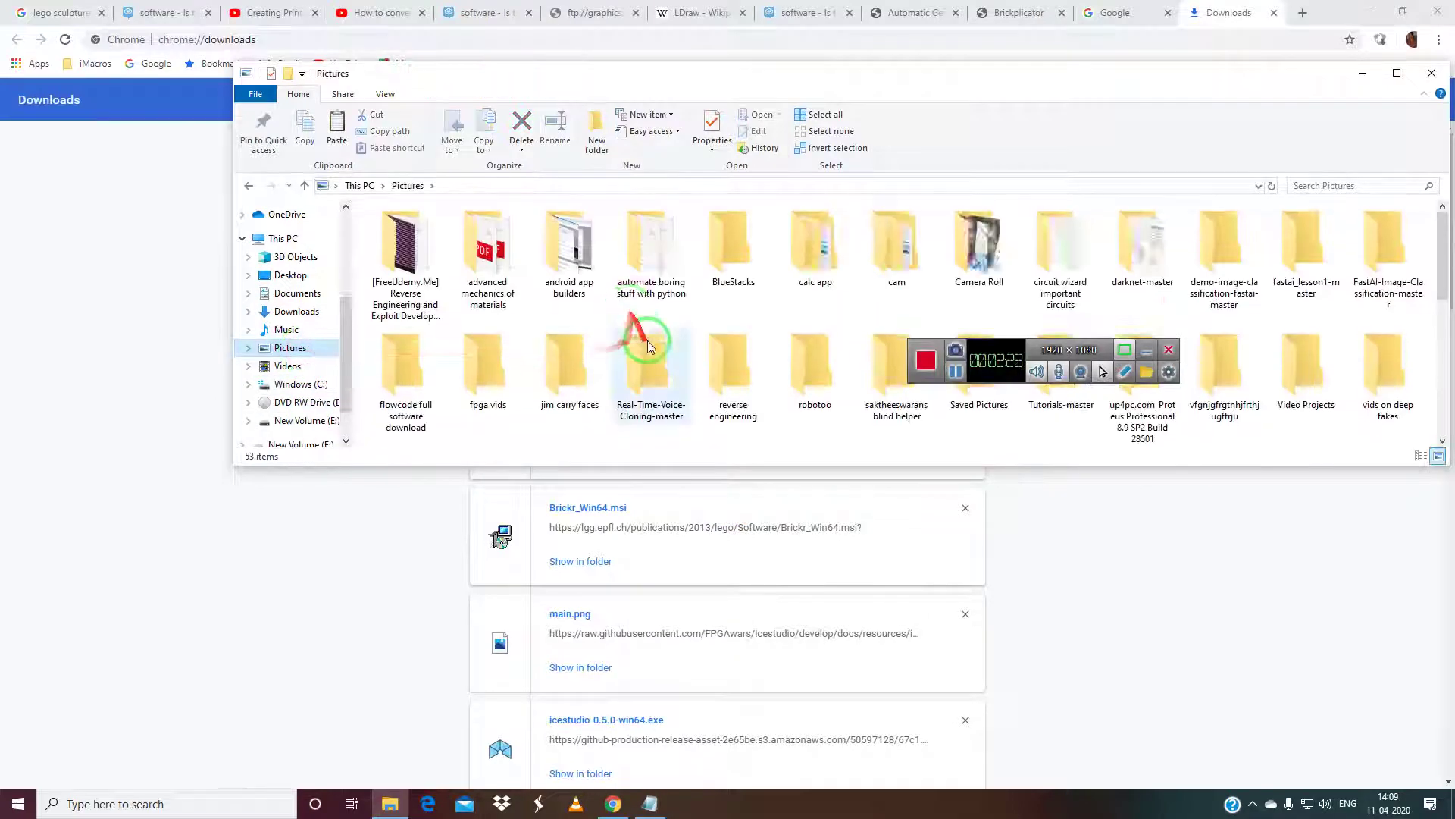
{"action": "scroll", "coordinate": [659, 356], "scroll_direction": "down", "scroll_amount": 5}
{"action": "right_click", "coordinate": [735, 434]}
{"action": "left_click", "coordinate": [770, 523]}
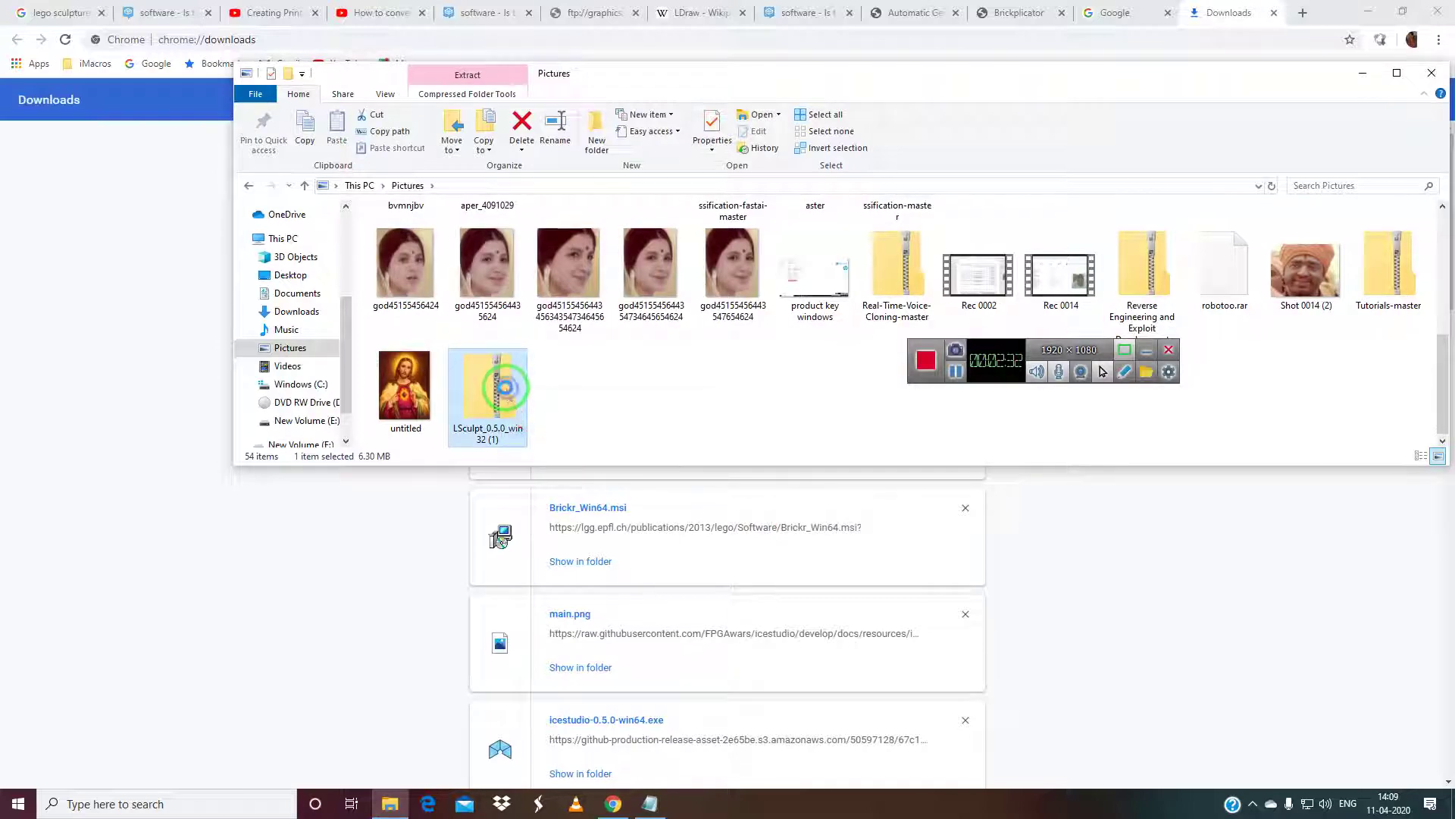
{"action": "right_click", "coordinate": [506, 392]}
Extract the LSculpt zip with 7-Zip and find the new LSculpt folder in Pictures.
{"action": "mouse_move", "coordinate": [598, 470]}
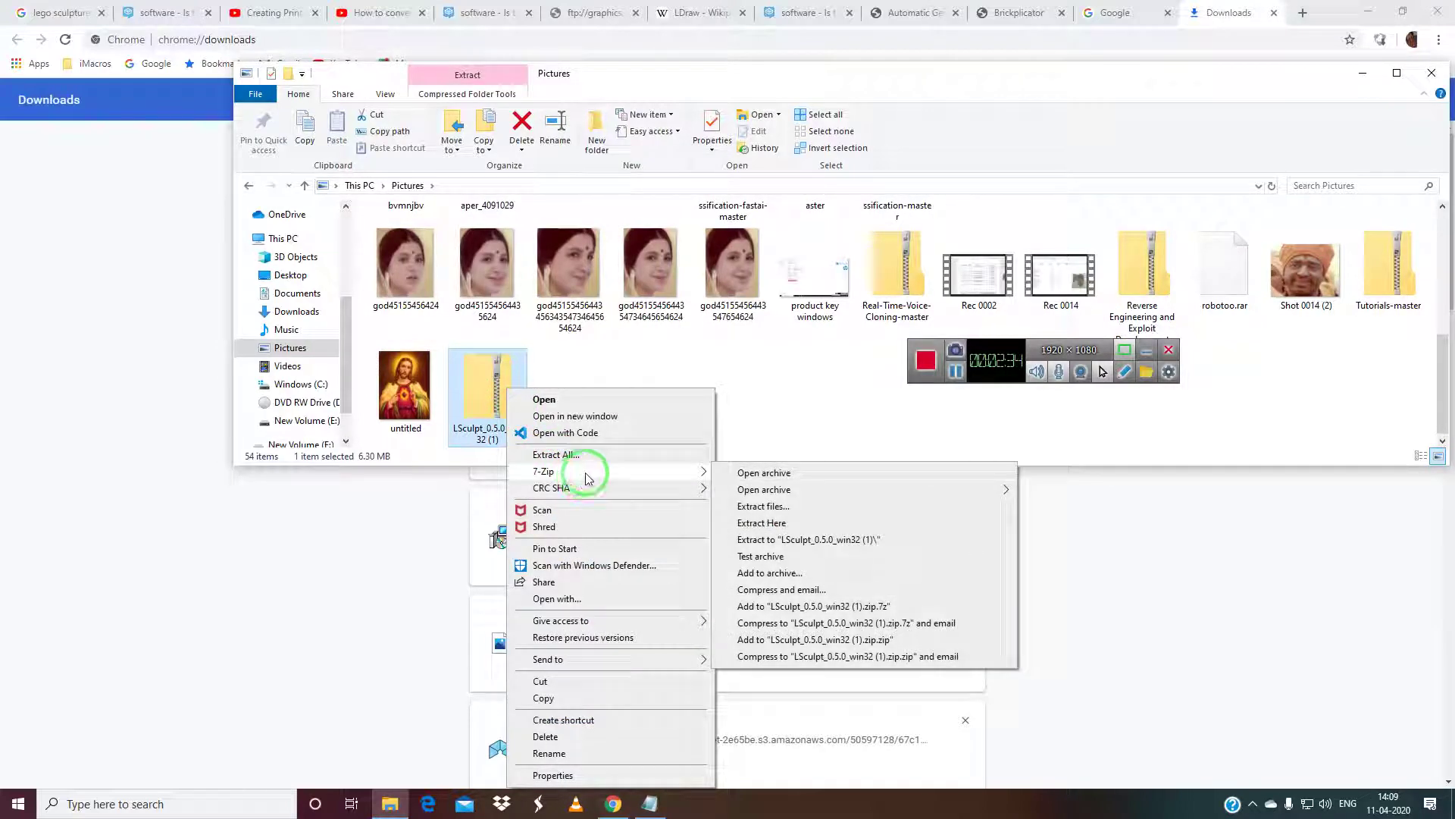
{"action": "left_click", "coordinate": [757, 521]}
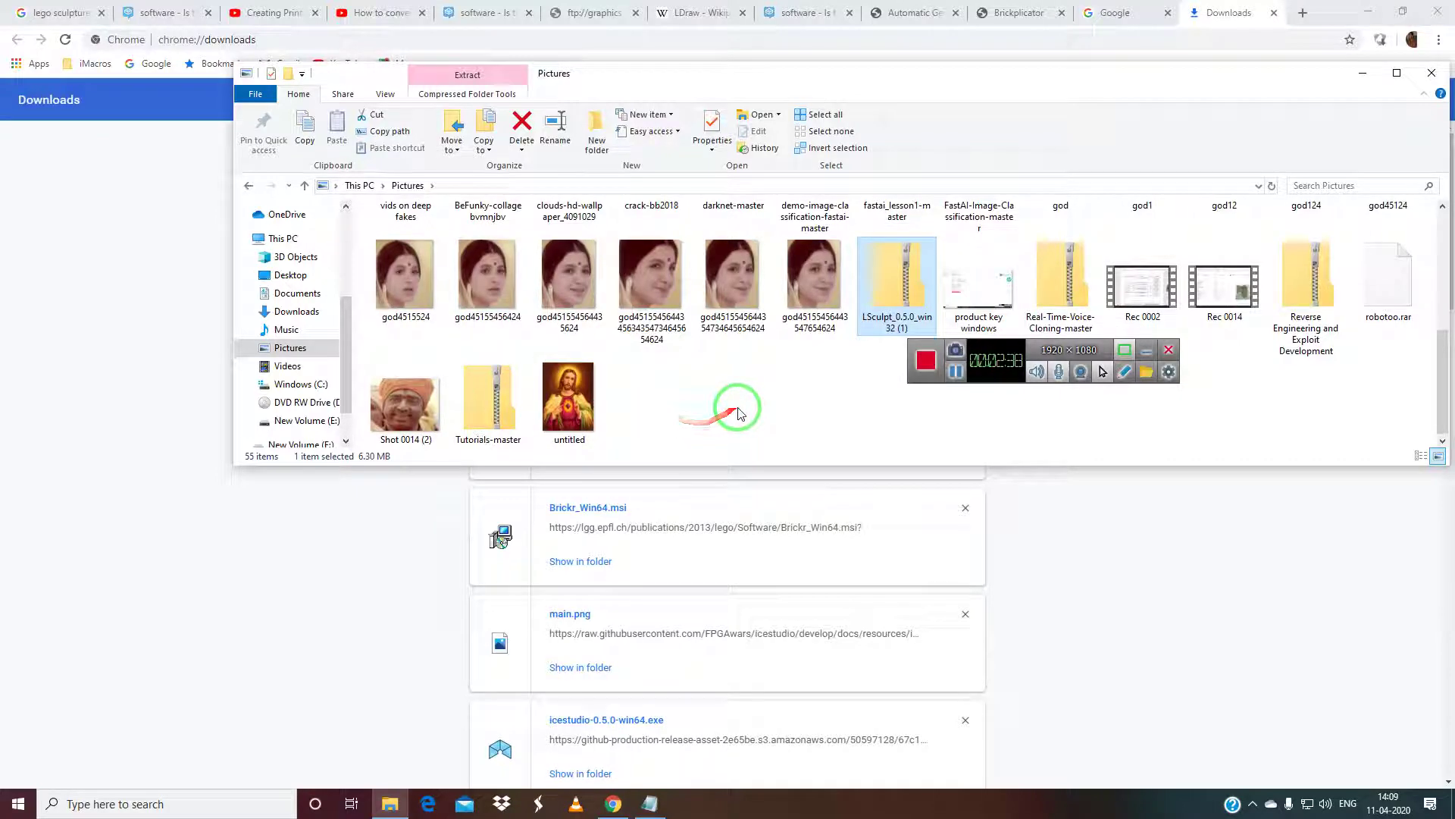
{"action": "scroll", "coordinate": [726, 388], "scroll_direction": "up", "scroll_amount": 5}
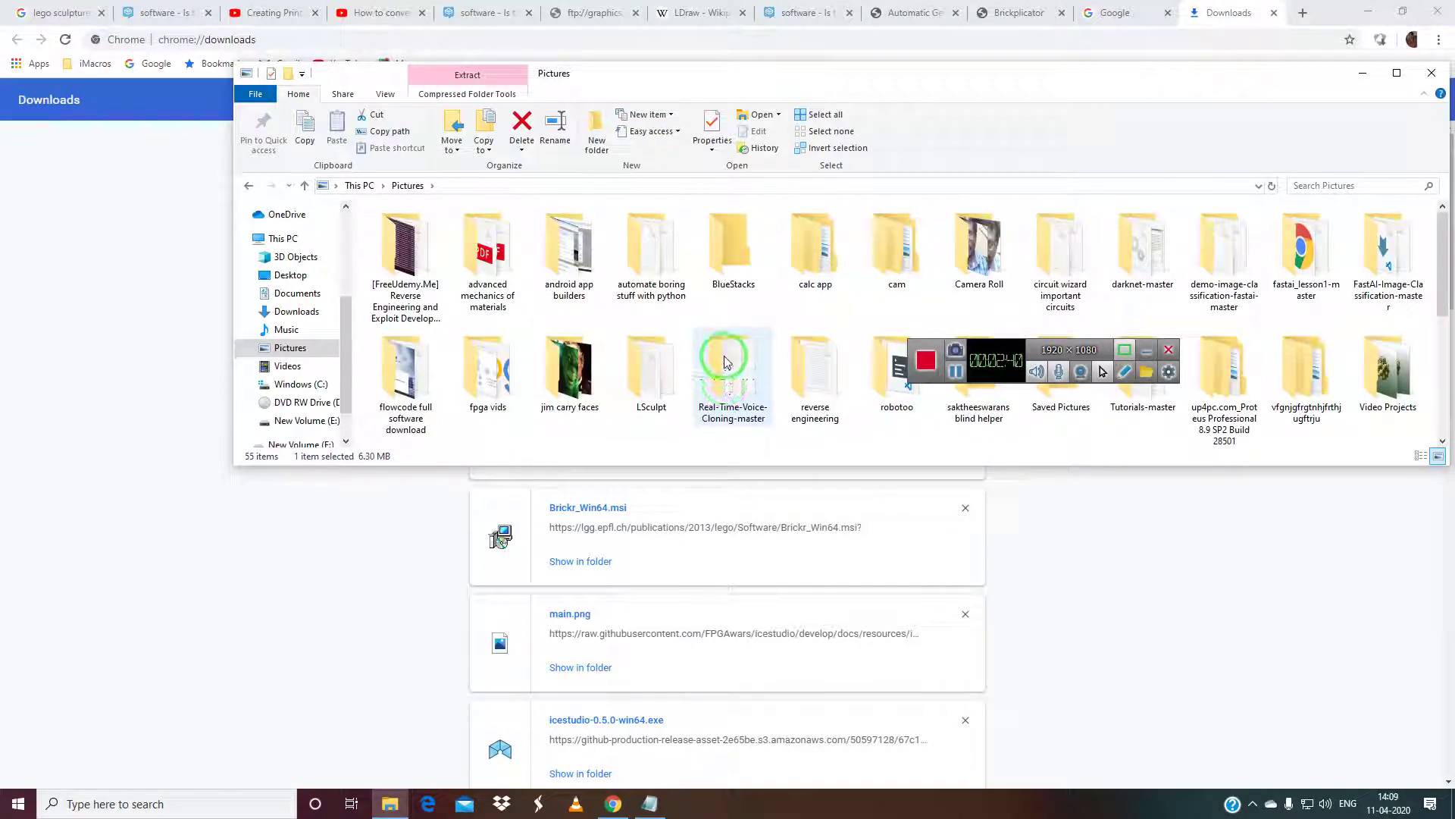
{"action": "left_click_drag", "start_coordinate": [919, 341], "coordinate": [1022, 592]}
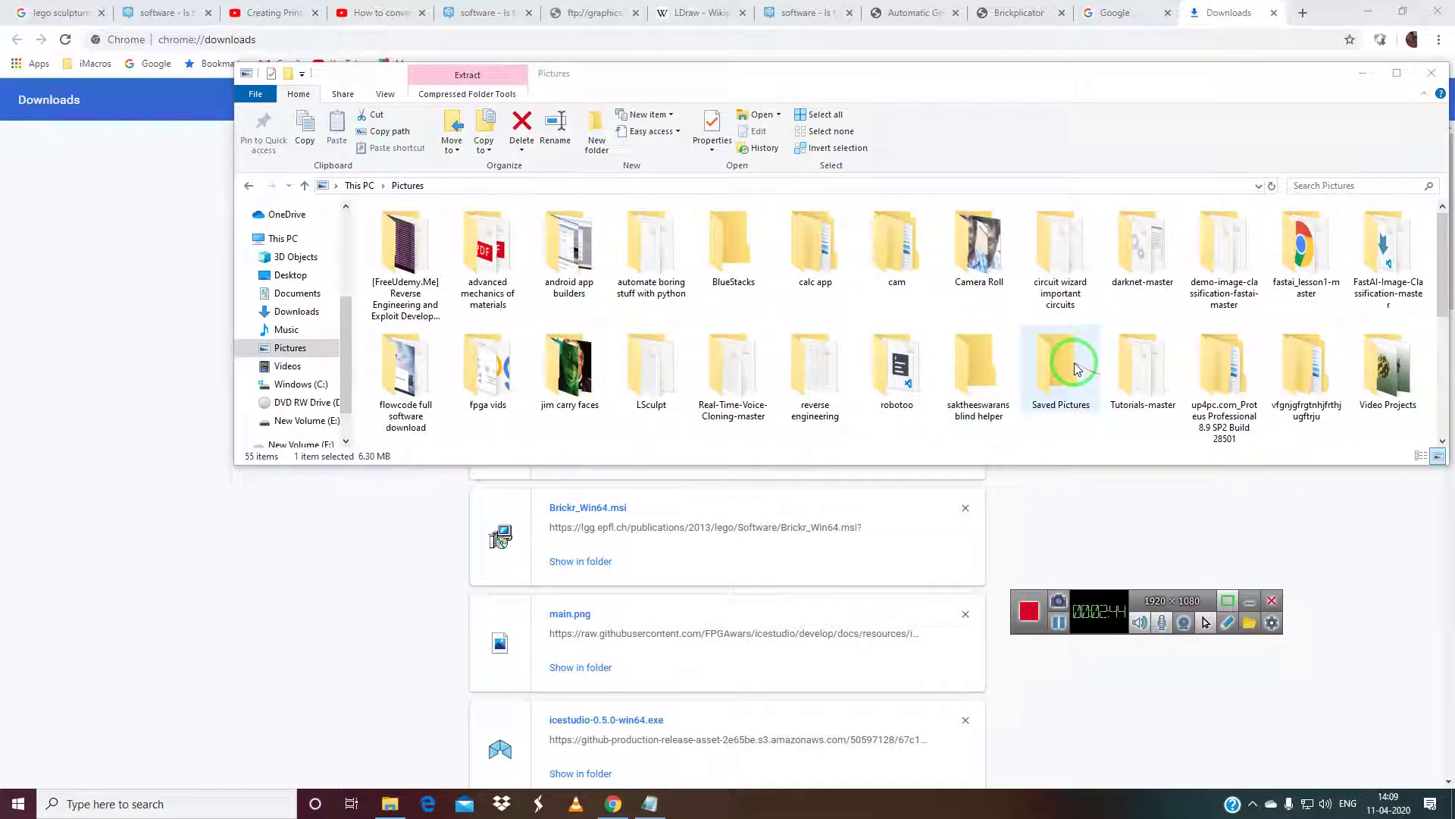
{"action": "scroll", "coordinate": [1074, 362], "scroll_direction": "down", "scroll_amount": 1}
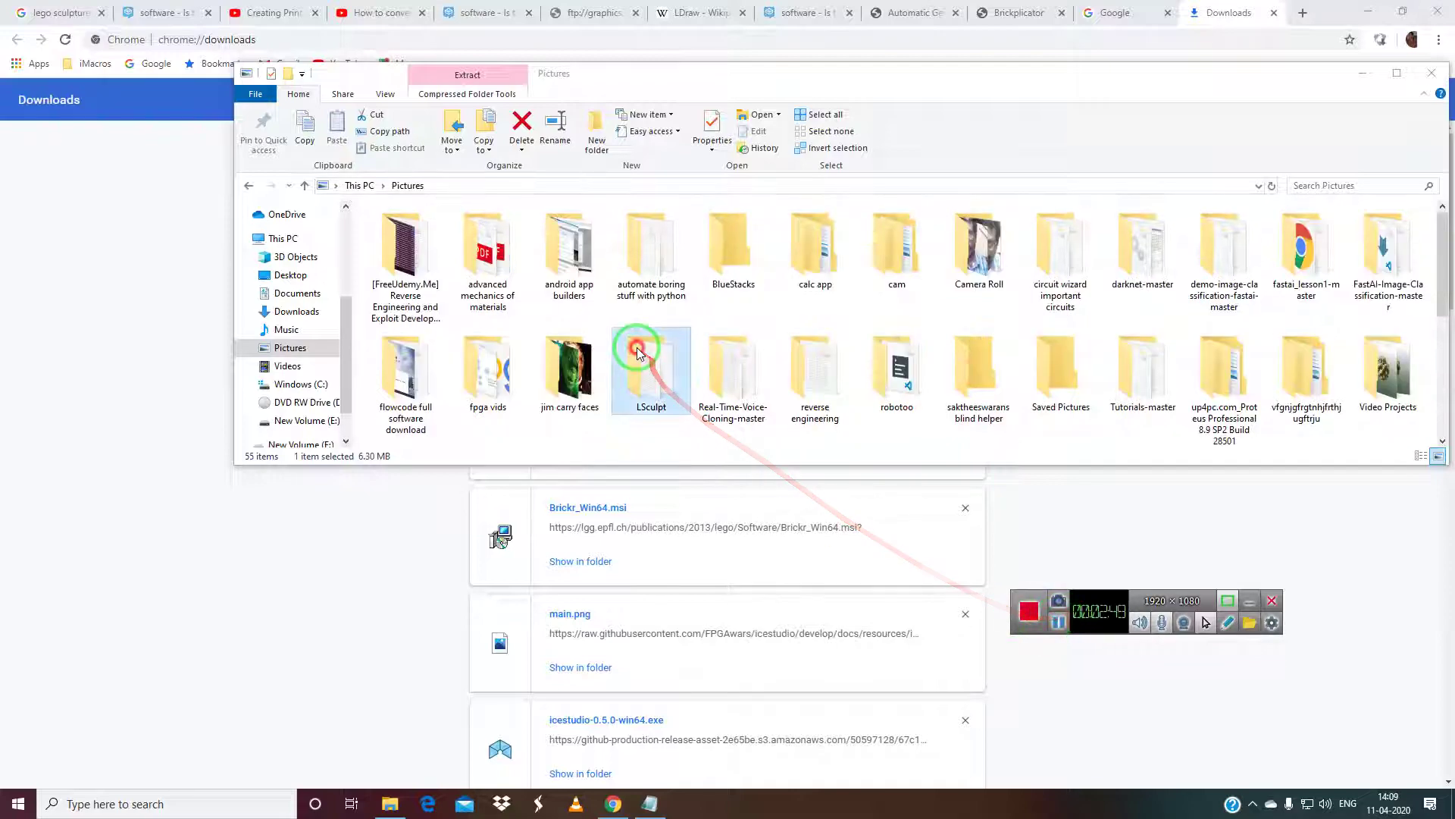
In the LSculpt folder, open the bunny model in 3D Viewer and launch LSculpt.exe.
{"action": "double_click", "coordinate": [636, 345]}
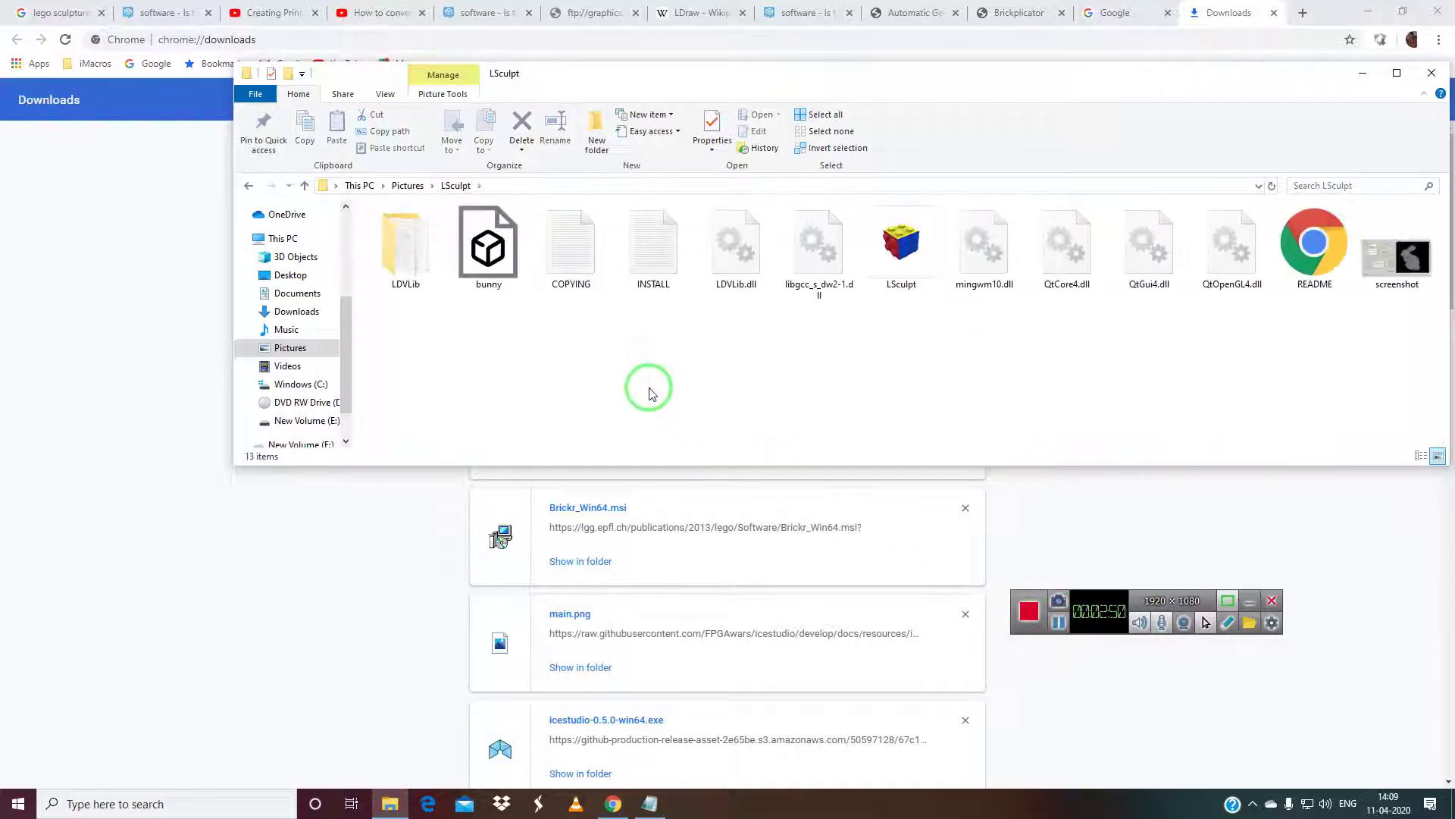
{"action": "left_click", "coordinate": [491, 250]}
{"action": "right_click", "coordinate": [493, 250]}
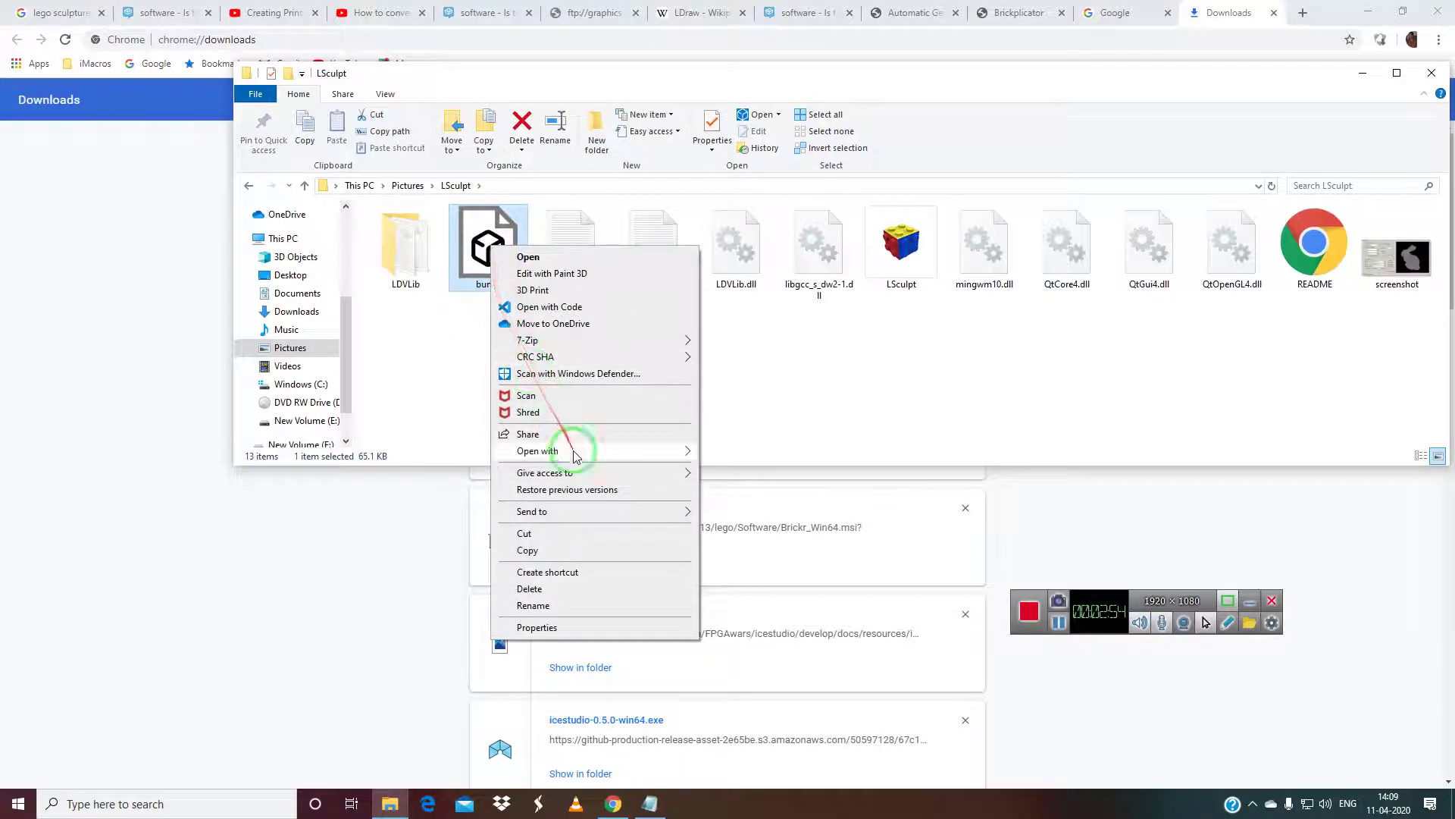
{"action": "mouse_move", "coordinate": [584, 456]}
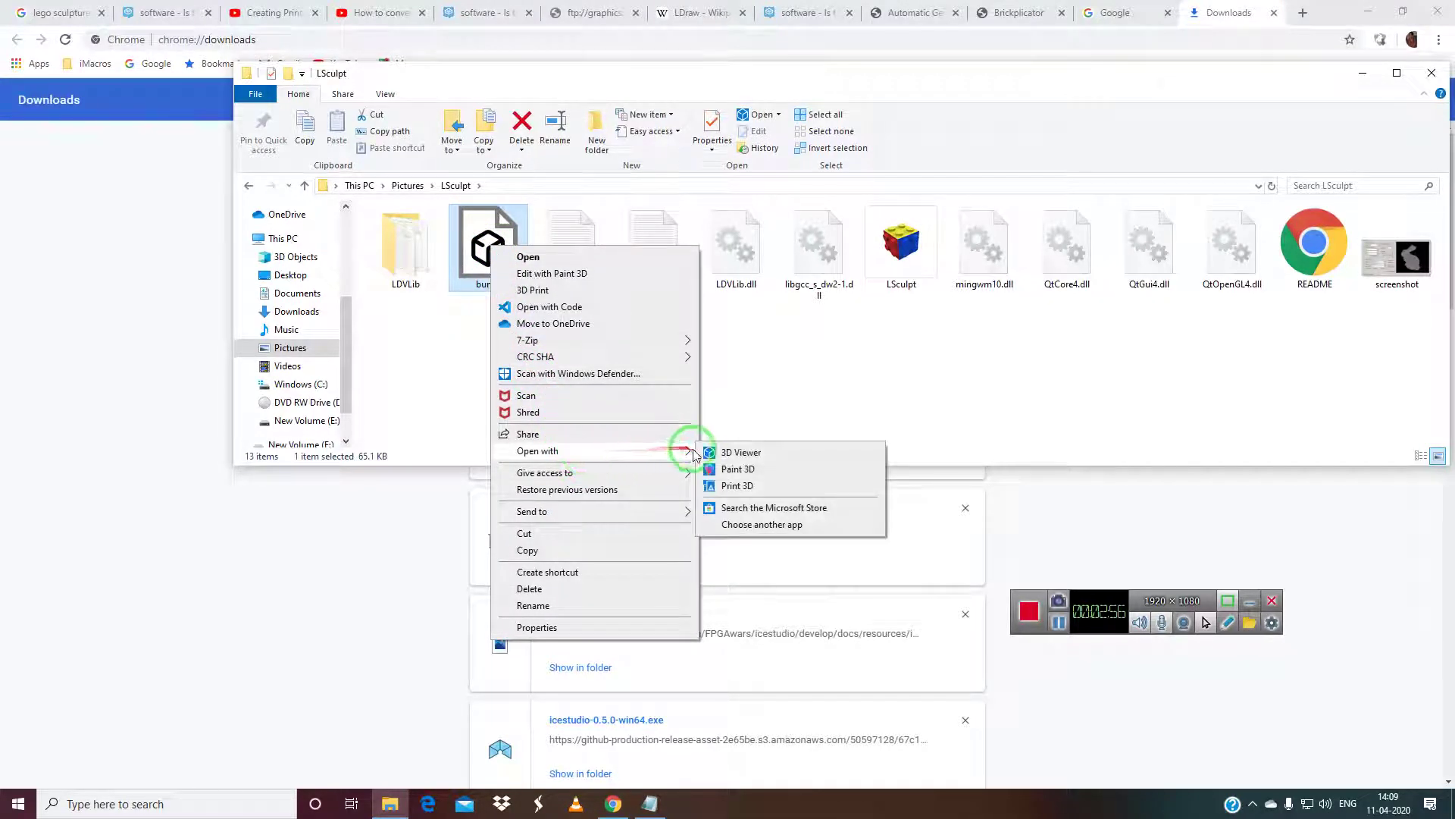
{"action": "left_click", "coordinate": [729, 453]}
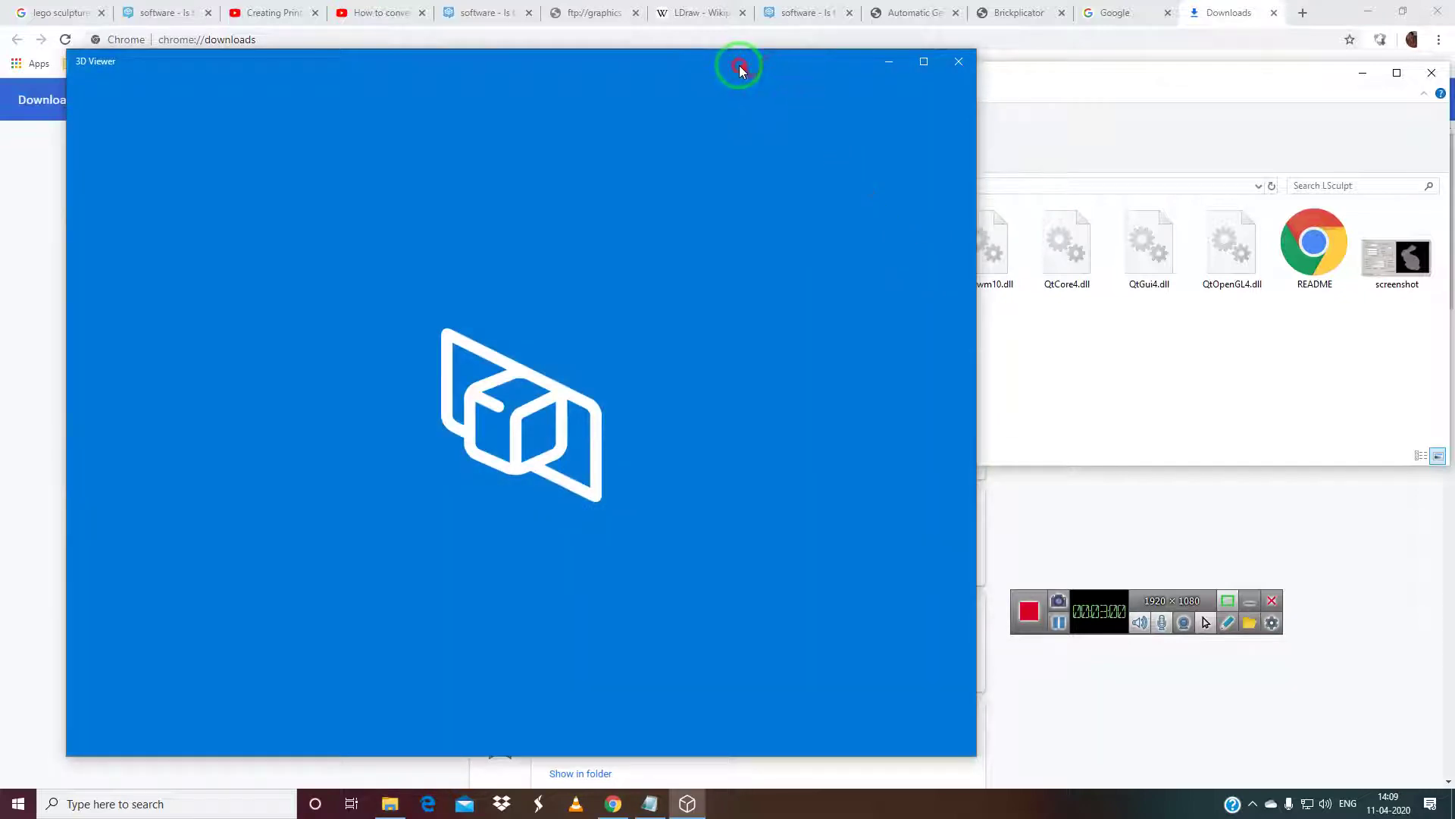
{"action": "left_click_drag", "start_coordinate": [739, 65], "coordinate": [793, 368]}
{"action": "double_click", "coordinate": [880, 247]}
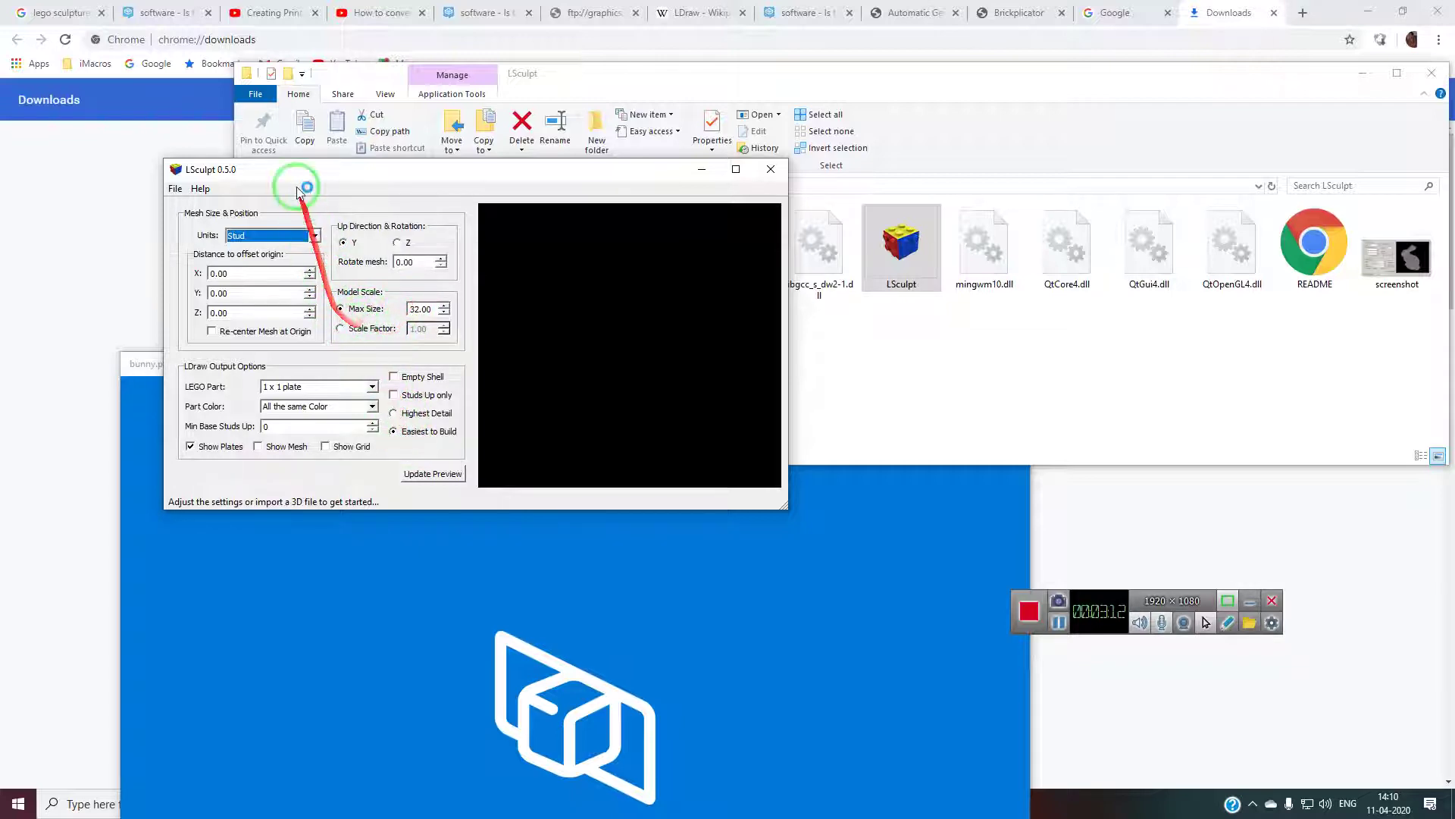
Check LSculpt's File menu, then move the 3D Viewer up-right and orbit the bunny to a new angle.
{"action": "left_click", "coordinate": [176, 189]}
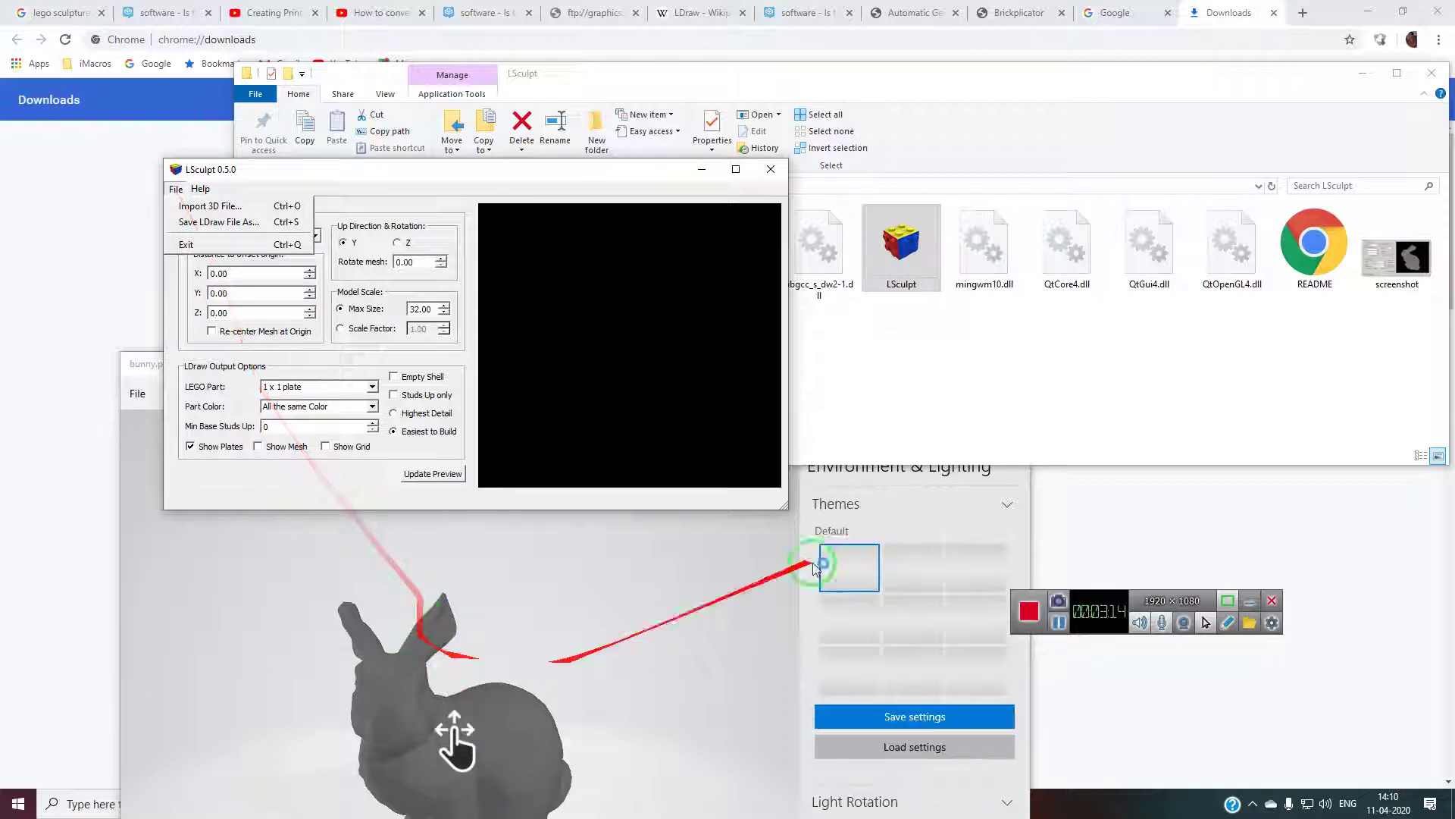
{"action": "left_click", "coordinate": [734, 584]}
{"action": "left_click_drag", "start_coordinate": [705, 397], "coordinate": [1053, 157]}
{"action": "left_click_drag", "start_coordinate": [959, 282], "coordinate": [698, 482]}
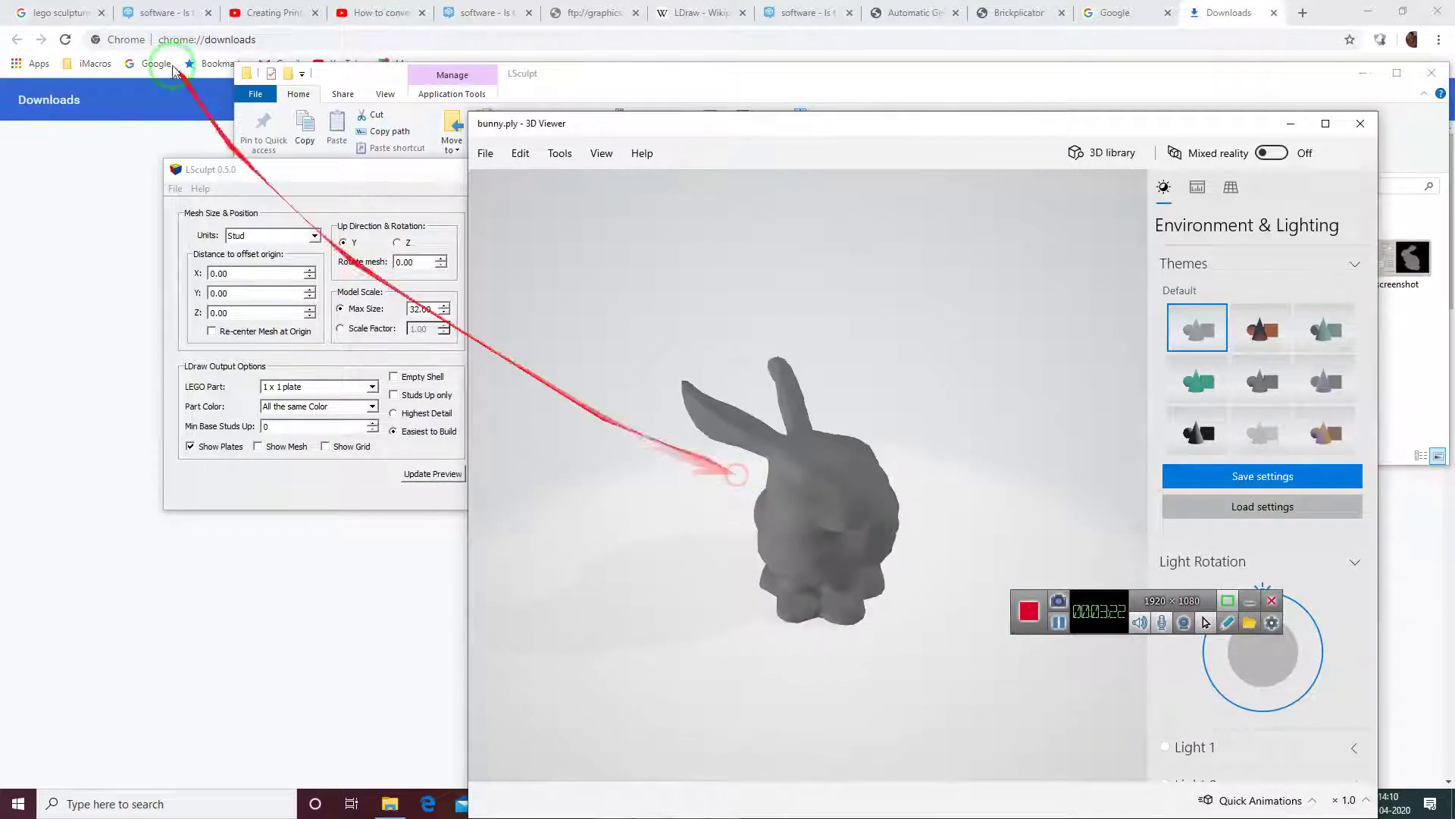
Back in Chrome, preview the Art of the Brick, Klimt-style and glasses-portrait LEGO sculptures.
{"action": "left_click", "coordinate": [55, 13]}
{"action": "left_click", "coordinate": [694, 487]}
{"action": "left_click", "coordinate": [390, 413]}
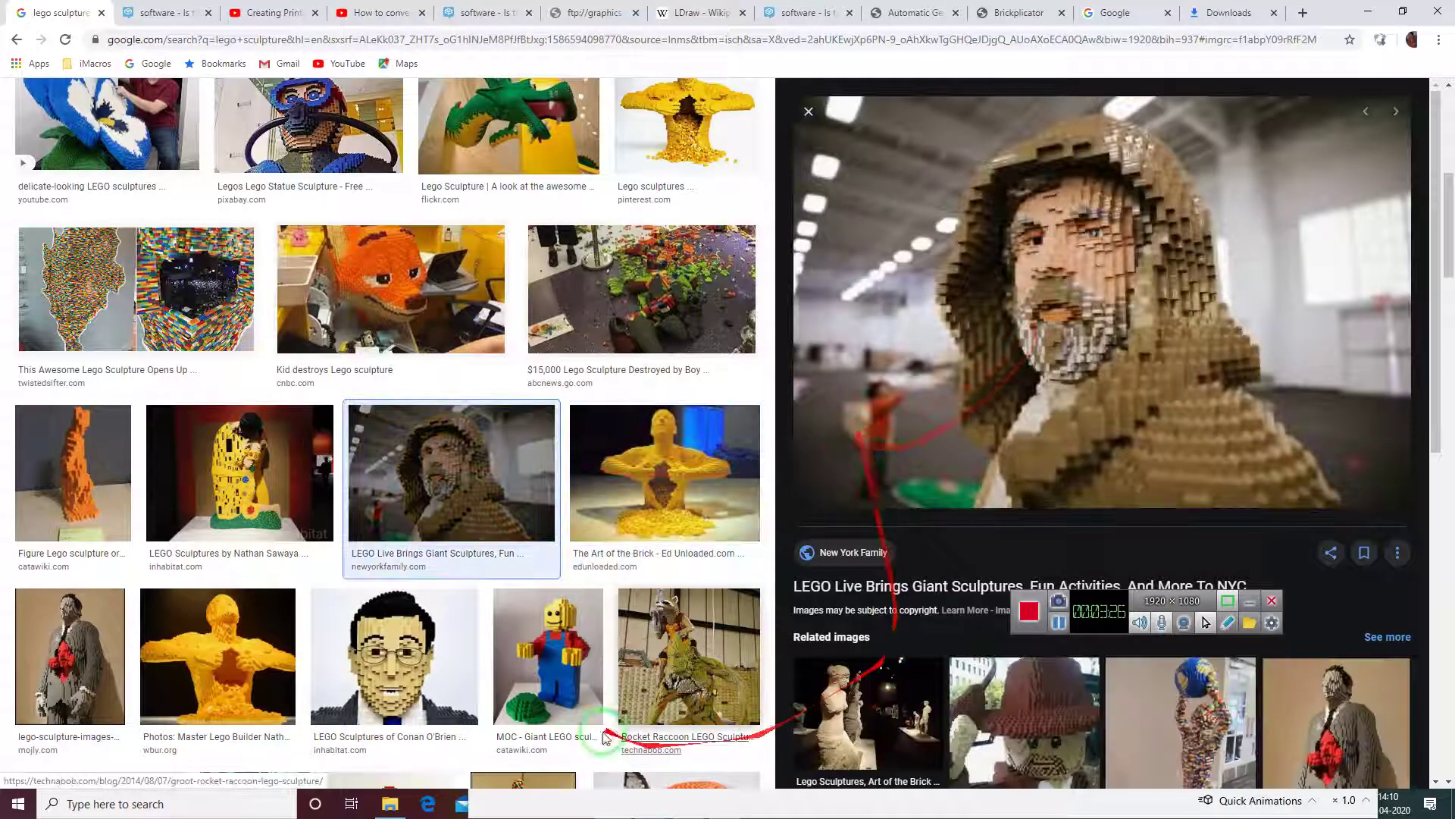
{"action": "left_click", "coordinate": [249, 476]}
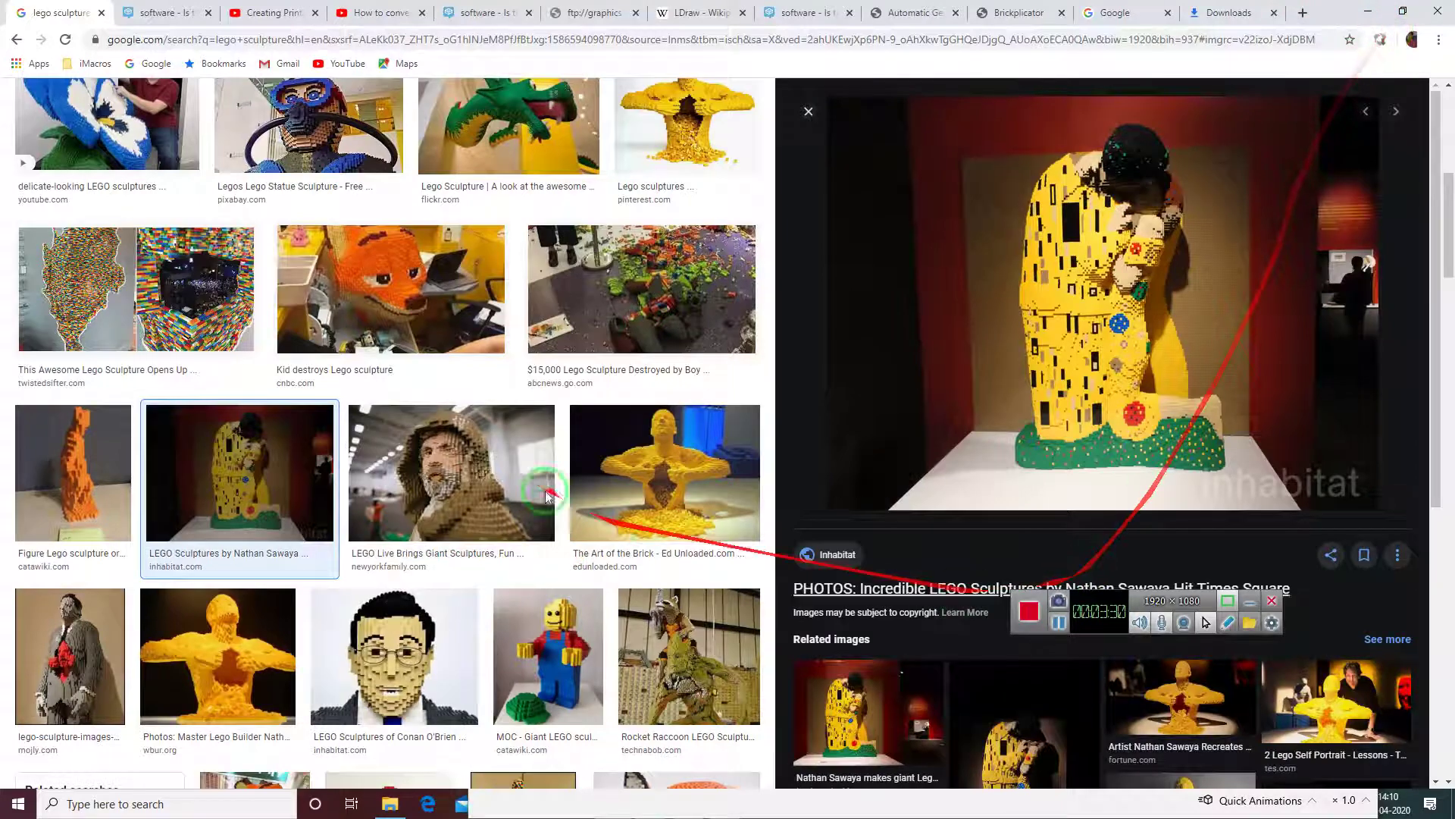
{"action": "scroll", "coordinate": [409, 523], "scroll_direction": "down", "scroll_amount": 5}
{"action": "left_click", "coordinate": [424, 318]}
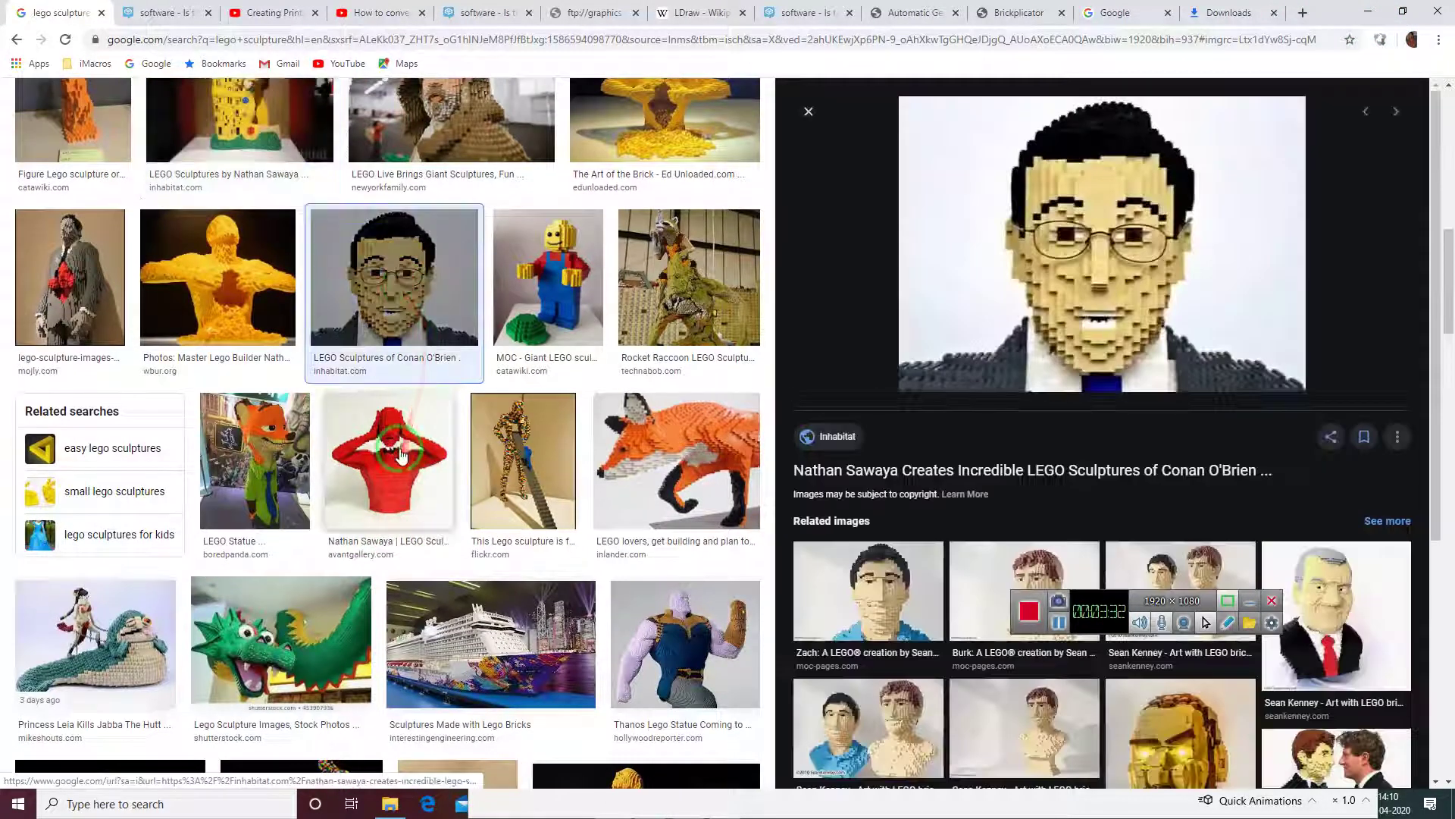
Preview the red, yellow Master Lego Builder and green dragon sculptures, then minimize Chrome.
{"action": "left_click", "coordinate": [398, 452]}
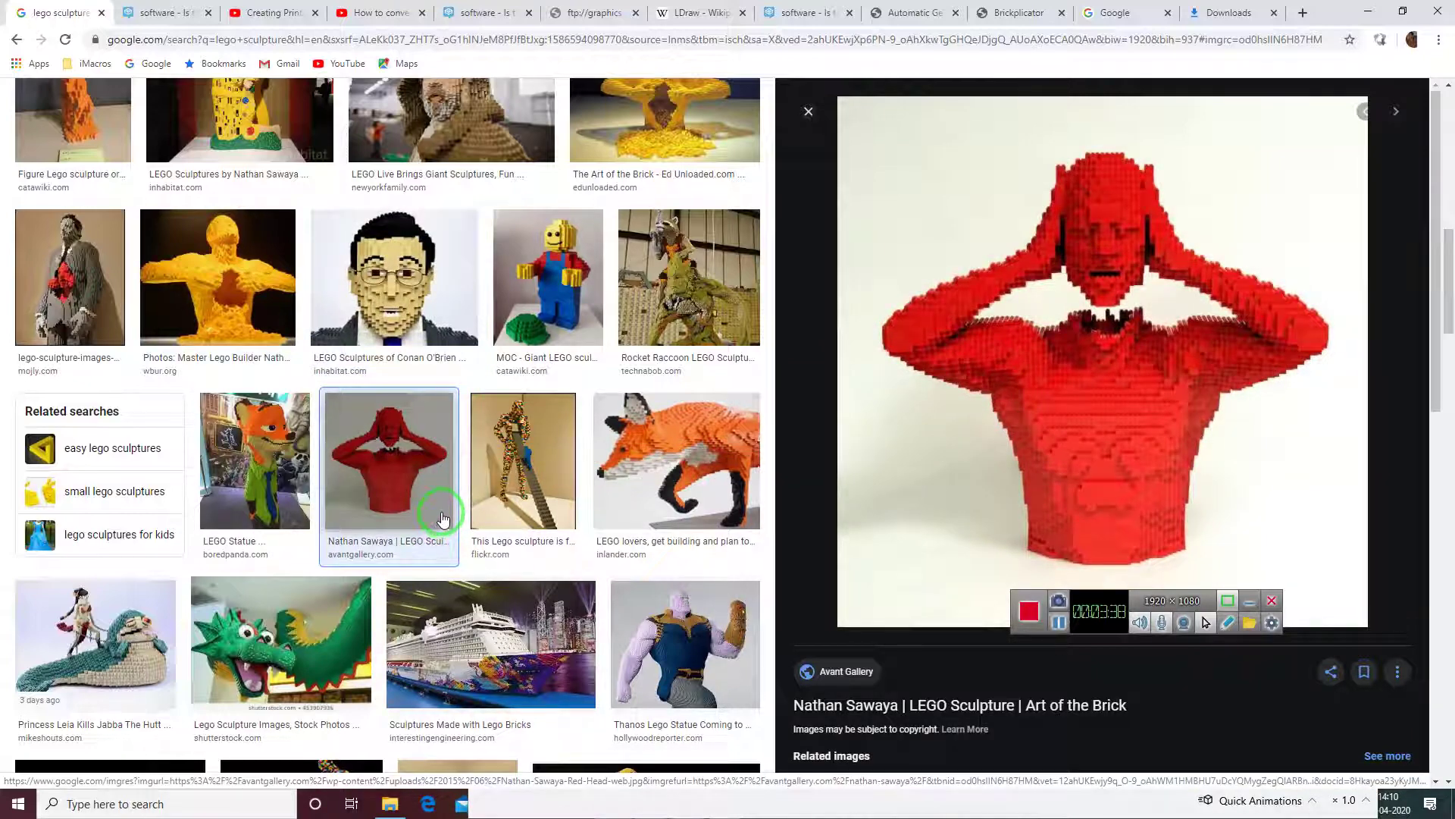
{"action": "left_click", "coordinate": [257, 280]}
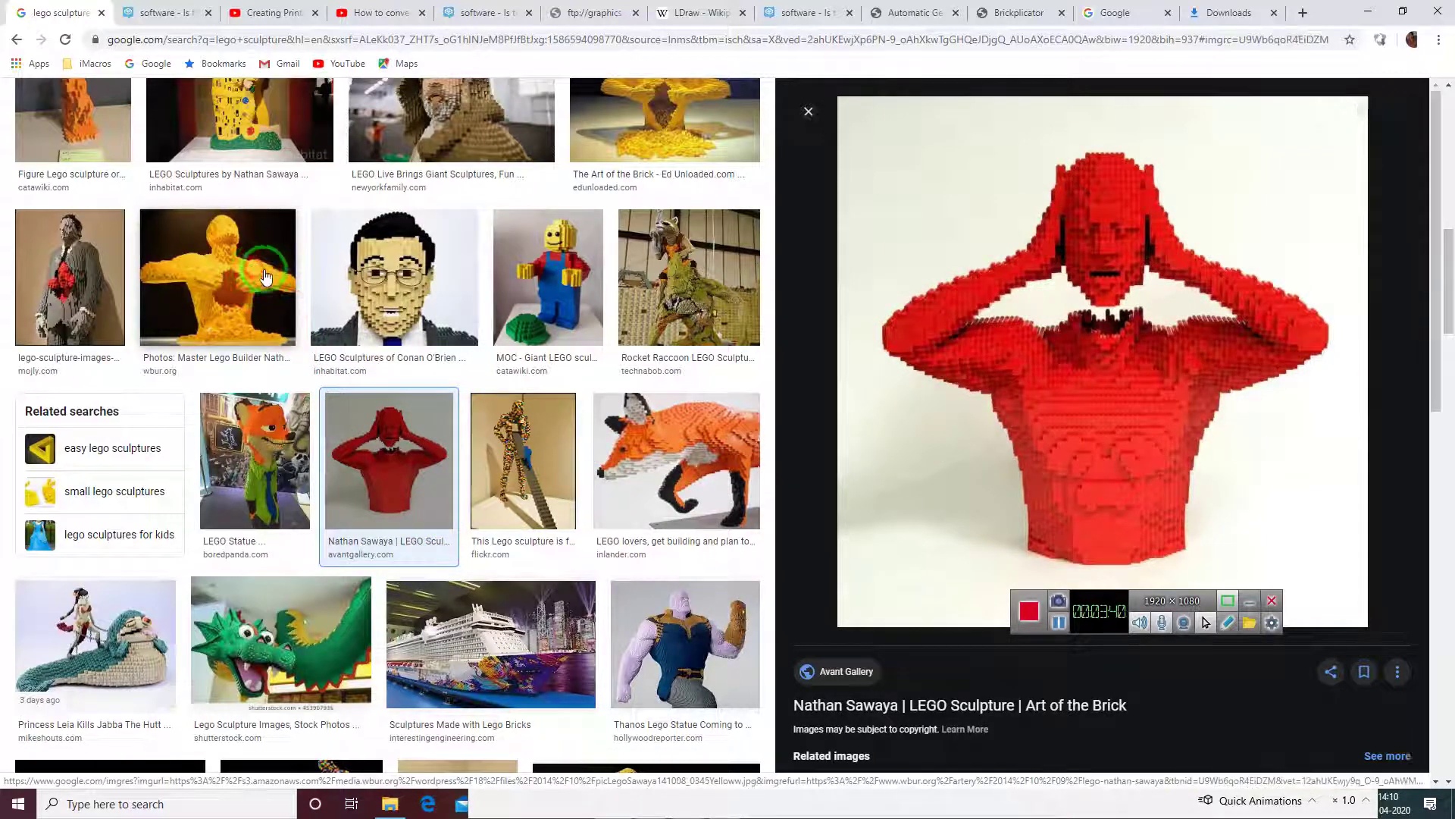
{"action": "left_click", "coordinate": [304, 649]}
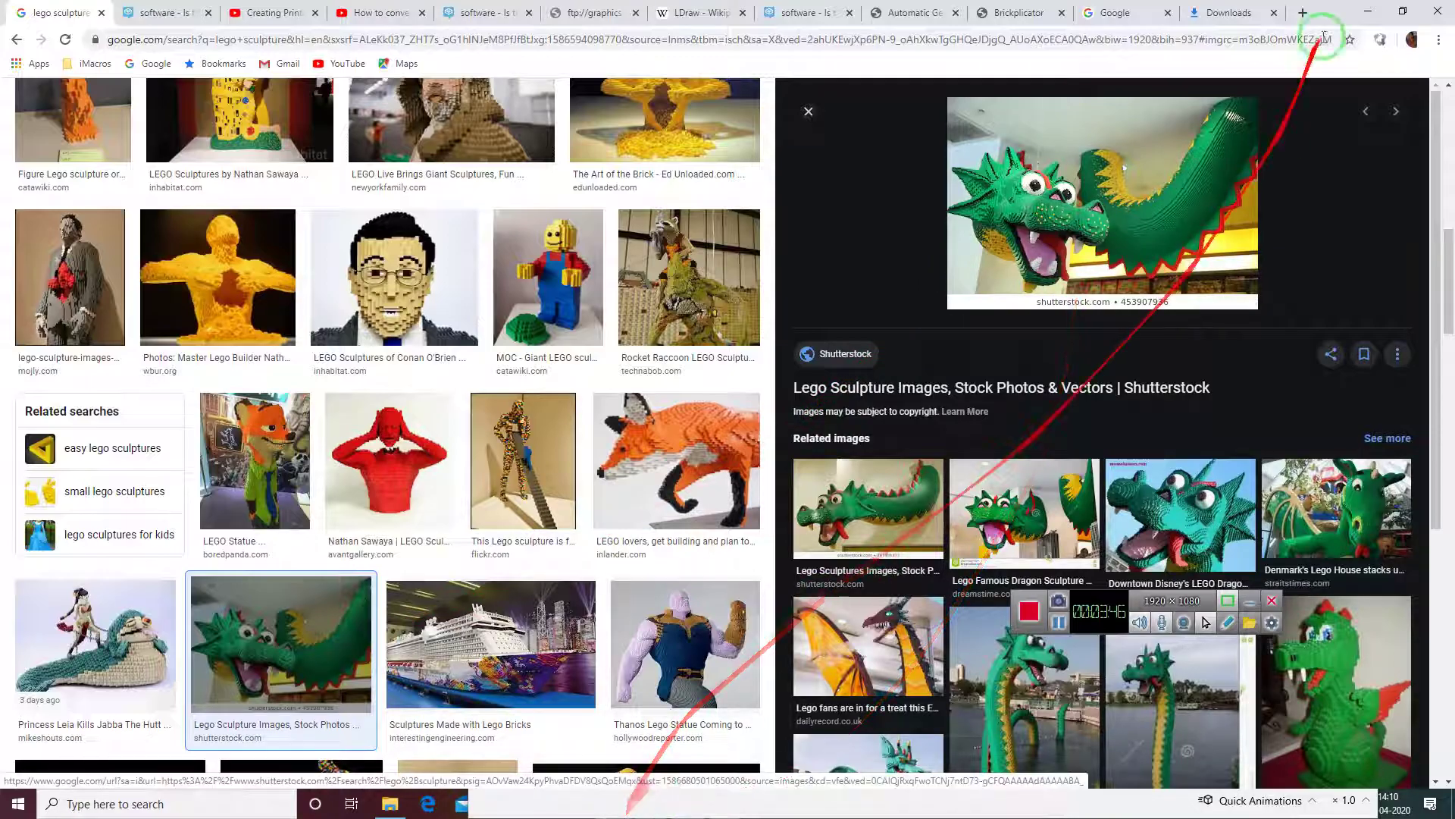
{"action": "left_click", "coordinate": [1364, 17]}
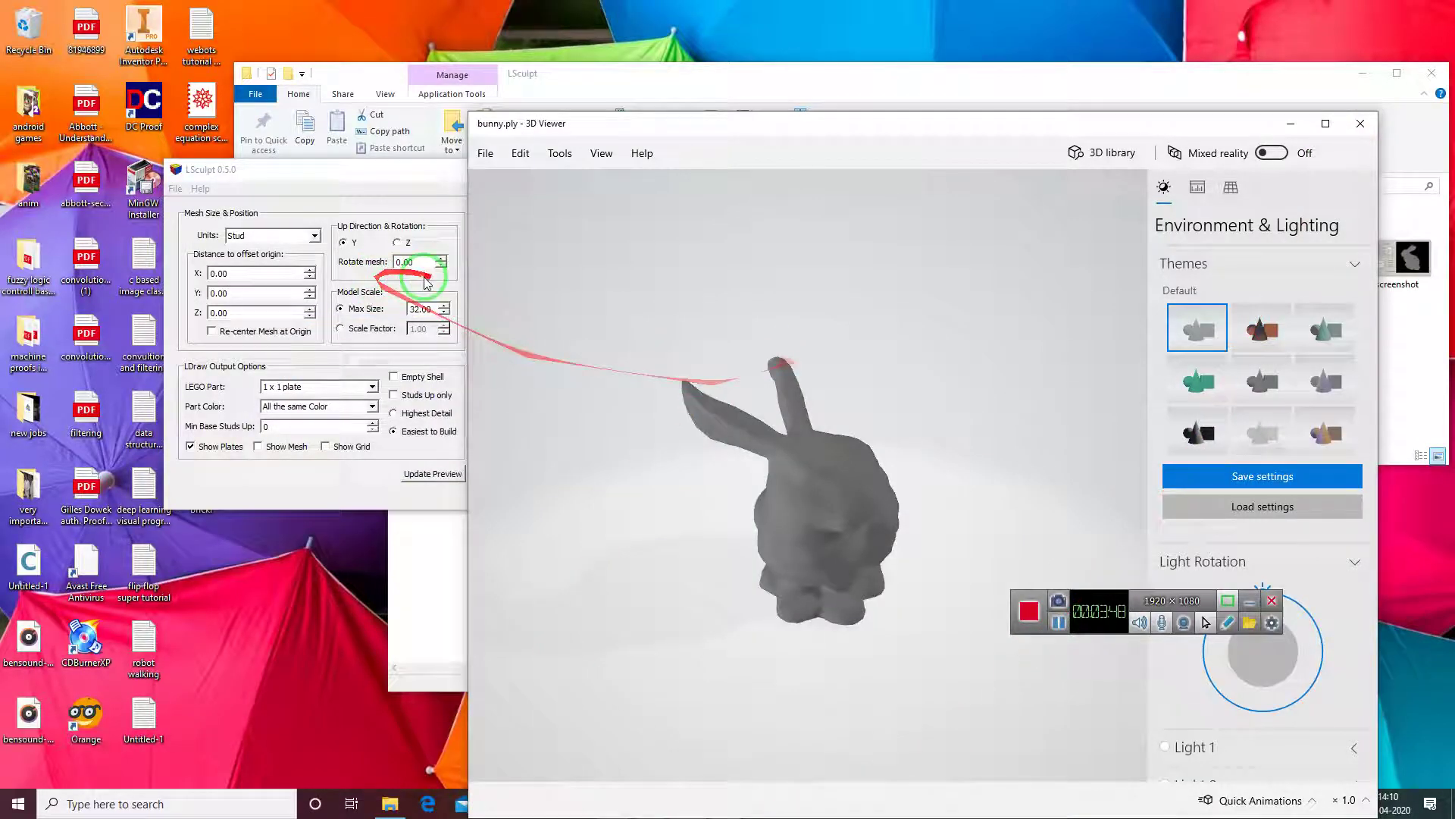
Start LSculpt's Import 3D File and close the 3D Viewer bunny window.
{"action": "left_click", "coordinate": [381, 187]}
{"action": "left_click", "coordinate": [182, 190]}
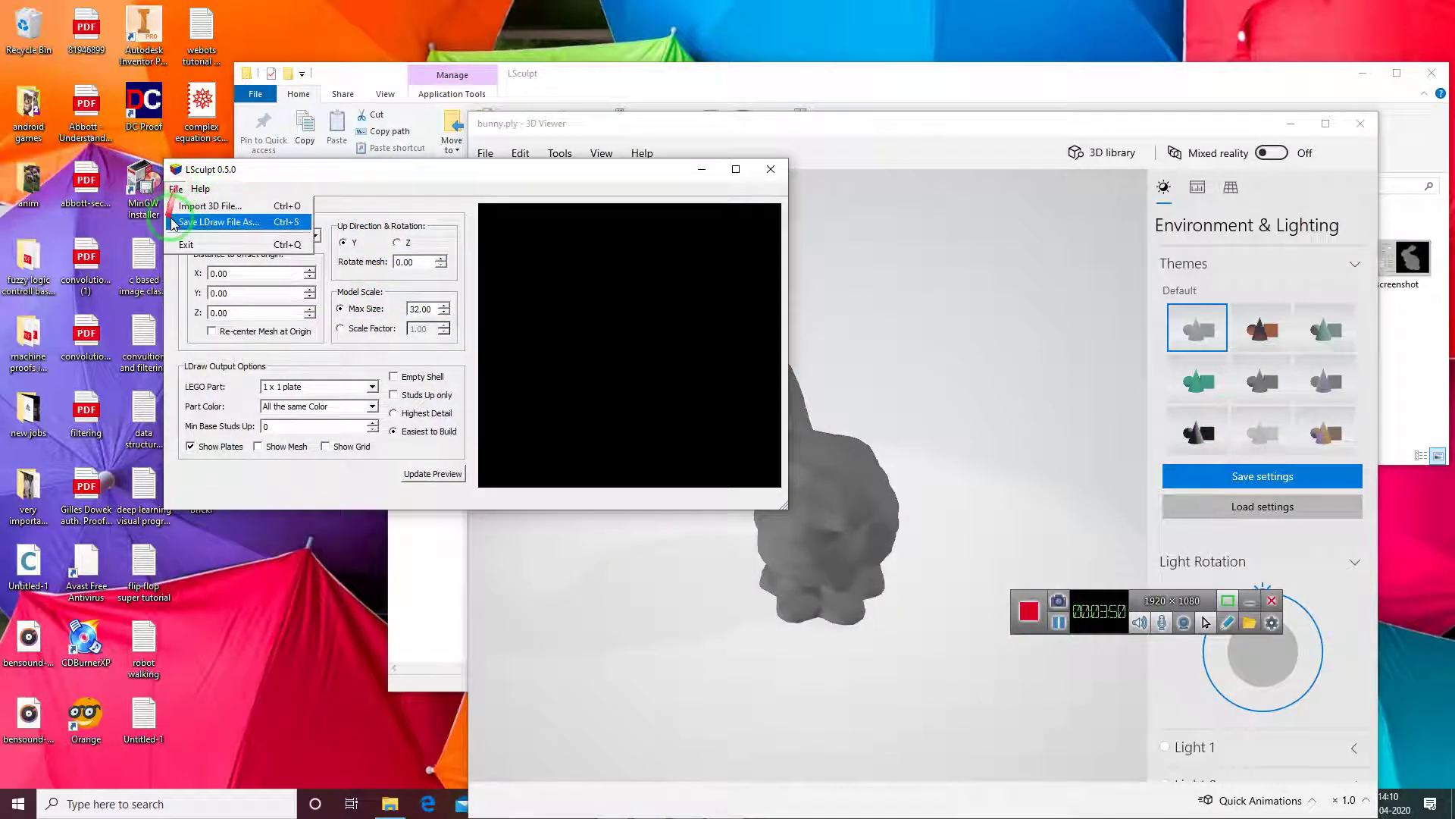
{"action": "left_click", "coordinate": [206, 209]}
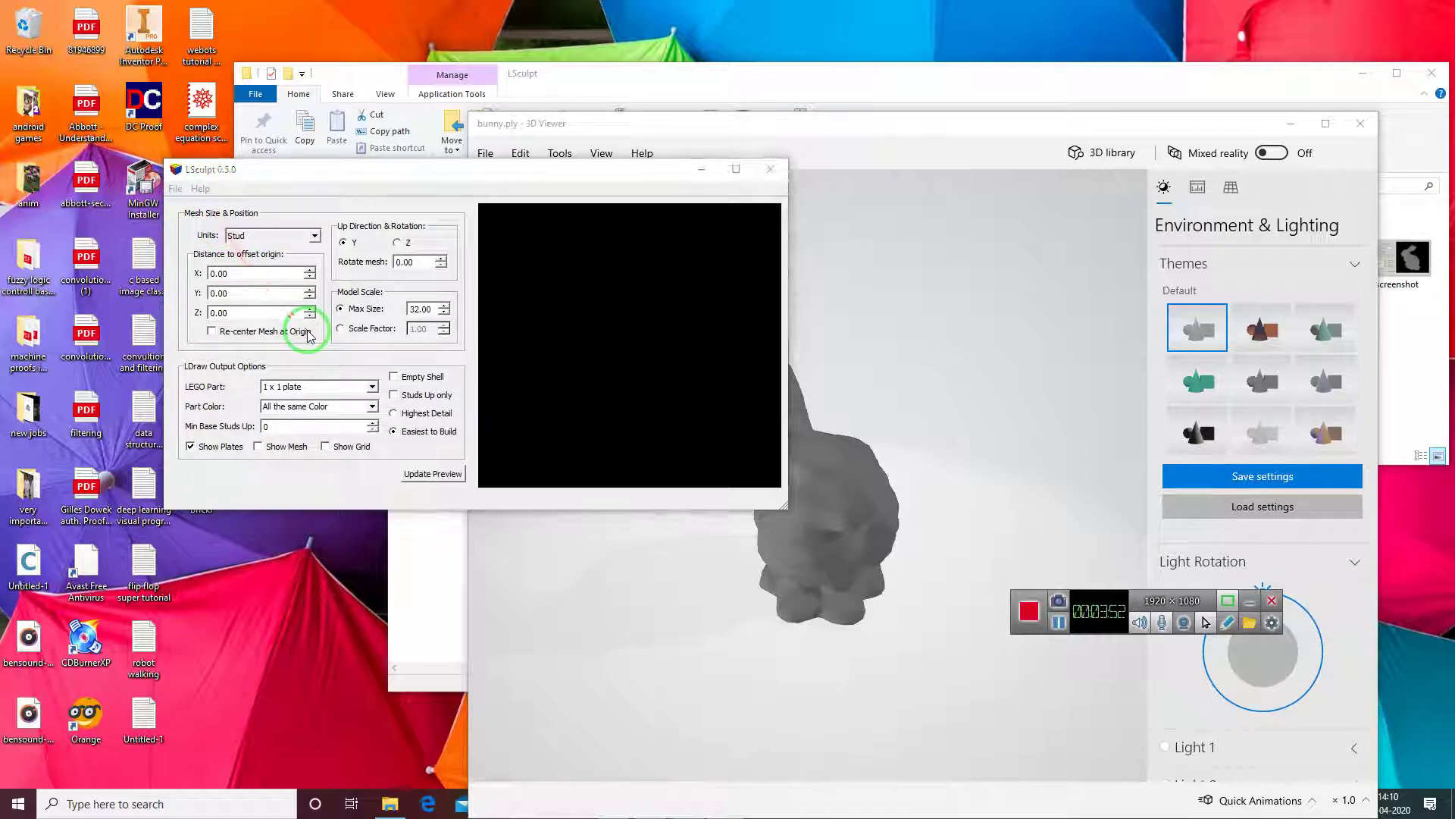
{"action": "left_click", "coordinate": [1361, 124]}
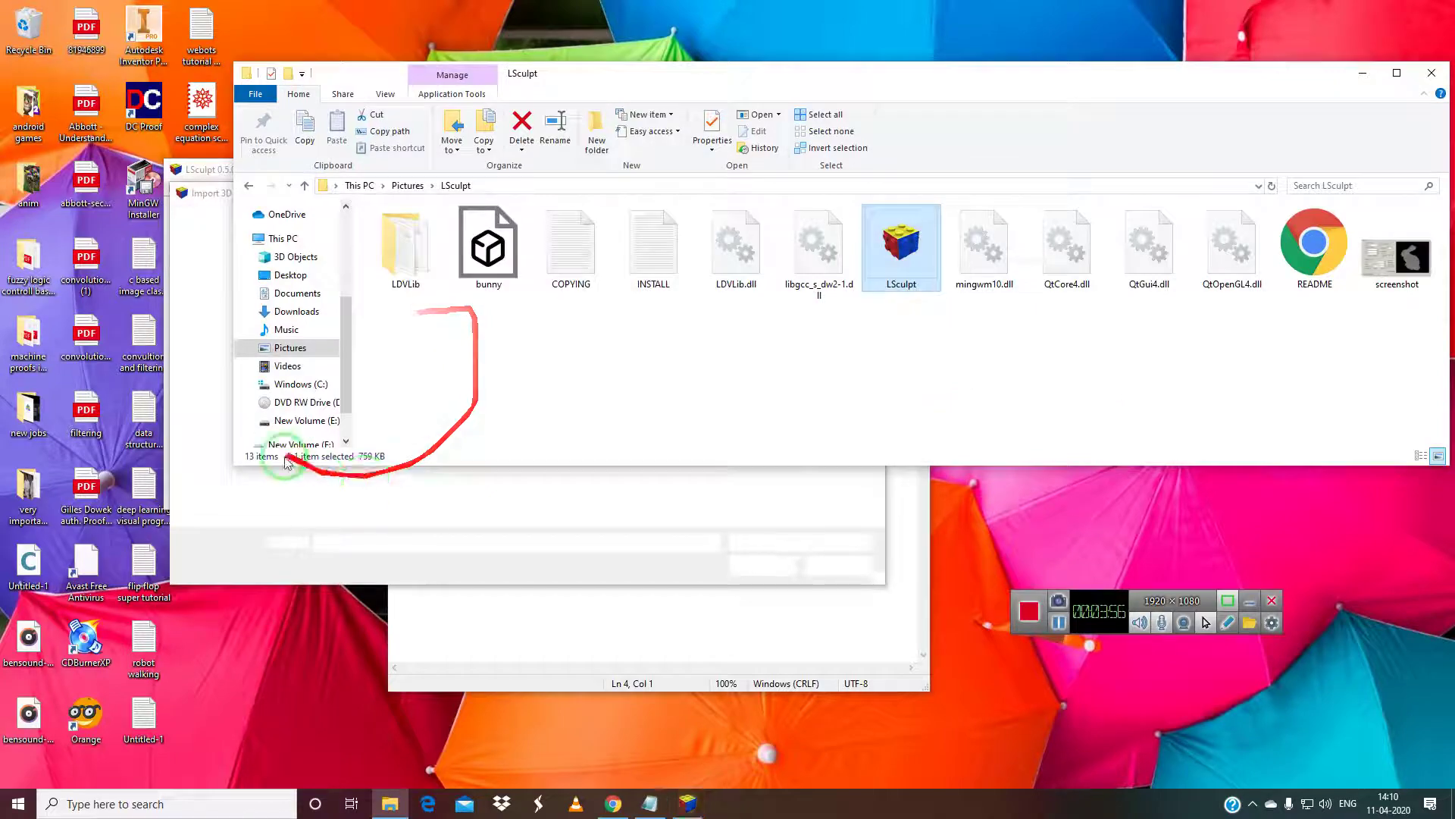
Import bunny.ply and rotate the resulting grey brick preview.
{"action": "left_click", "coordinate": [214, 195]}
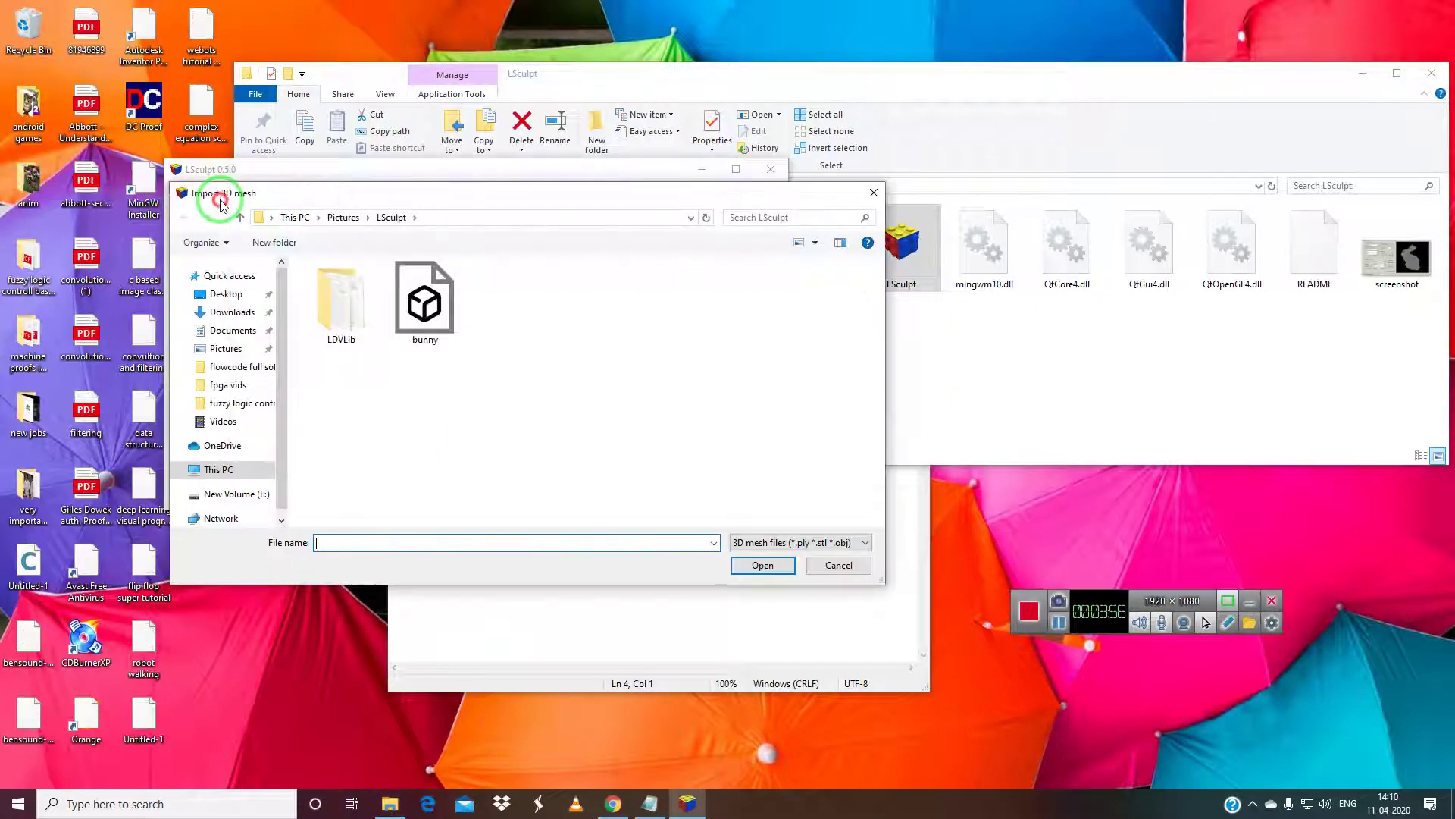
{"action": "left_click", "coordinate": [423, 300]}
{"action": "left_click", "coordinate": [757, 562]}
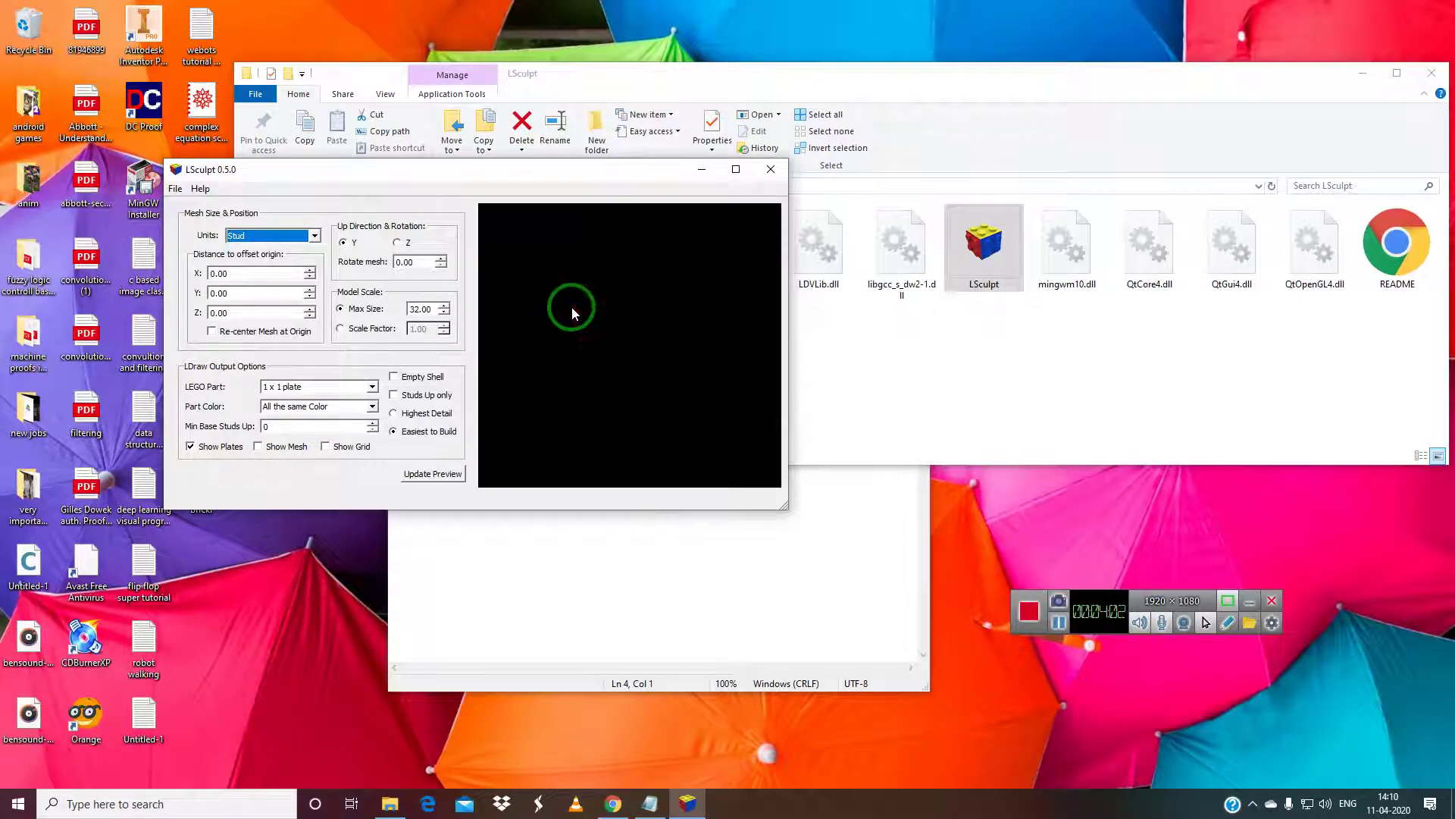
{"action": "left_click_drag", "start_coordinate": [594, 391], "coordinate": [564, 402]}
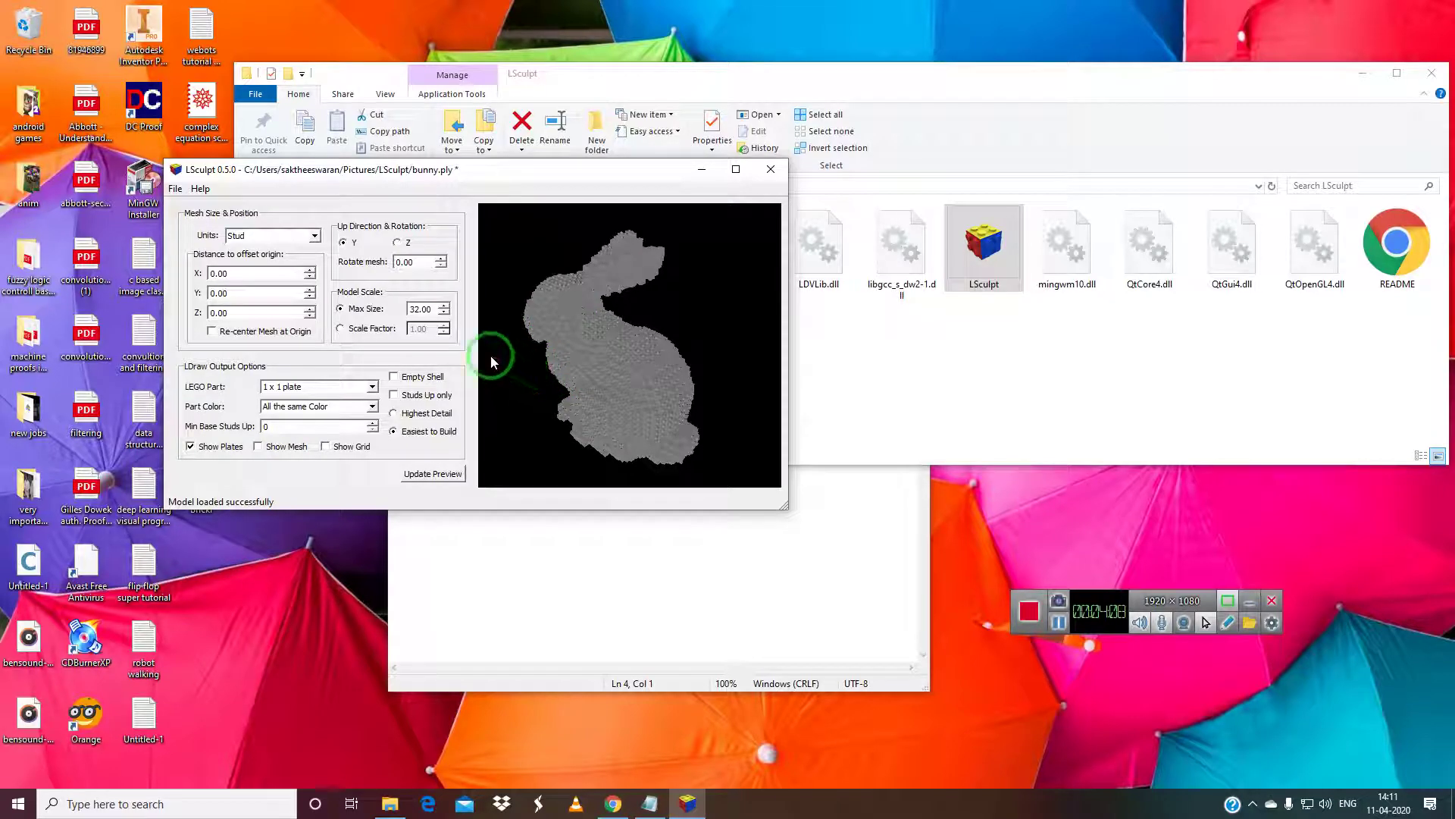
Switch units to LDraw Units and begin a new import, dismissing the unsaved-changes prompt.
{"action": "left_click", "coordinate": [314, 236]}
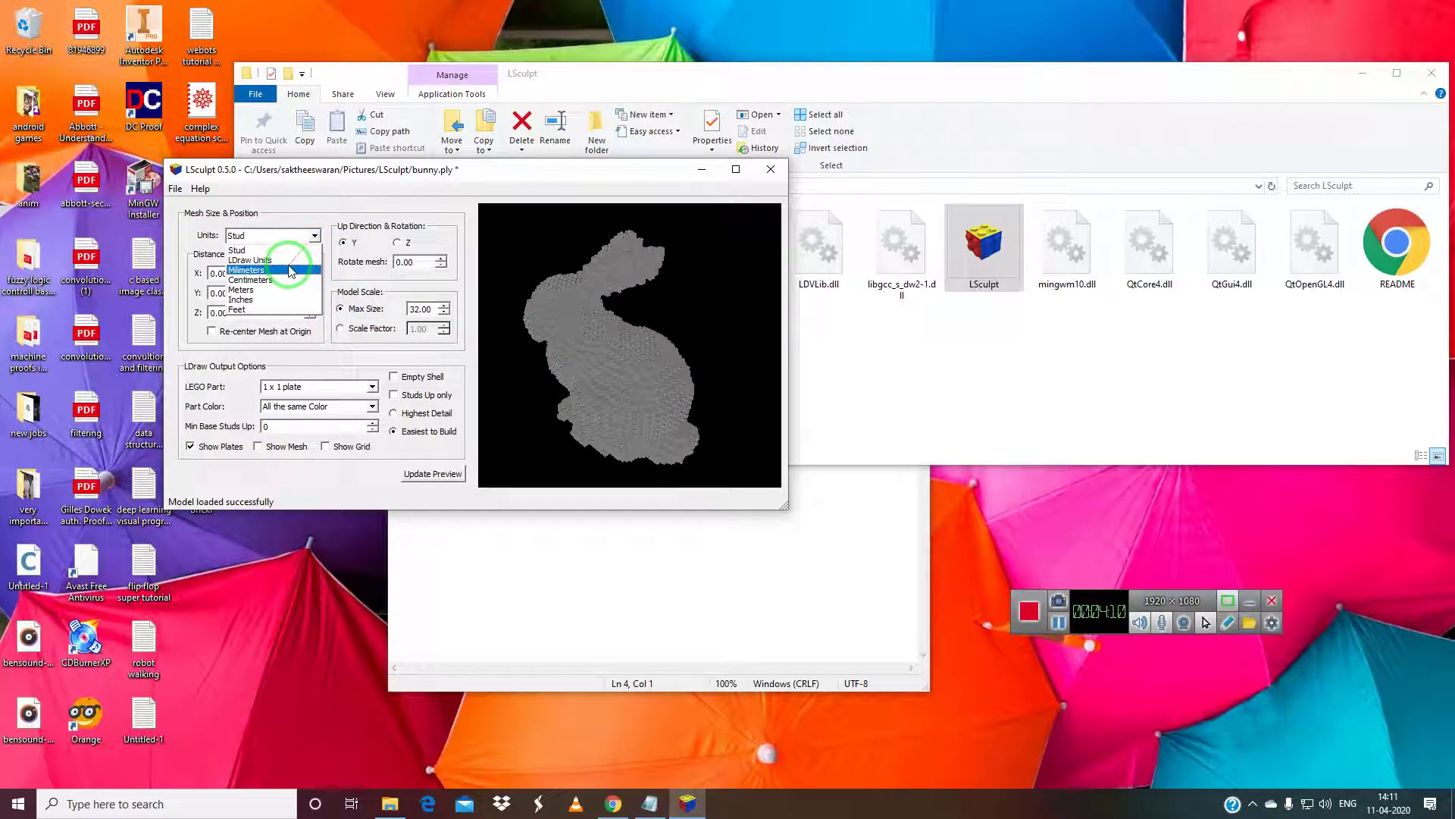
{"action": "left_click", "coordinate": [265, 256]}
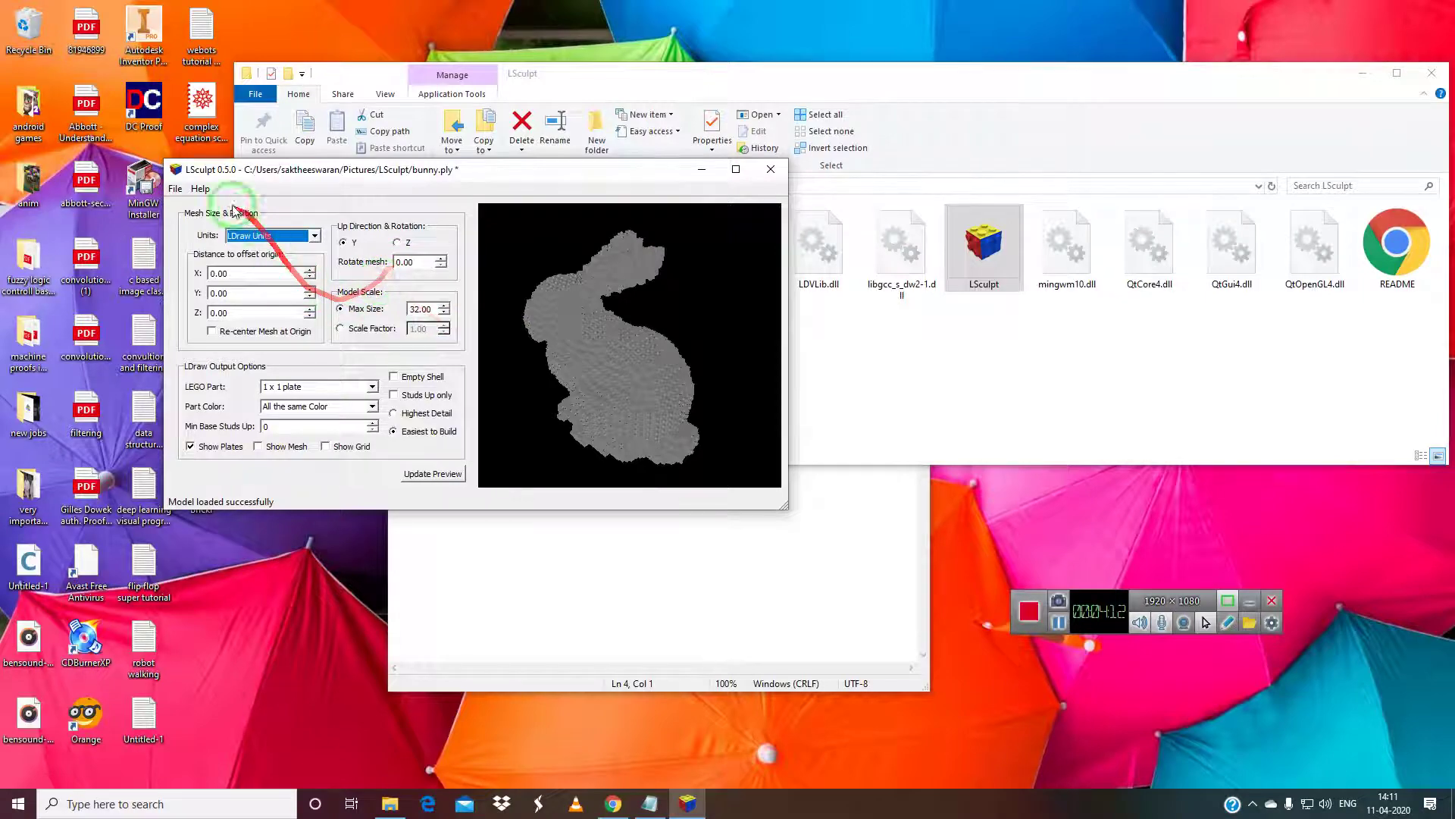
{"action": "left_click", "coordinate": [175, 189]}
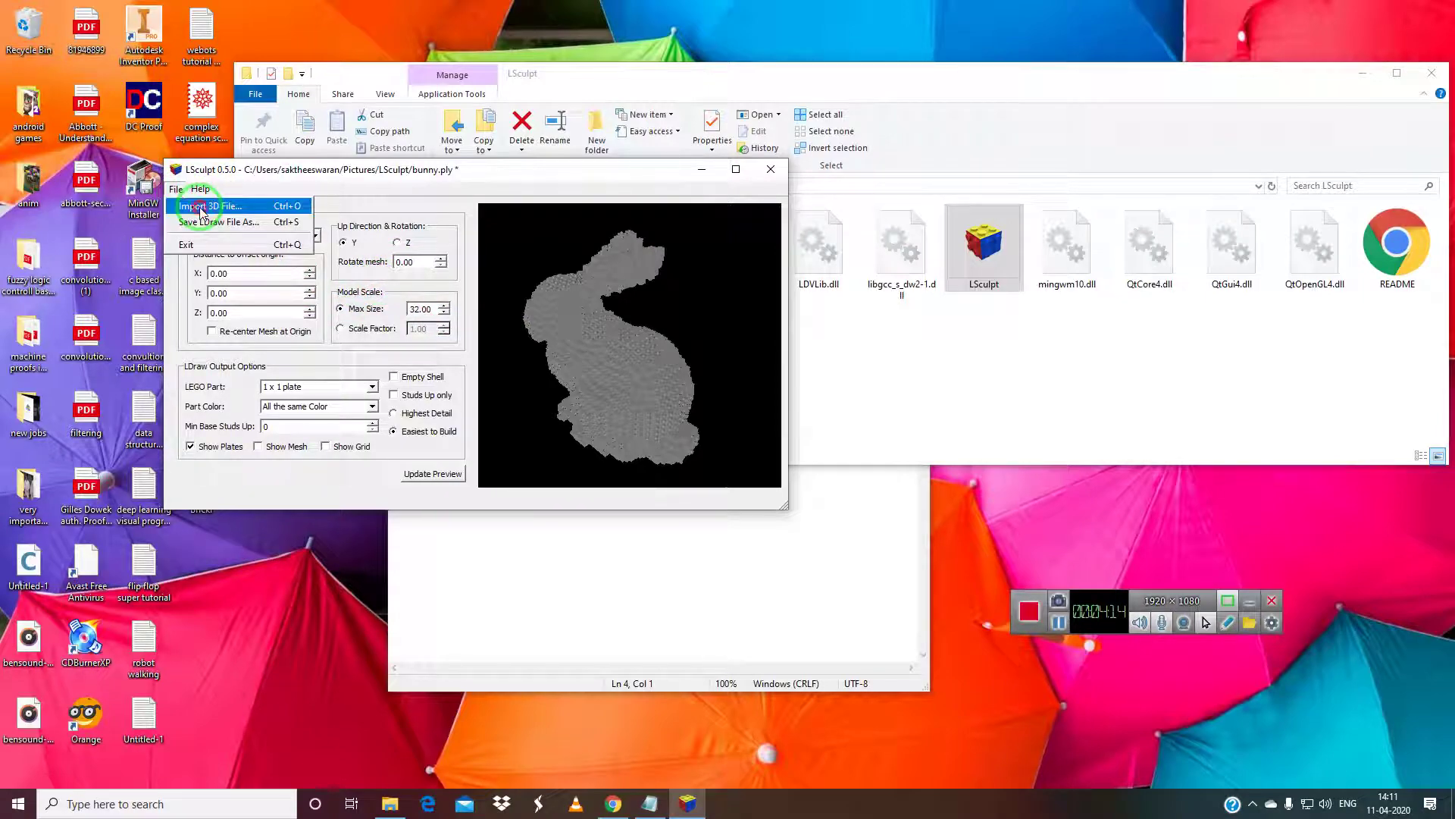
{"action": "left_click", "coordinate": [199, 207]}
{"action": "left_click", "coordinate": [480, 357]}
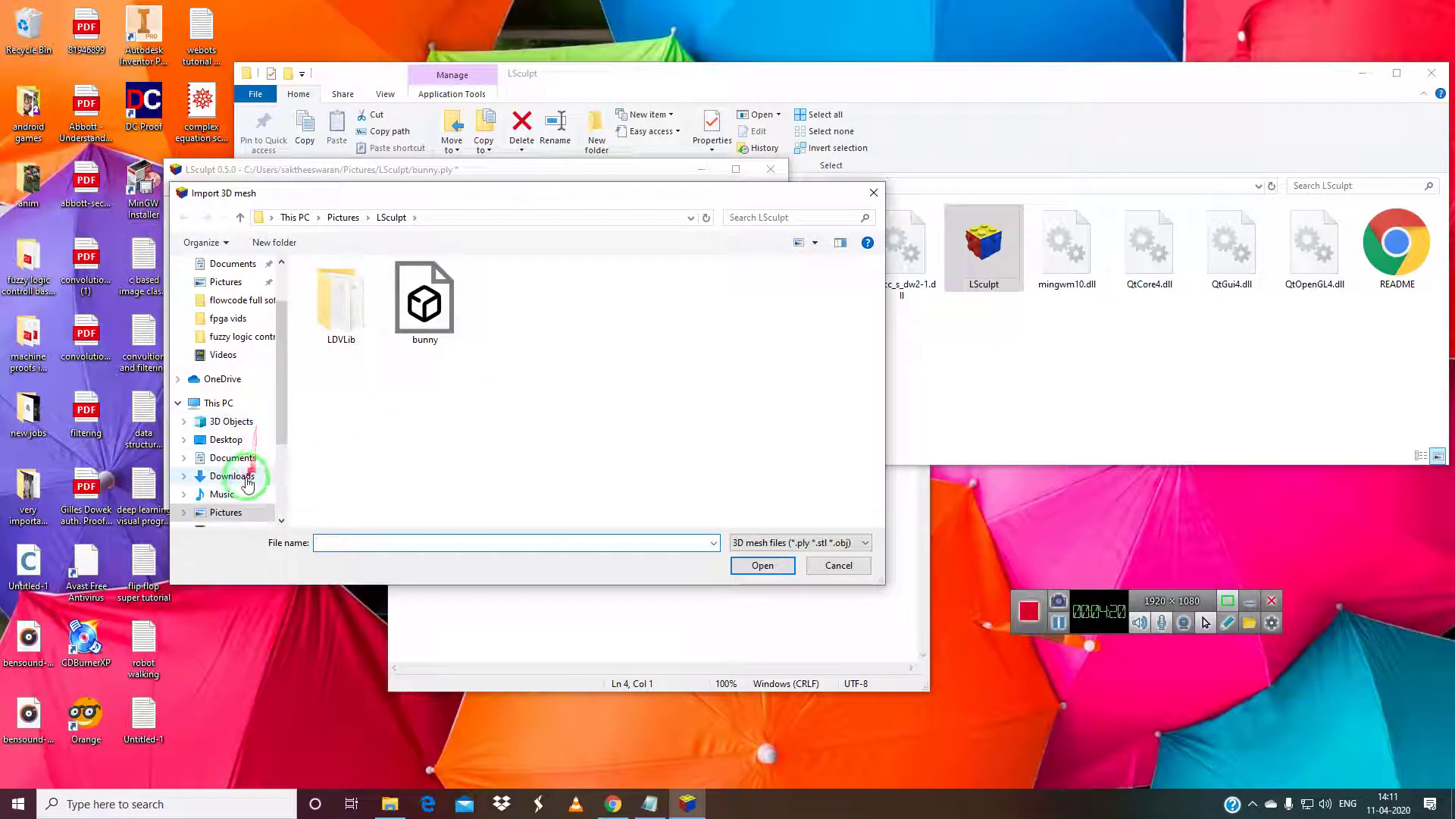
Import screw jack lab.stl from Documents and rotate its preview.
{"action": "left_click", "coordinate": [244, 457]}
{"action": "scroll", "coordinate": [471, 371], "scroll_direction": "down", "scroll_amount": 5}
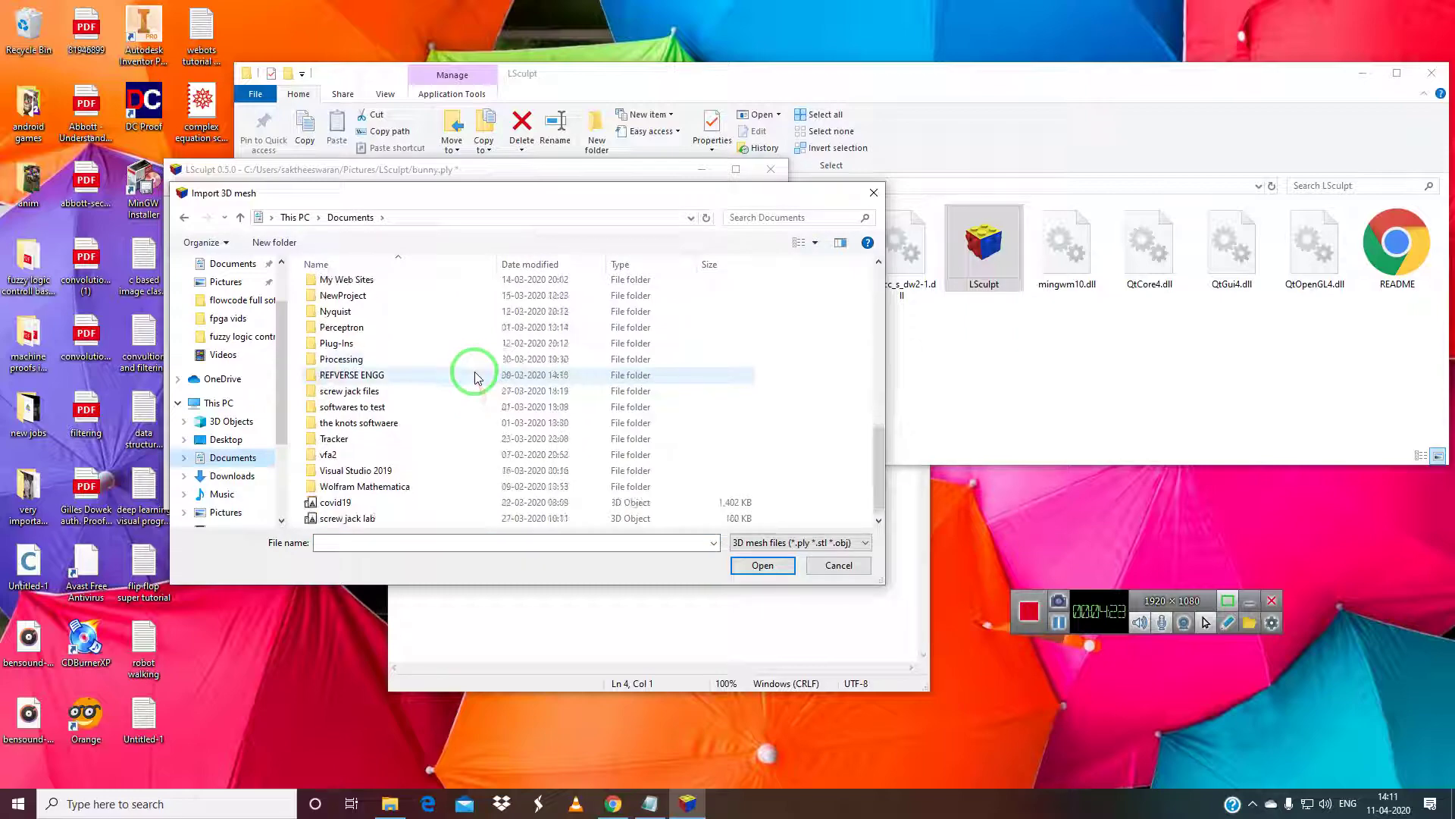
{"action": "left_click", "coordinate": [405, 519]}
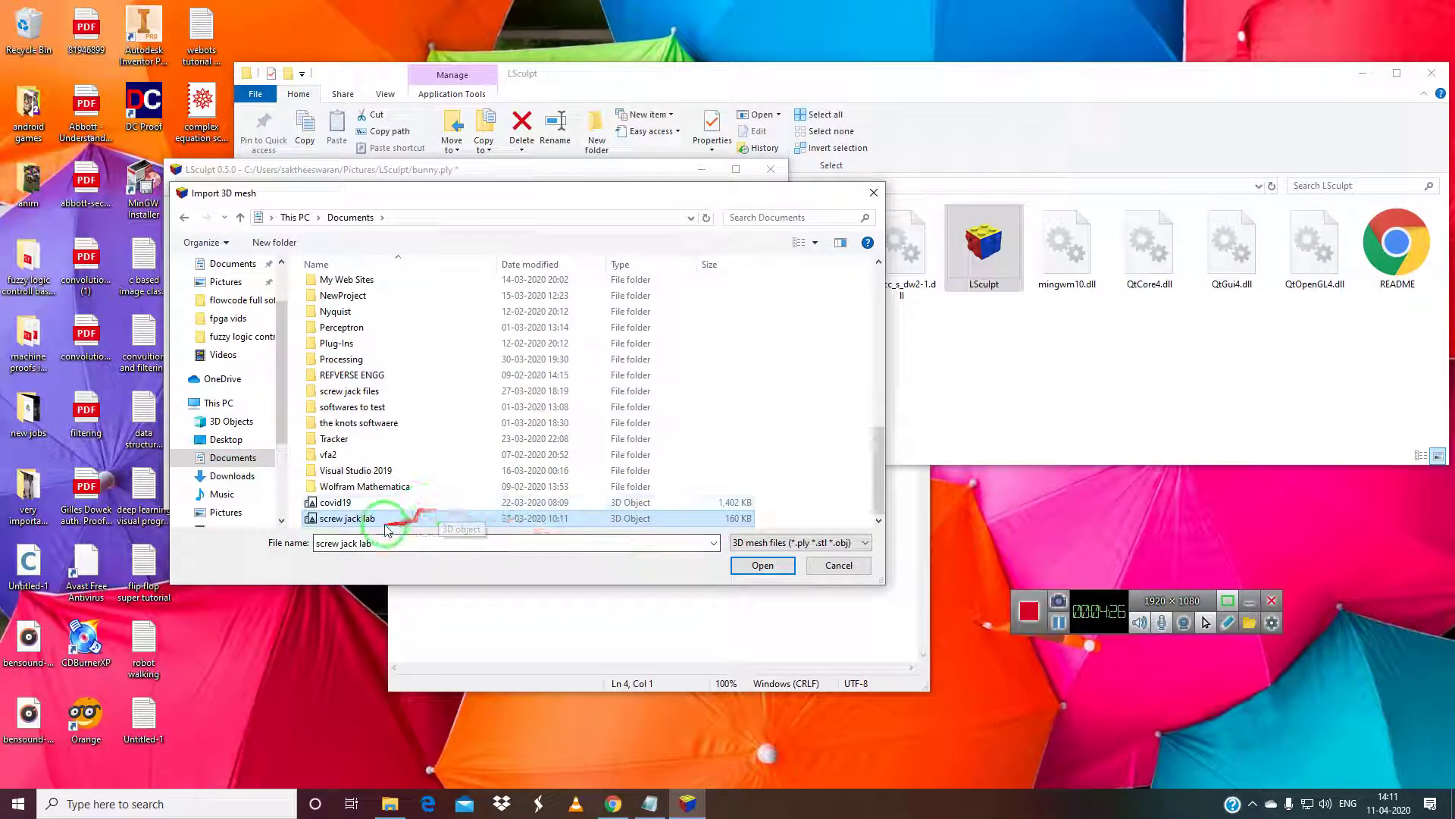
{"action": "scroll", "coordinate": [402, 504], "scroll_direction": "up", "scroll_amount": 10}
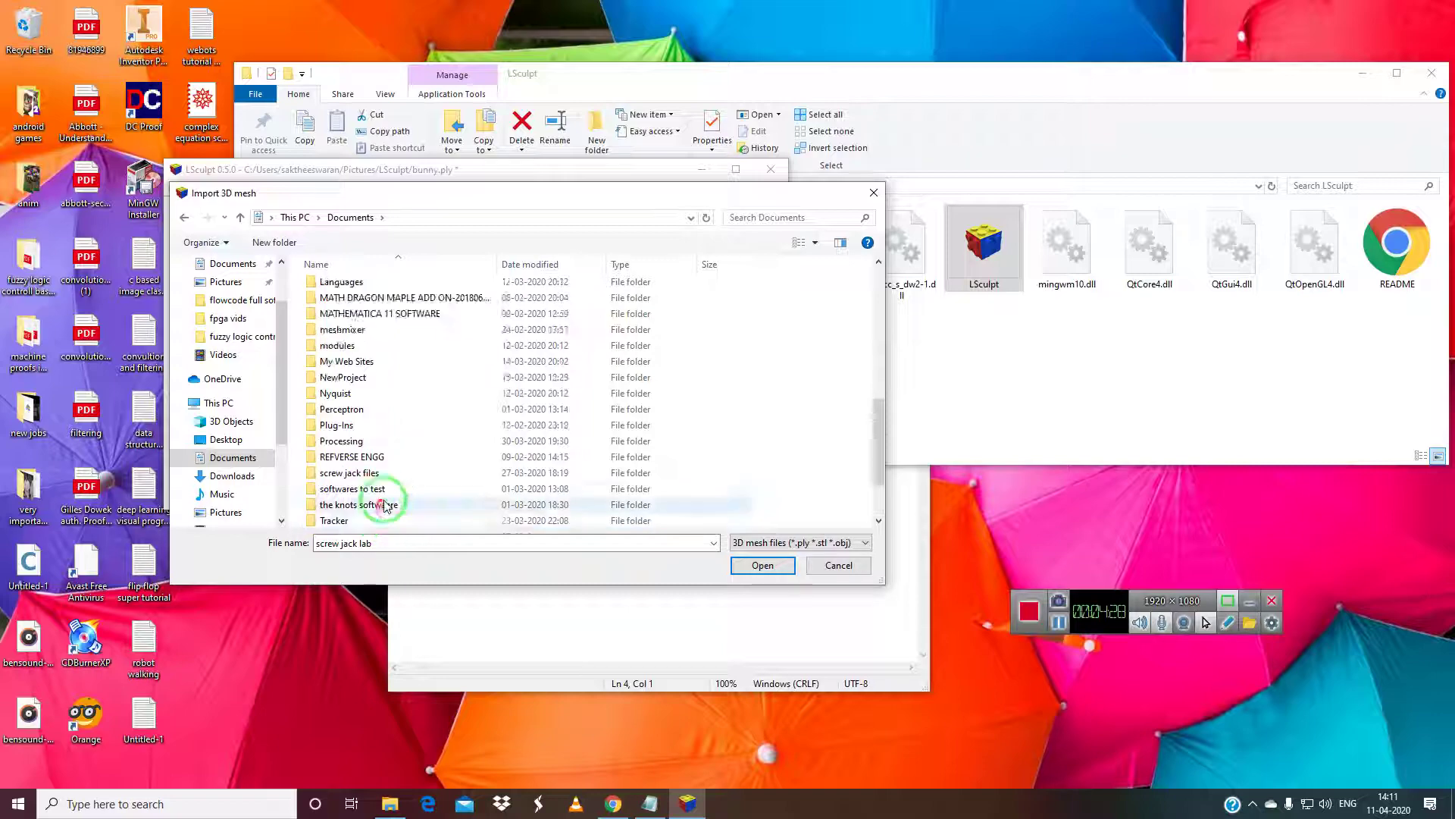
{"action": "left_click", "coordinate": [257, 476]}
{"action": "scroll", "coordinate": [257, 470], "scroll_direction": "down", "scroll_amount": 2}
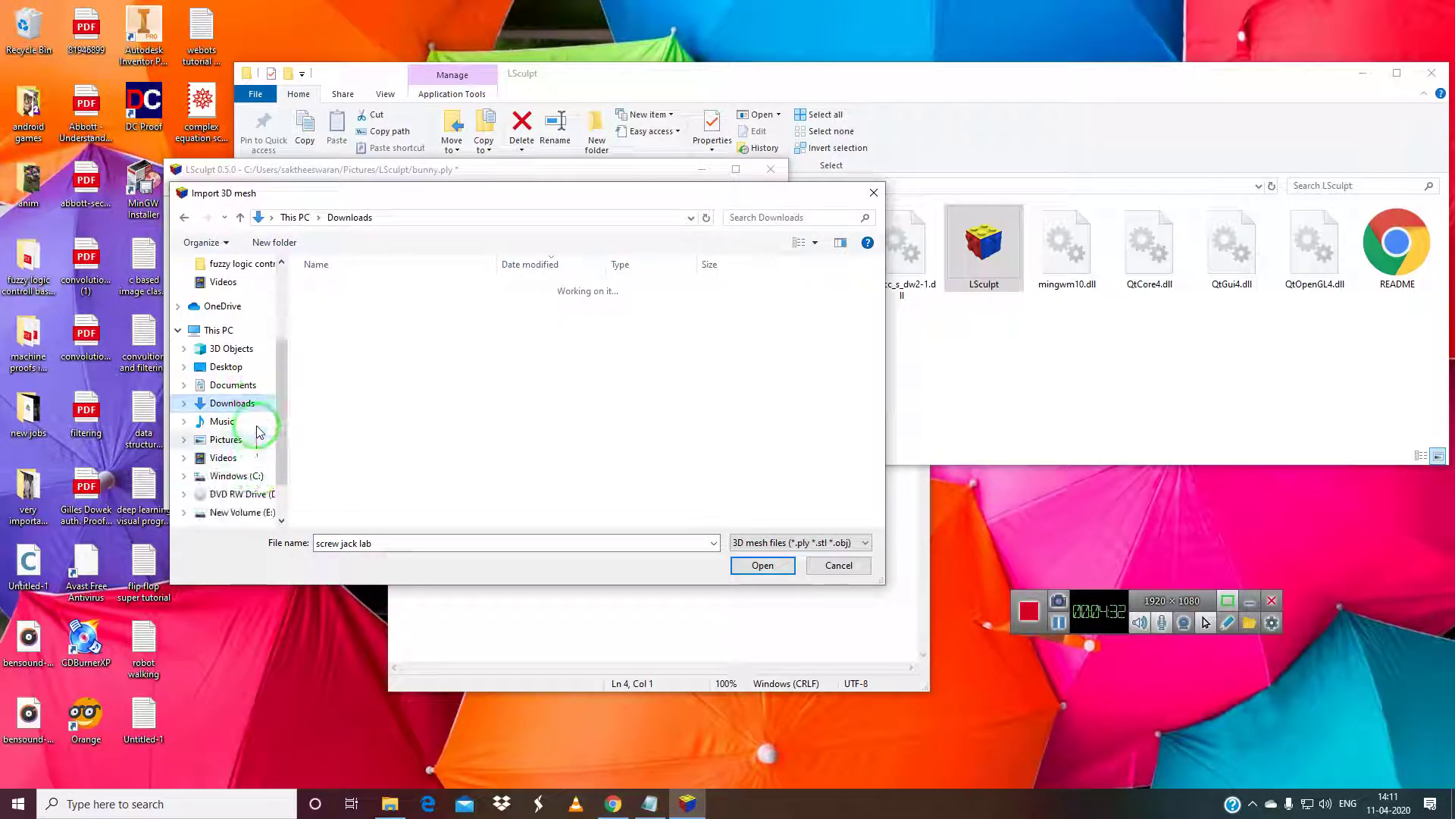
{"action": "left_click", "coordinate": [233, 384]}
{"action": "scroll", "coordinate": [428, 404], "scroll_direction": "down", "scroll_amount": 10}
{"action": "left_click", "coordinate": [394, 518]}
{"action": "left_click", "coordinate": [762, 565]}
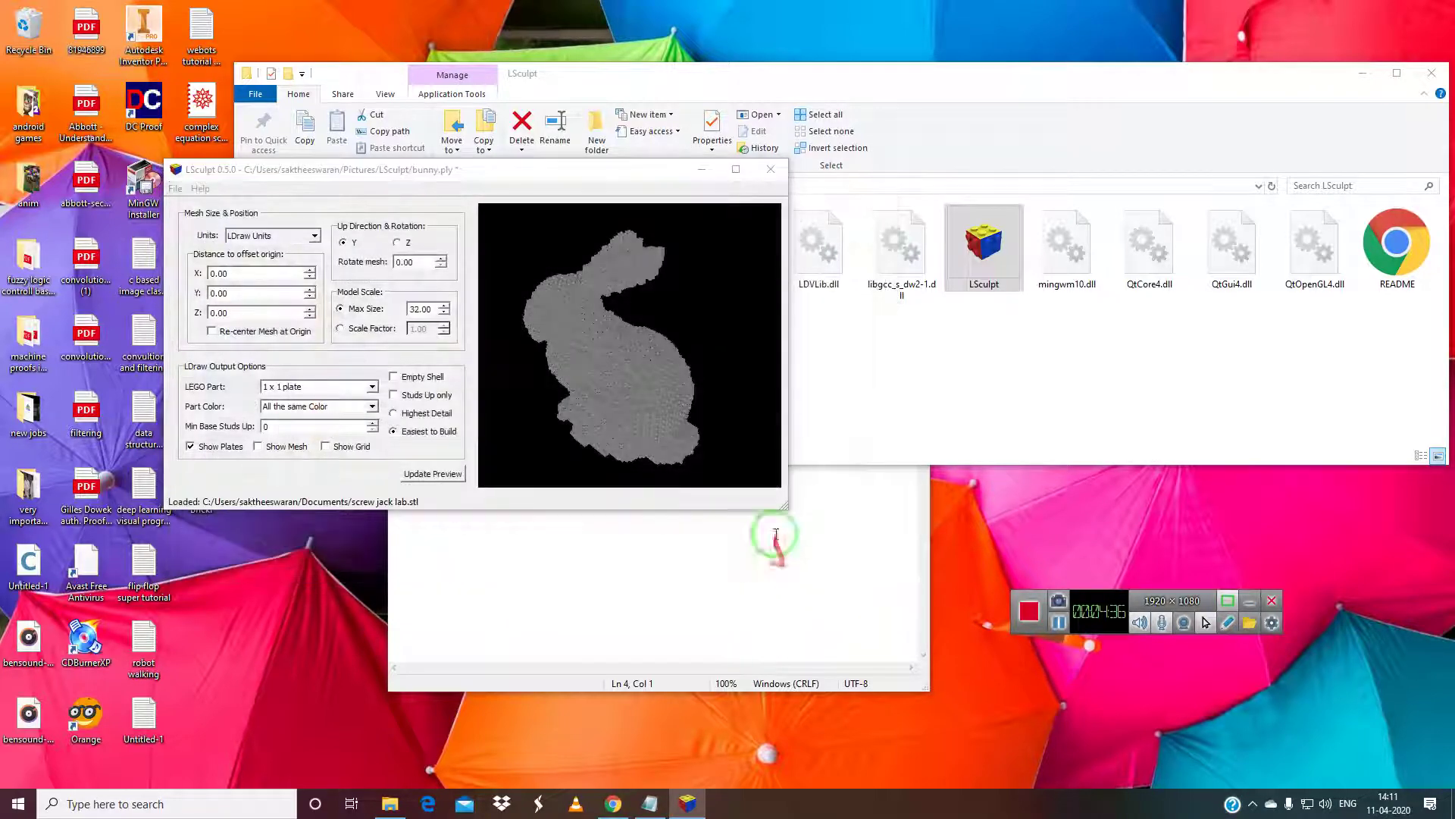
{"action": "left_click_drag", "start_coordinate": [652, 361], "coordinate": [485, 365]}
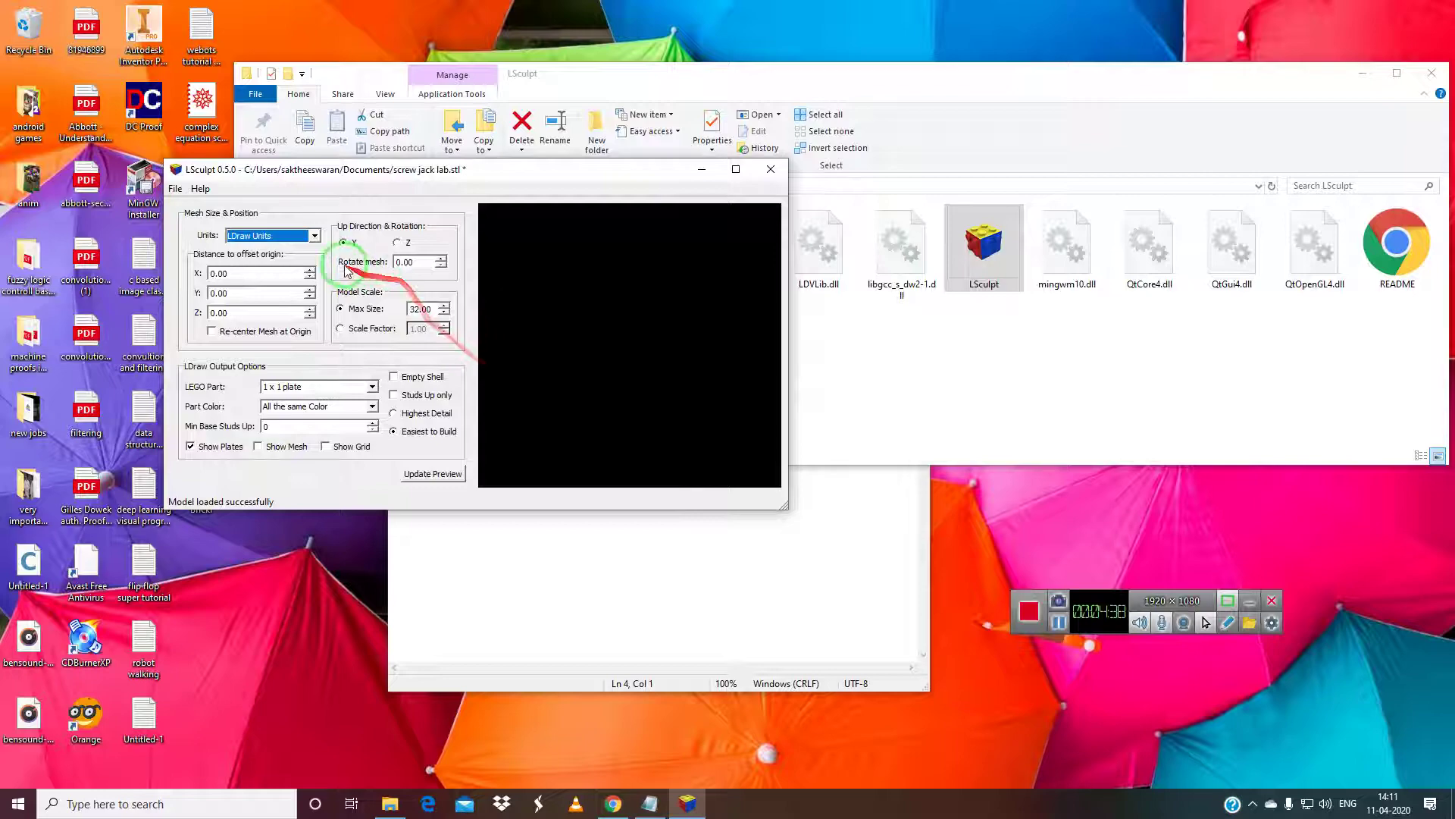
Set units back to Stud, cancel a new import, and quit LSculpt without saving.
{"action": "left_click", "coordinate": [314, 236]}
{"action": "left_click", "coordinate": [297, 271]}
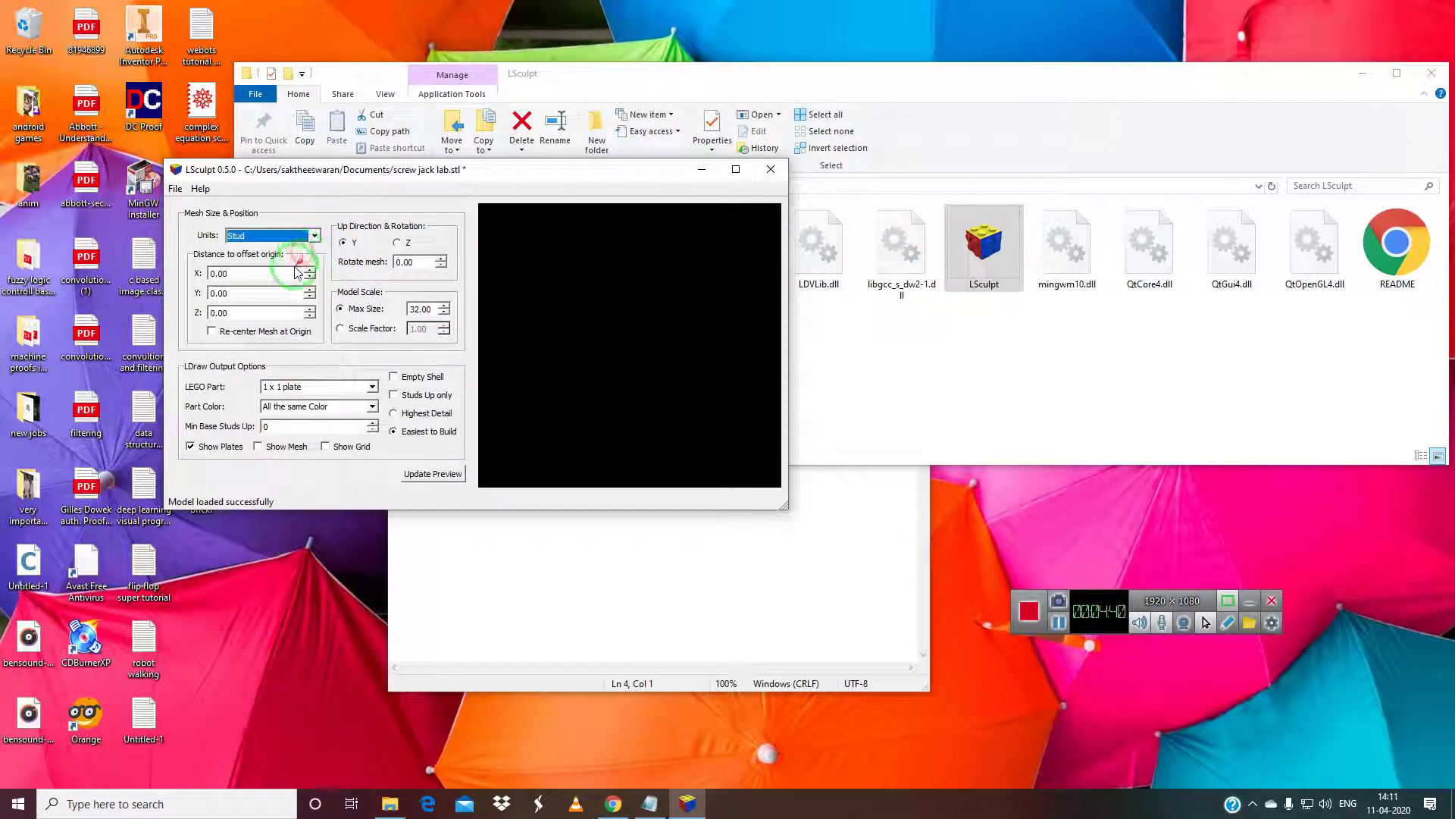
{"action": "left_click", "coordinate": [175, 189]}
{"action": "left_click", "coordinate": [186, 218]}
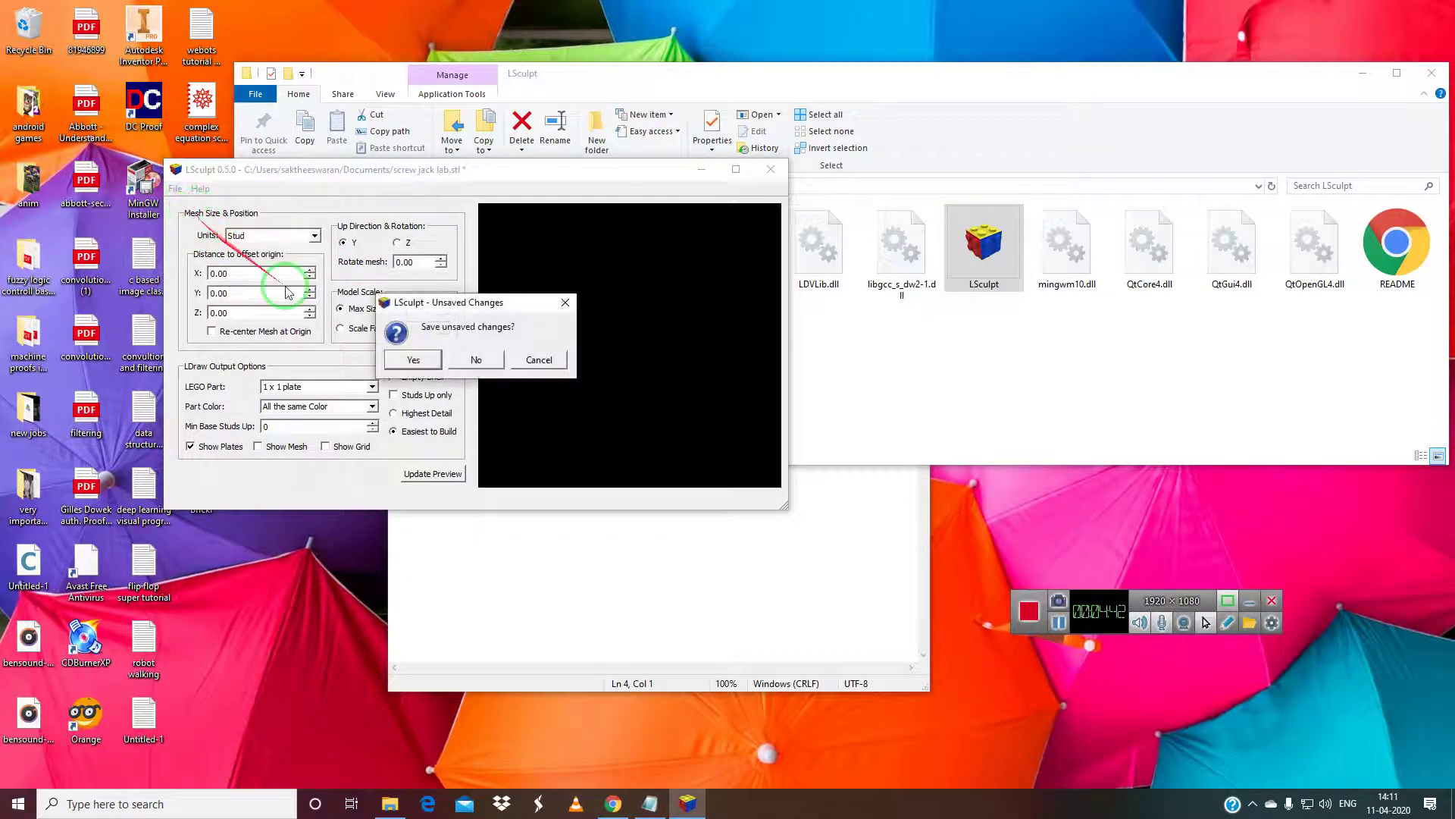
{"action": "left_click", "coordinate": [472, 360]}
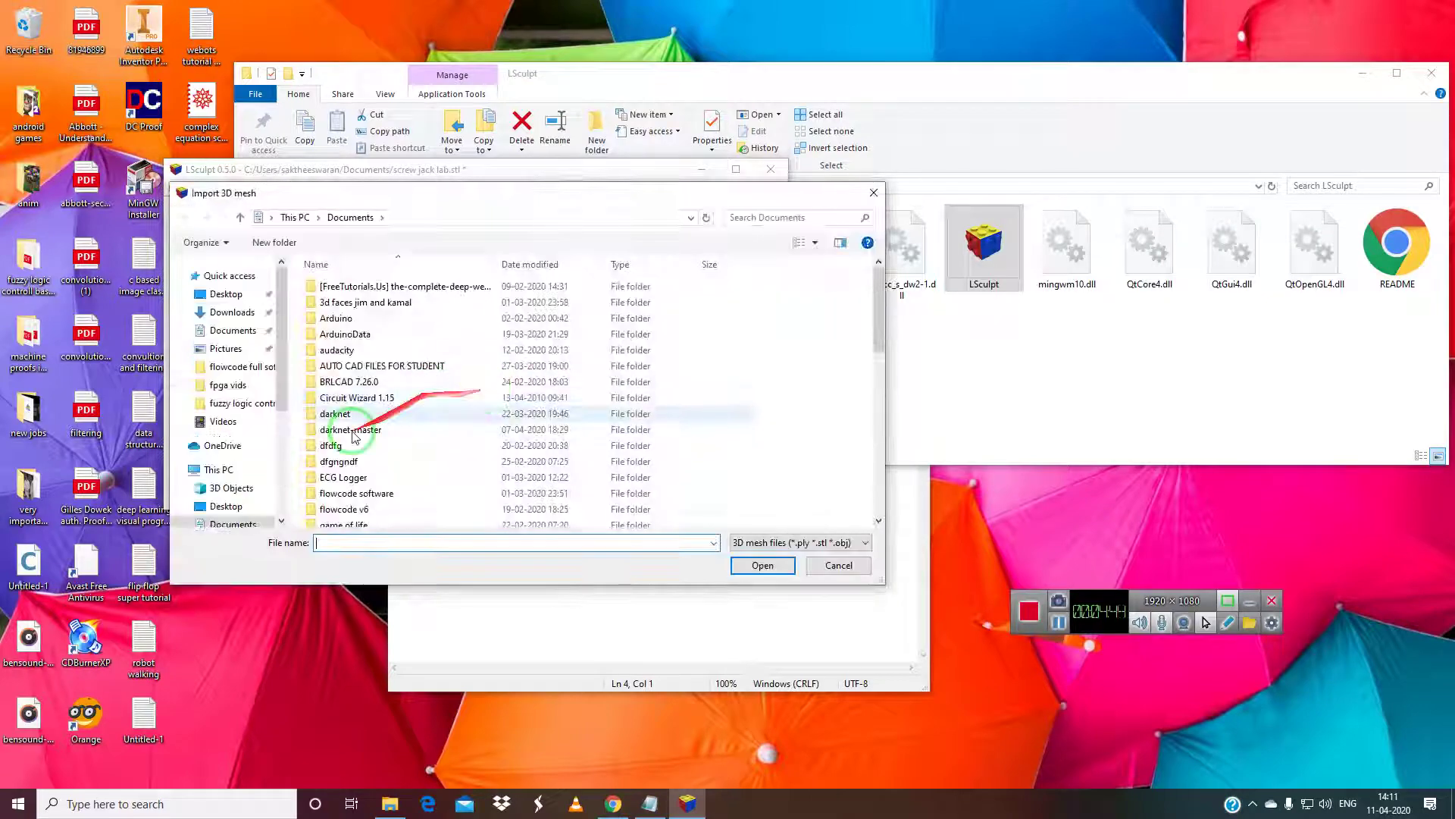
{"action": "left_click", "coordinate": [874, 193]}
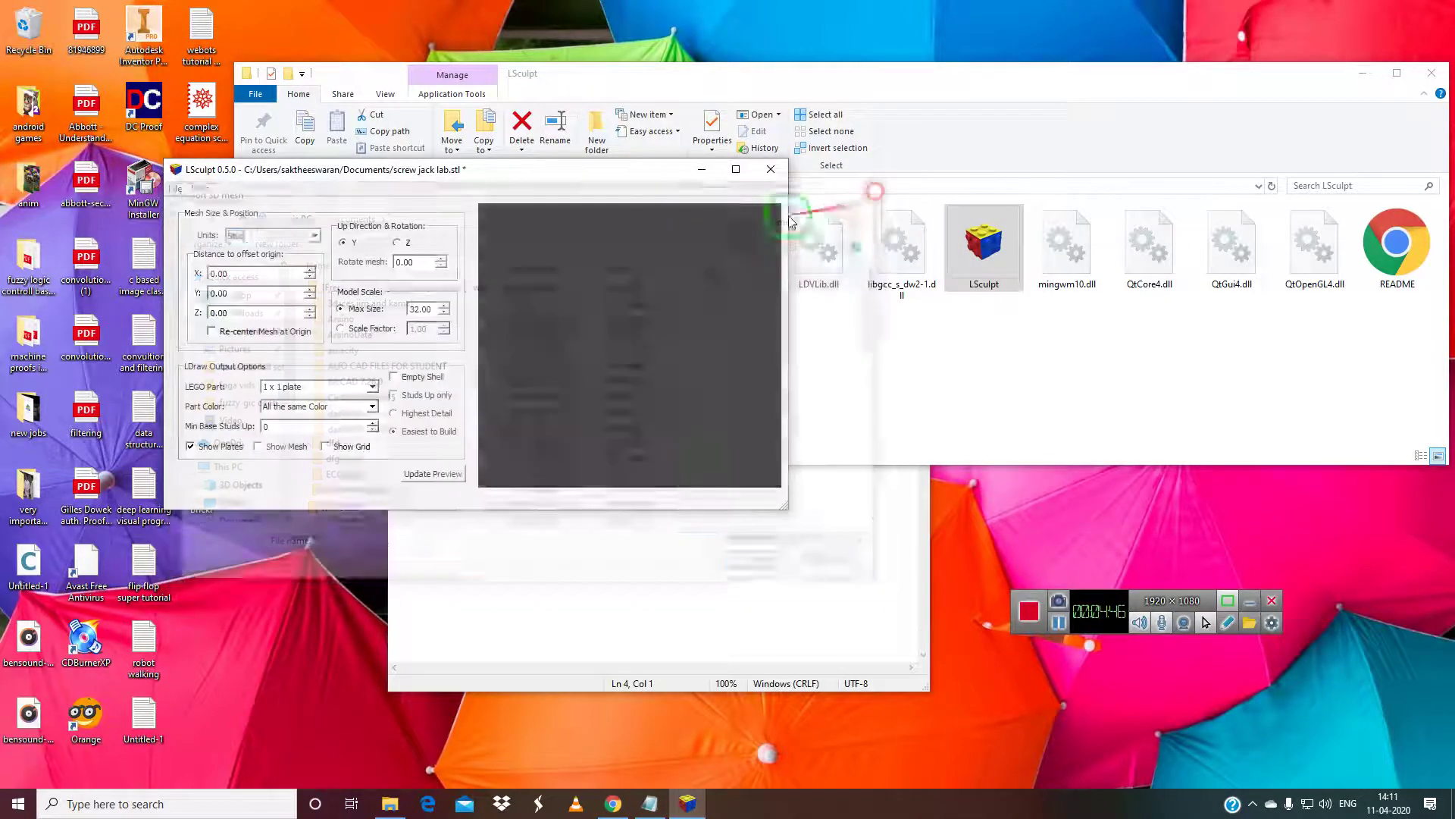
{"action": "left_click", "coordinate": [770, 172]}
{"action": "left_click", "coordinate": [475, 364]}
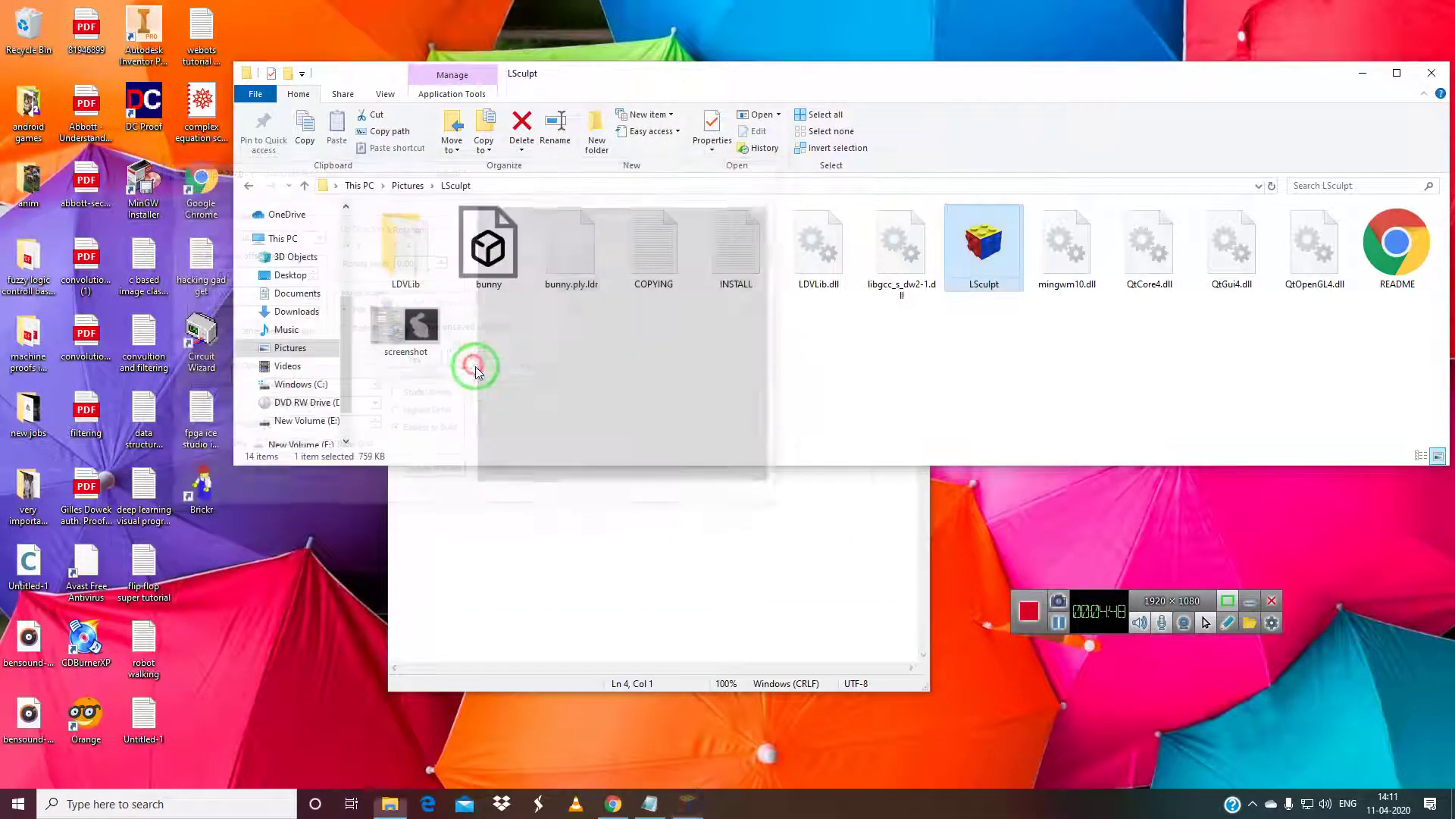
Launch Brickr through a taskbar search for 'btrick' and go to load a shape file.
{"action": "left_click", "coordinate": [216, 791]}
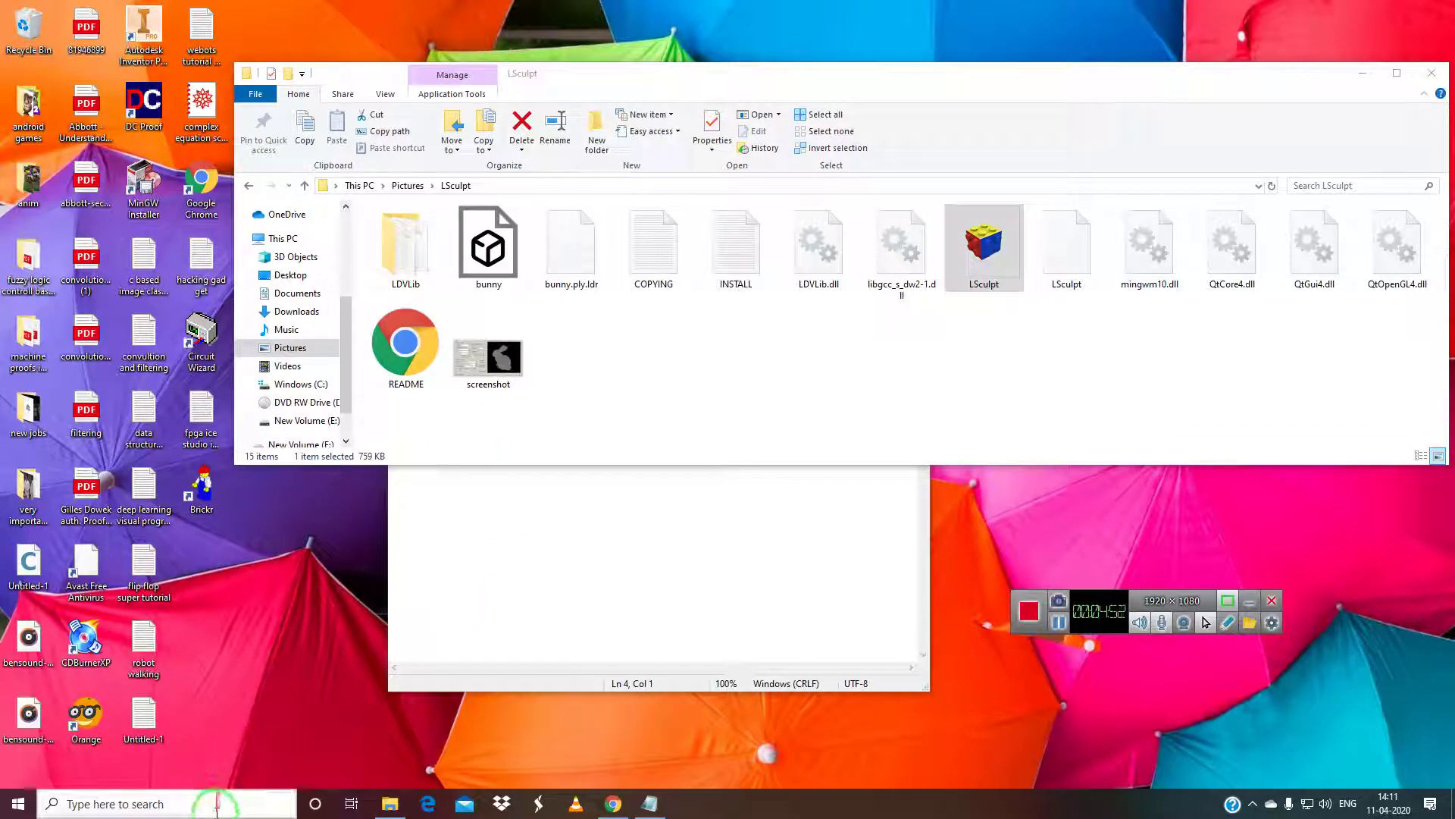
{"action": "type", "text": "b"}
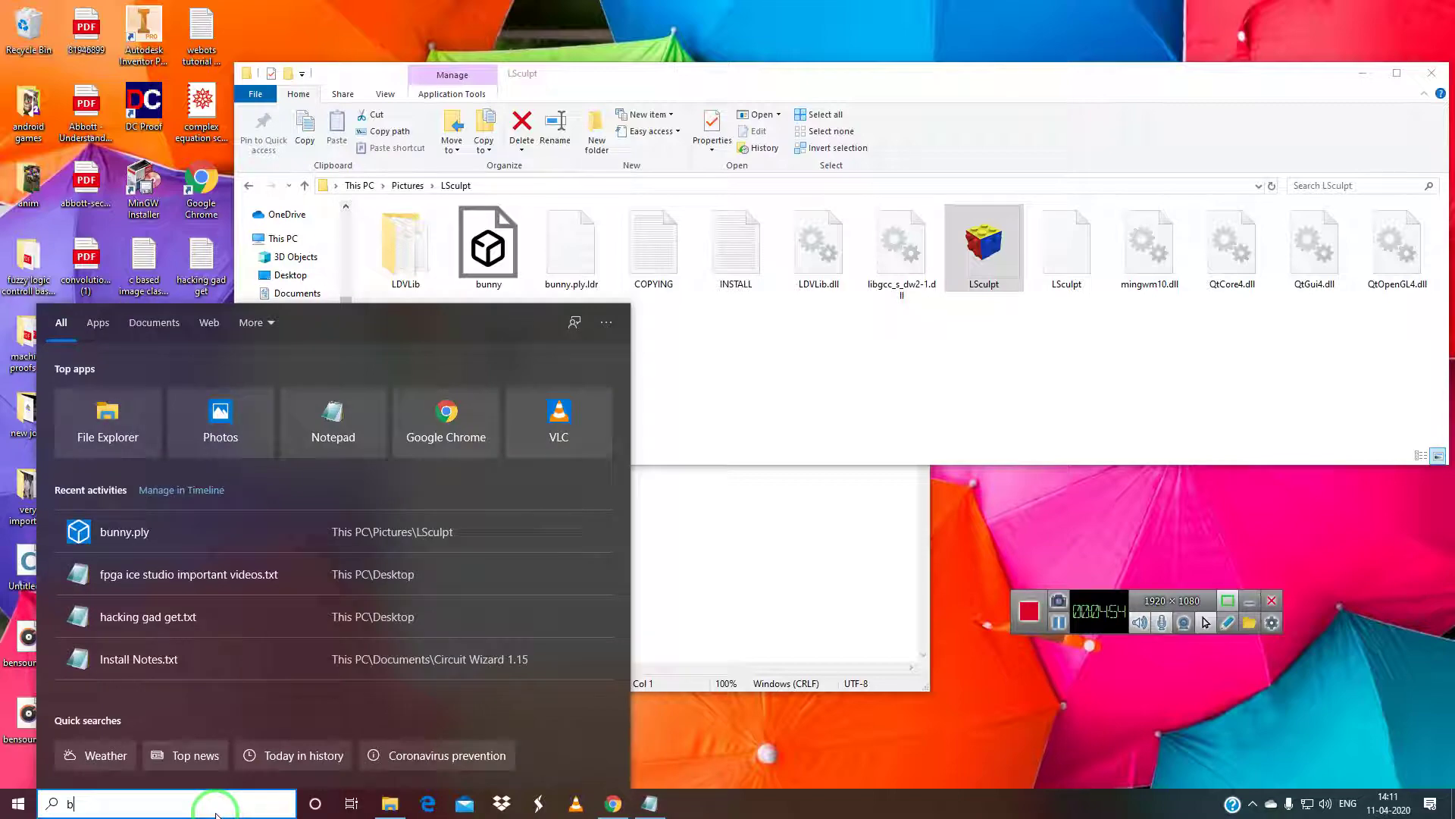
{"action": "type", "text": "t"}
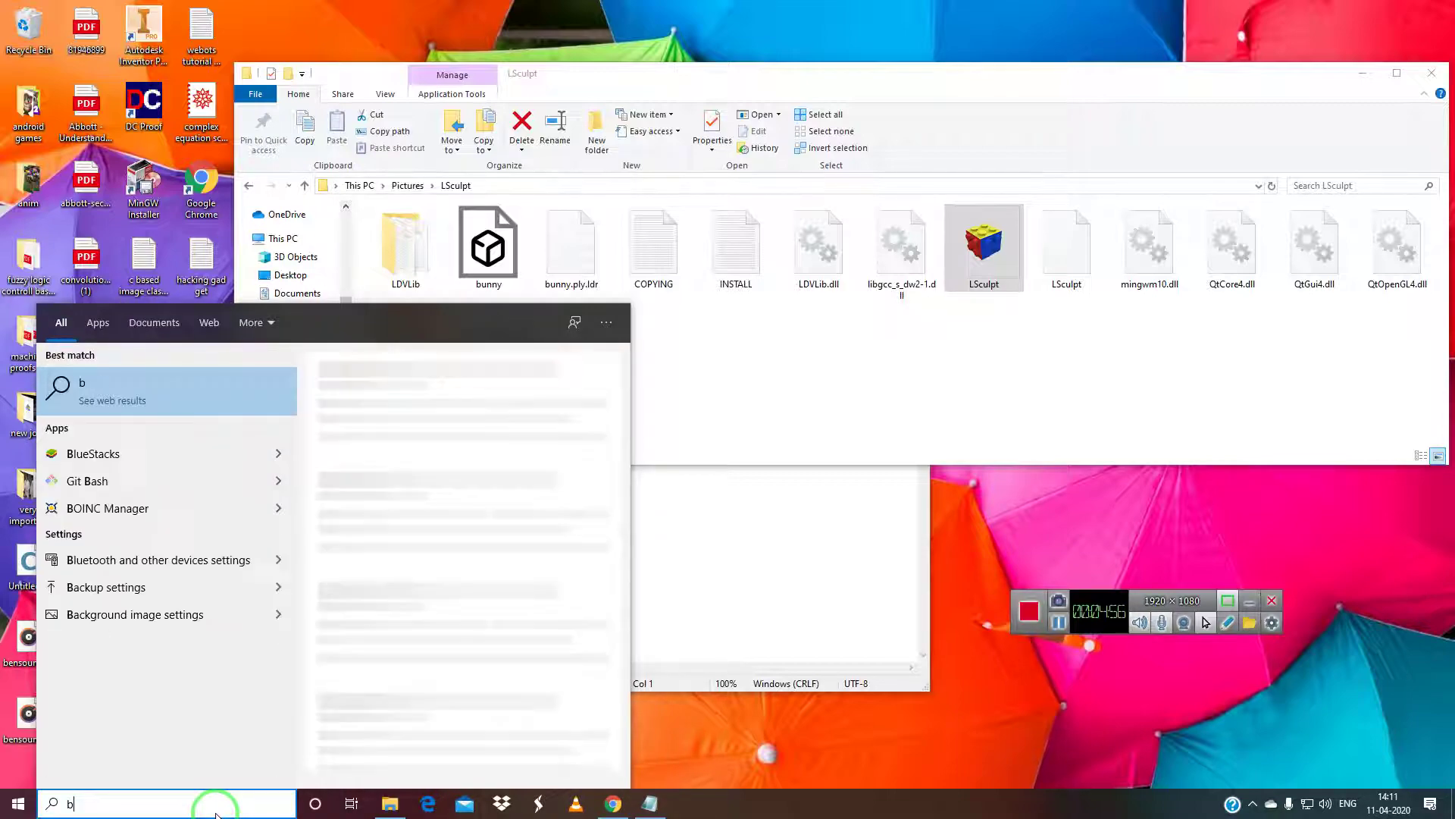
{"action": "type", "text": "rick"}
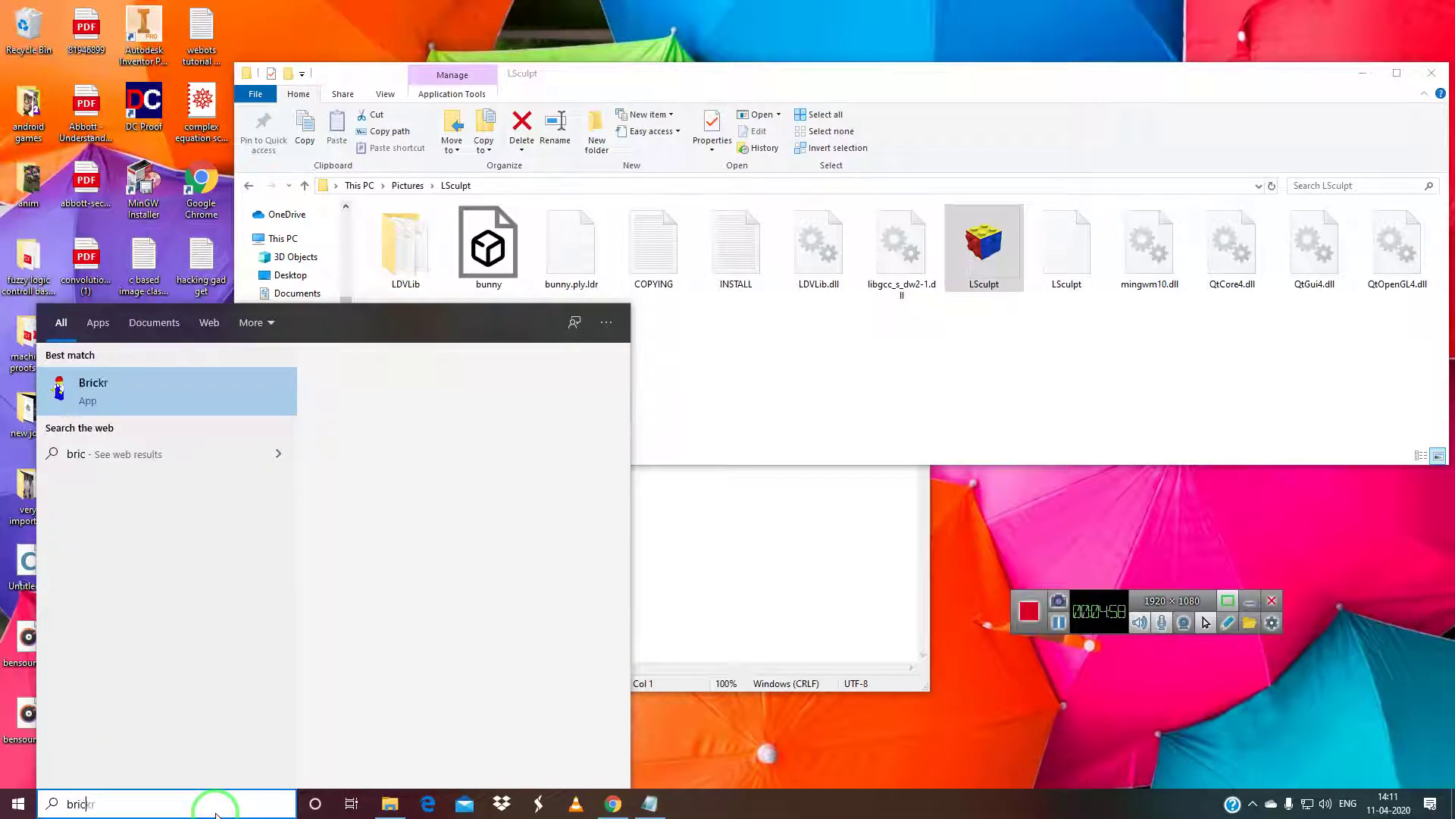
{"action": "left_click", "coordinate": [353, 509]}
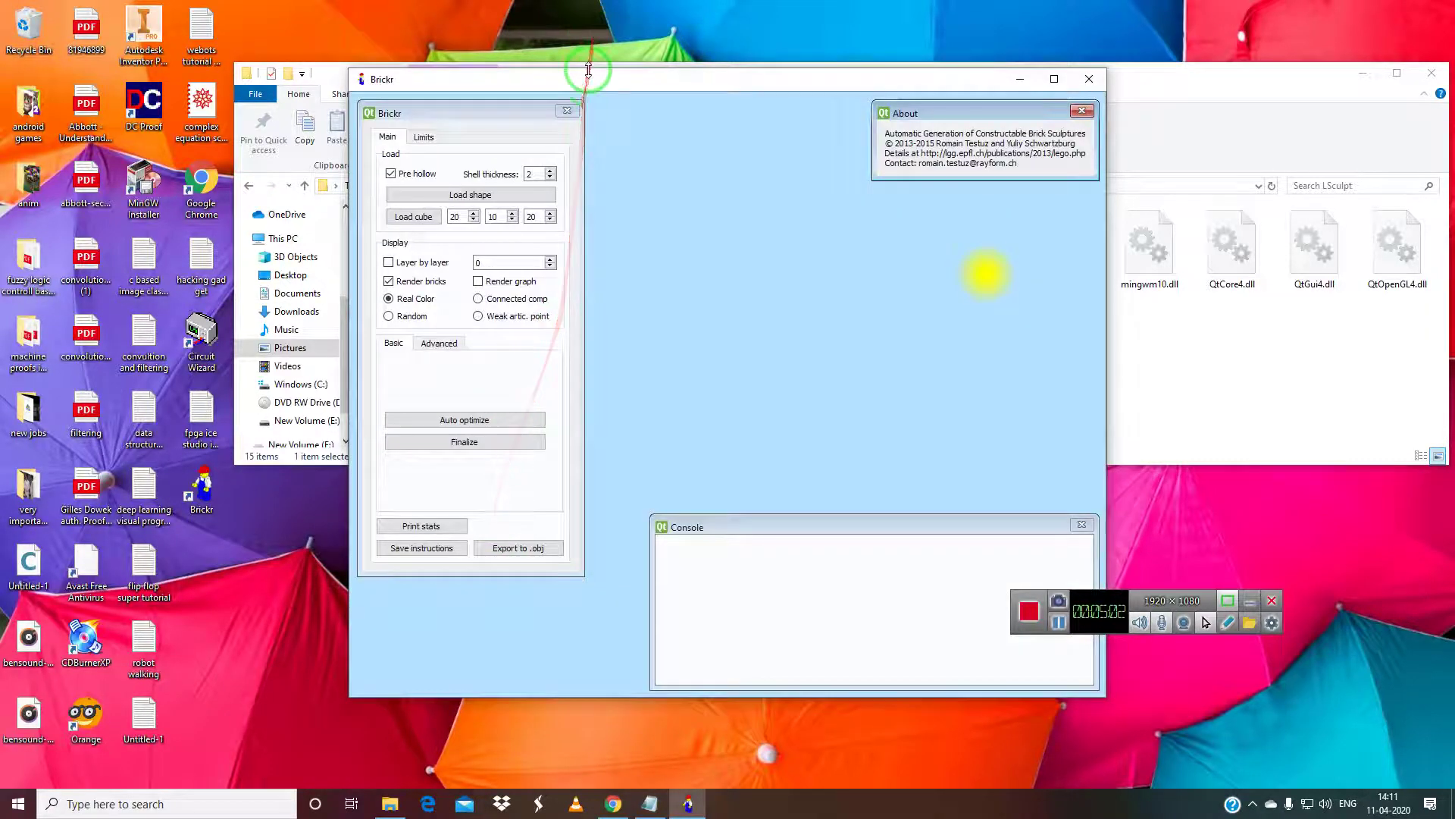
{"action": "left_click", "coordinate": [470, 194]}
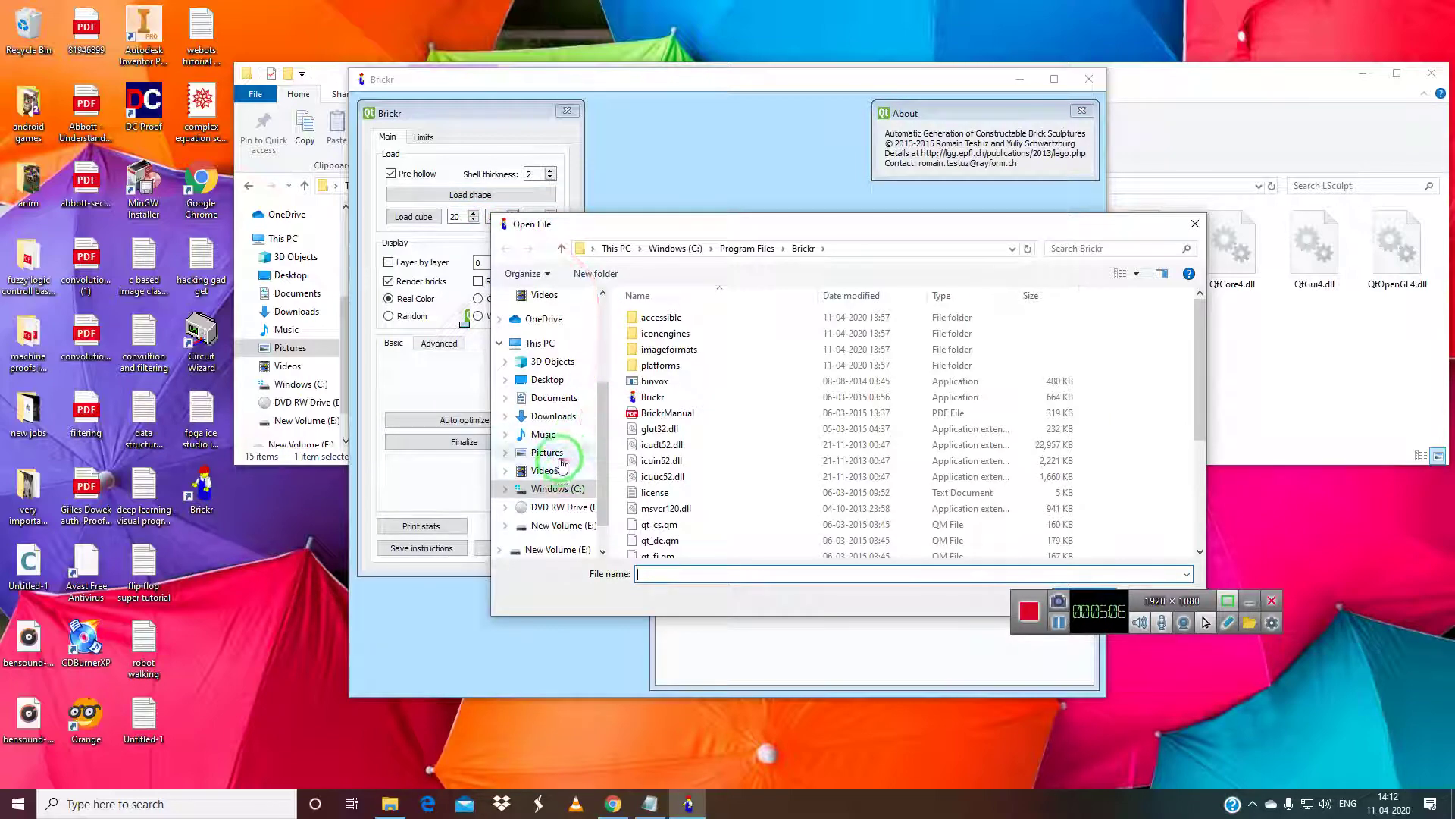
Load bunny from Pictures\LSculpt as Brickr's shape; the console rejects the ply extension.
{"action": "left_click", "coordinate": [547, 452]}
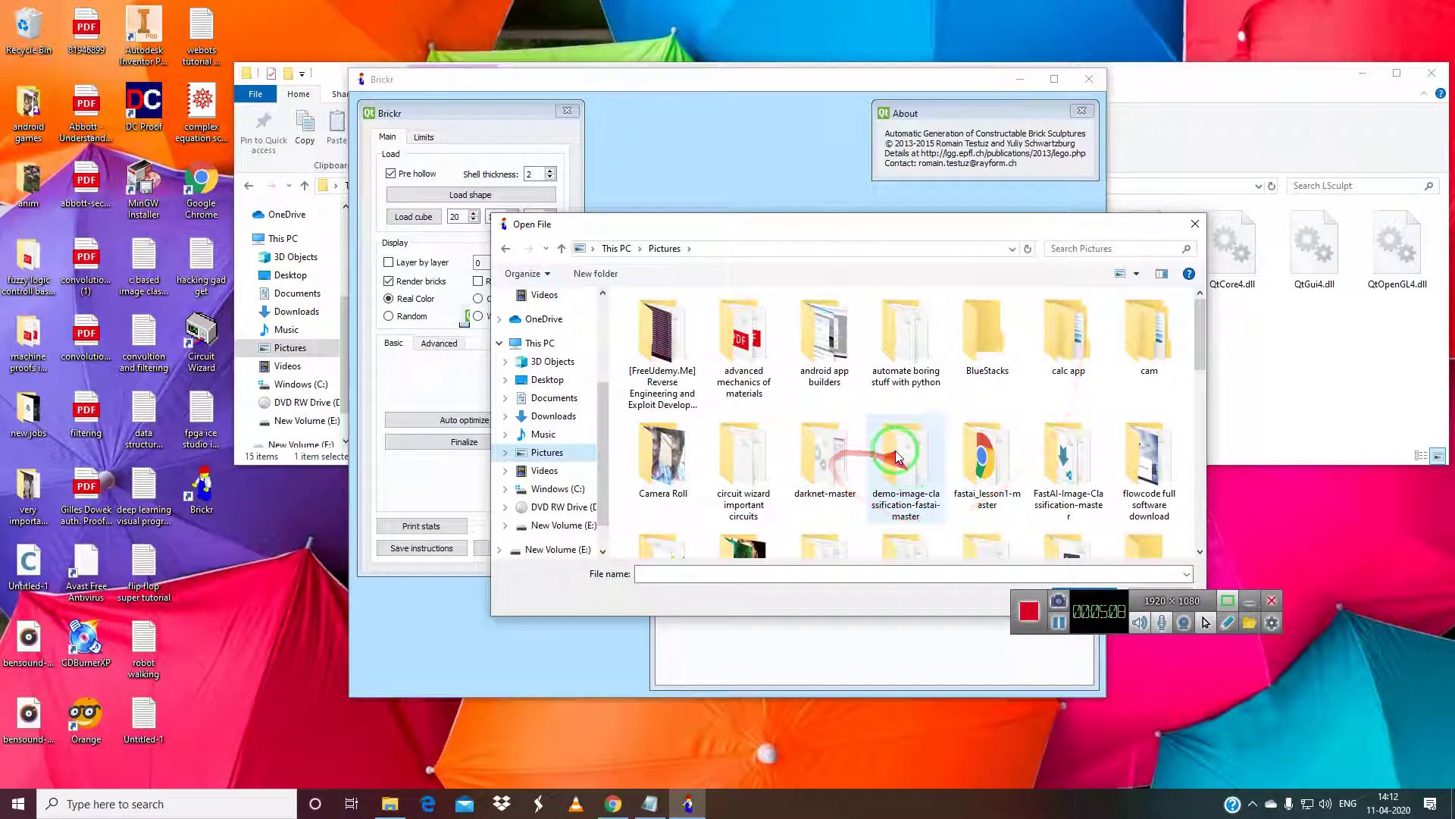
{"action": "scroll", "coordinate": [897, 454], "scroll_direction": "down", "scroll_amount": 2}
{"action": "scroll", "coordinate": [852, 493], "scroll_direction": "down", "scroll_amount": 3}
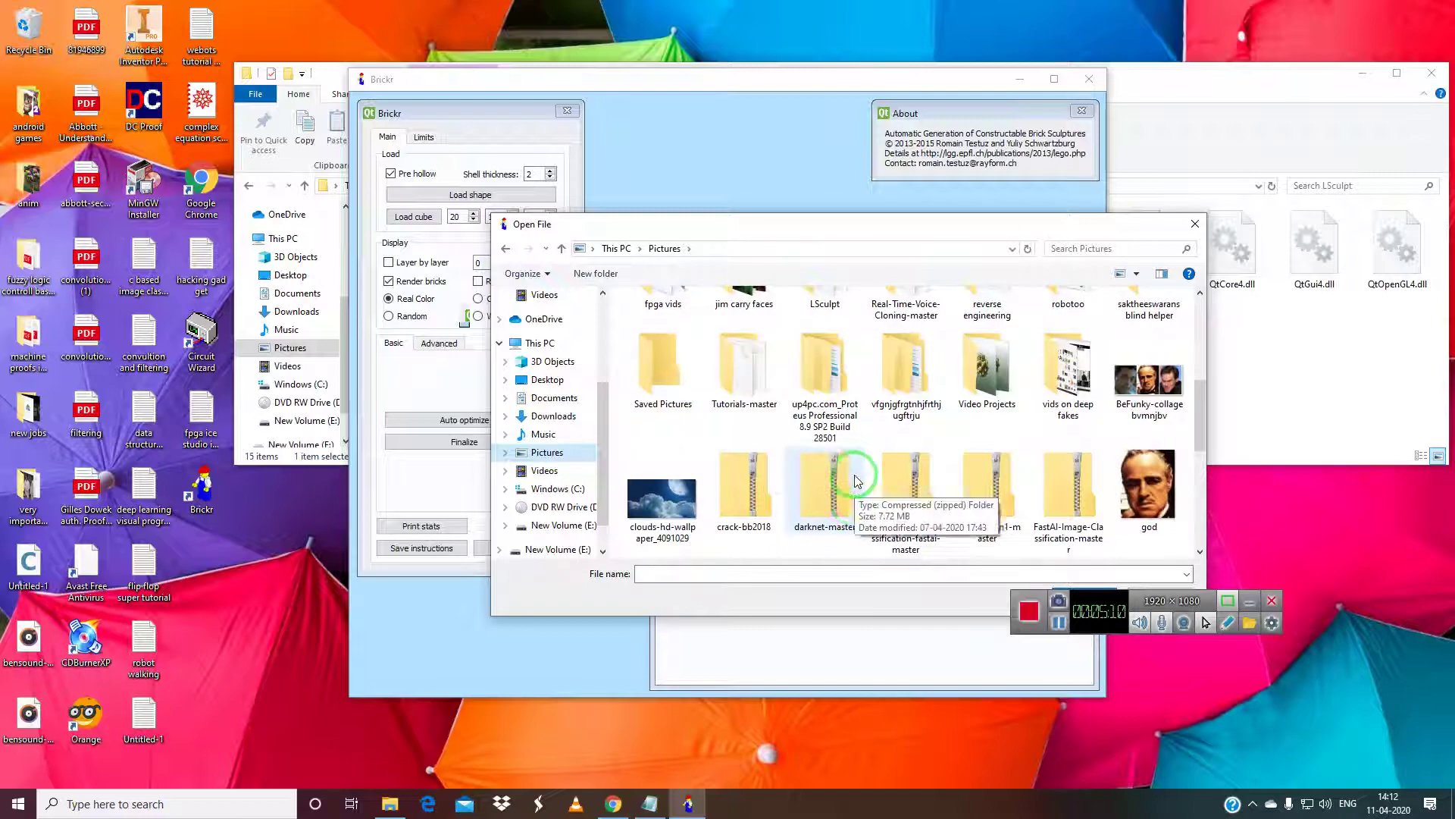
{"action": "scroll", "coordinate": [849, 477], "scroll_direction": "up", "scroll_amount": 2}
{"action": "double_click", "coordinate": [837, 343]}
{"action": "left_click", "coordinate": [746, 349]}
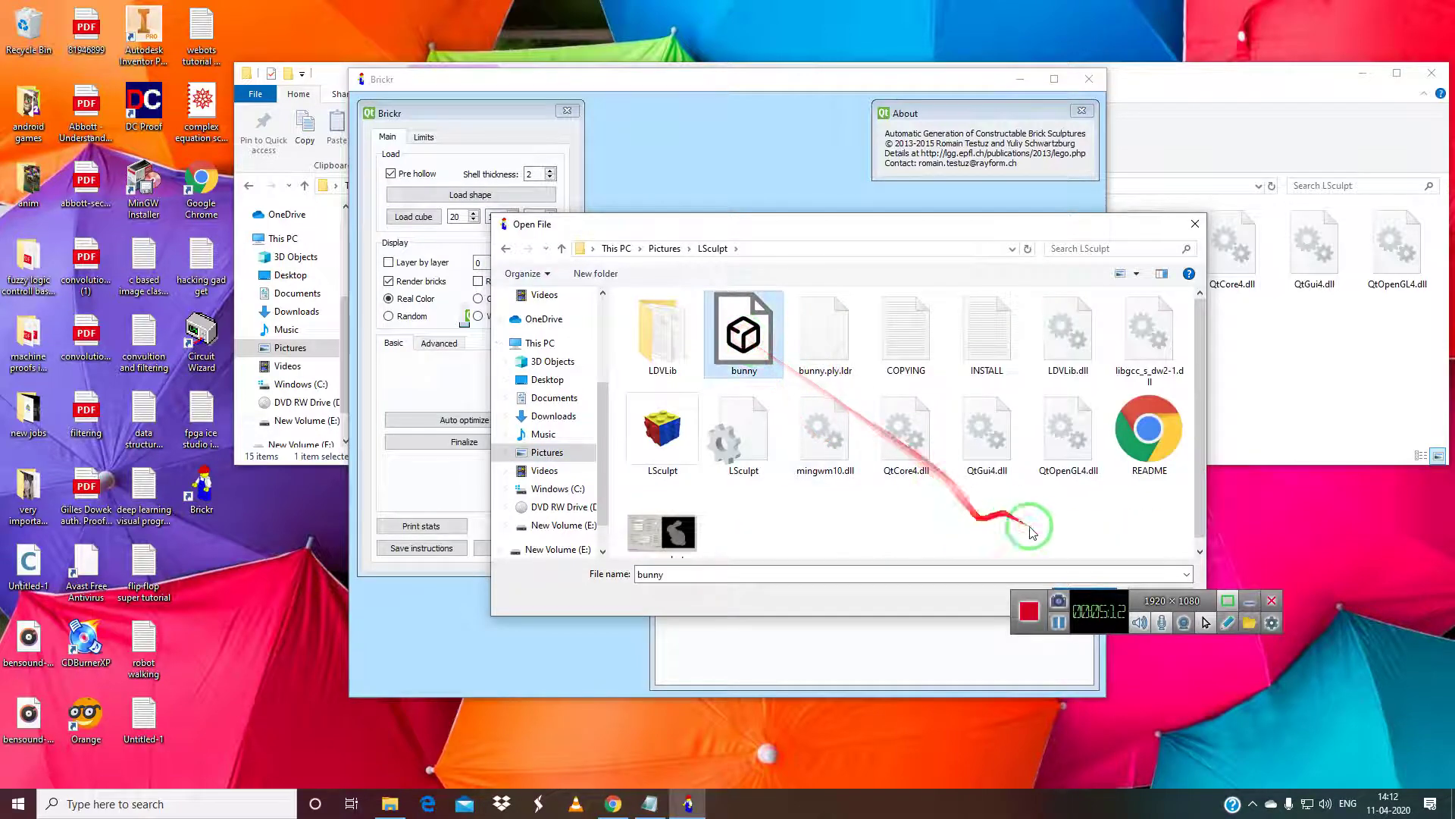
{"action": "left_click", "coordinate": [1030, 596]}
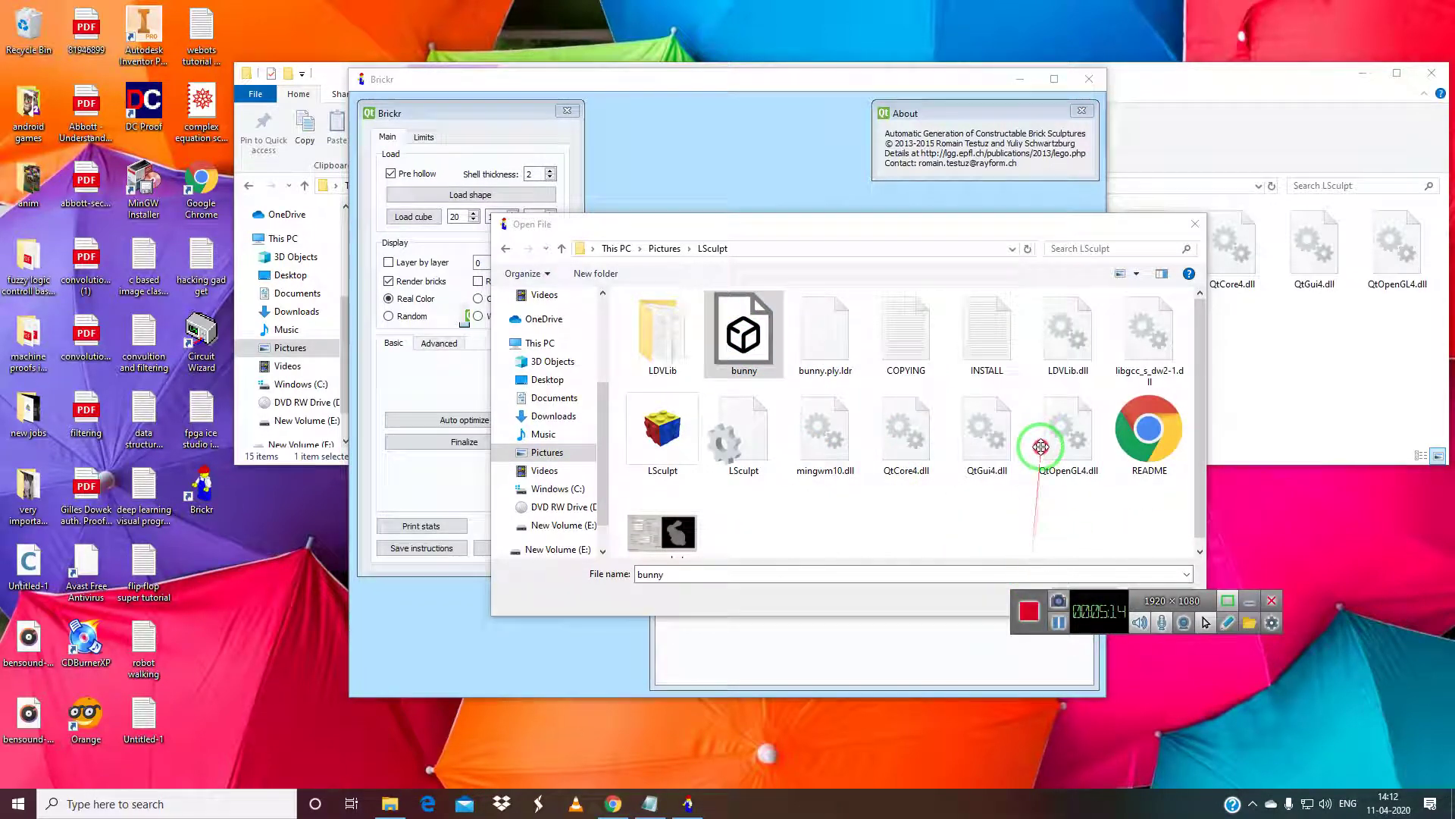
{"action": "left_click_drag", "start_coordinate": [1030, 596], "coordinate": [1038, 102]}
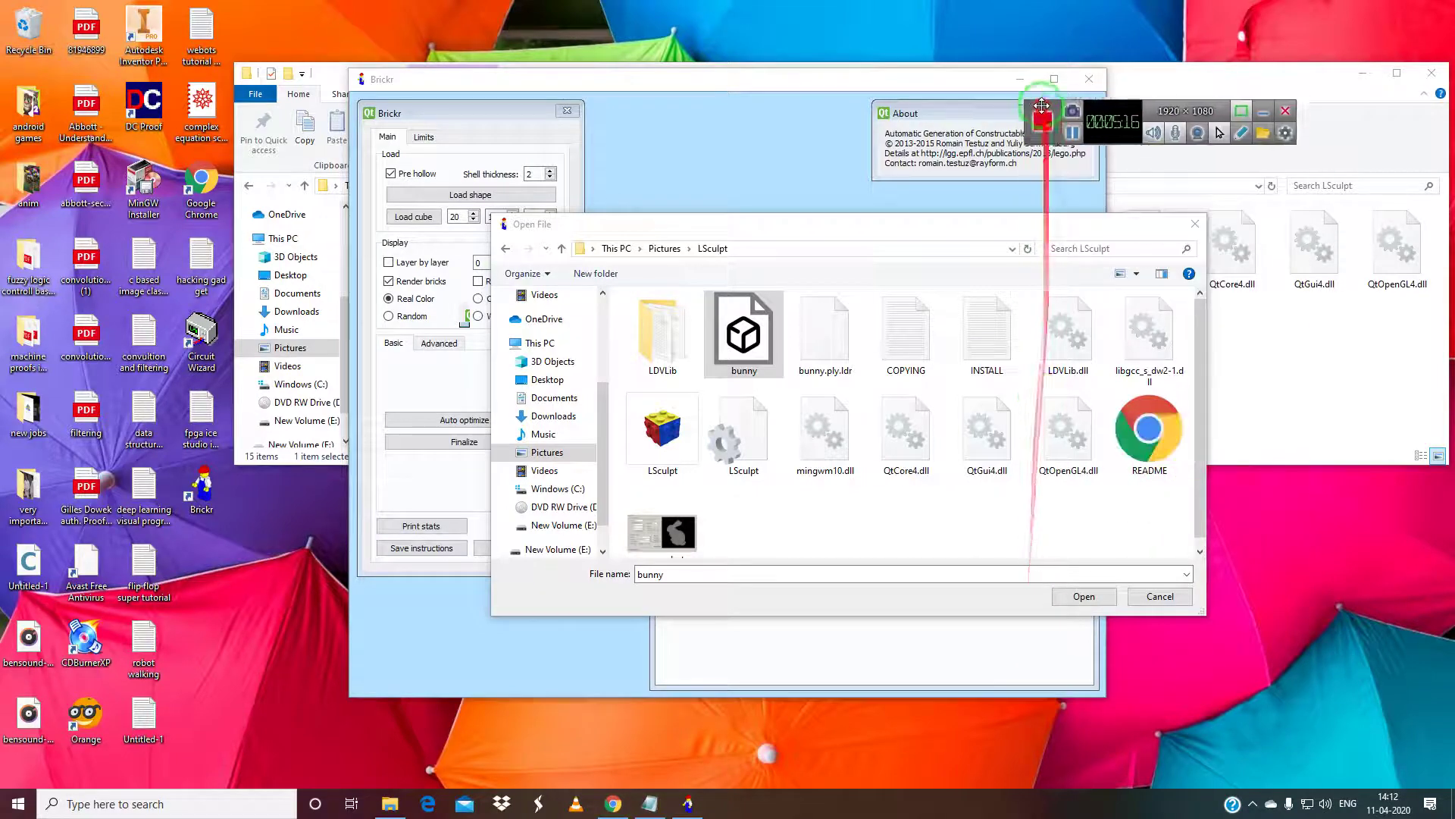
{"action": "left_click", "coordinate": [749, 325]}
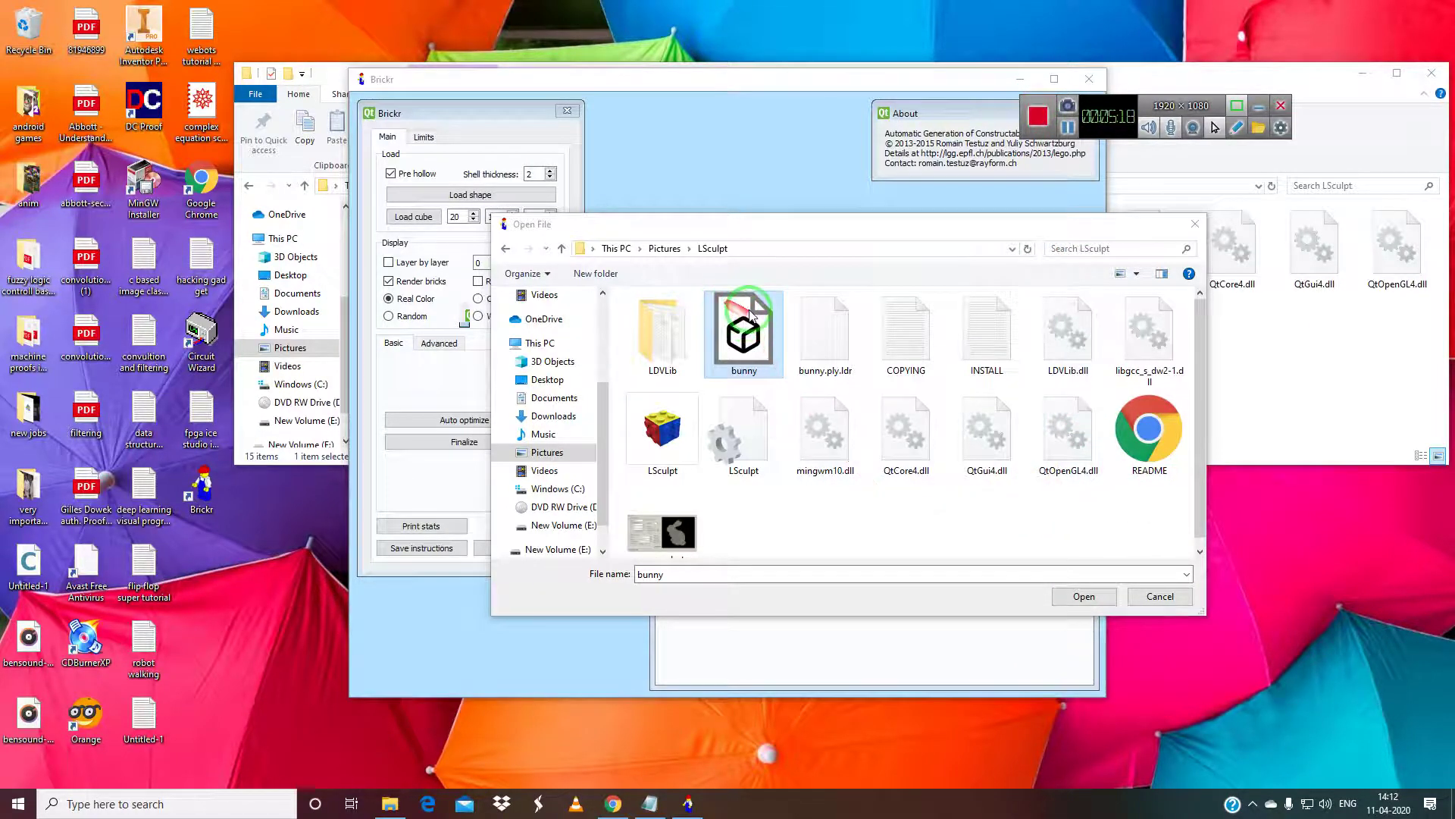
{"action": "left_click", "coordinate": [1083, 596]}
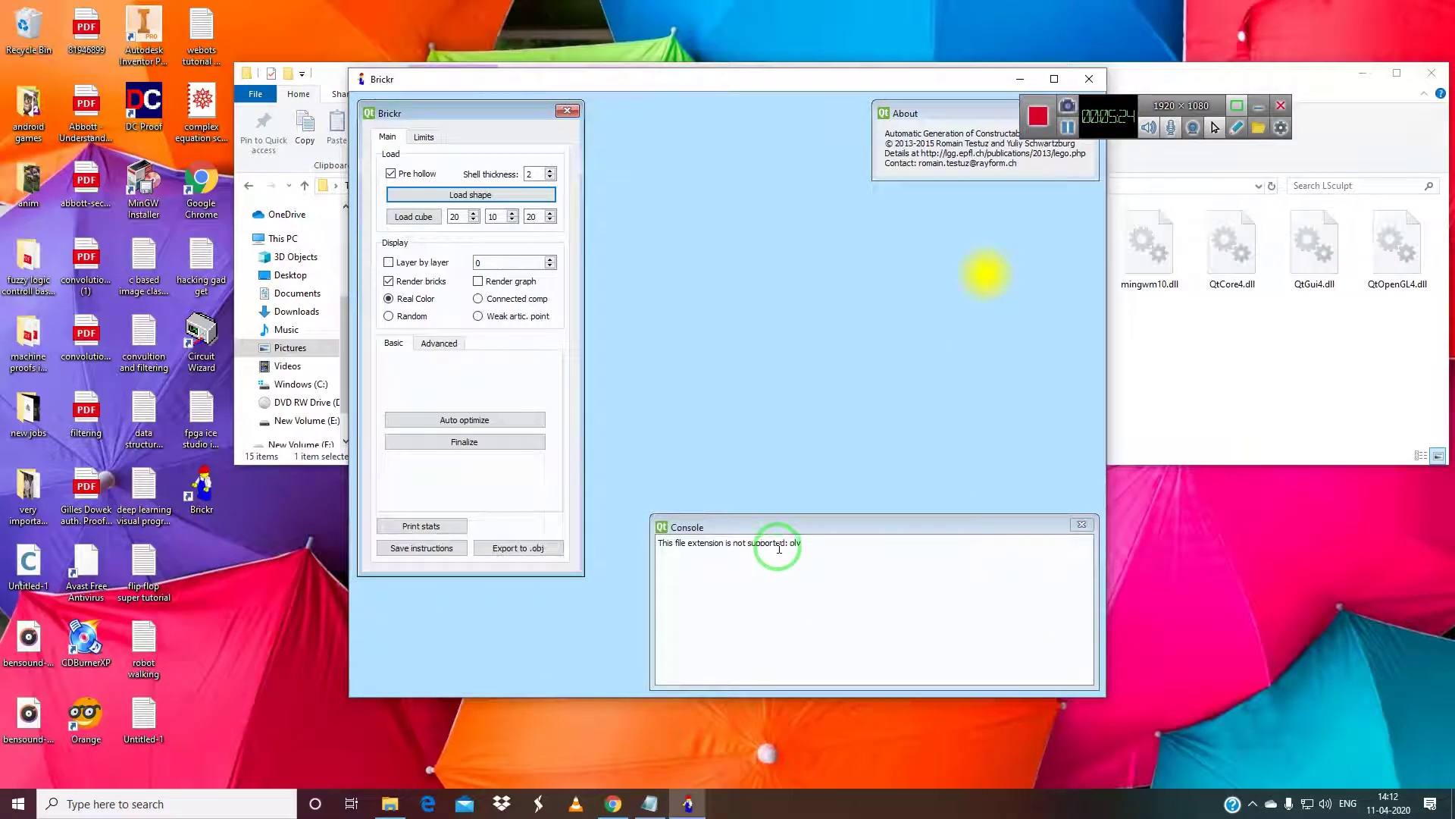
Search Google in a new Chrome tab for 'dragon 3d obj file download'.
{"action": "left_click", "coordinate": [614, 798]}
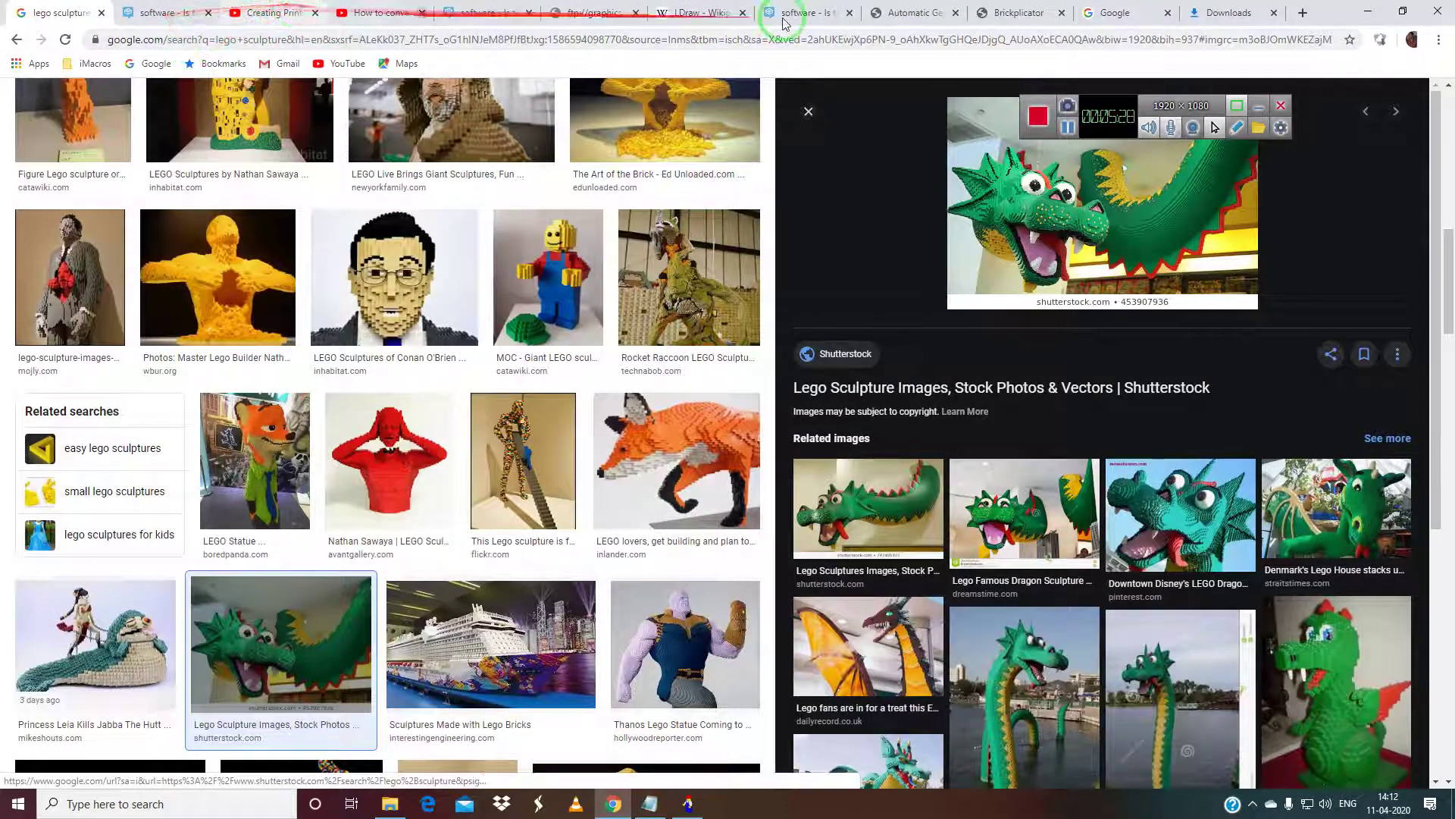
{"action": "left_click", "coordinate": [1303, 12]}
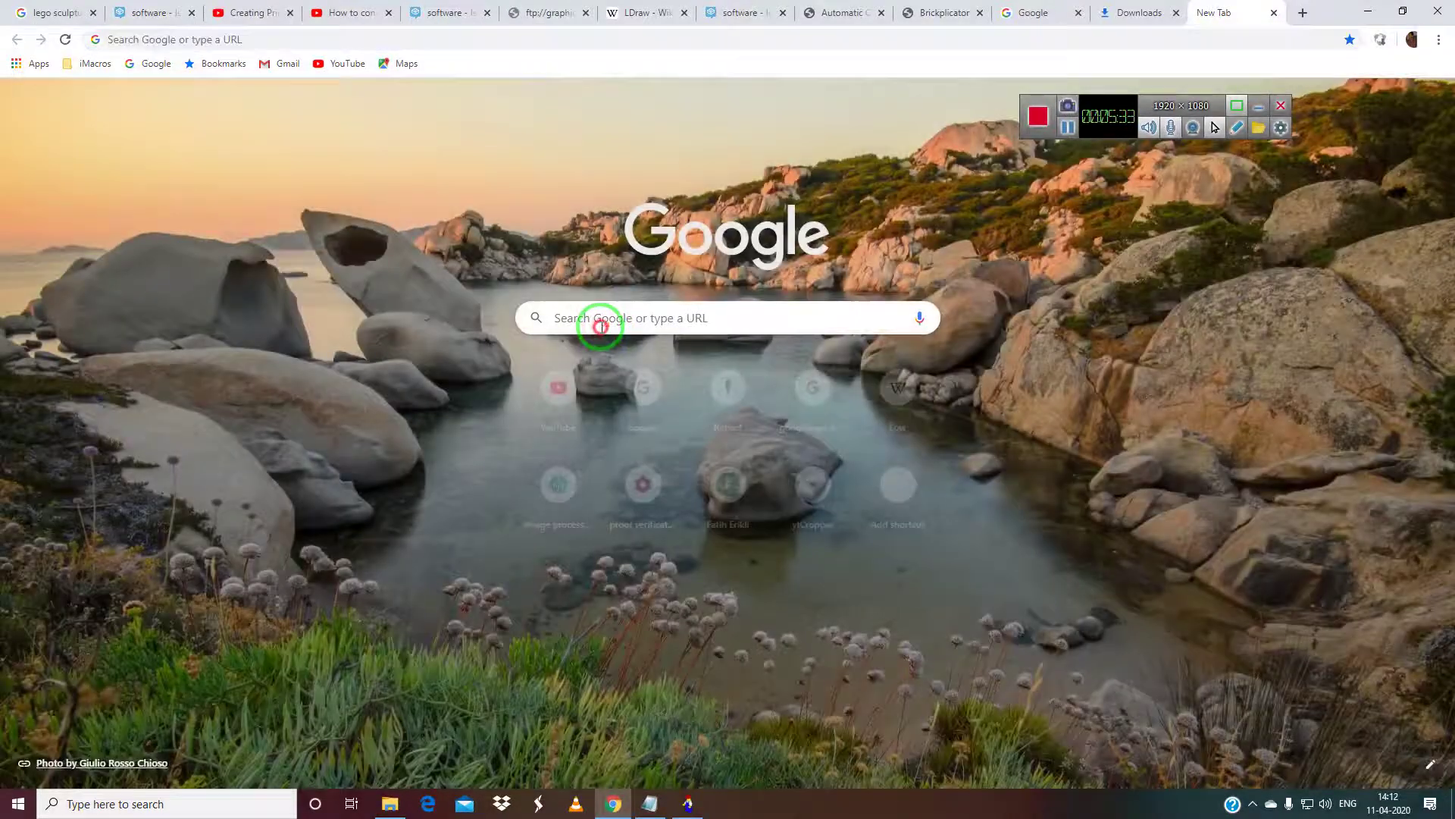
{"action": "left_click", "coordinate": [600, 326]}
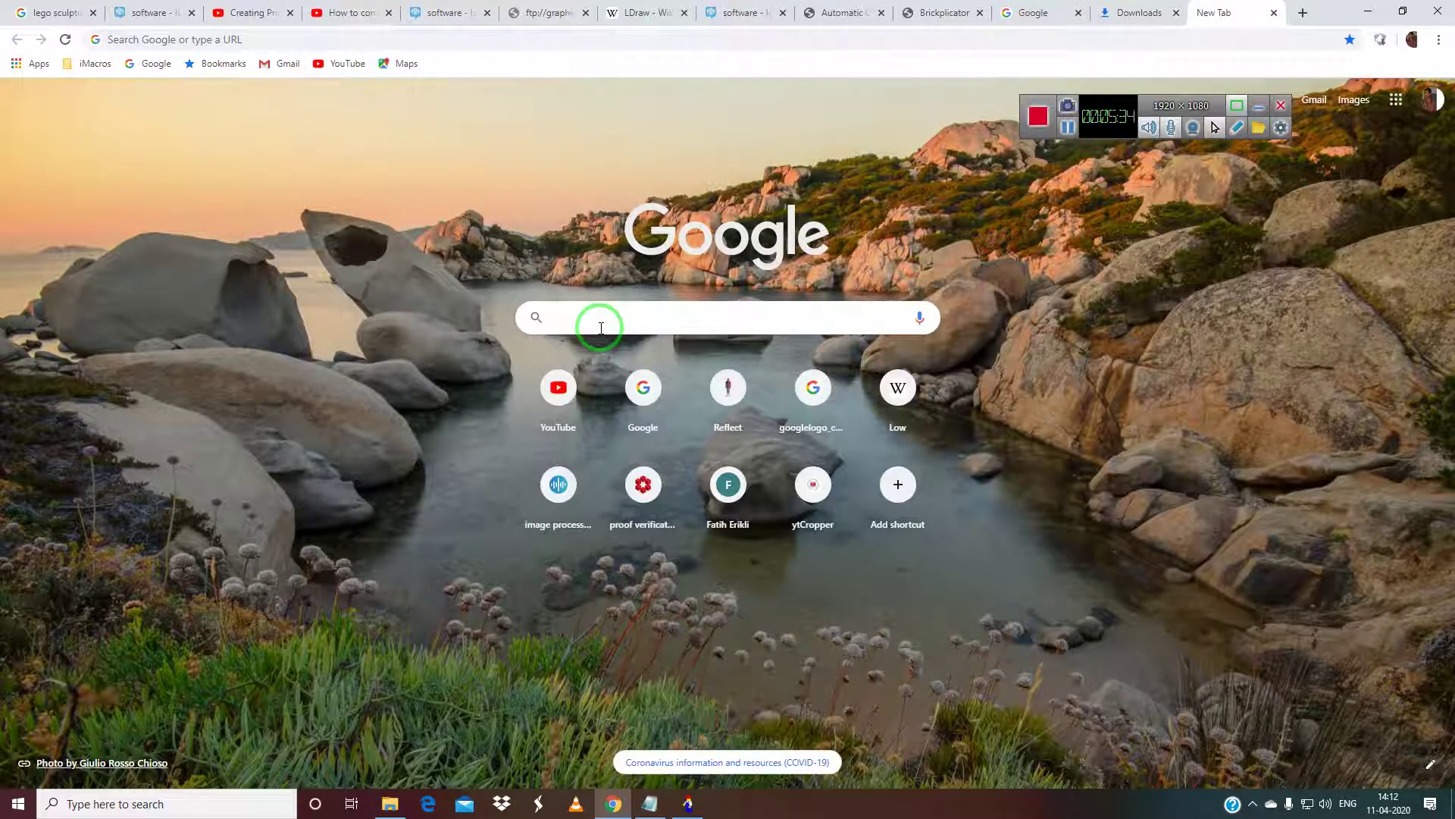
{"action": "type", "text": "dragon 3d obj fil"}
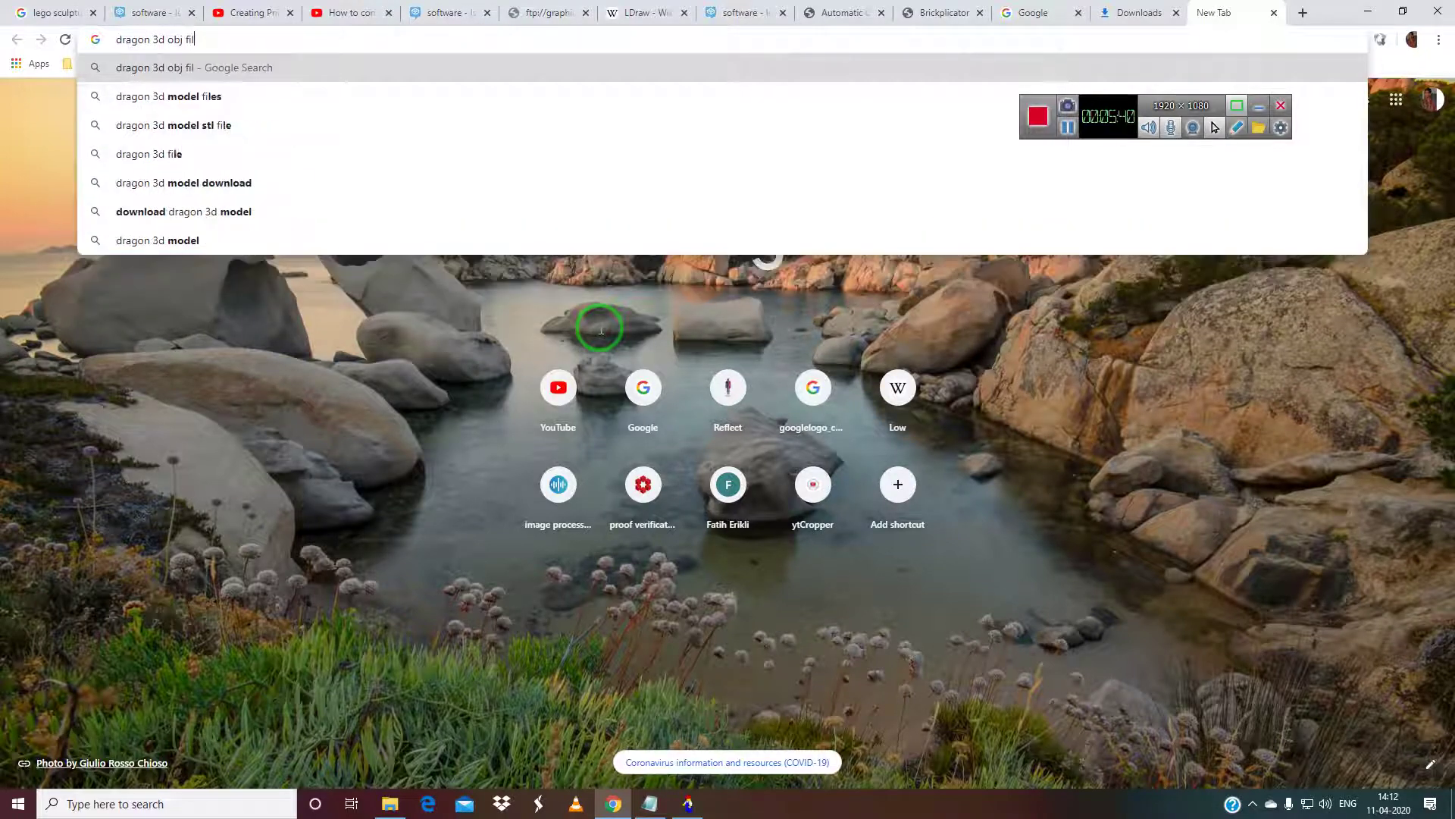
{"action": "type", "text": "e download"}
{"action": "key", "text": "Return"}
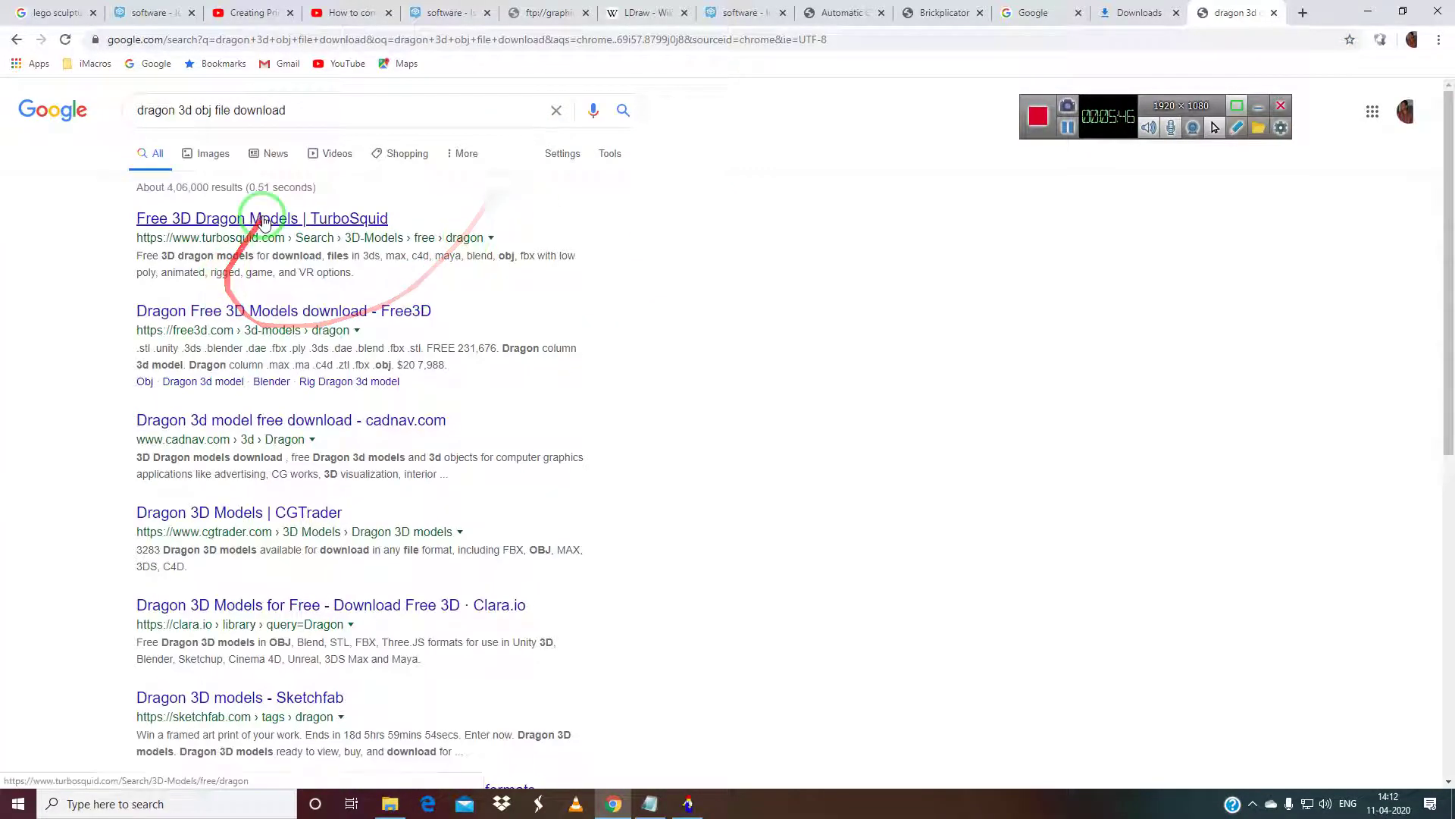
Try downloading TurboSquid's Dragon 2, then go back from its login page to the search results.
{"action": "left_click", "coordinate": [262, 220]}
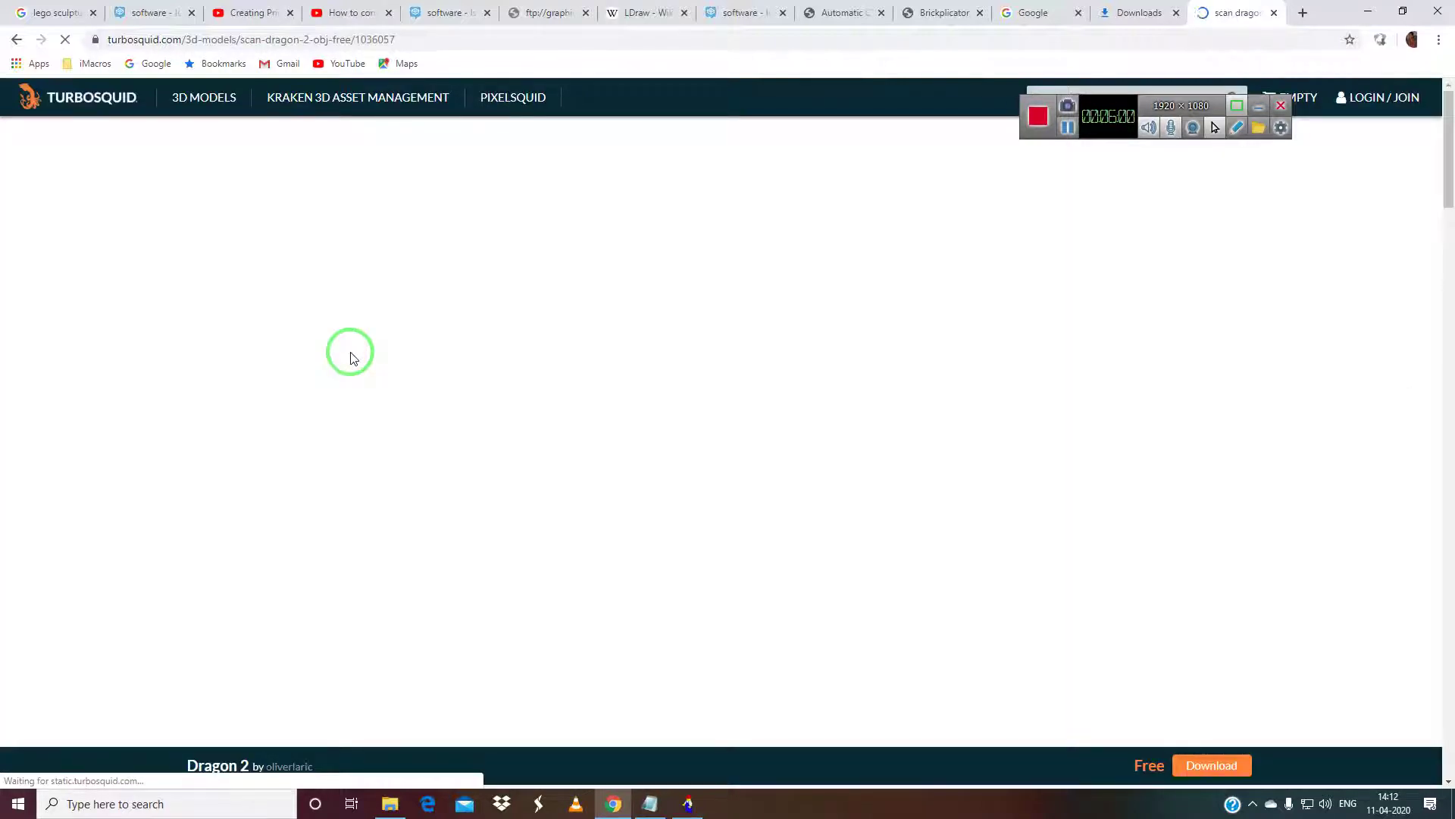
{"action": "scroll", "coordinate": [381, 436], "scroll_direction": "down", "scroll_amount": 5}
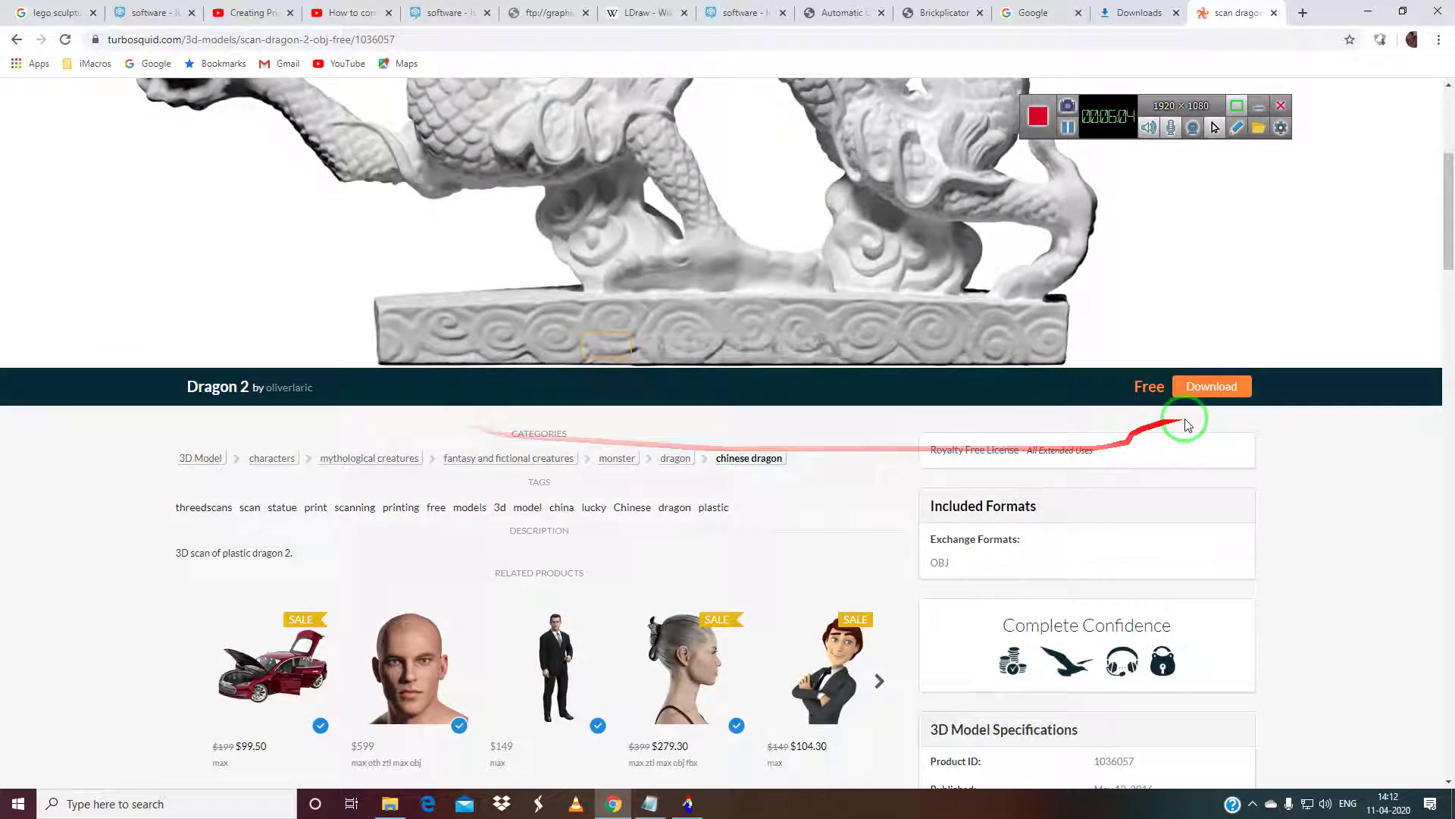
{"action": "left_click", "coordinate": [1211, 387]}
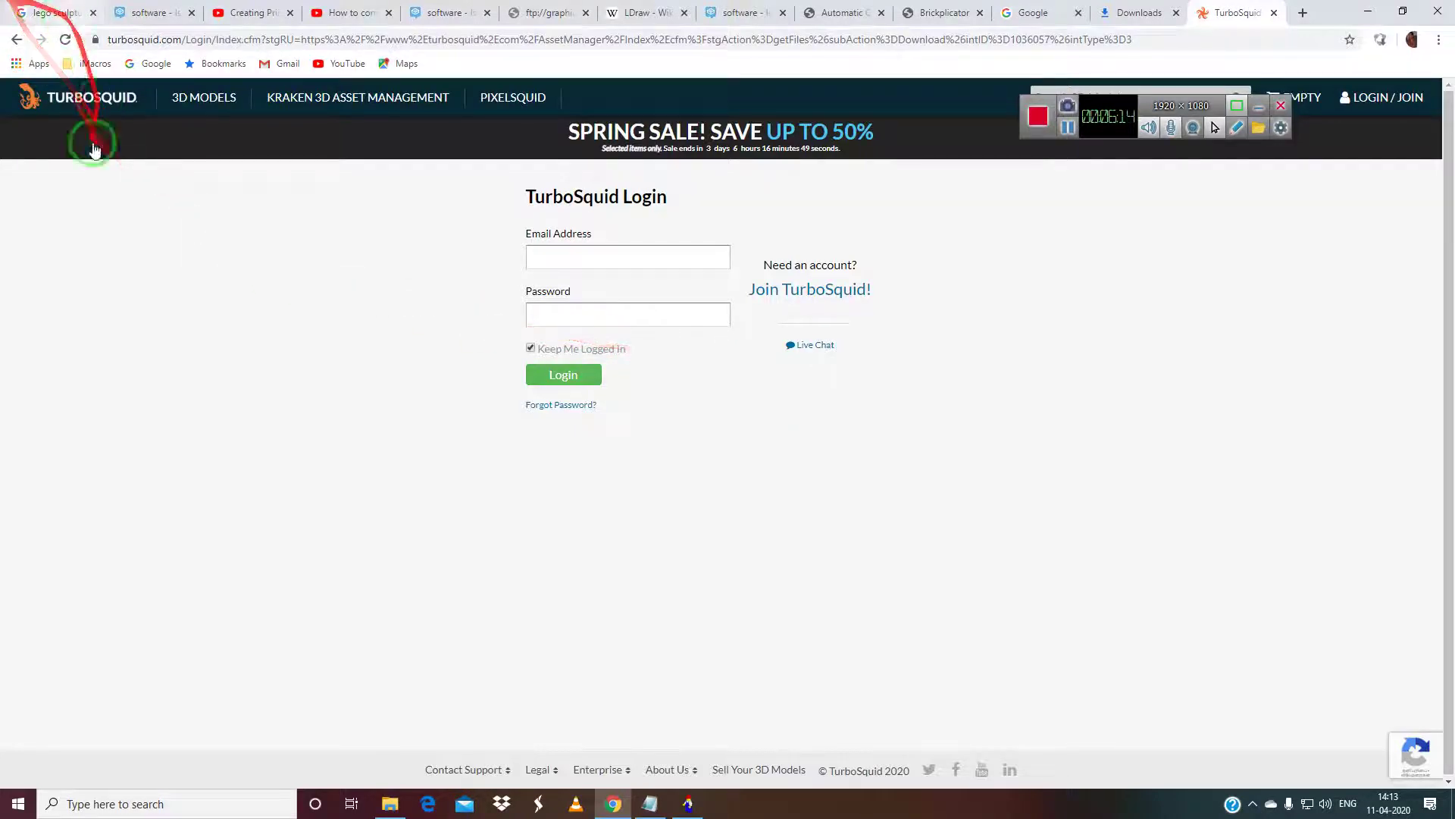
{"action": "left_click", "coordinate": [16, 41]}
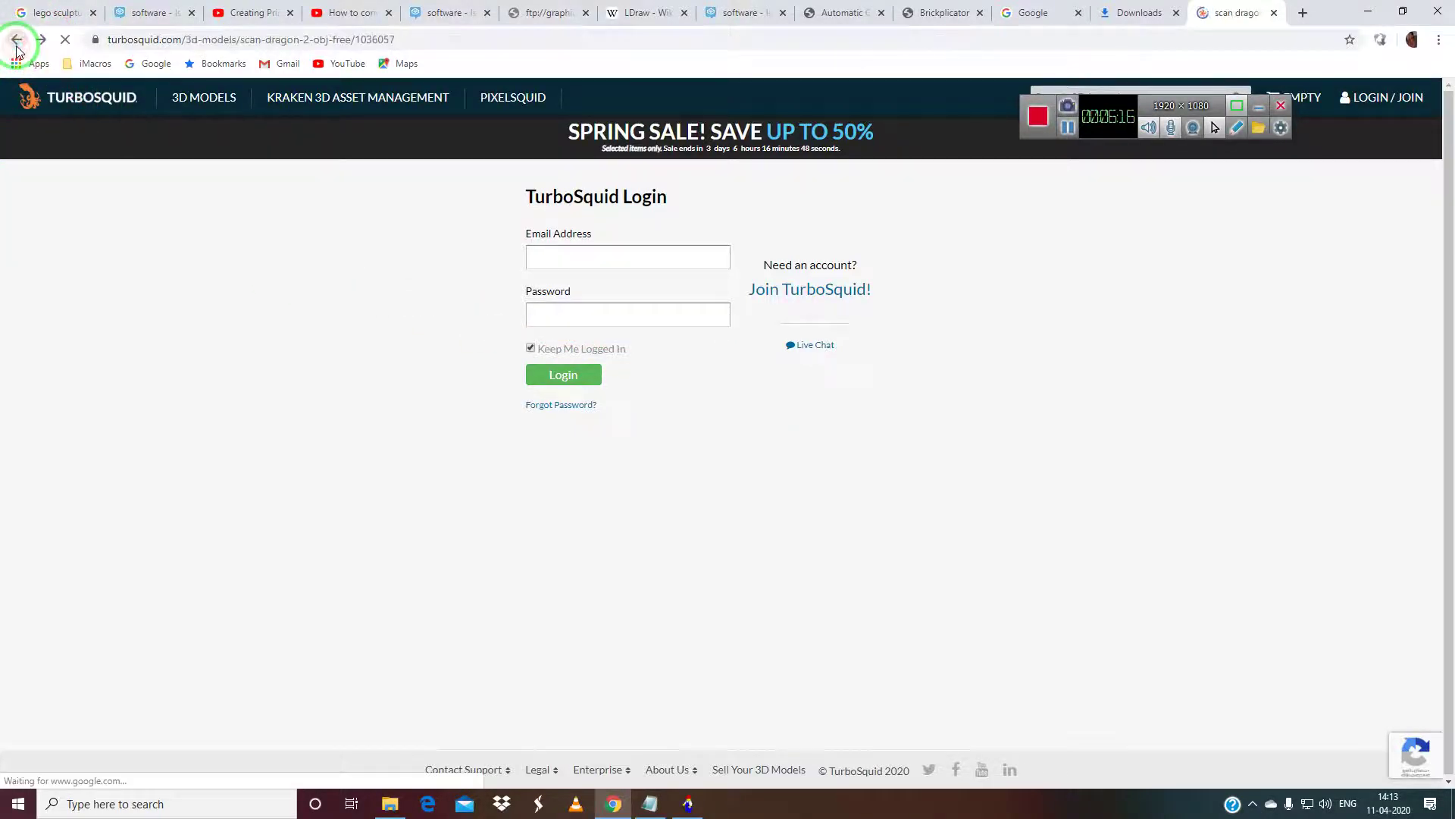
{"action": "left_click", "coordinate": [17, 42]}
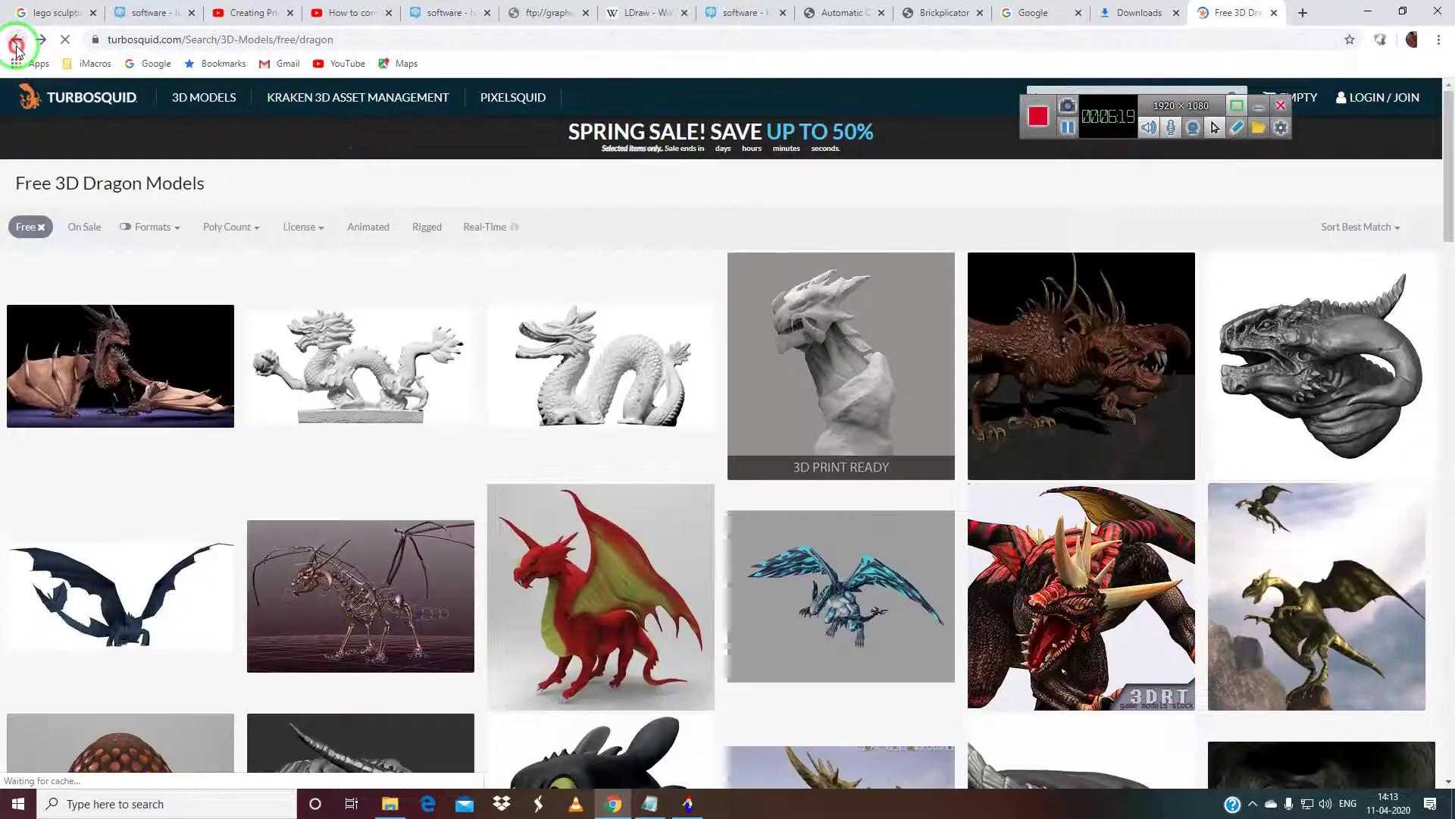
{"action": "left_click", "coordinate": [17, 41]}
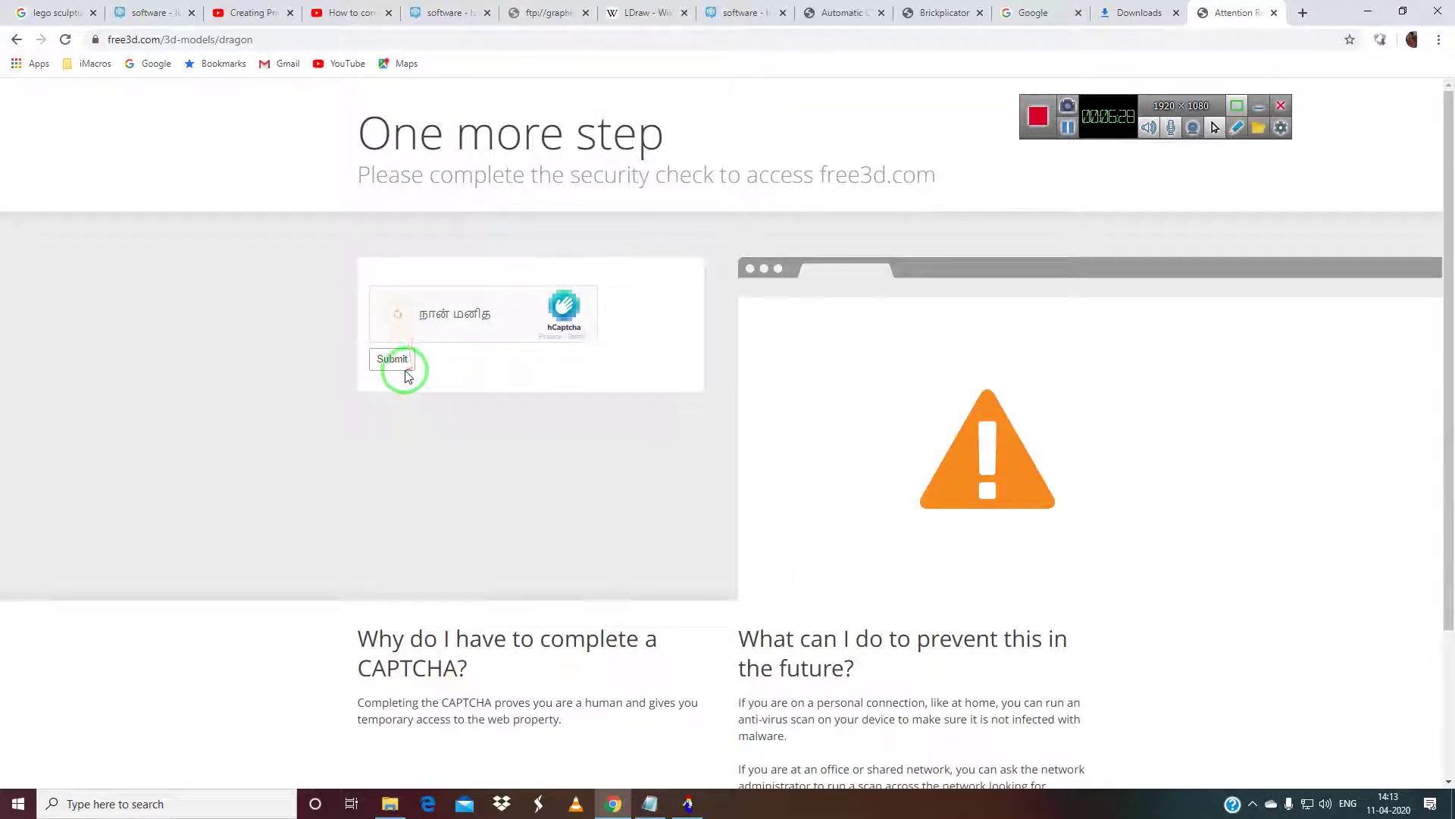
Pass Free3D's security check, download the Naruto - Goku Outfit .rar, and view all downloads.
{"action": "left_click", "coordinate": [1070, 128]}
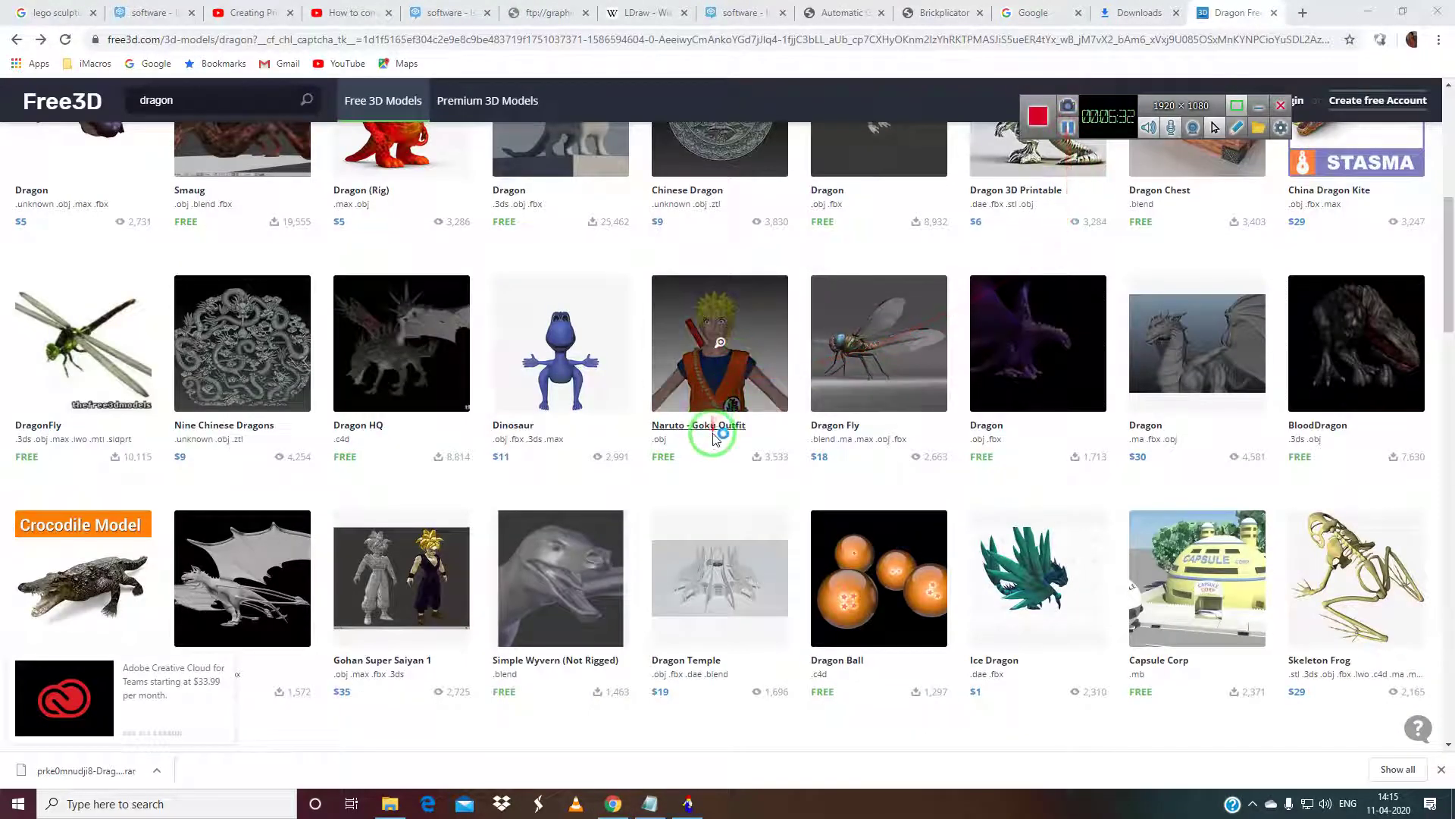
{"action": "left_click", "coordinate": [716, 426]}
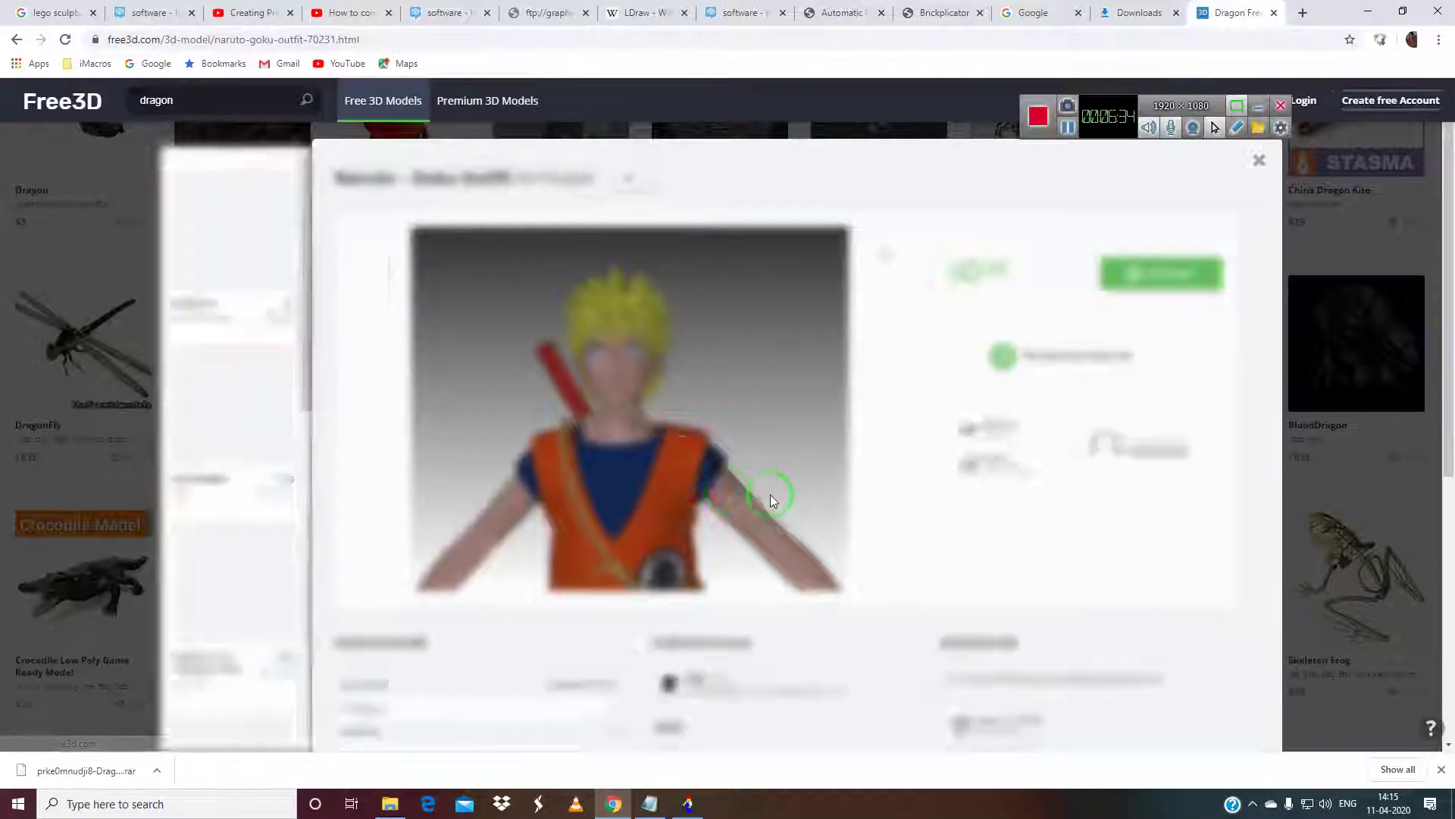
{"action": "left_click", "coordinate": [1161, 275]}
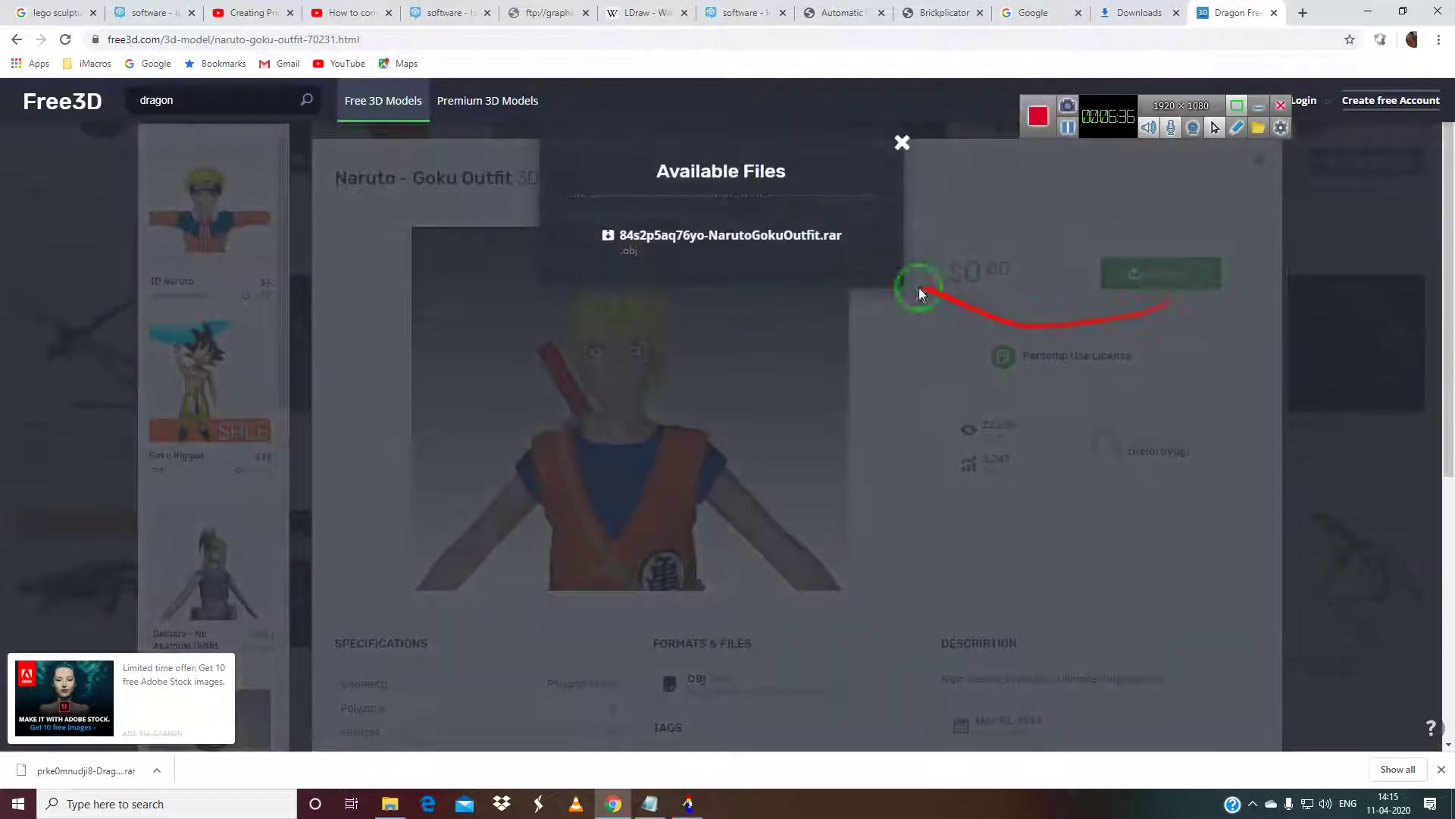
{"action": "left_click", "coordinate": [707, 237]}
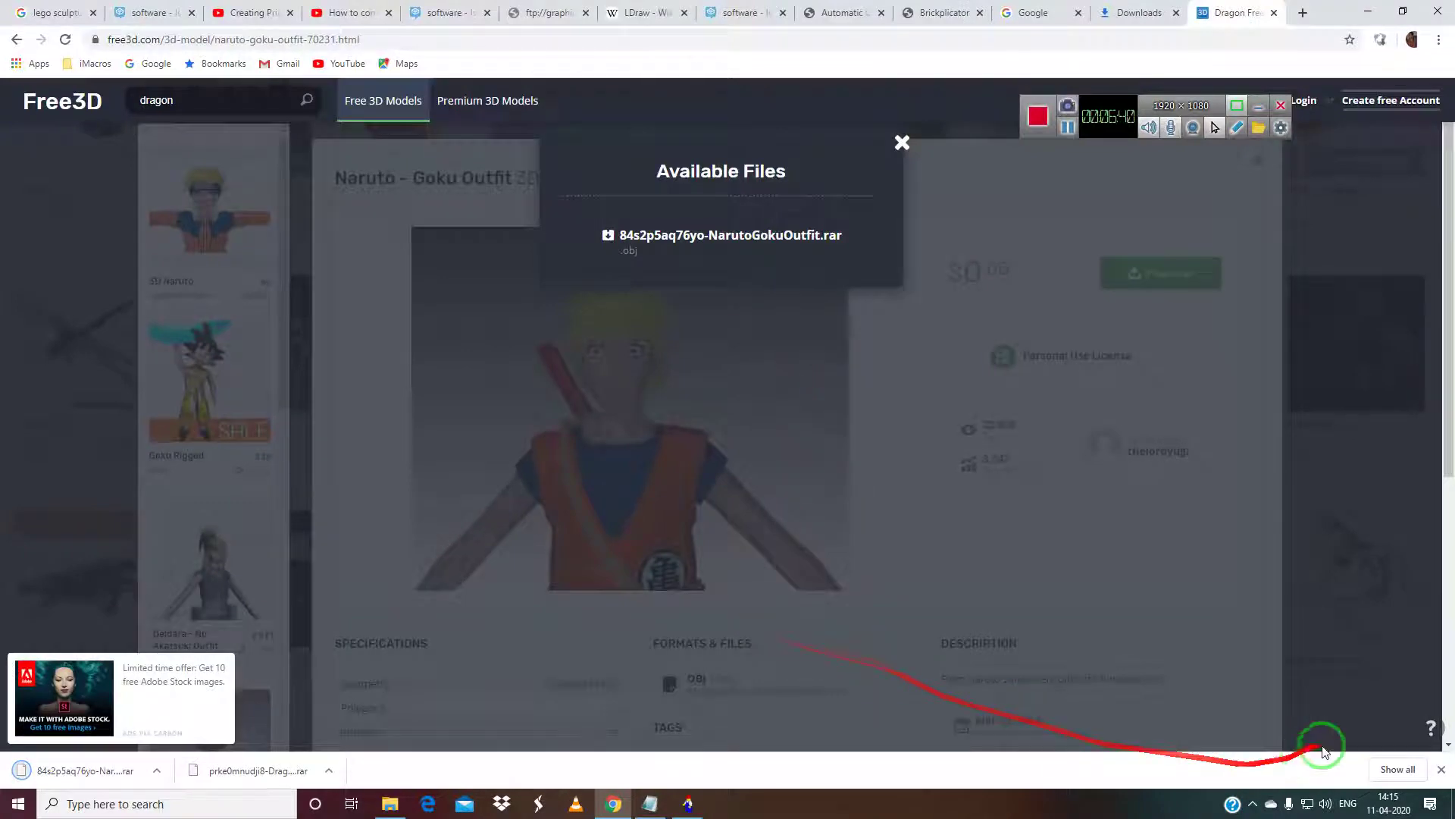
{"action": "left_click", "coordinate": [1409, 777]}
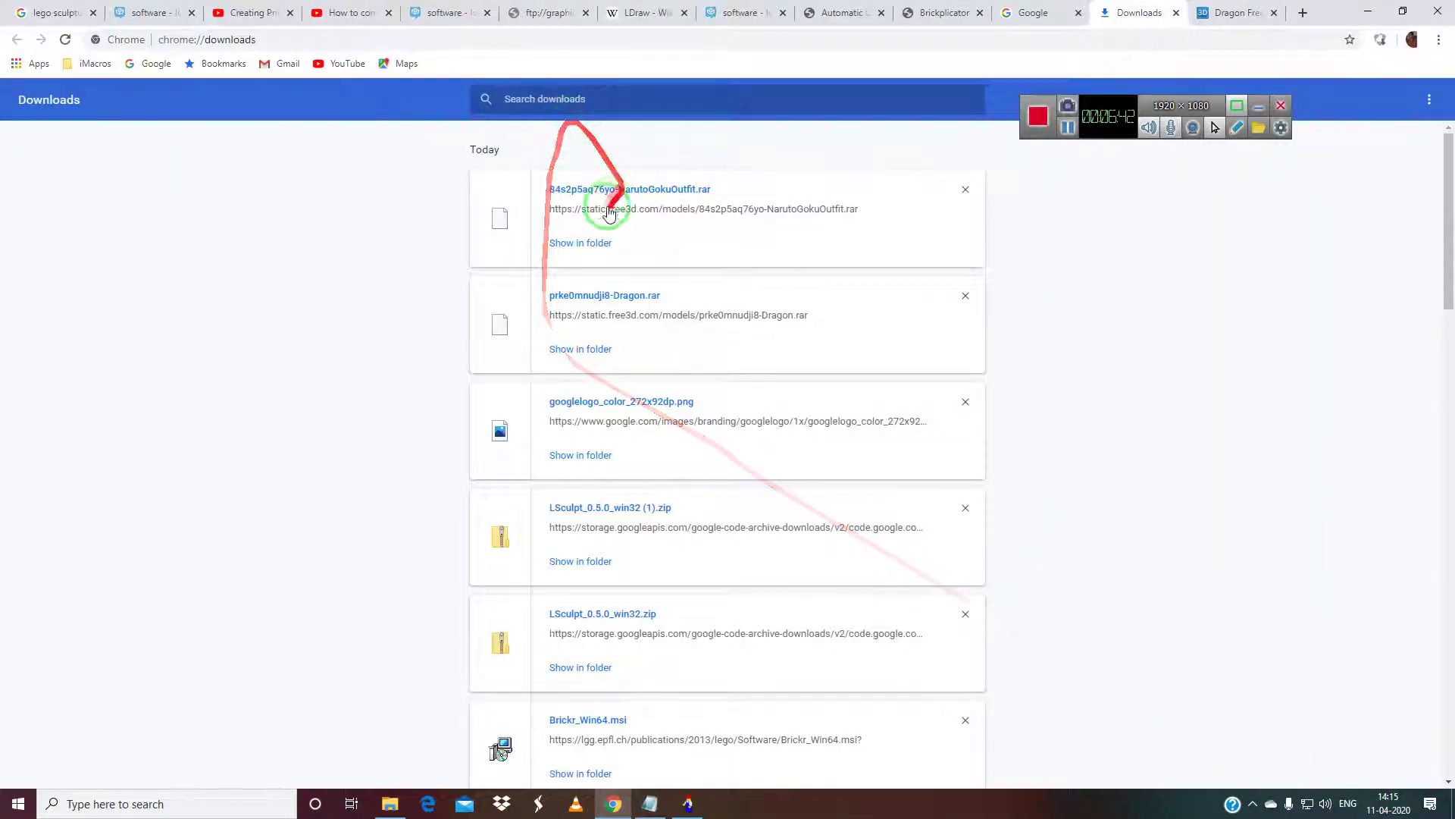
Copy the downloaded Naruto .rar archive into the Pictures folder.
{"action": "left_click", "coordinate": [595, 242]}
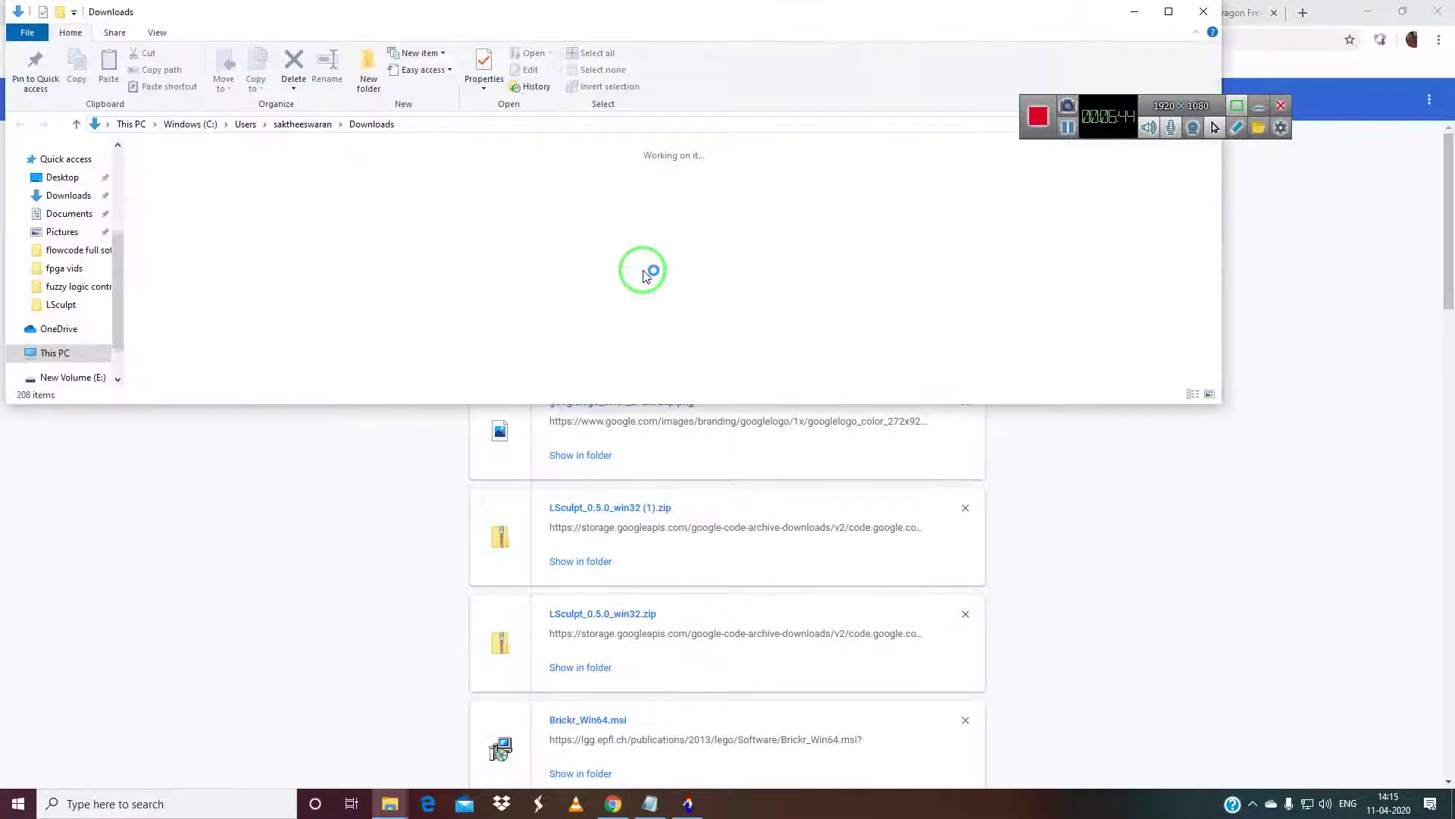
{"action": "right_click", "coordinate": [640, 182]}
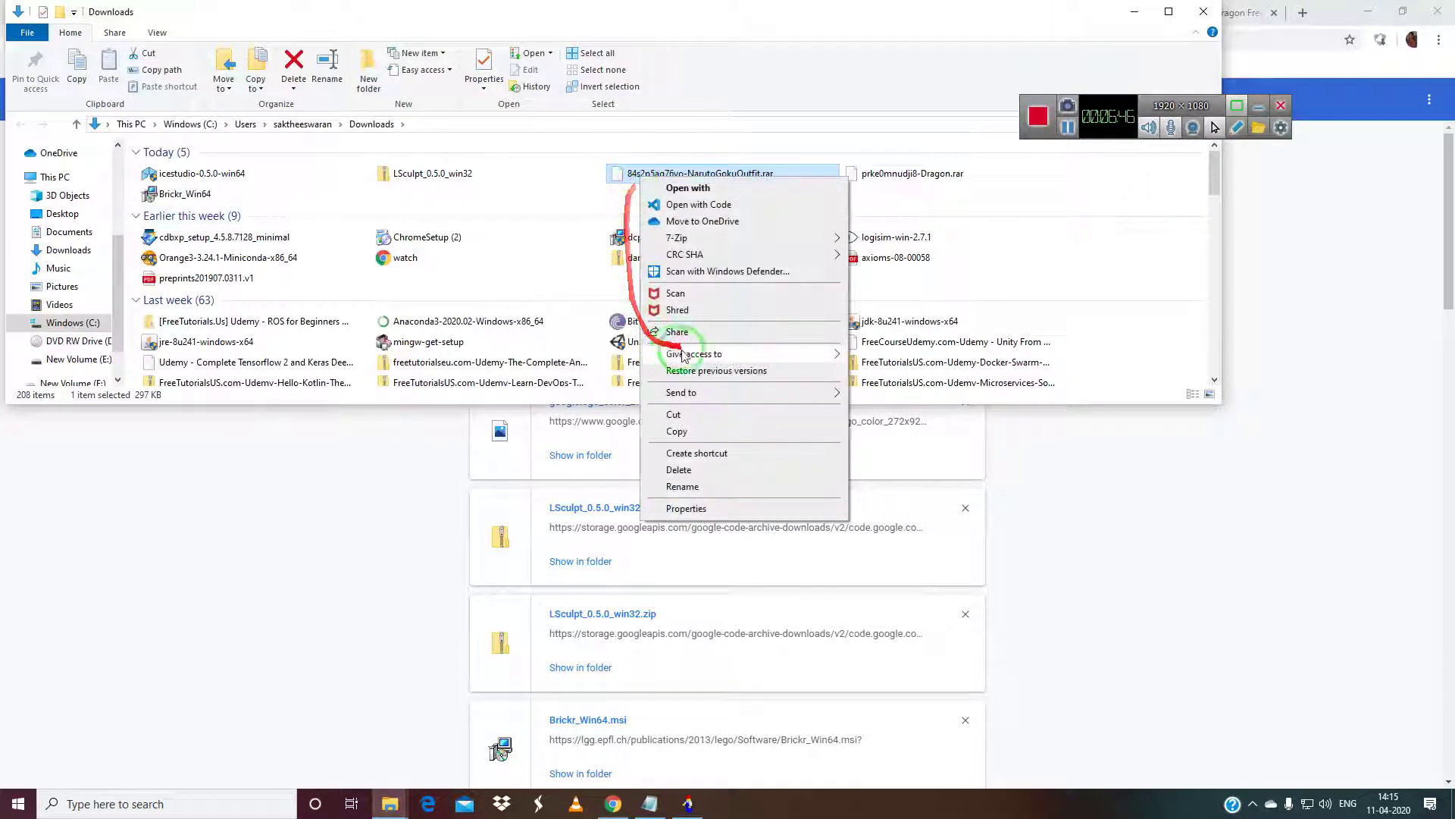
{"action": "left_click", "coordinate": [682, 416]}
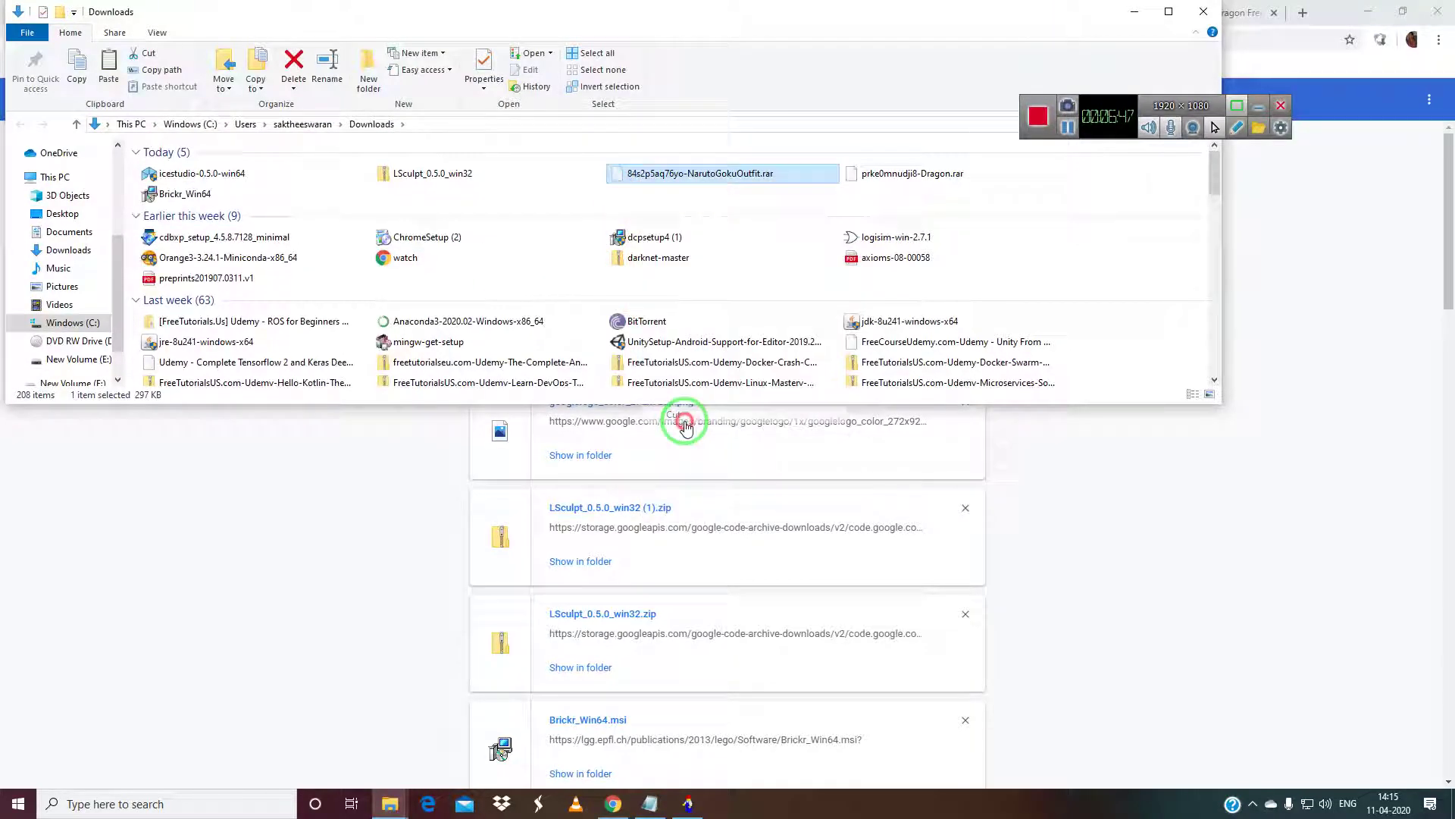
{"action": "left_click", "coordinate": [62, 286]}
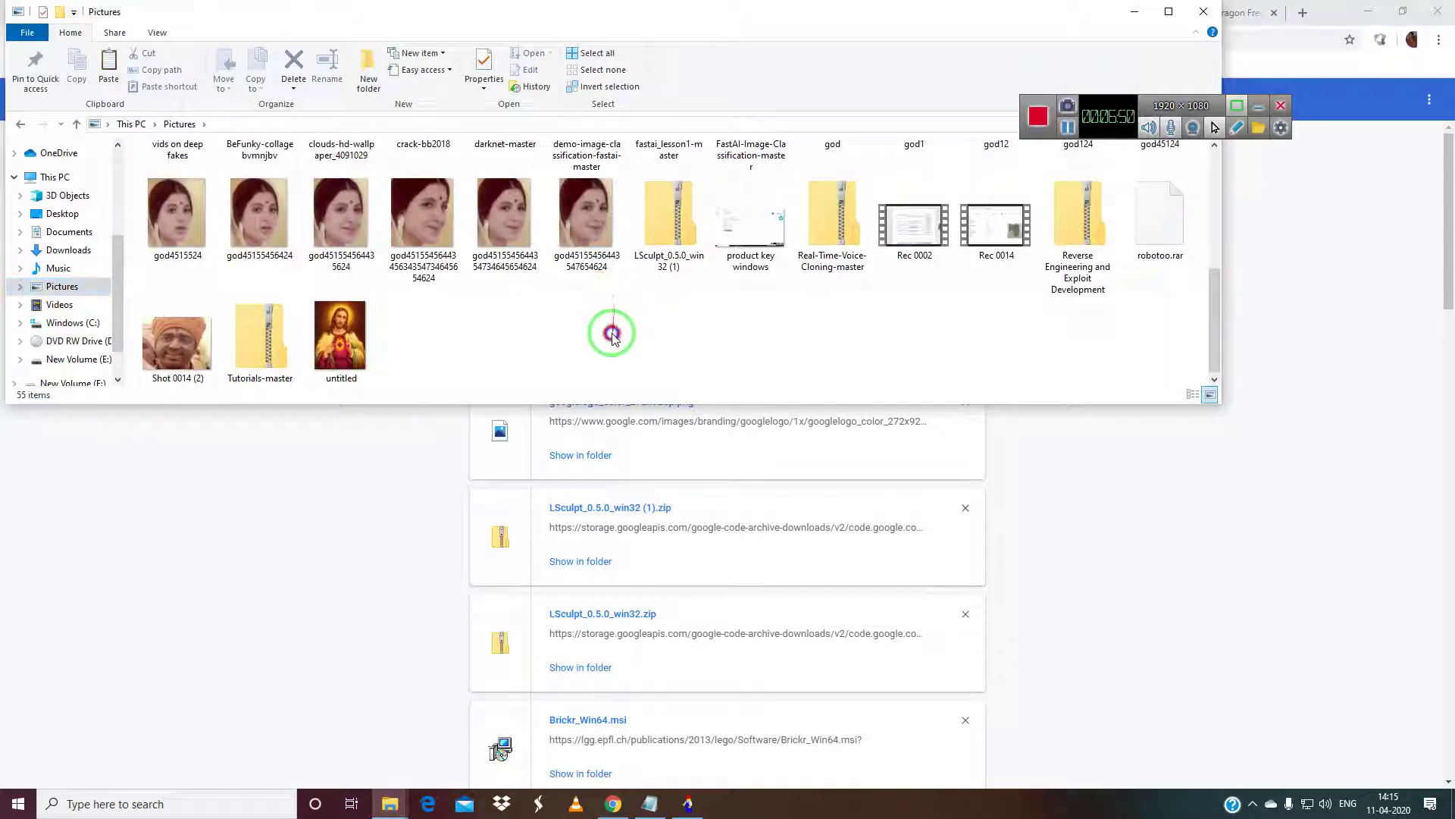
{"action": "right_click", "coordinate": [614, 325]}
{"action": "left_click", "coordinate": [665, 430]}
Extract the archive in Pictures with 7-Zip Extract Here, then return to Brickr.
{"action": "right_click", "coordinate": [437, 316]}
{"action": "mouse_move", "coordinate": [493, 383]}
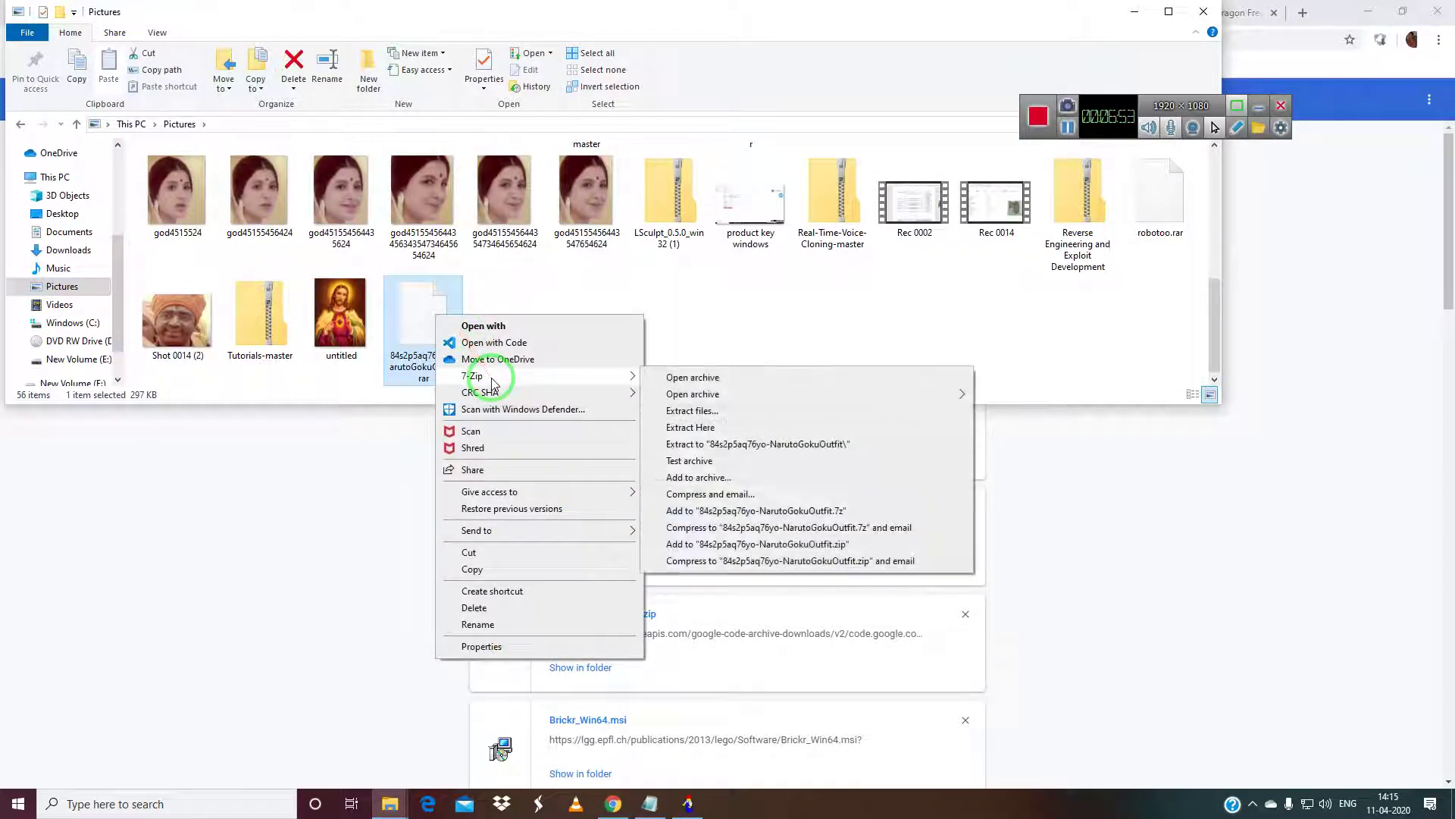
{"action": "left_click", "coordinate": [690, 426]}
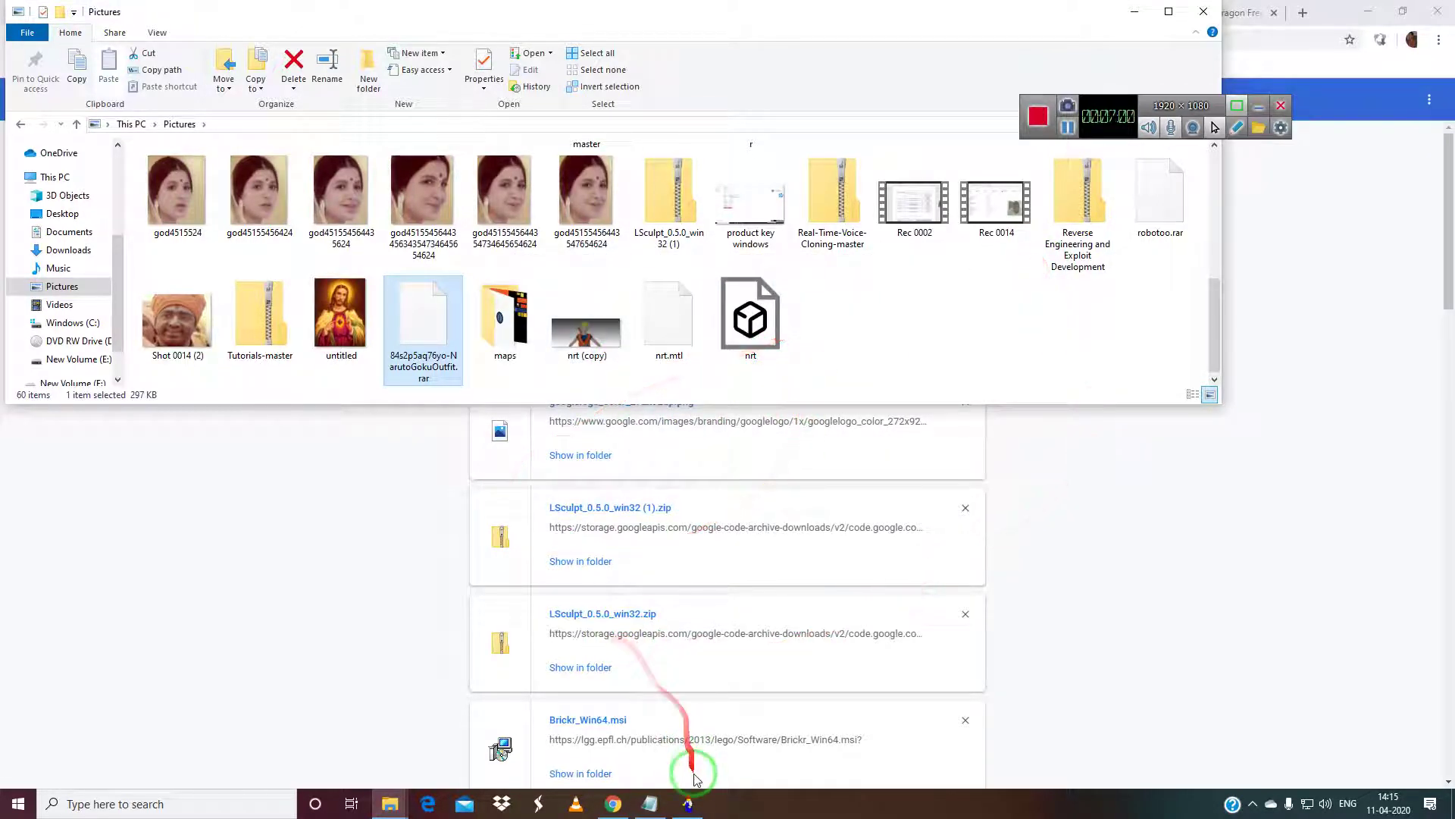
{"action": "left_click", "coordinate": [688, 802]}
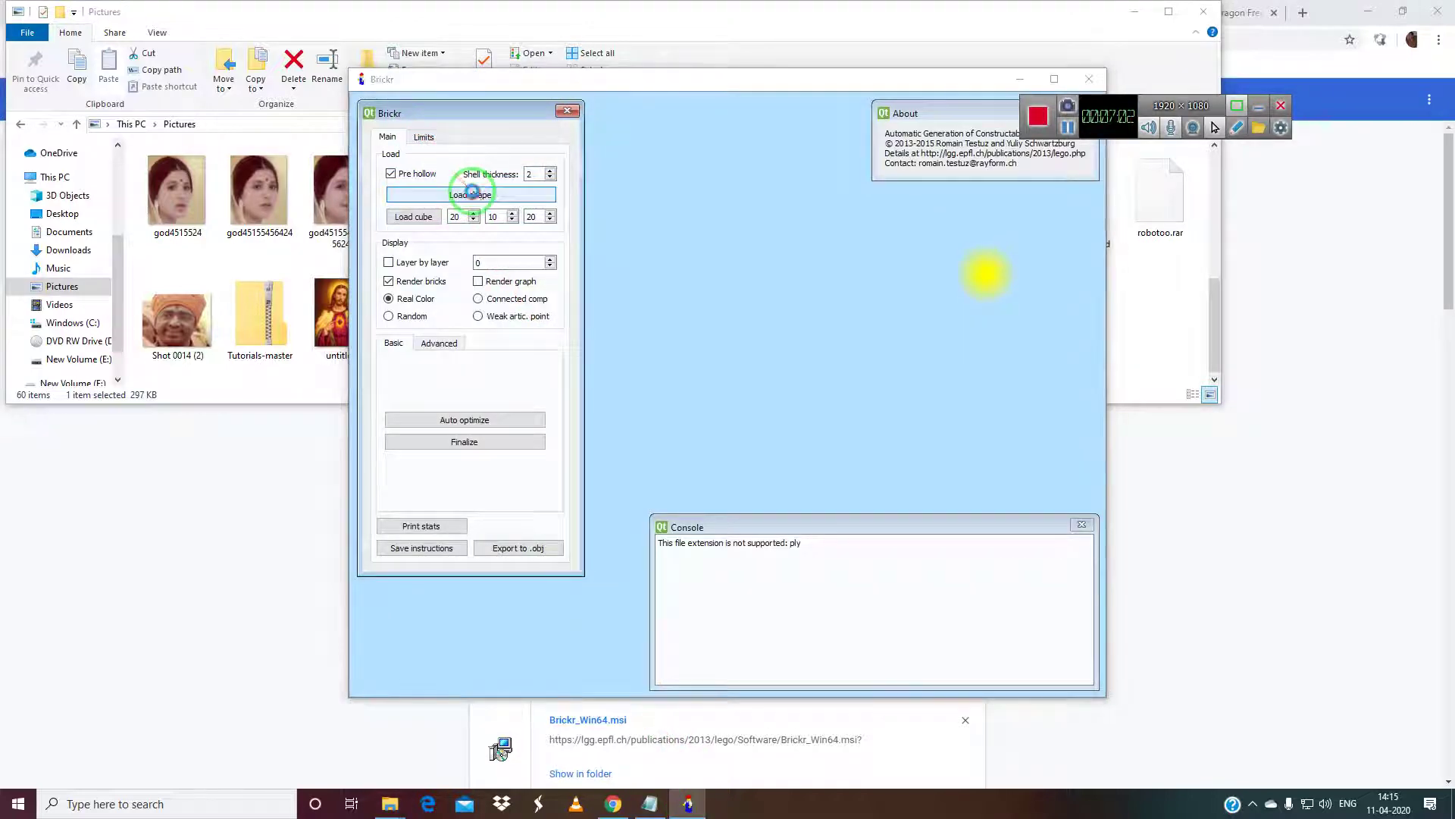
Load the nrt model from Pictures into Brickr and accept the default voxelization resolution.
{"action": "left_click", "coordinate": [471, 193]}
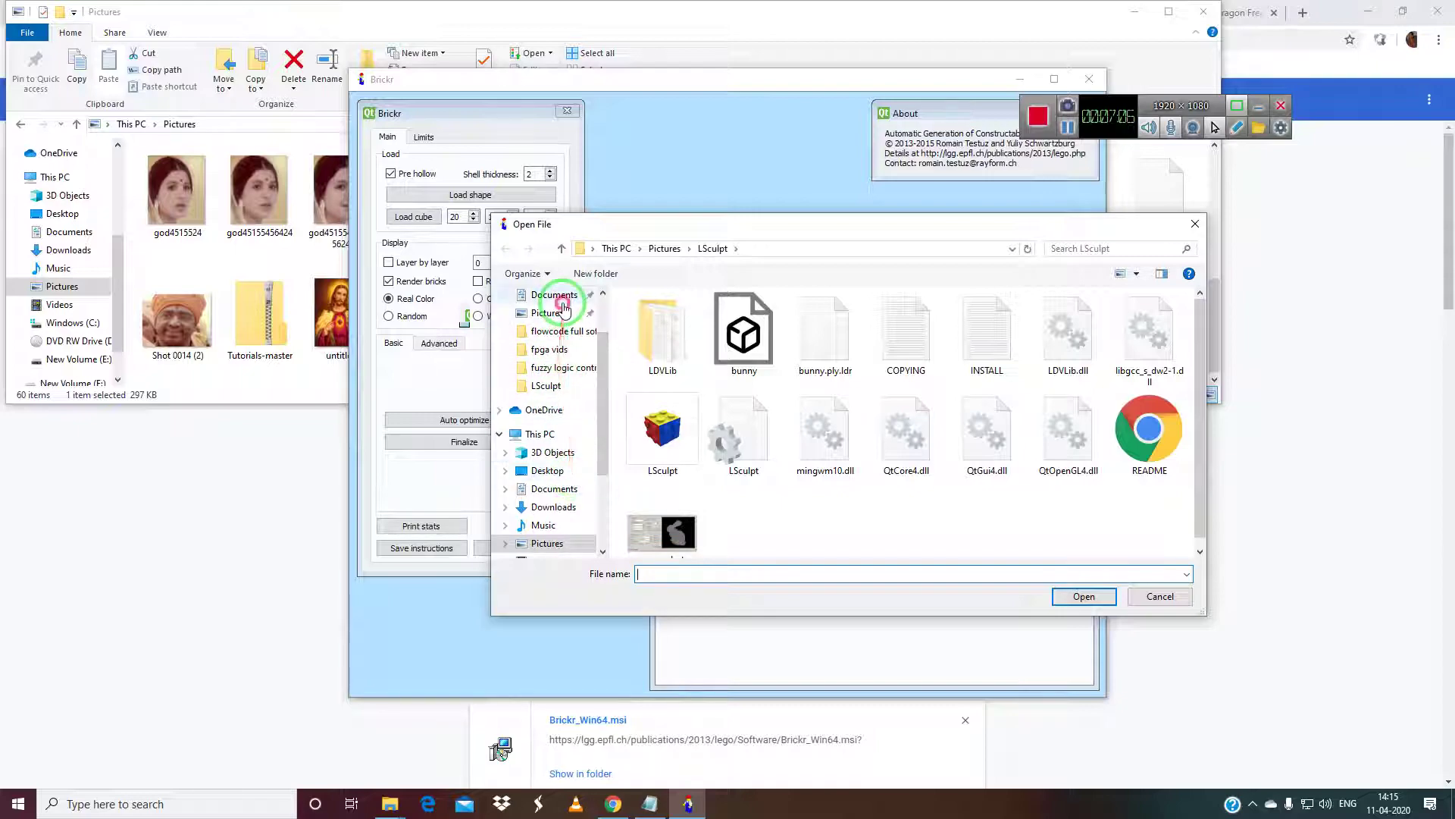
{"action": "left_click", "coordinate": [562, 301]}
{"action": "left_click", "coordinate": [561, 313]}
{"action": "scroll", "coordinate": [716, 462], "scroll_direction": "down", "scroll_amount": 5}
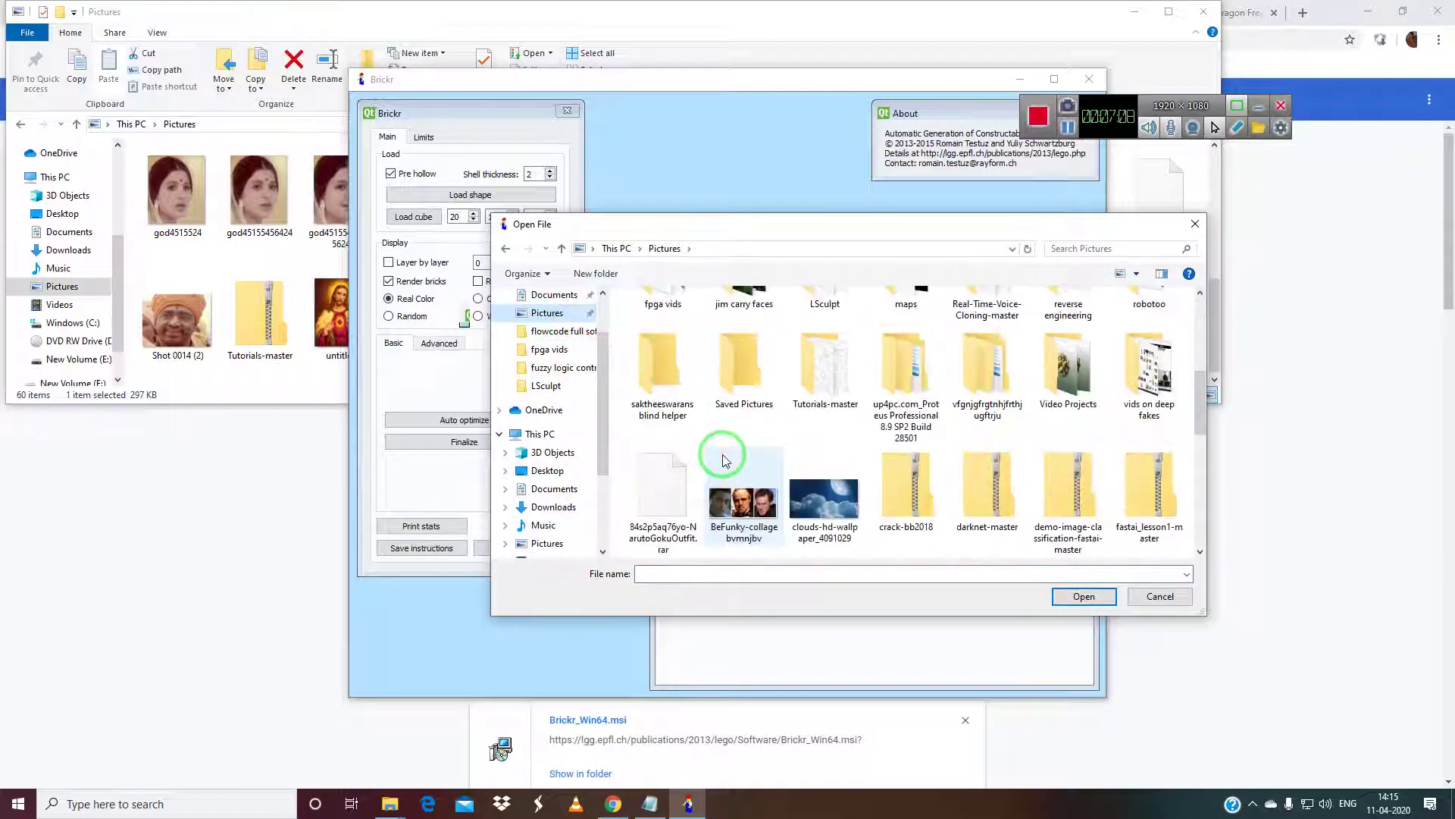
{"action": "scroll", "coordinate": [723, 458], "scroll_direction": "down", "scroll_amount": 5}
{"action": "left_click", "coordinate": [741, 455]}
{"action": "left_click", "coordinate": [1076, 595]}
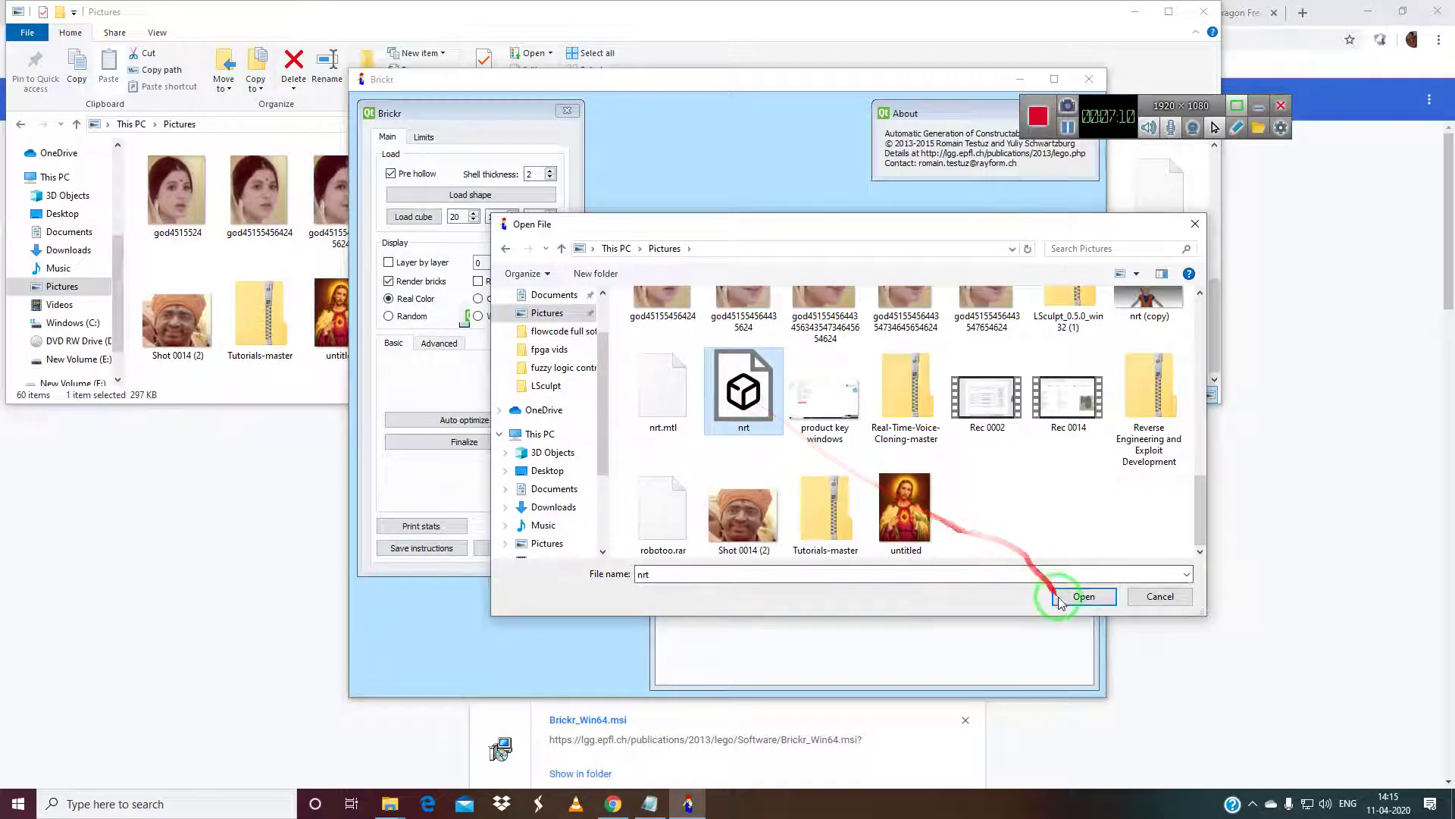
{"action": "left_click", "coordinate": [713, 414]}
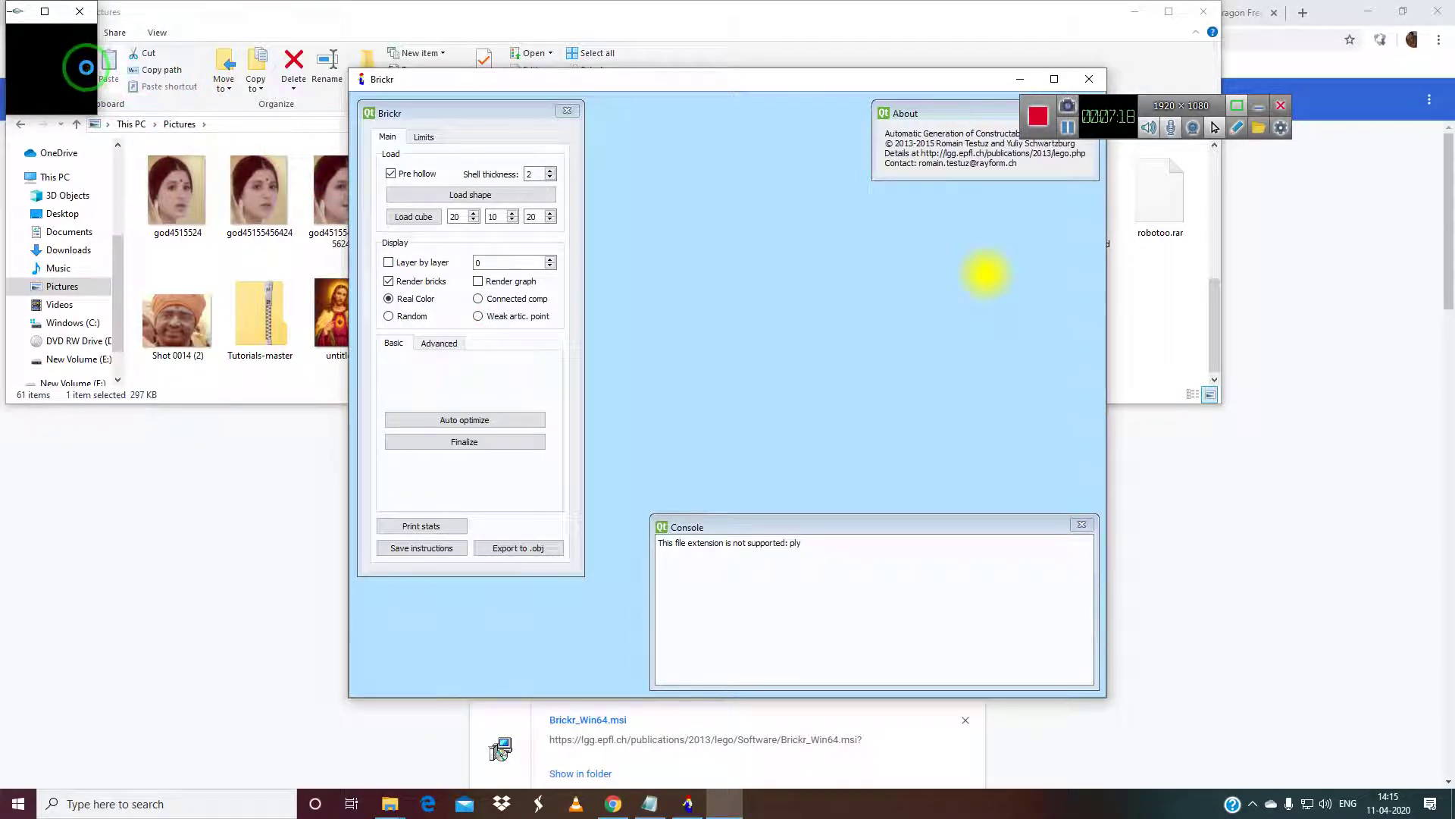
Close the binvox preview and rotate the 718-voxel red figure upright and sideways.
{"action": "left_click", "coordinate": [86, 68]}
{"action": "left_click_drag", "start_coordinate": [86, 67], "coordinate": [84, 107]}
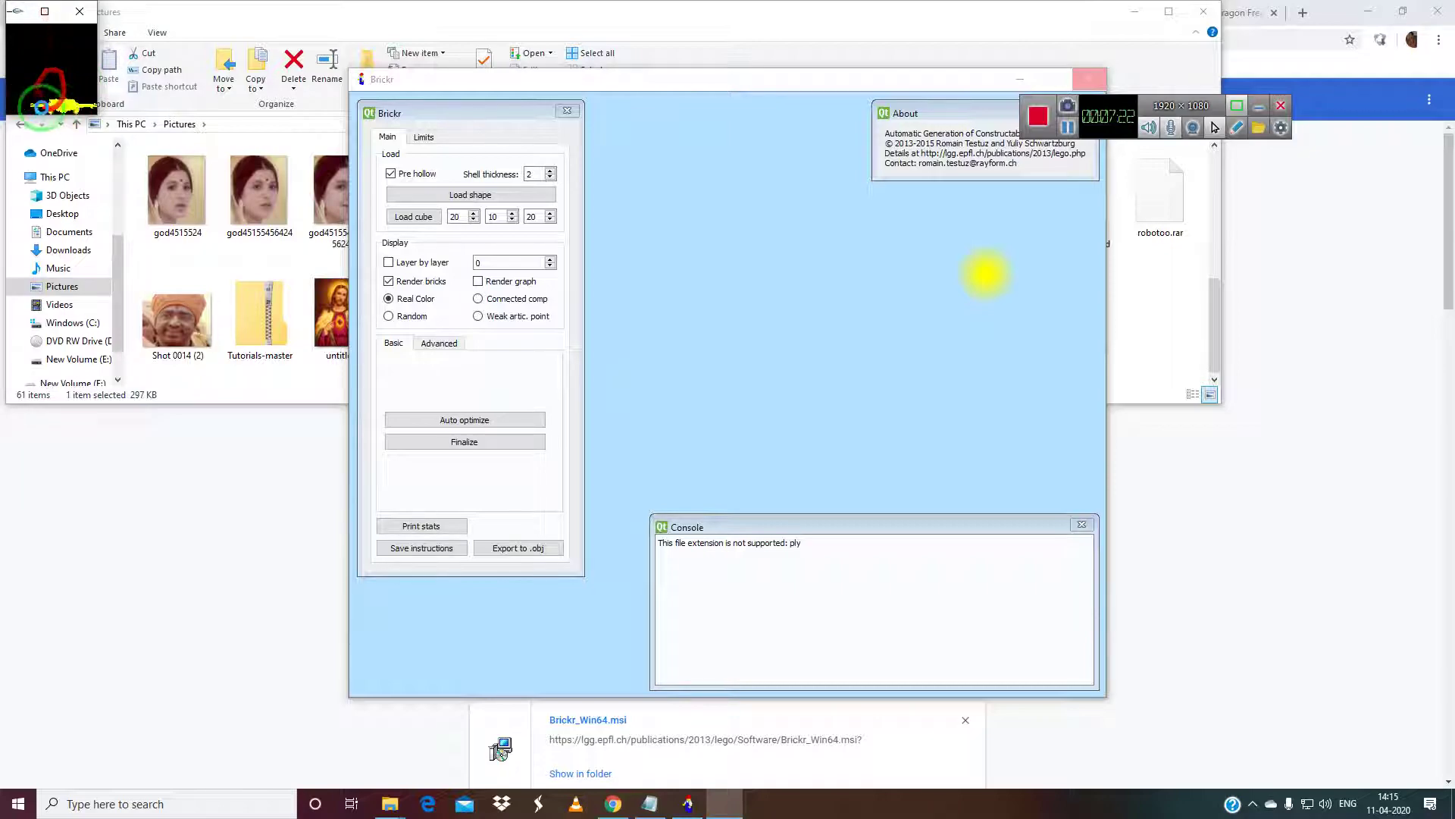
{"action": "left_click", "coordinate": [17, 11]}
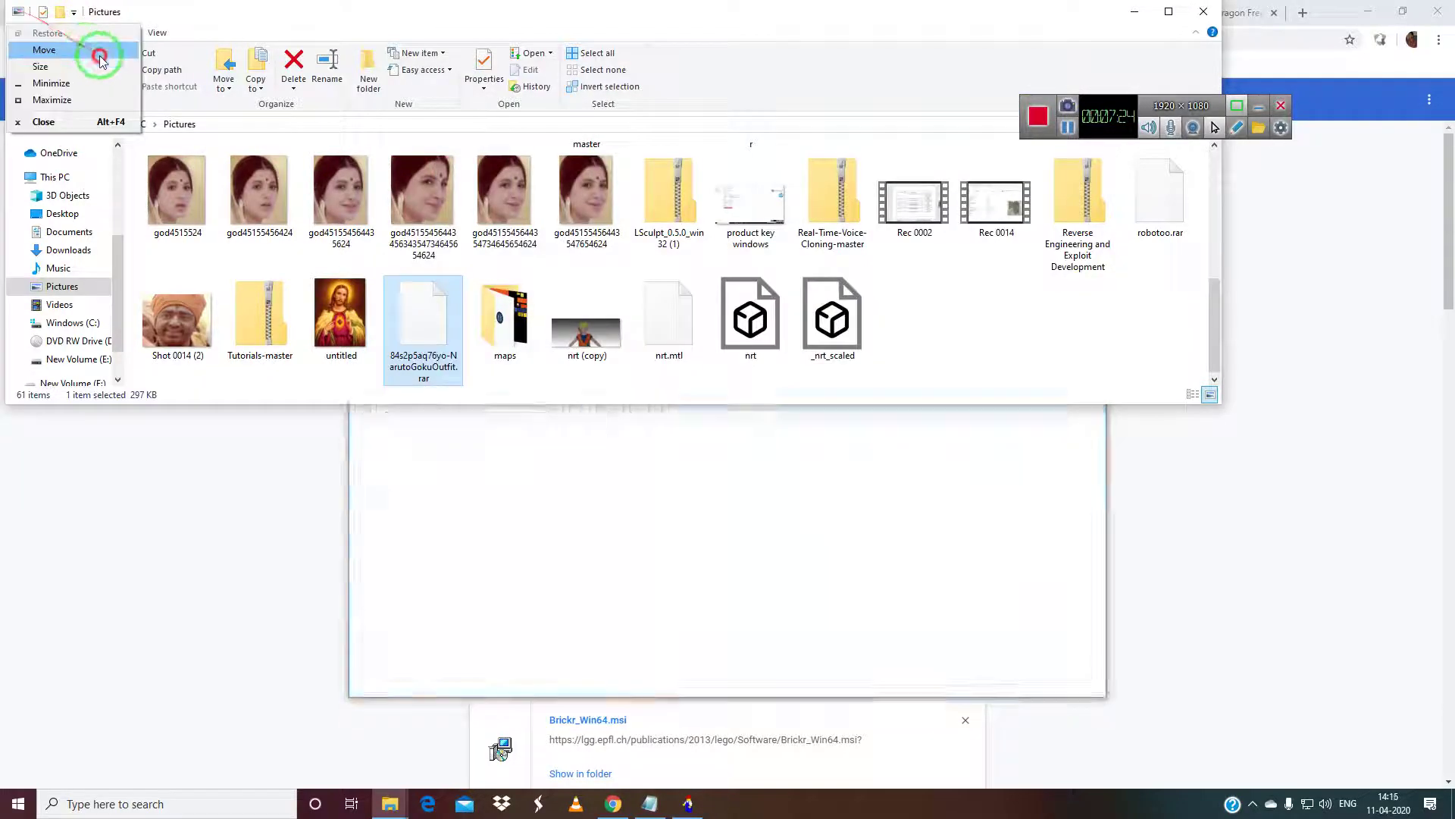
{"action": "left_click", "coordinate": [45, 119]}
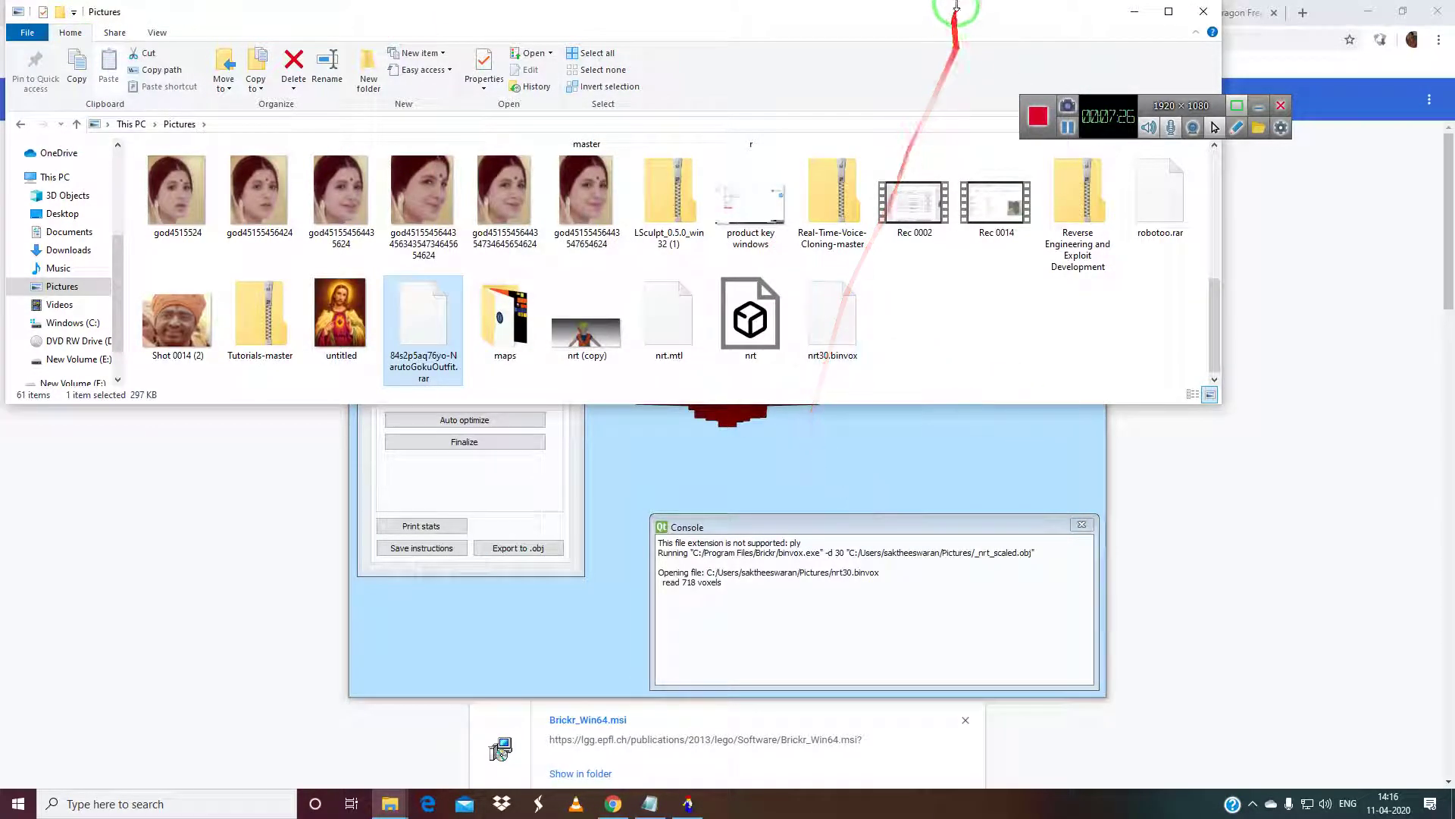
{"action": "left_click_drag", "start_coordinate": [978, 15], "coordinate": [1061, 528]}
{"action": "left_click_drag", "start_coordinate": [725, 281], "coordinate": [739, 199]}
{"action": "left_click_drag", "start_coordinate": [673, 460], "coordinate": [435, 211]}
Reload nrt from Pictures and voxelize it at resolution 300.
{"action": "left_click", "coordinate": [455, 195]}
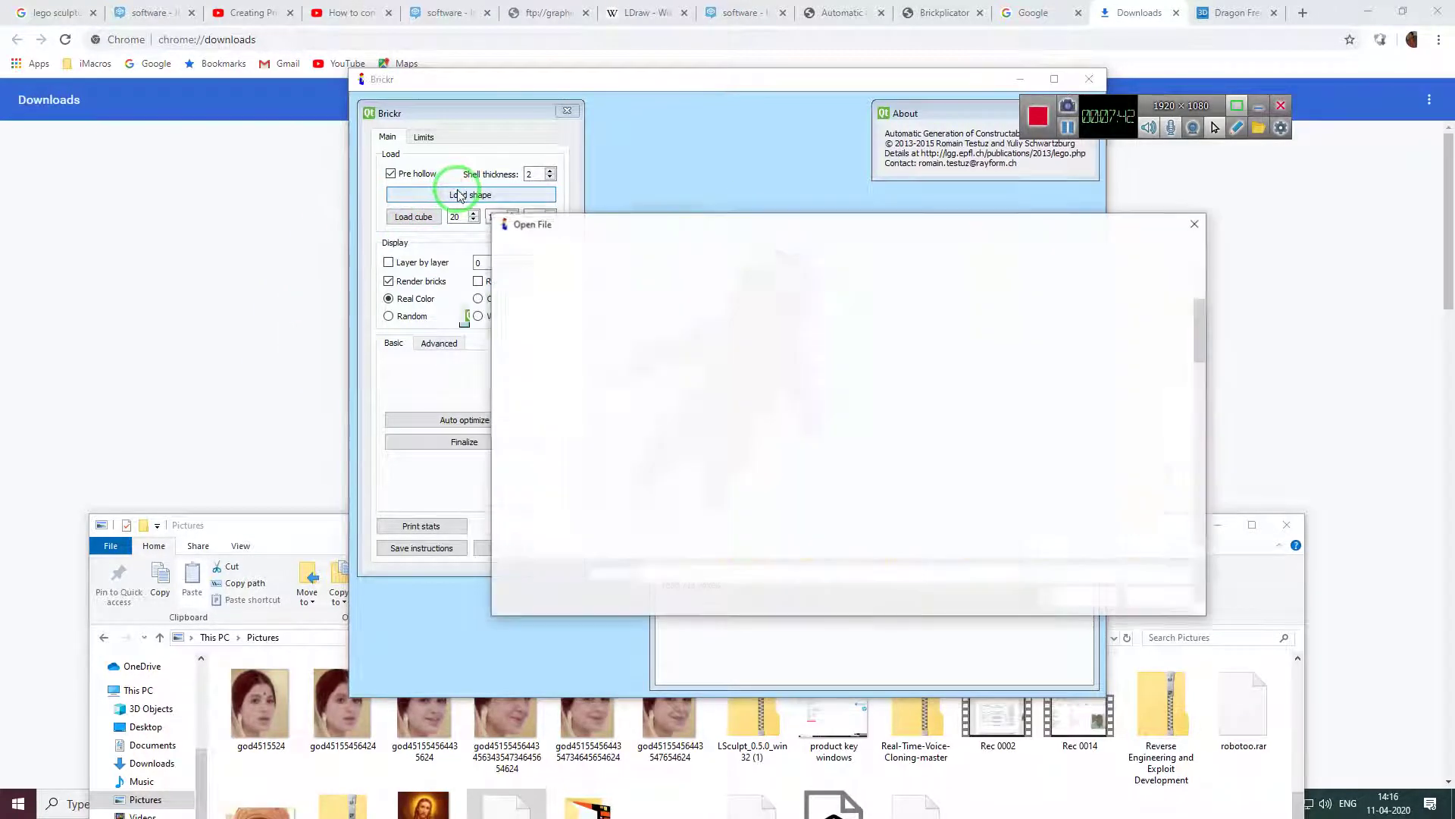
{"action": "scroll", "coordinate": [912, 513], "scroll_direction": "down", "scroll_amount": 2}
{"action": "scroll", "coordinate": [912, 513], "scroll_direction": "down", "scroll_amount": 3}
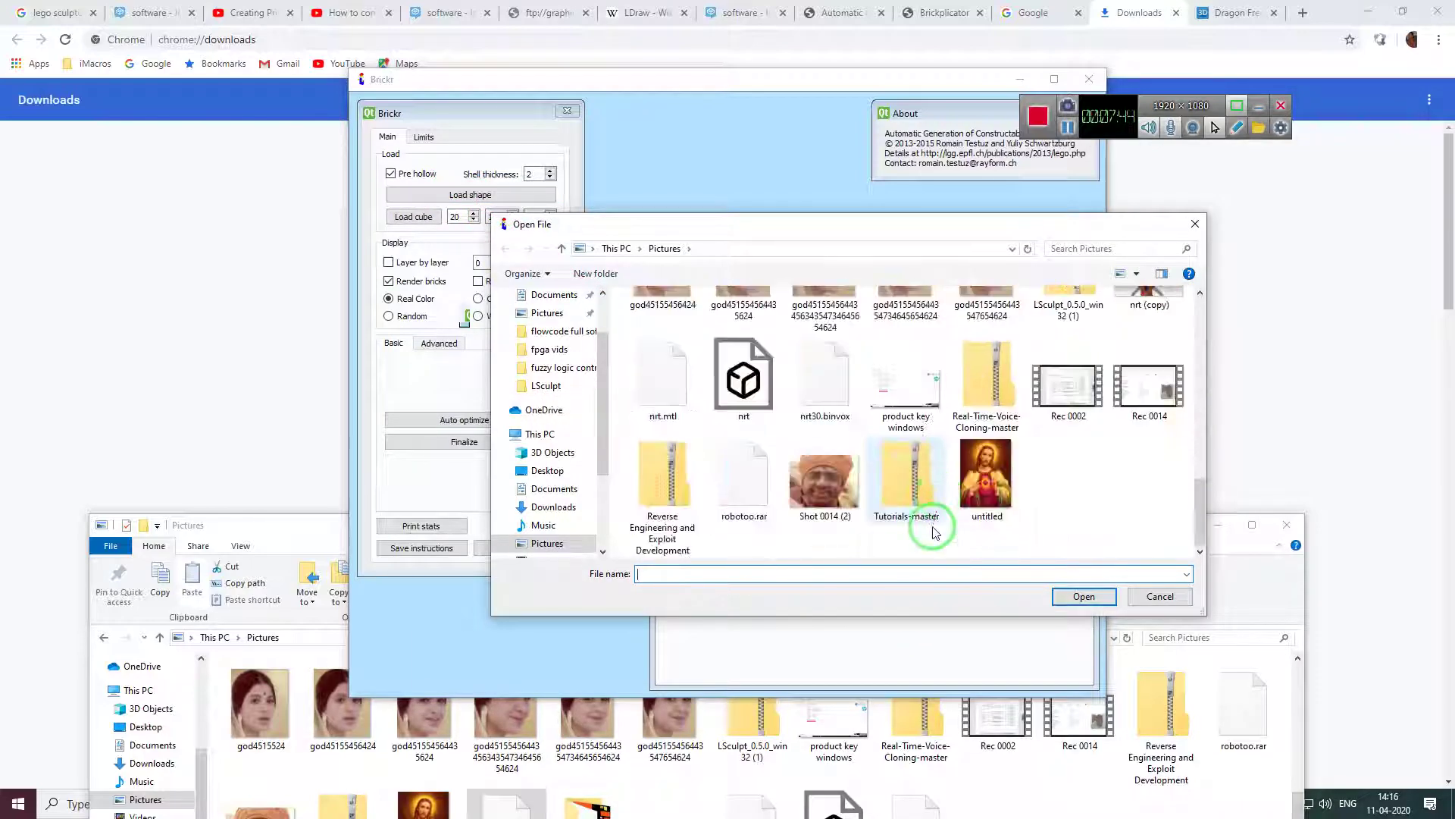
{"action": "left_click", "coordinate": [745, 379]}
{"action": "left_click", "coordinate": [1084, 596]}
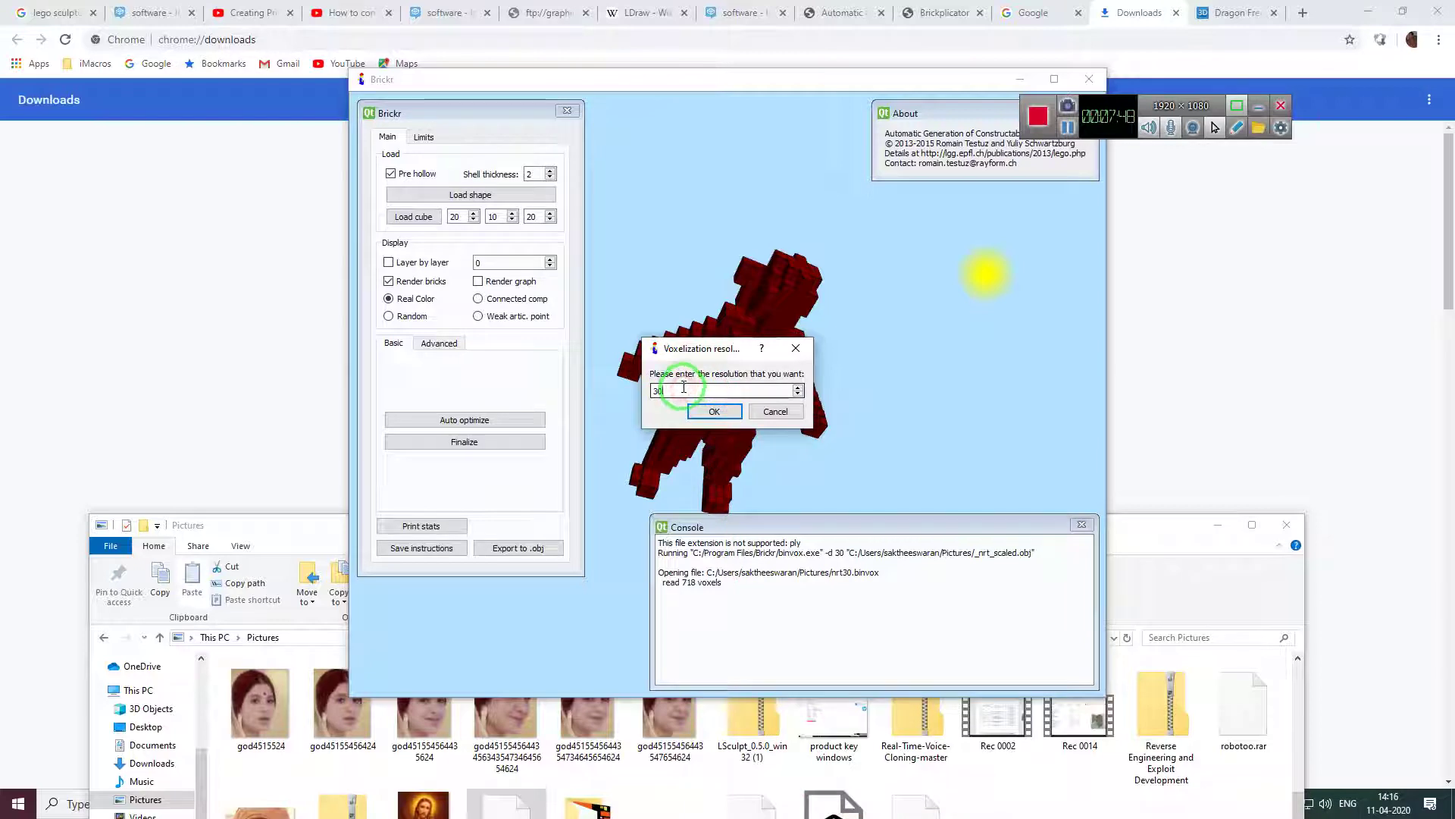
{"action": "left_click", "coordinate": [692, 410]}
{"action": "left_click", "coordinate": [741, 463]}
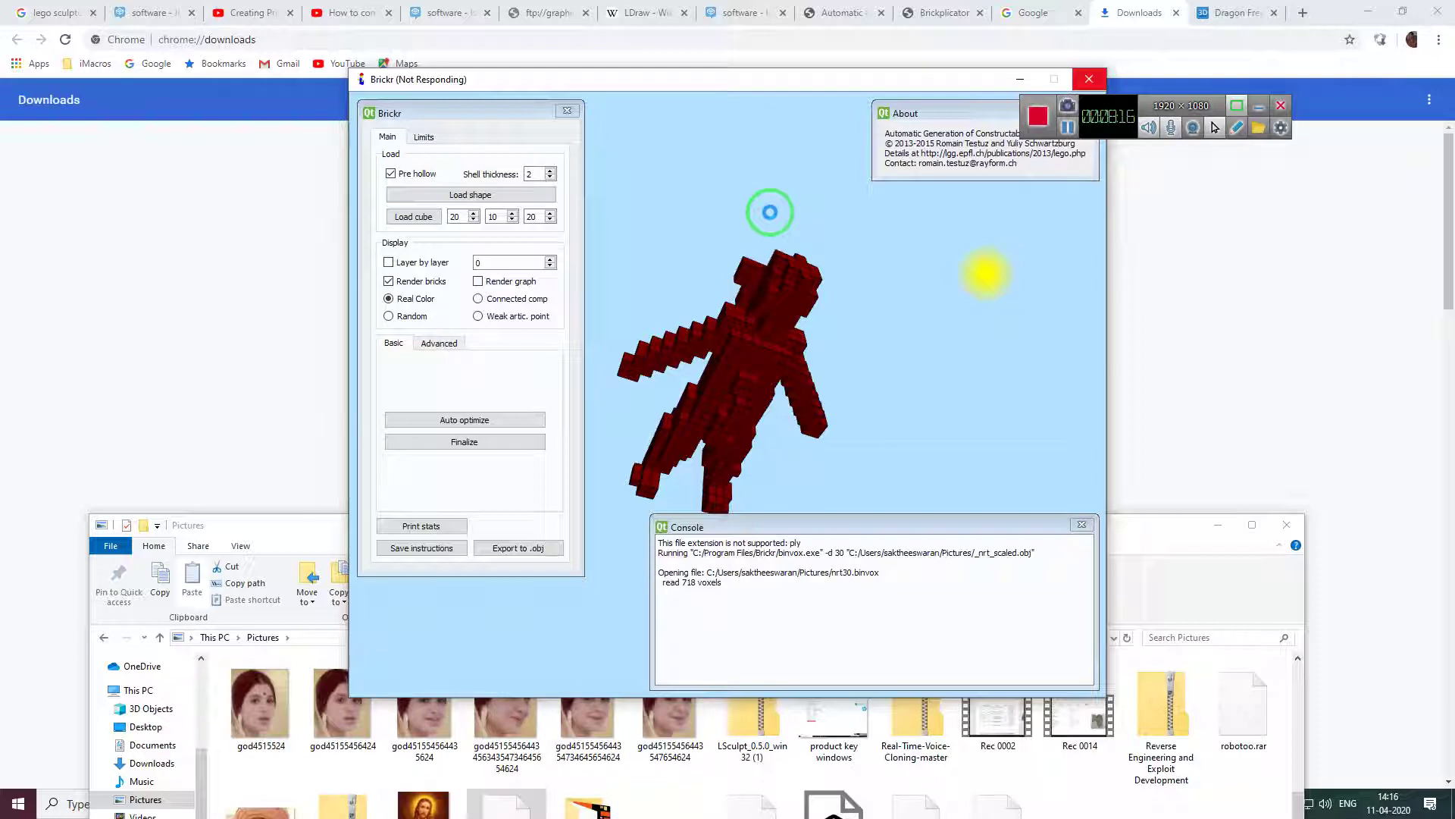
Rotate and zoom the denser resolution-300 brick Naruto to inspect it from several sides.
{"action": "left_click", "coordinate": [1069, 128]}
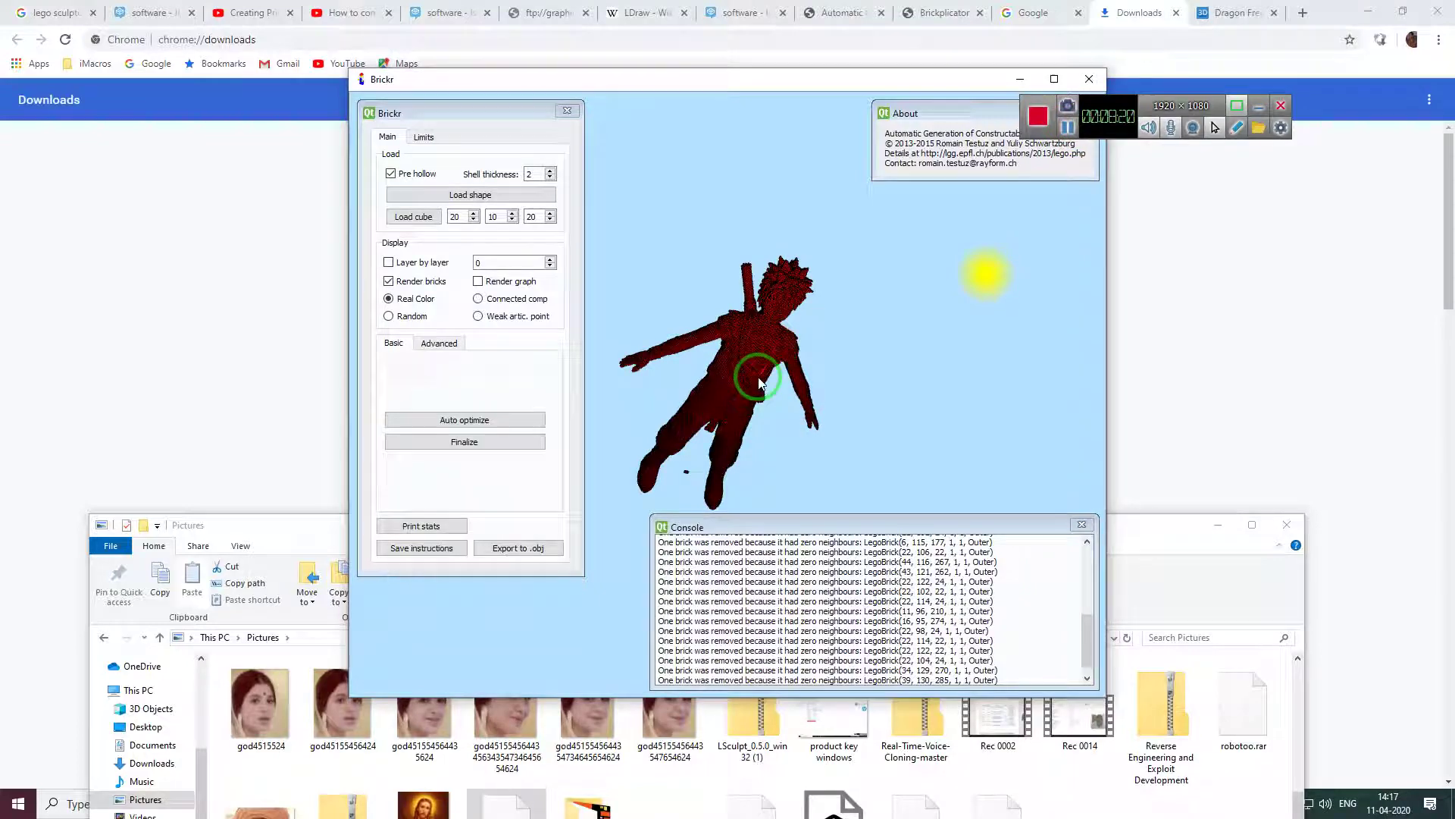
{"action": "left_click_drag", "start_coordinate": [725, 411], "coordinate": [753, 335]}
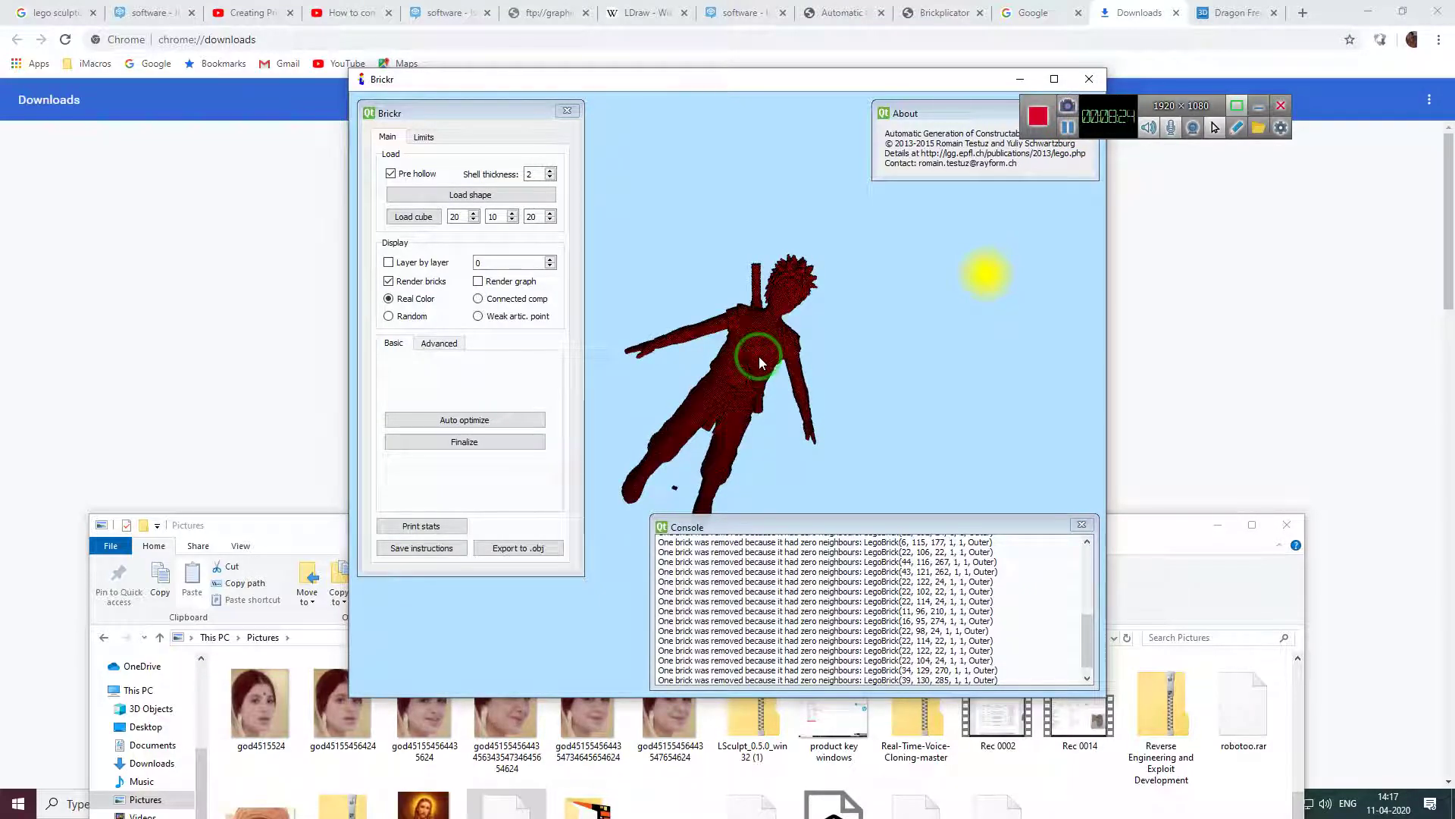
{"action": "scroll", "coordinate": [757, 357], "scroll_direction": "up", "scroll_amount": 5}
{"action": "scroll", "coordinate": [944, 203], "scroll_direction": "up", "scroll_amount": 3}
{"action": "left_click_drag", "start_coordinate": [944, 204], "coordinate": [742, 390]}
{"action": "left_click_drag", "start_coordinate": [772, 211], "coordinate": [743, 261]}
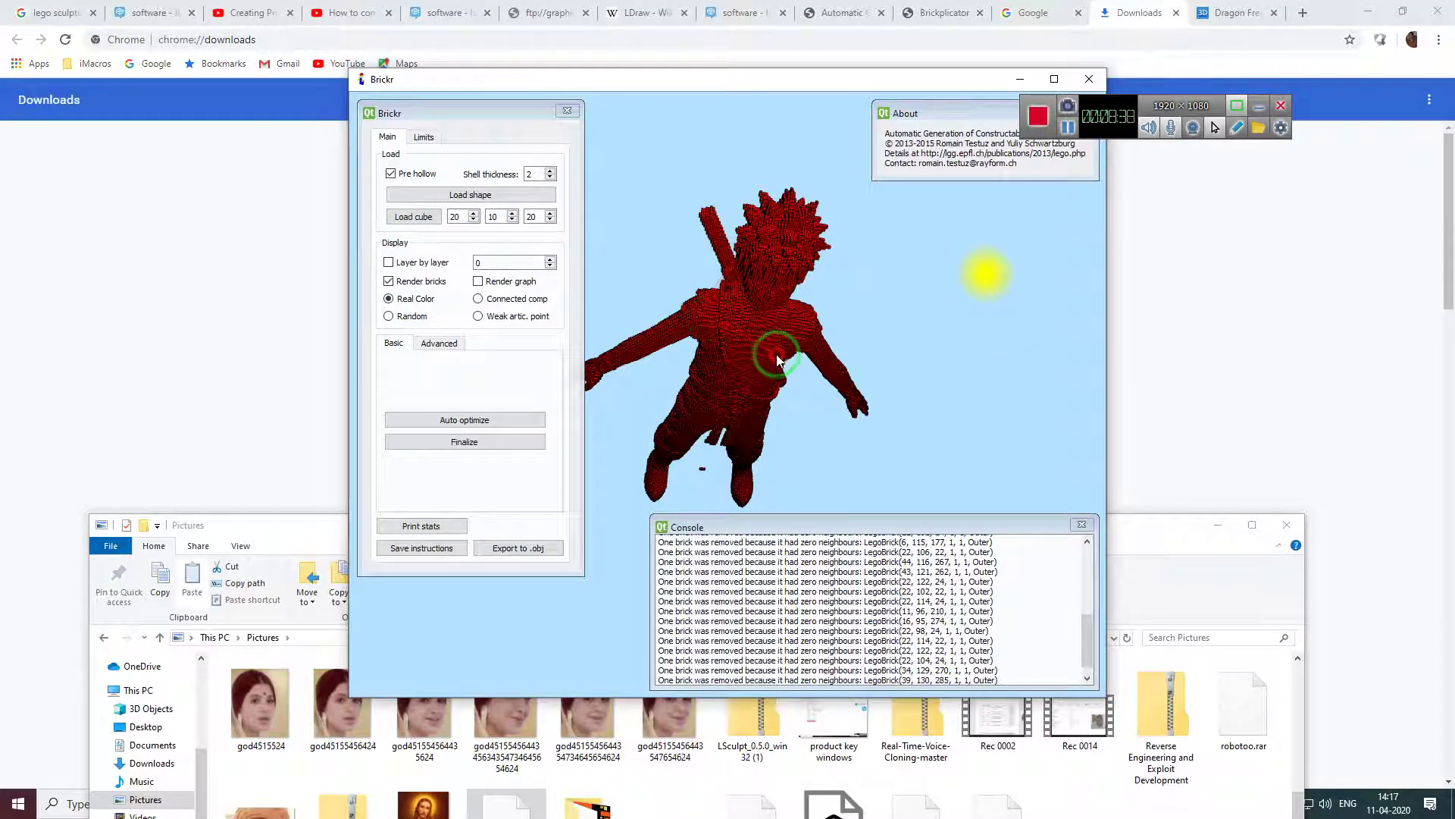
{"action": "left_click_drag", "start_coordinate": [777, 359], "coordinate": [688, 376]}
Export the upright brick figure as the OBJ file gh in Pictures.
{"action": "left_click_drag", "start_coordinate": [685, 301], "coordinate": [675, 220]}
{"action": "left_click", "coordinate": [518, 551]}
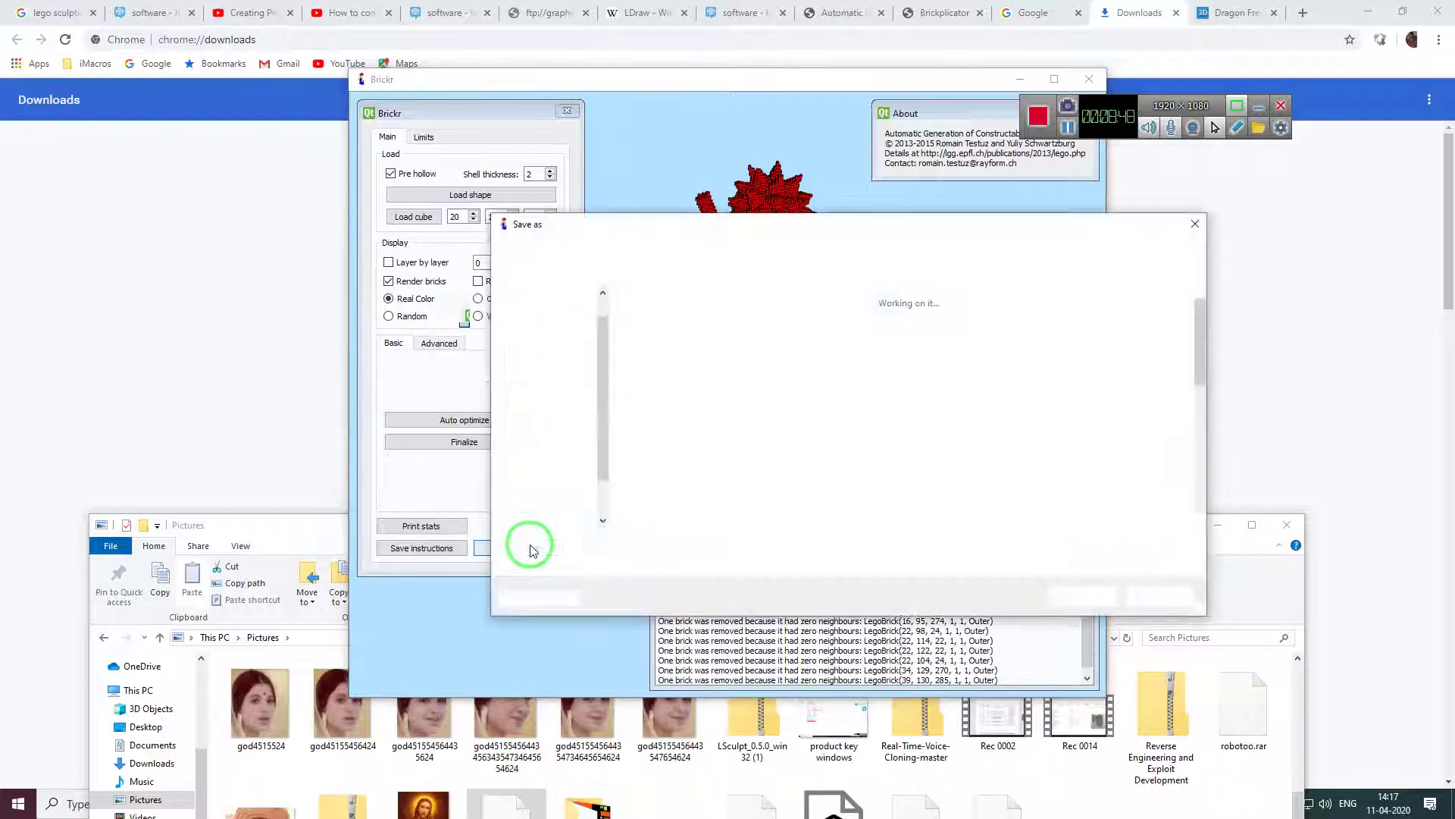
{"action": "left_click", "coordinate": [628, 544]}
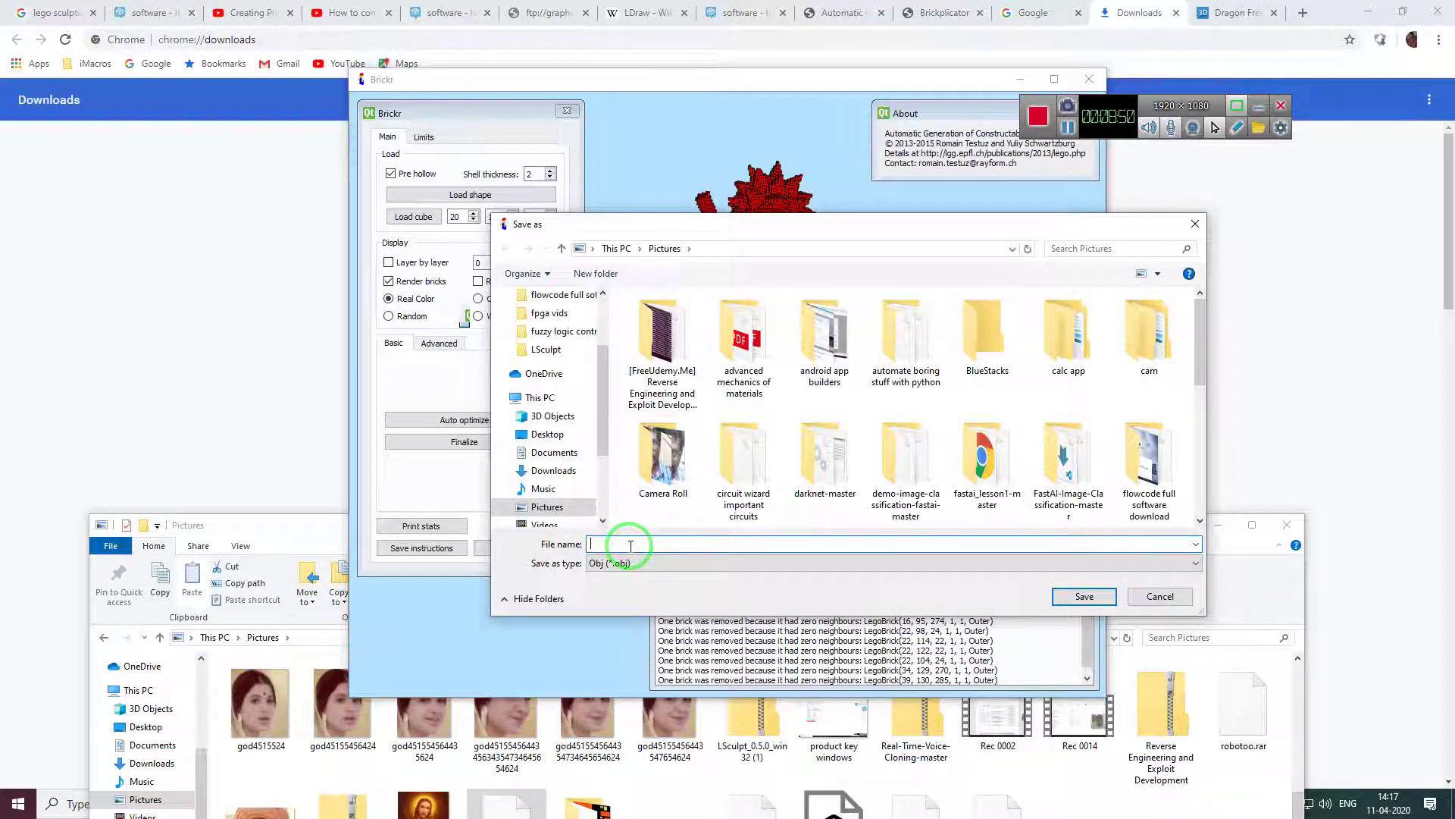
{"action": "type", "text": "gh"}
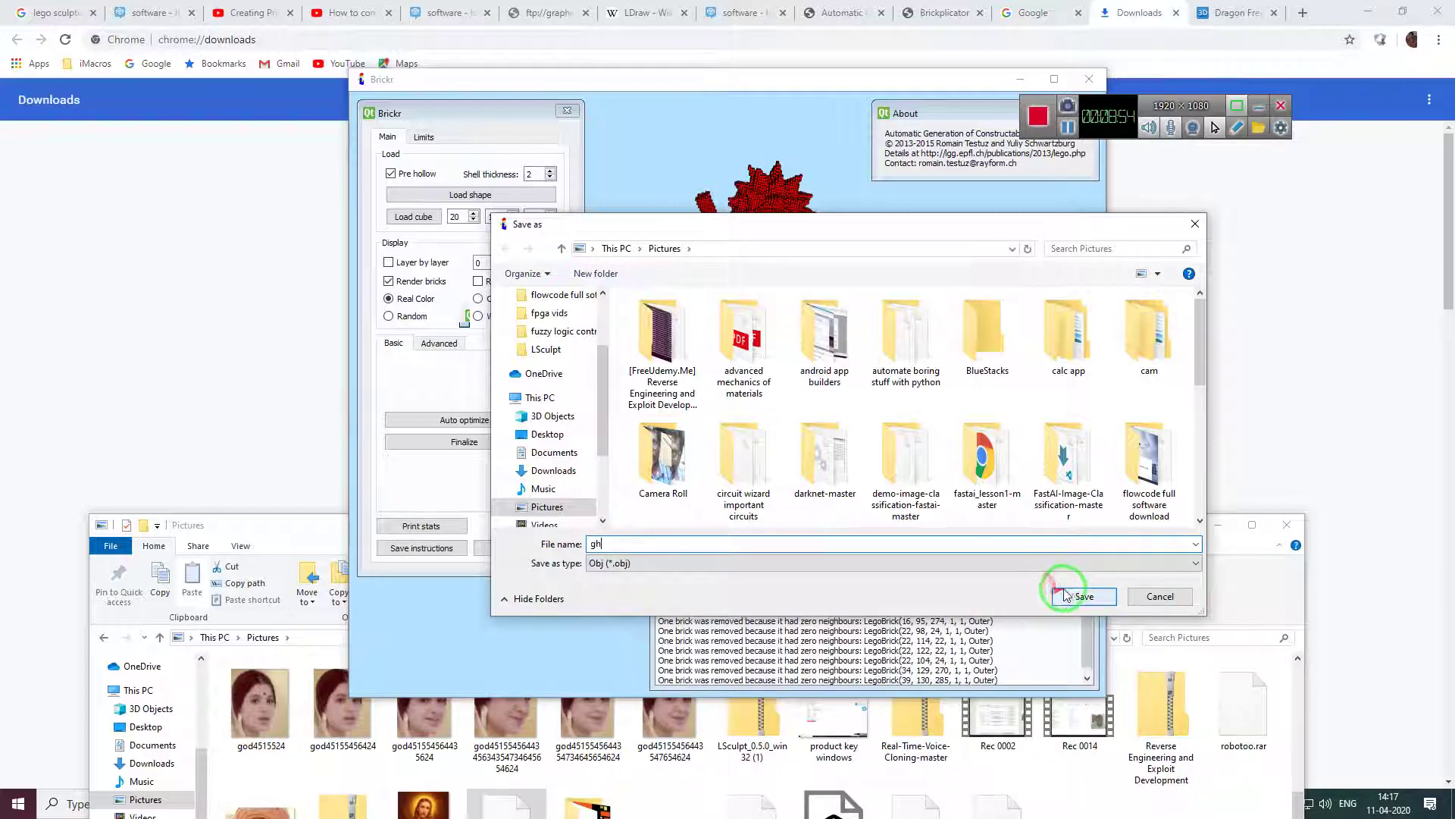
{"action": "left_click", "coordinate": [1077, 598]}
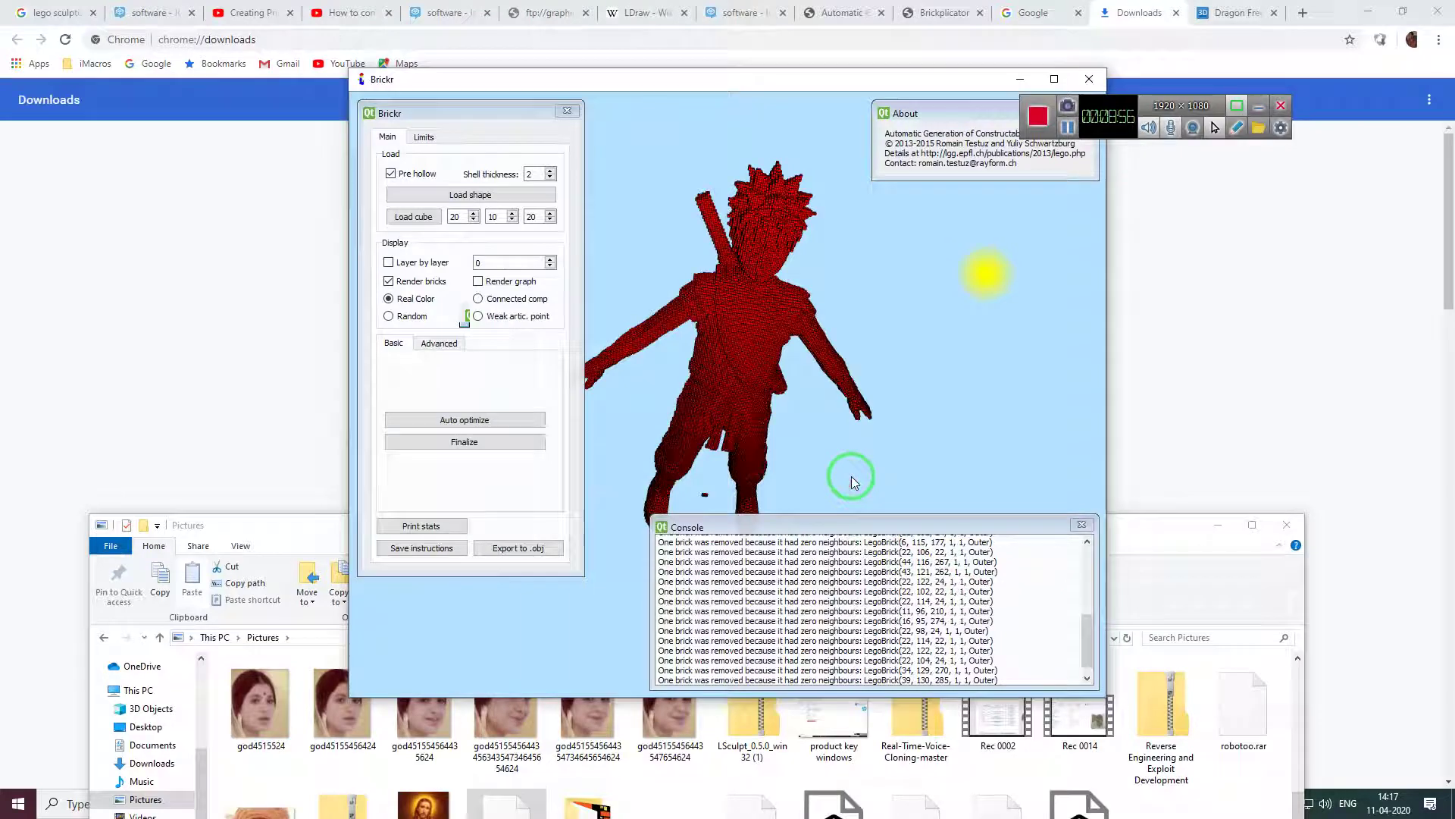
{"action": "left_click_drag", "start_coordinate": [1157, 528], "coordinate": [1182, 350]}
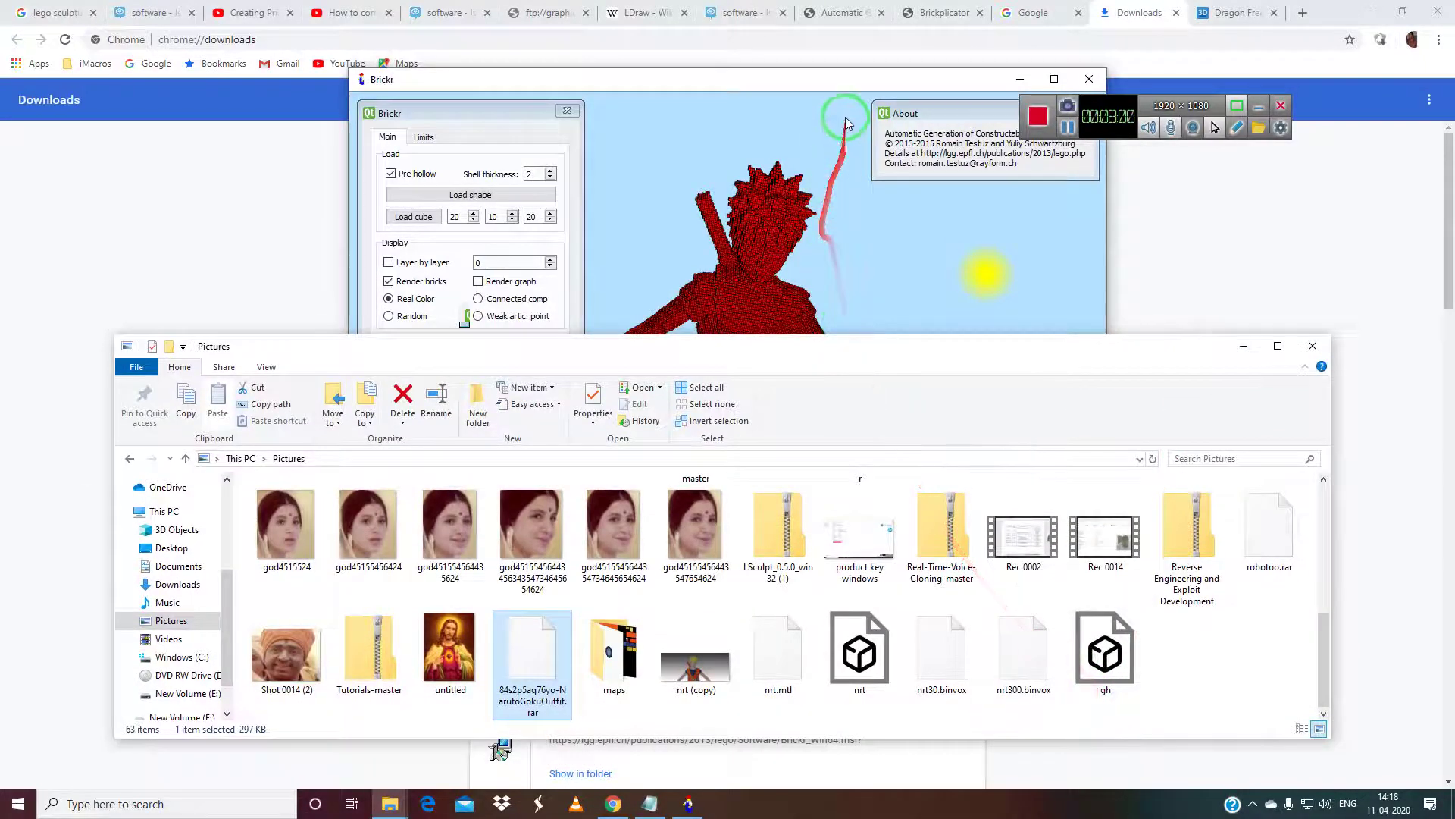
{"action": "left_click", "coordinate": [822, 75]}
{"action": "left_click", "coordinate": [629, 89]}
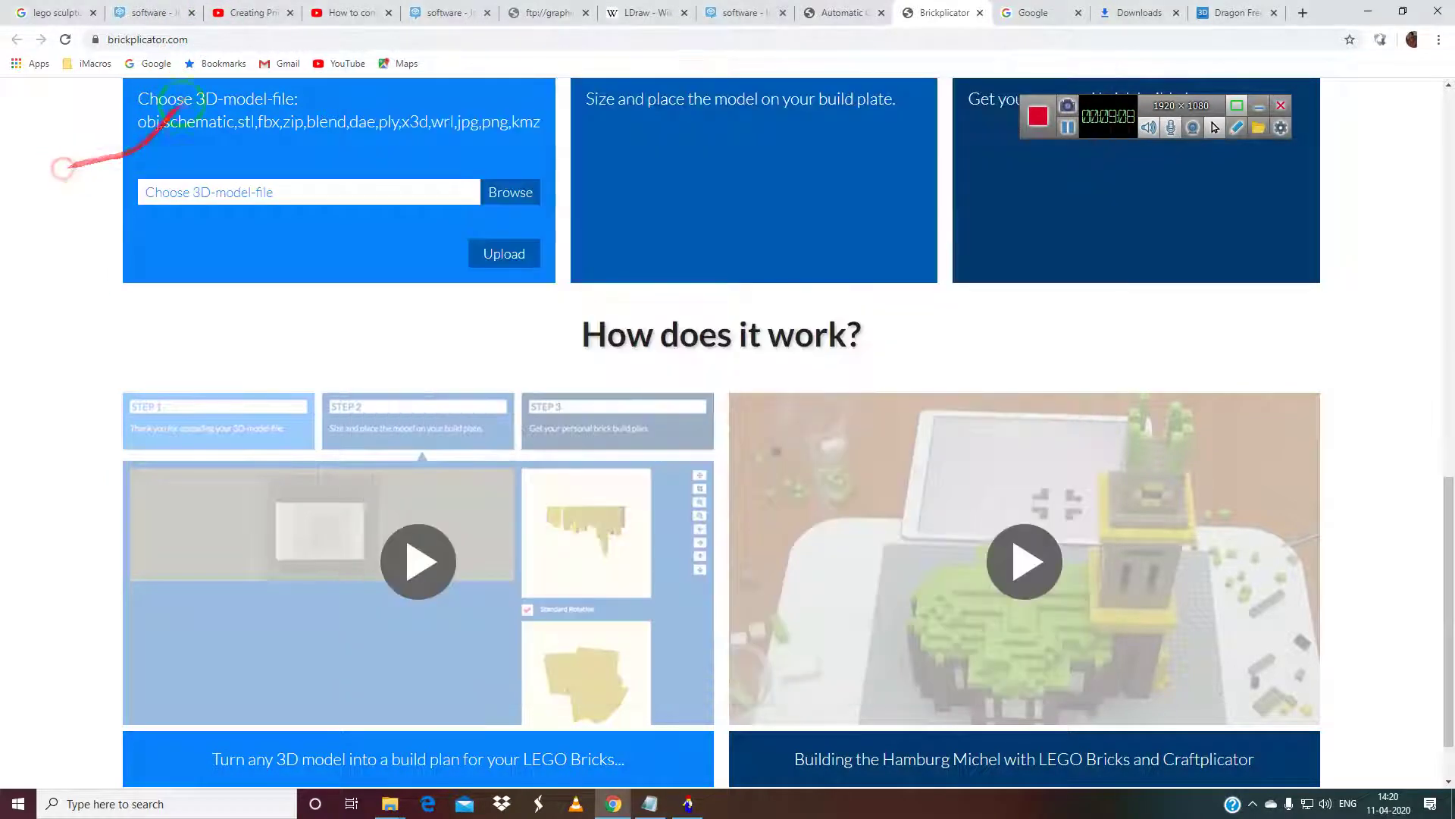
Start the Brickplicator upload form and open its model file picker.
{"action": "double_click", "coordinate": [272, 37]}
{"action": "triple_click", "coordinate": [272, 37]}
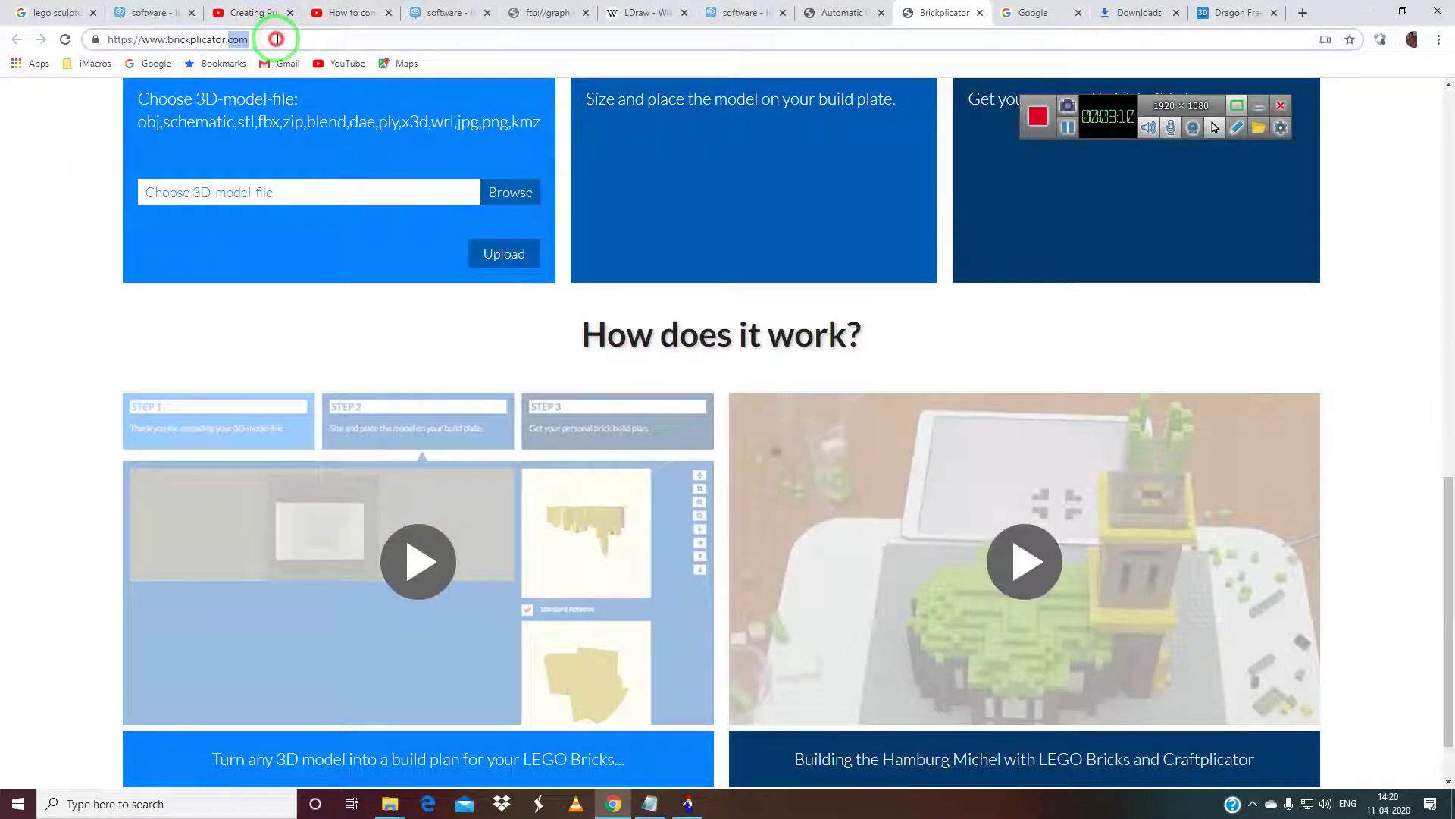
{"action": "left_click", "coordinate": [504, 255]}
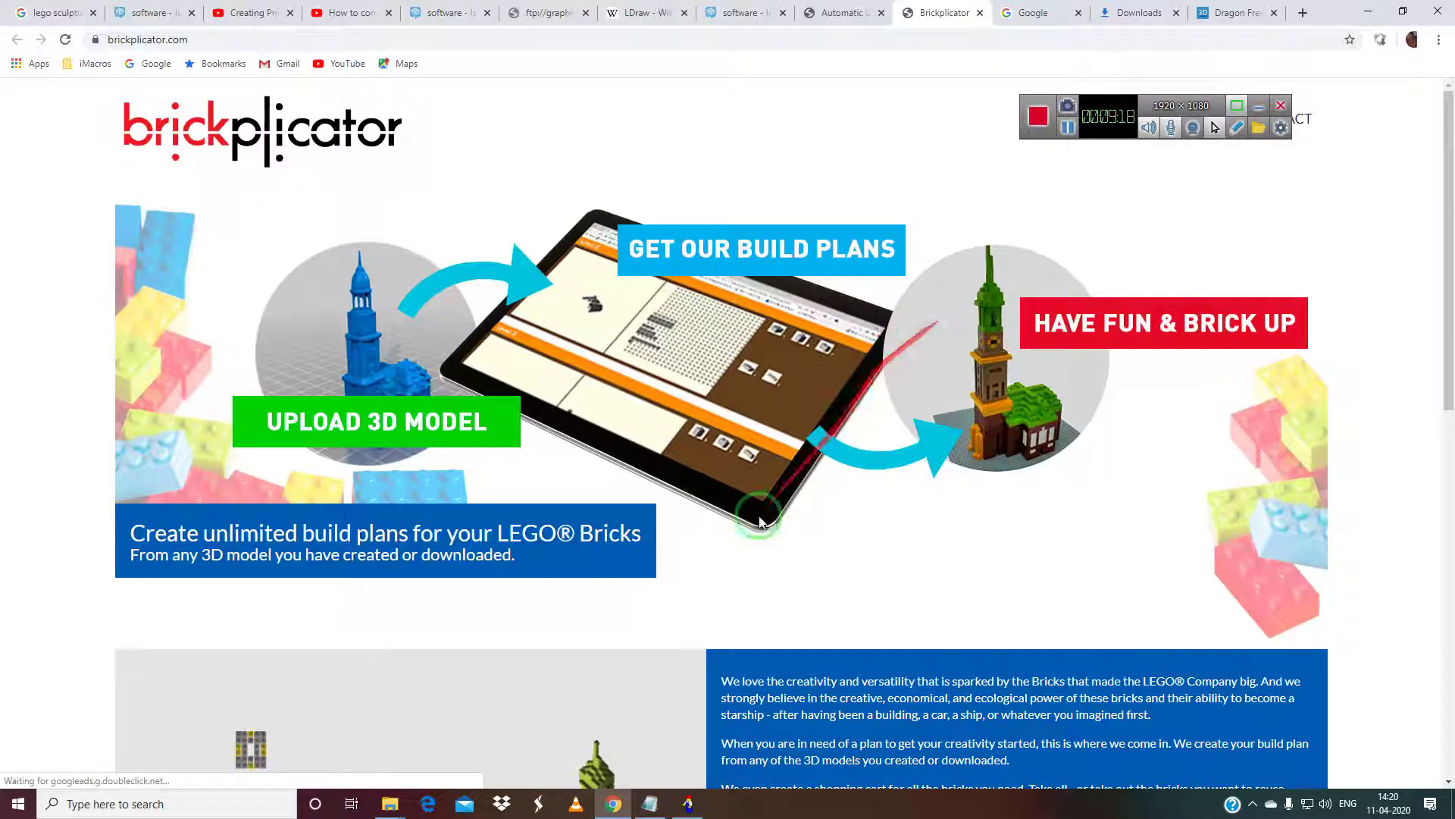
{"action": "scroll", "coordinate": [842, 423], "scroll_direction": "down", "scroll_amount": 10}
{"action": "scroll", "coordinate": [1213, 384], "scroll_direction": "down", "scroll_amount": 3}
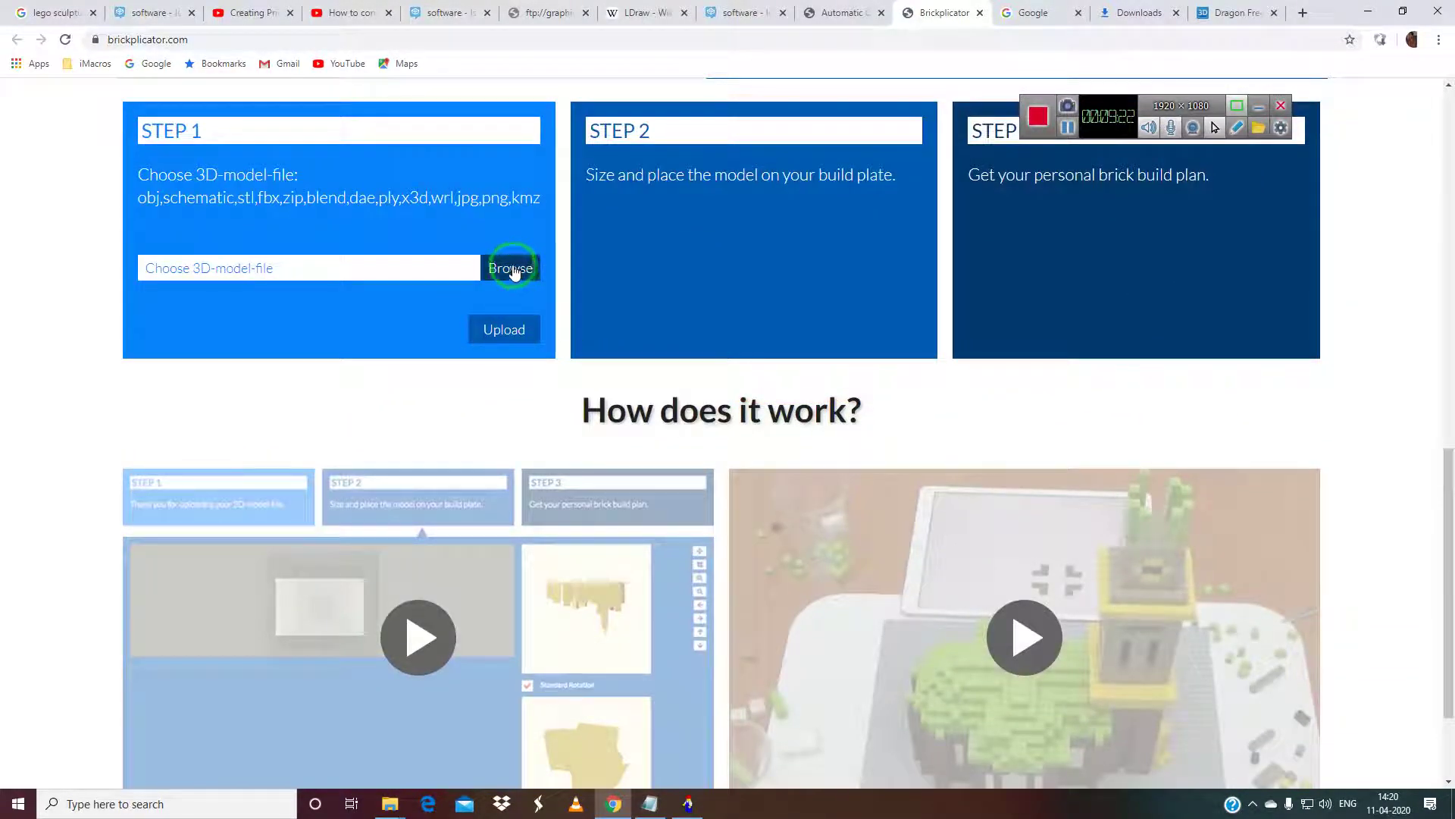
{"action": "left_click", "coordinate": [516, 269]}
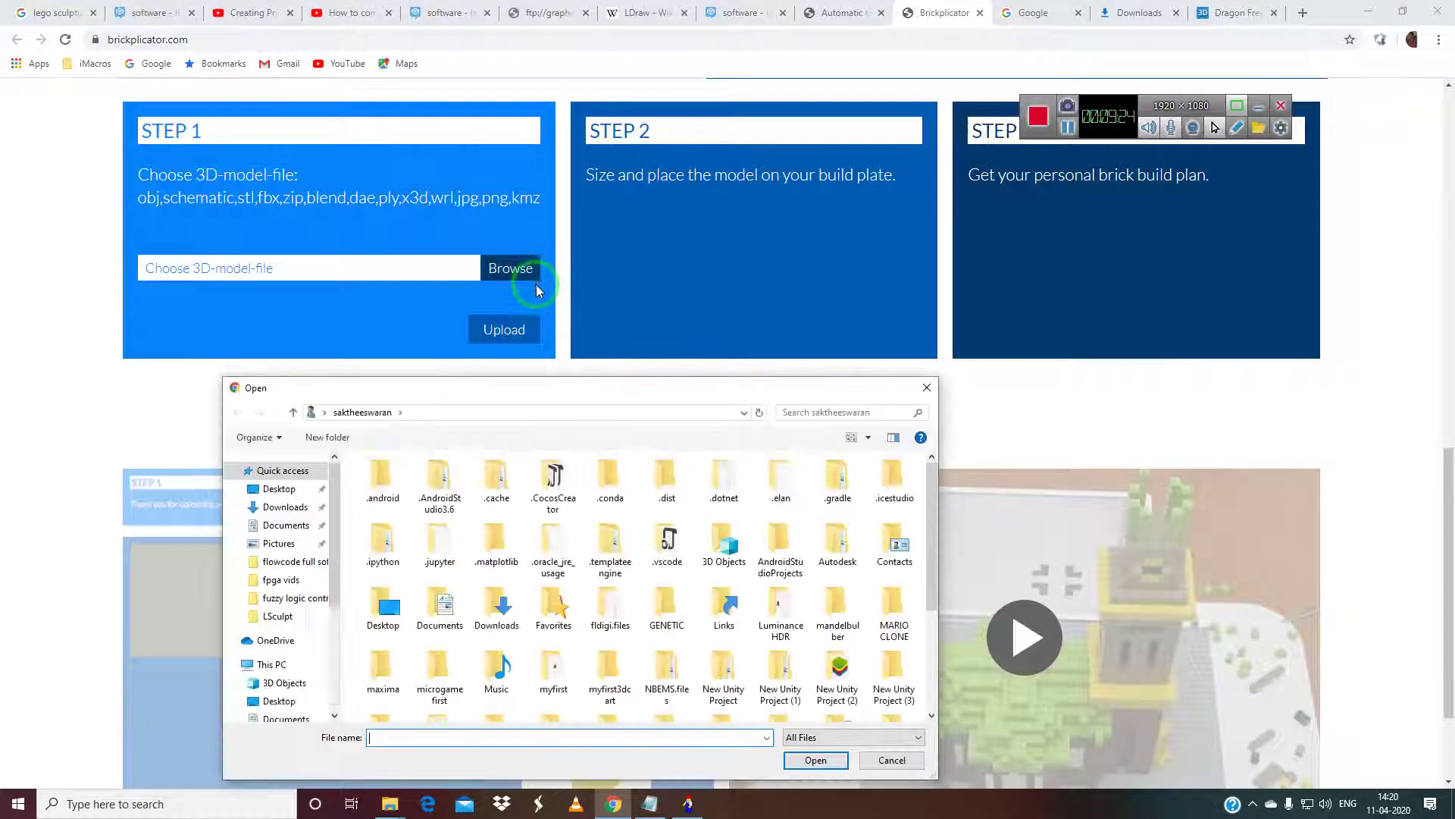
{"action": "left_click_drag", "start_coordinate": [334, 573], "coordinate": [324, 689]}
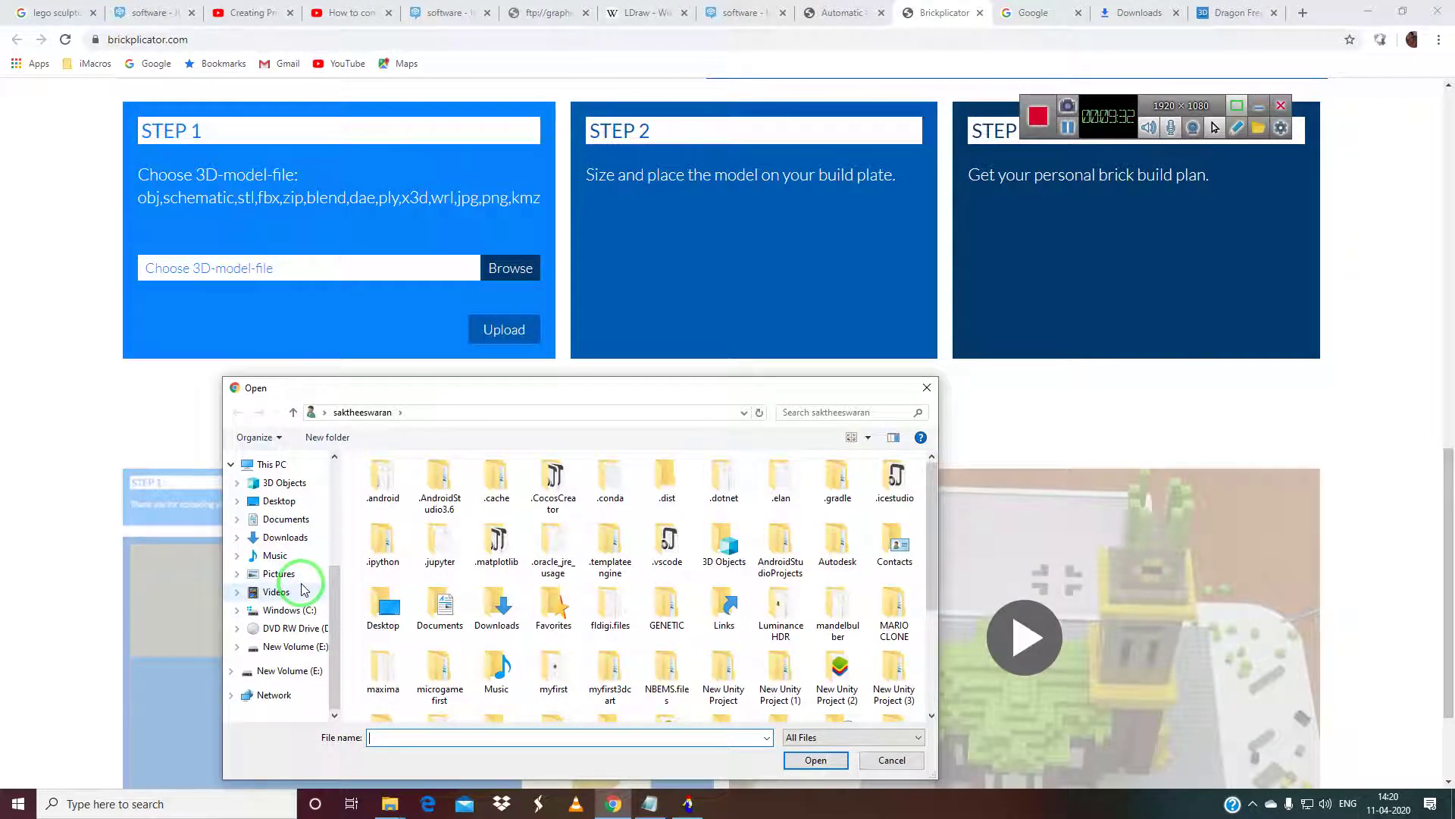
Choose screw jack lab.stl from Documents and upload it to Brickplicator.
{"action": "left_click", "coordinate": [286, 519]}
{"action": "scroll", "coordinate": [667, 565], "scroll_direction": "down", "scroll_amount": 5}
{"action": "scroll", "coordinate": [683, 566], "scroll_direction": "down", "scroll_amount": 10}
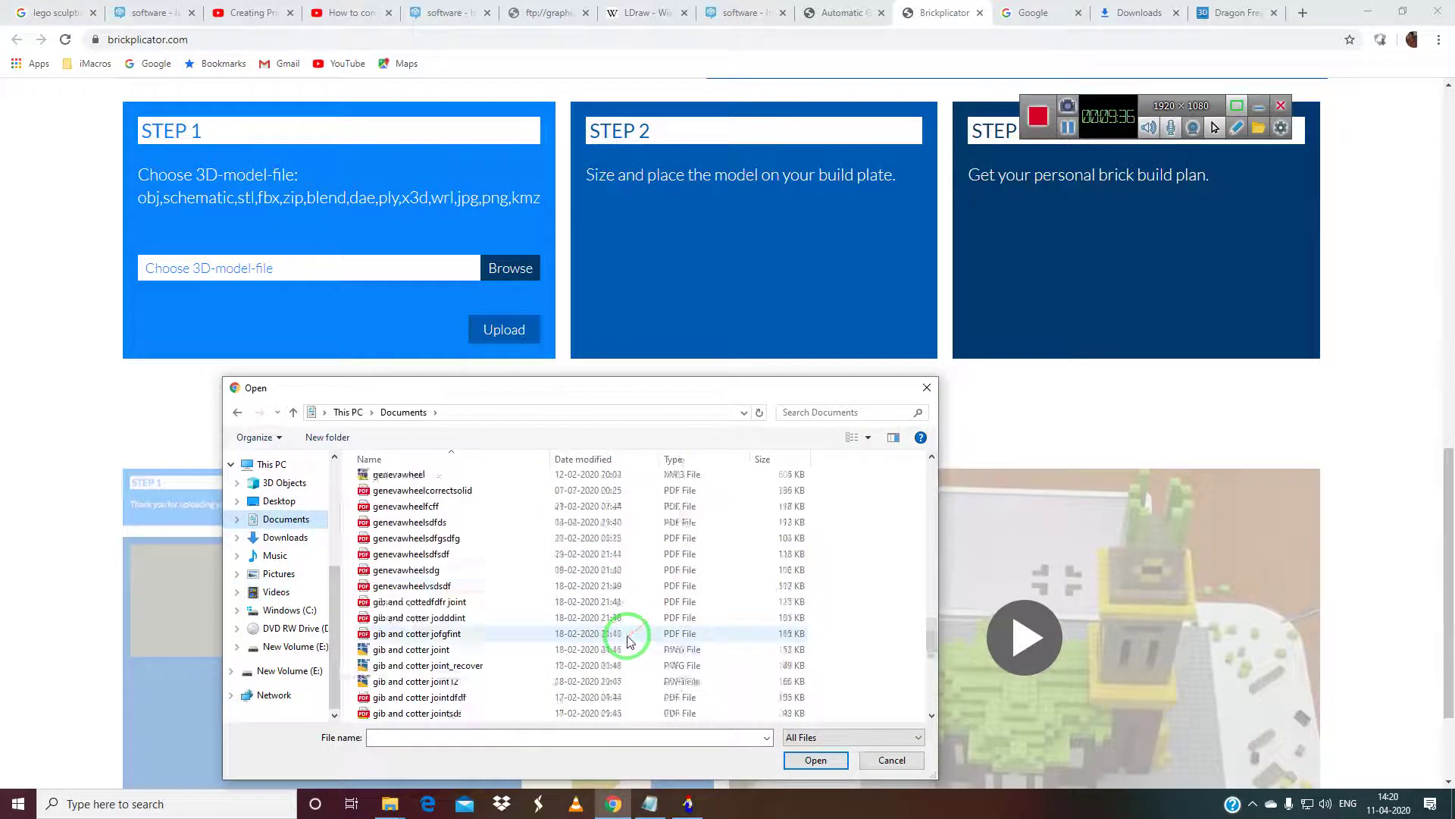
{"action": "left_click", "coordinate": [415, 636]}
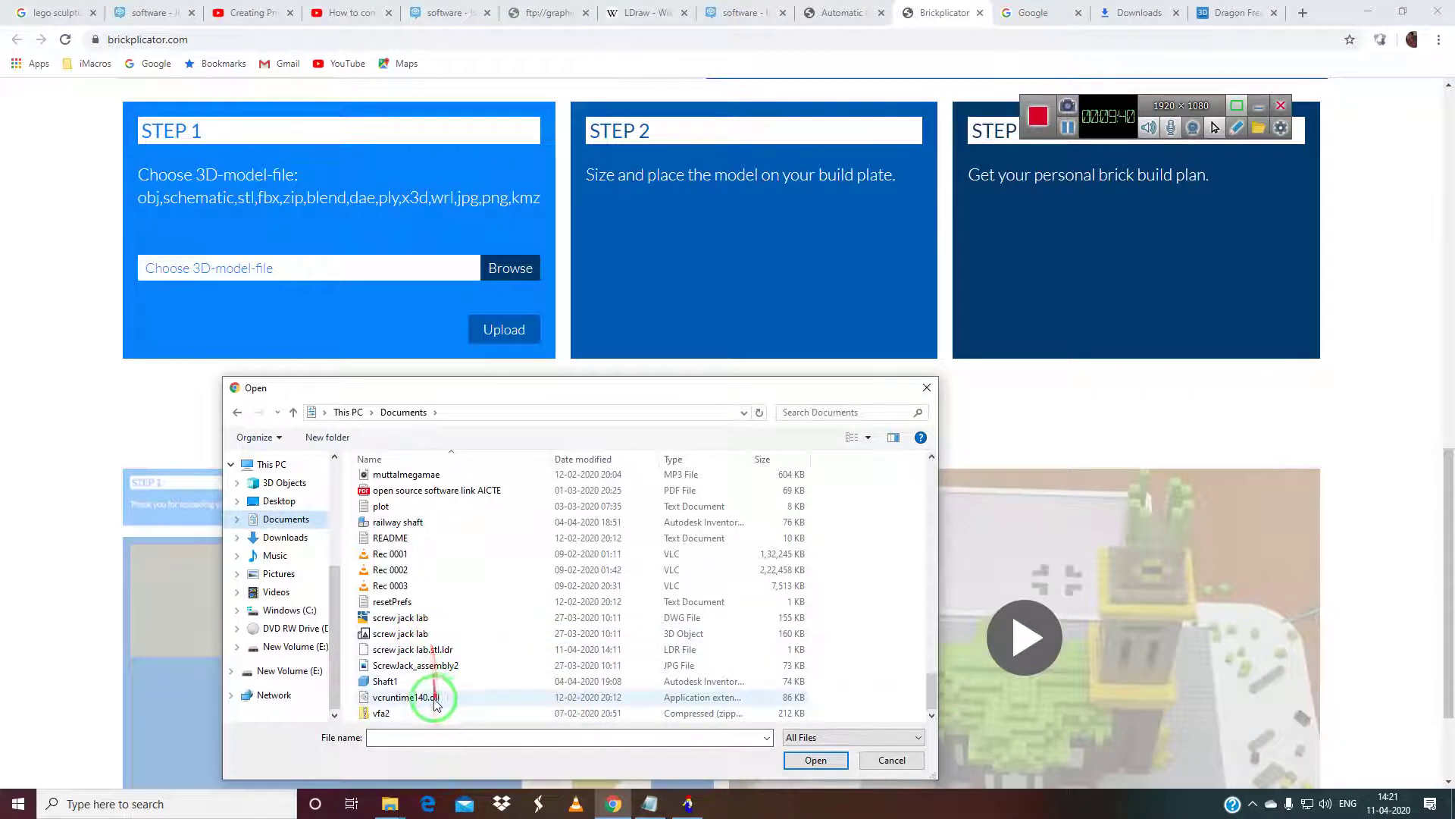
{"action": "scroll", "coordinate": [445, 665], "scroll_direction": "up", "scroll_amount": 1}
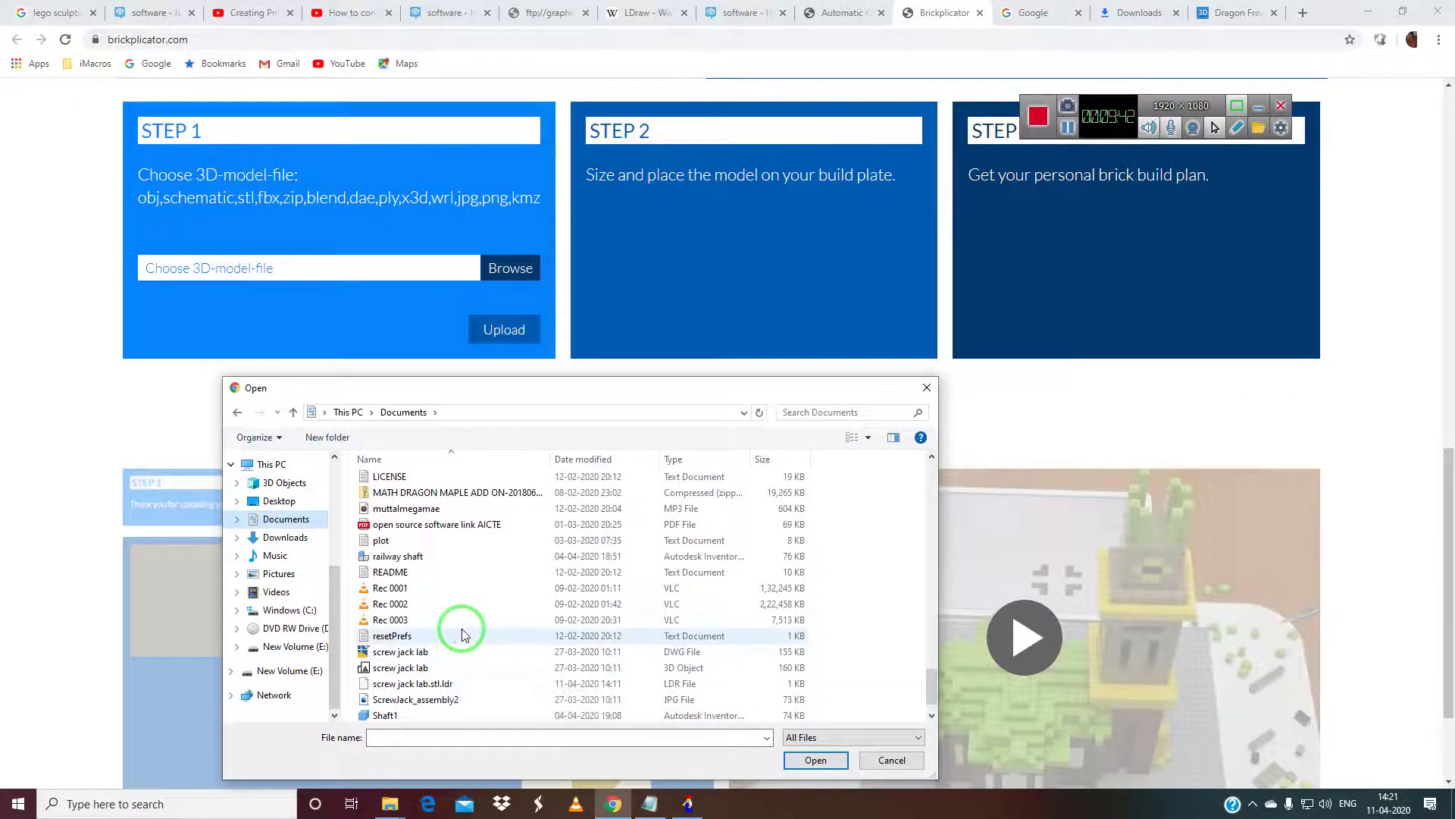
{"action": "left_click", "coordinate": [414, 680]}
{"action": "left_click", "coordinate": [413, 667]}
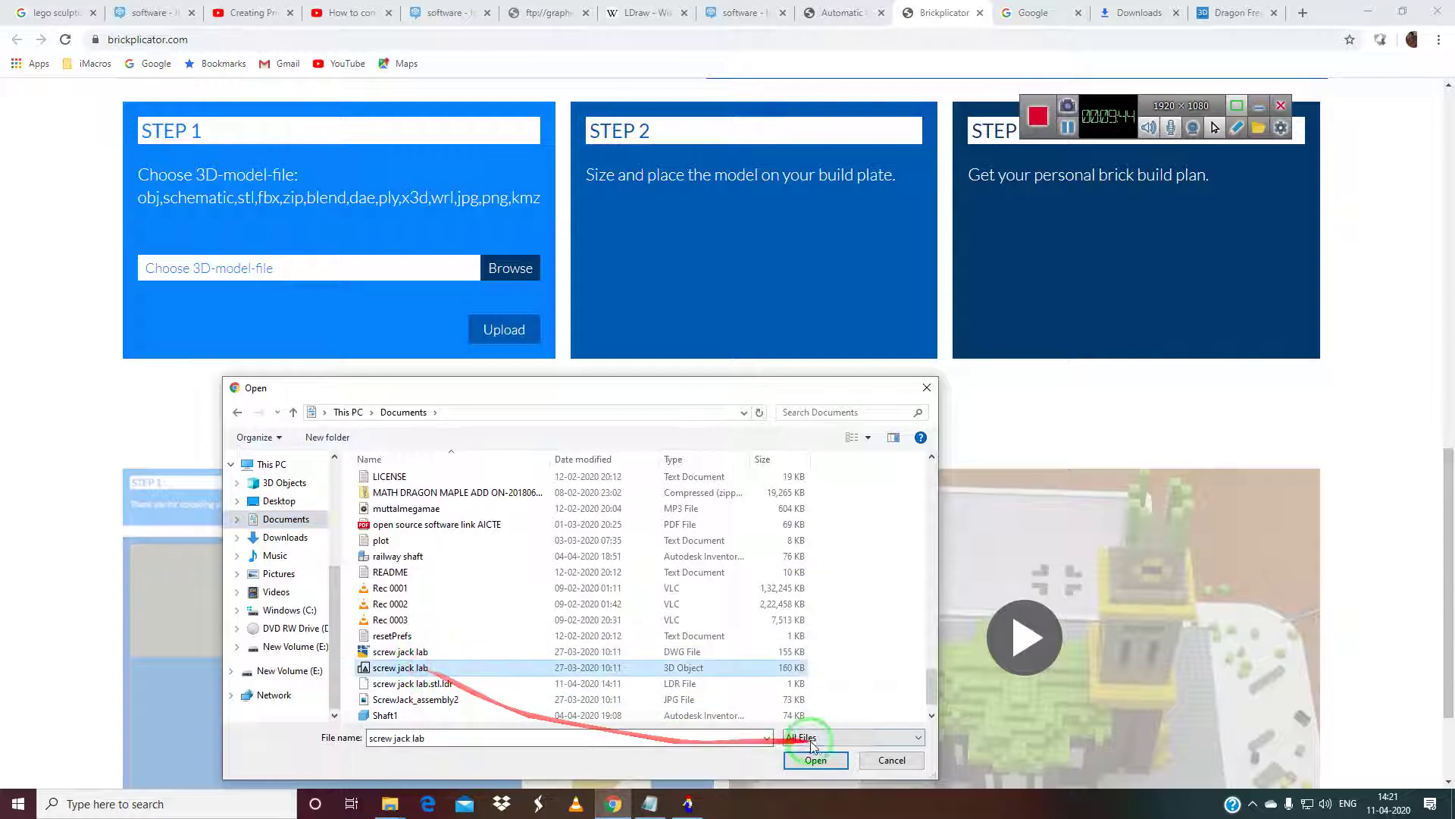
{"action": "left_click", "coordinate": [814, 759]}
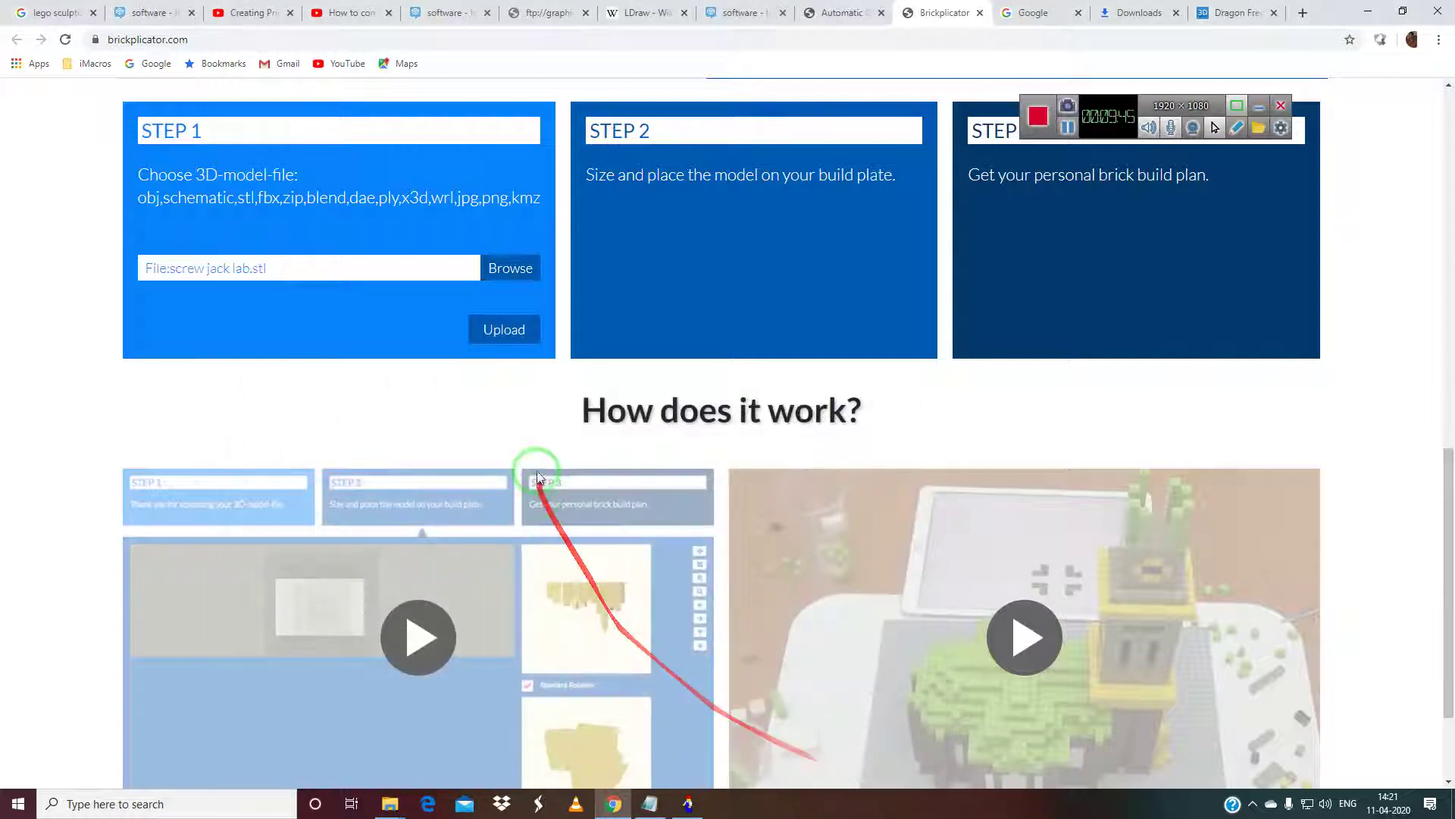
{"action": "left_click", "coordinate": [504, 330]}
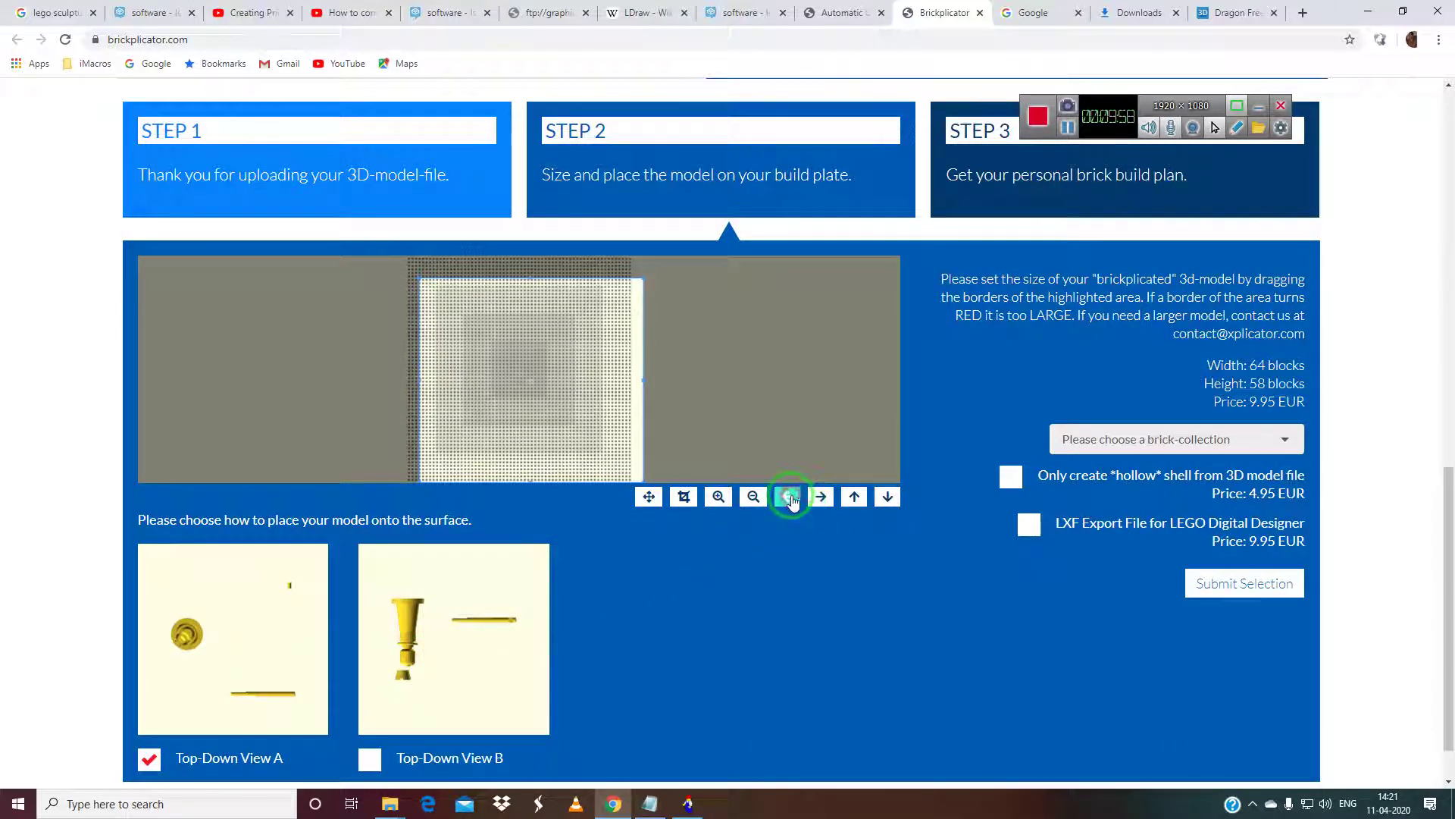
Adjust the model position, pick the all_current_lego_colors collection and request an LXF export.
{"action": "left_click", "coordinate": [858, 502]}
{"action": "left_click", "coordinate": [887, 500]}
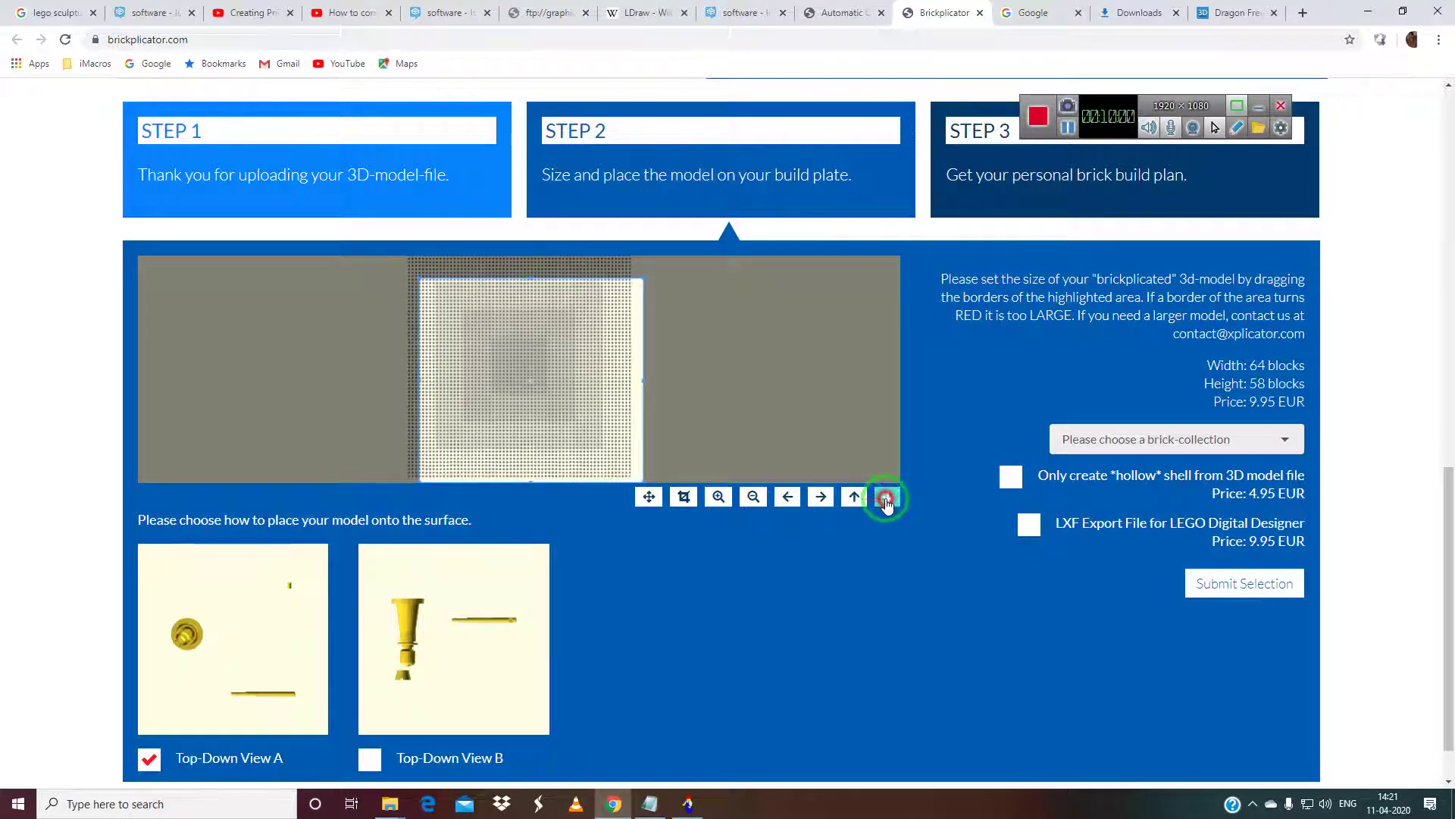
{"action": "left_click", "coordinate": [1127, 437]}
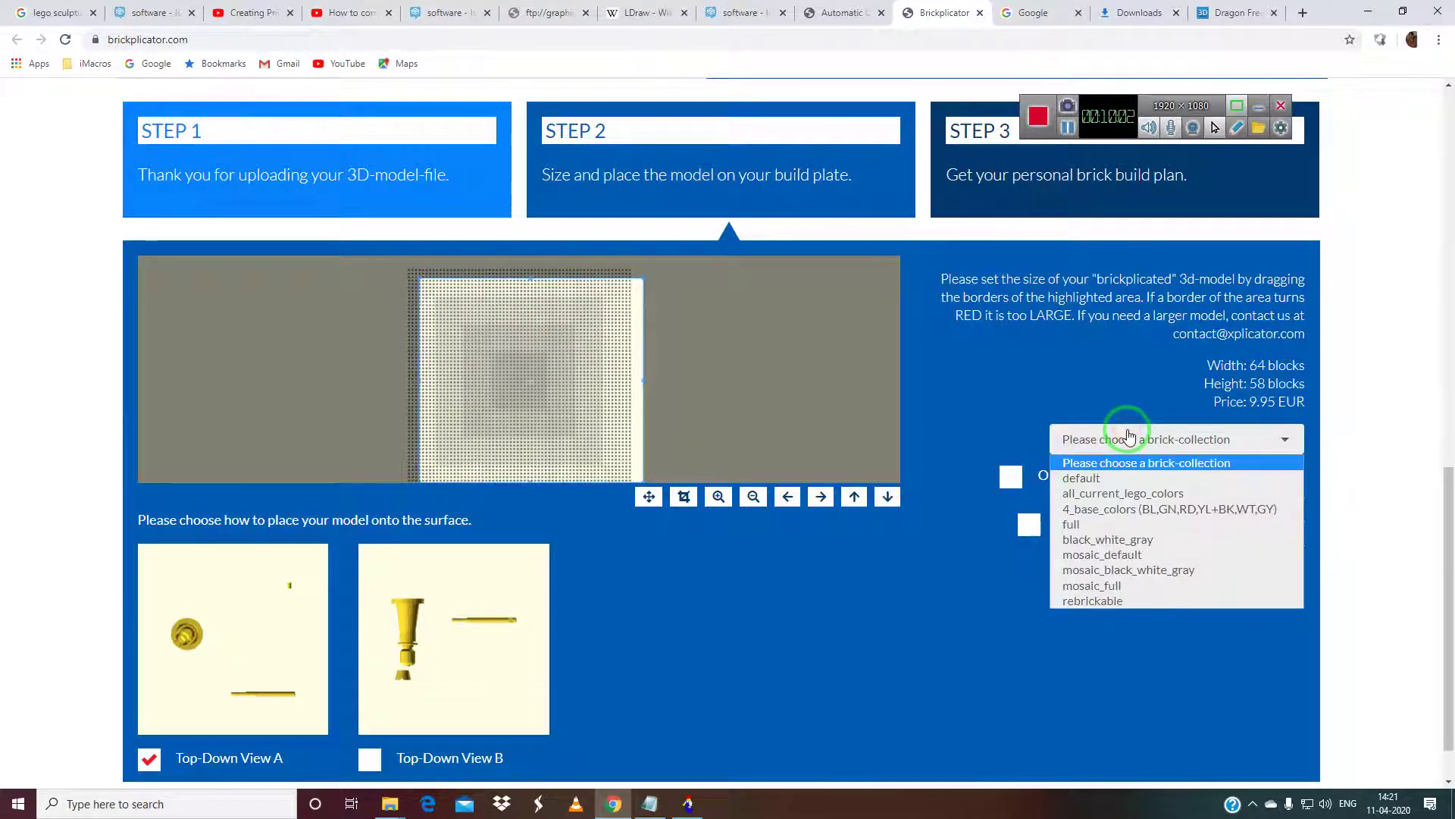
{"action": "left_click", "coordinate": [1108, 493]}
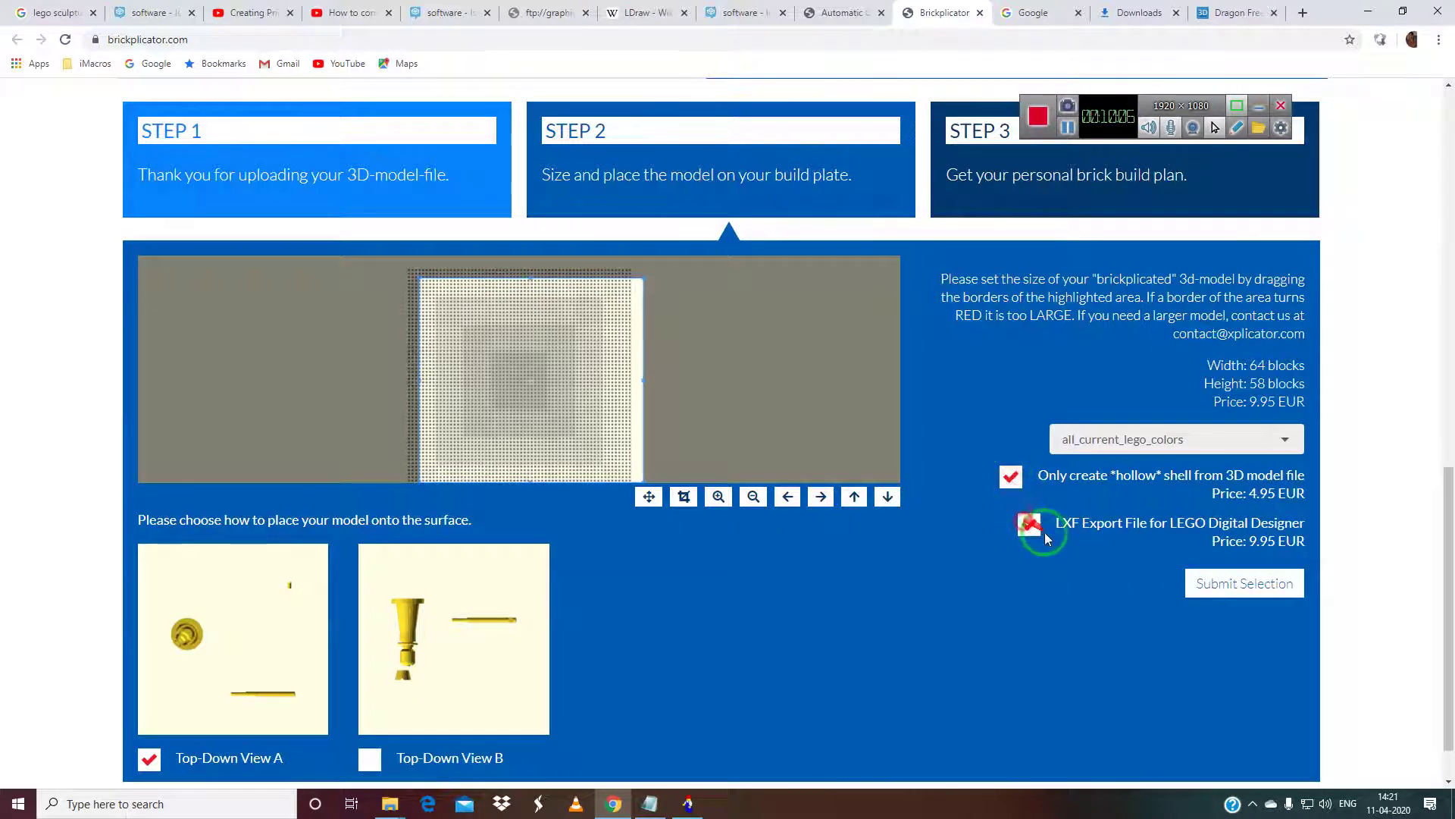
{"action": "left_click", "coordinate": [1215, 584]}
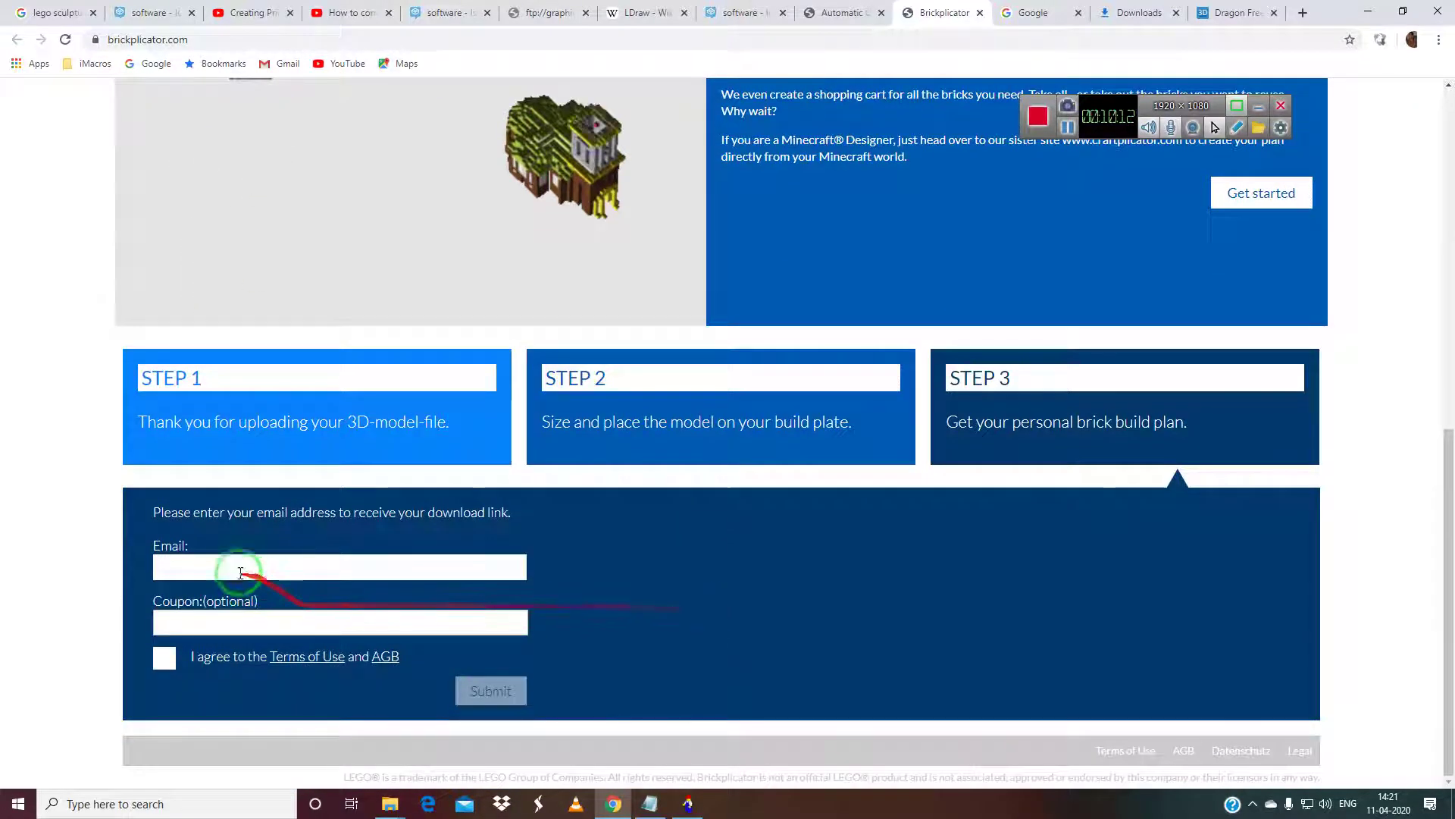
Enter the e-mail address, pass the optional coupon field and submit the build-plan request.
{"action": "type", "text": "cfgv"}
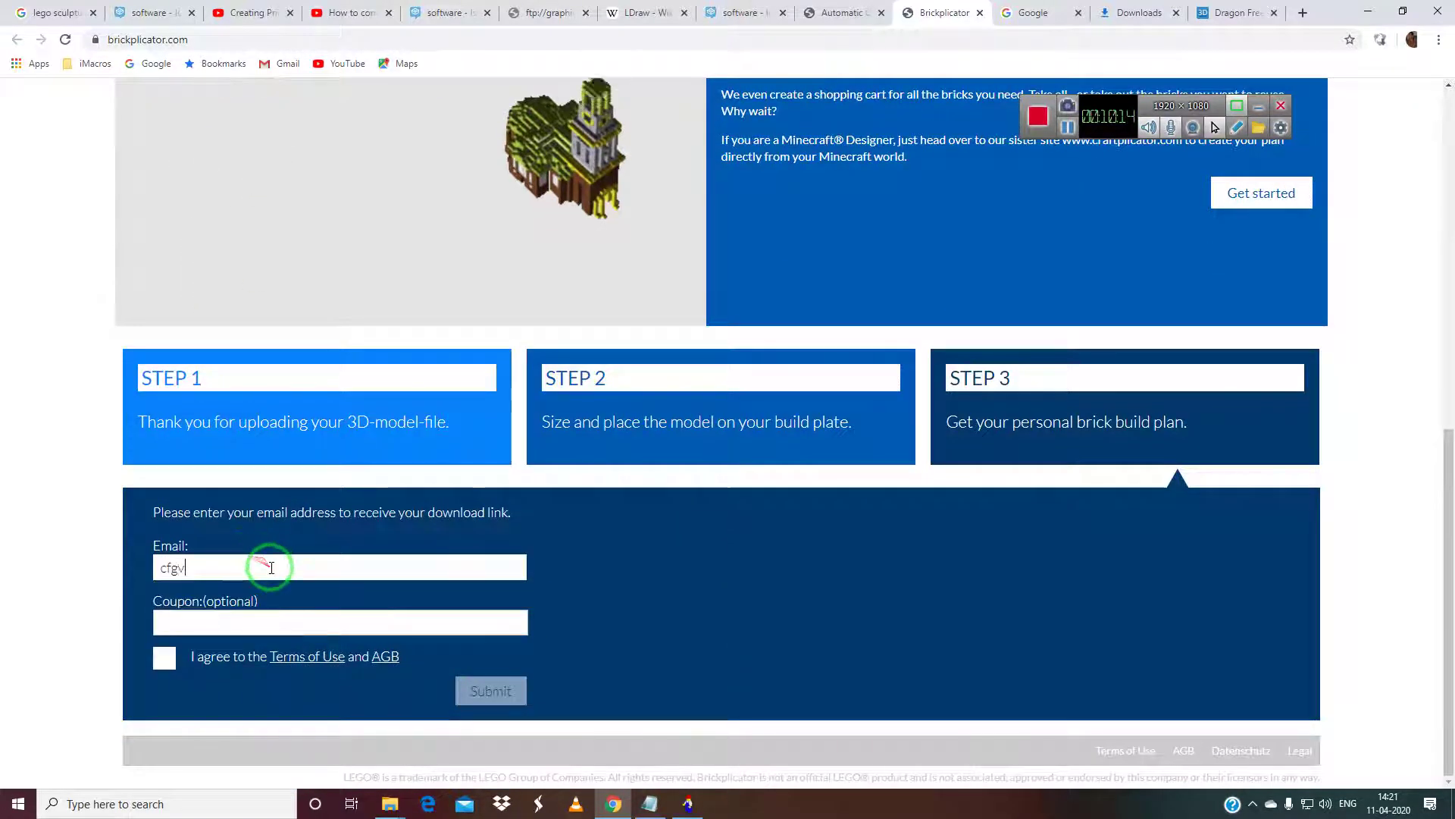
{"action": "left_click_drag", "start_coordinate": [271, 567], "coordinate": [160, 559]}
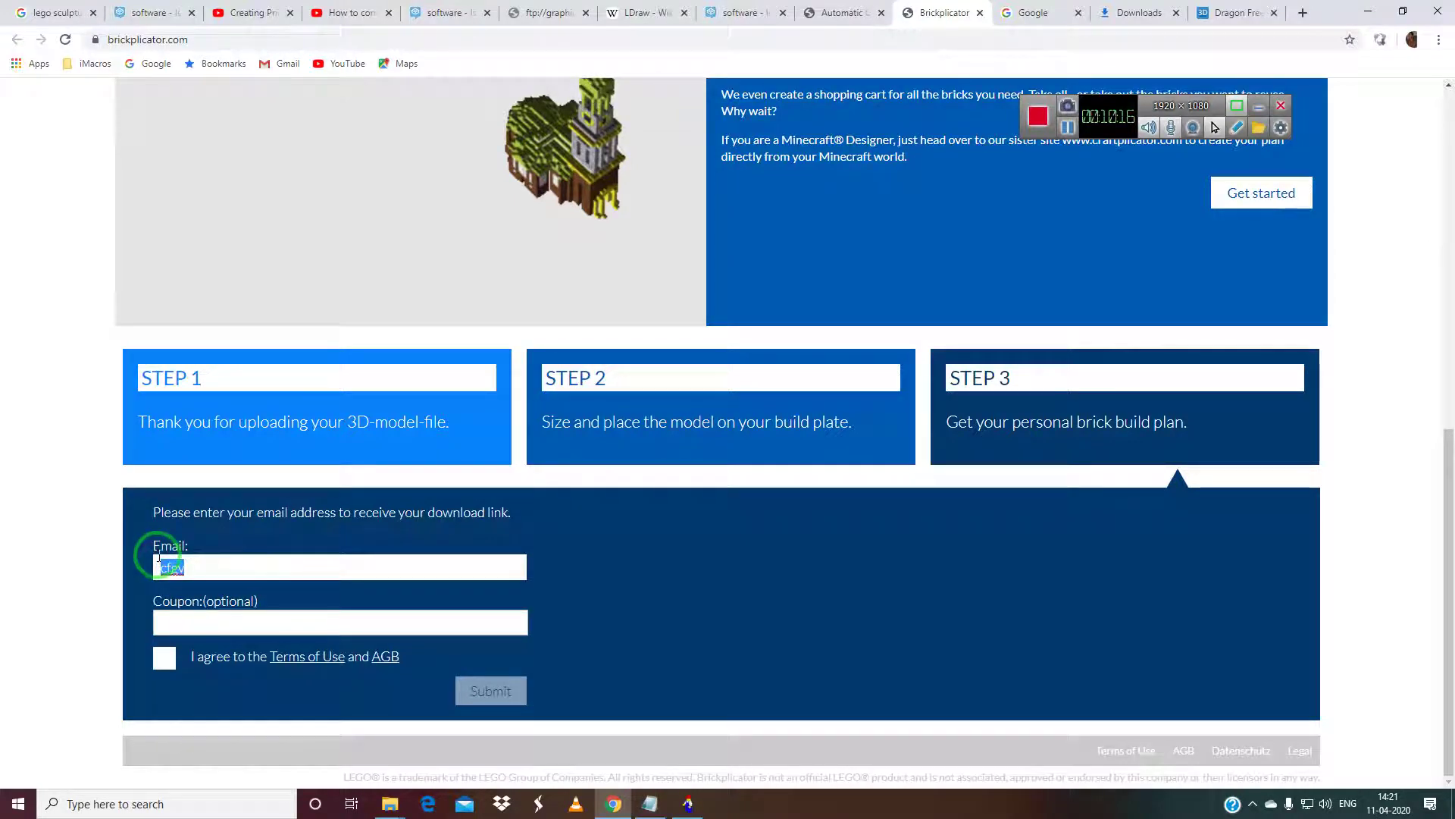
{"action": "type", "text": "bola"}
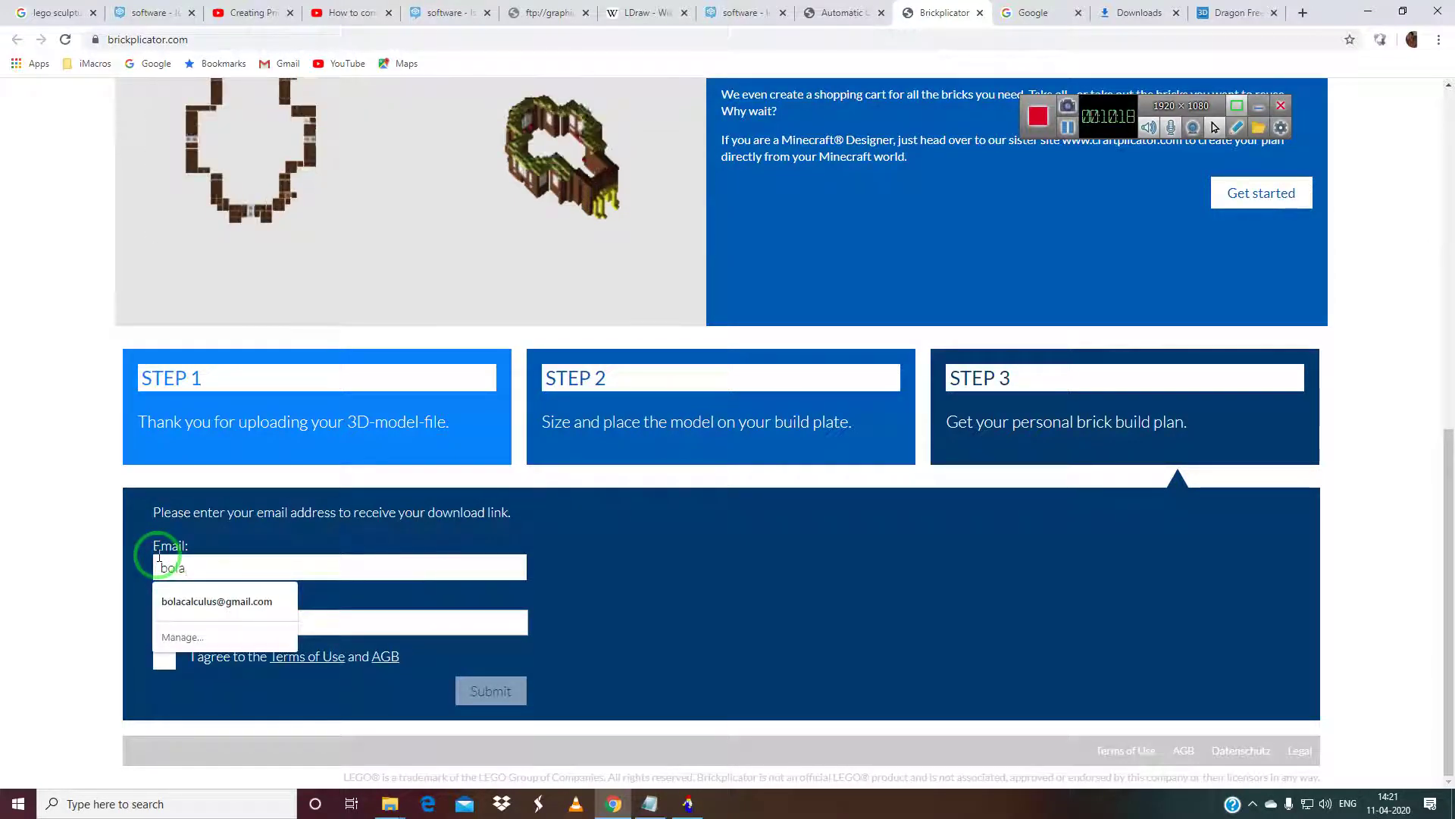
{"action": "left_click", "coordinate": [189, 599]}
{"action": "left_click", "coordinate": [199, 621]}
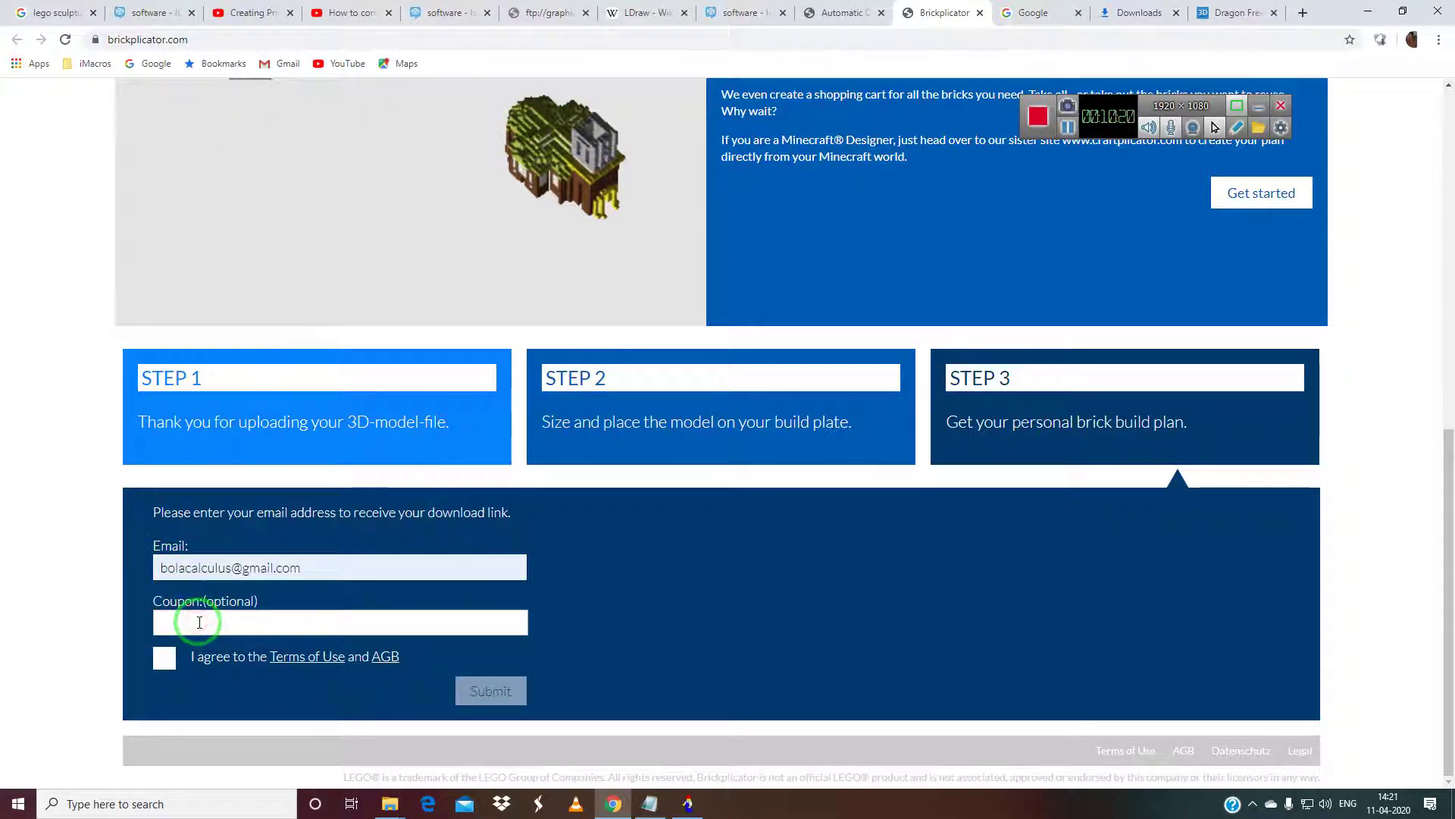
{"action": "left_click_drag", "start_coordinate": [227, 648], "coordinate": [189, 680]}
{"action": "left_click", "coordinate": [476, 692]}
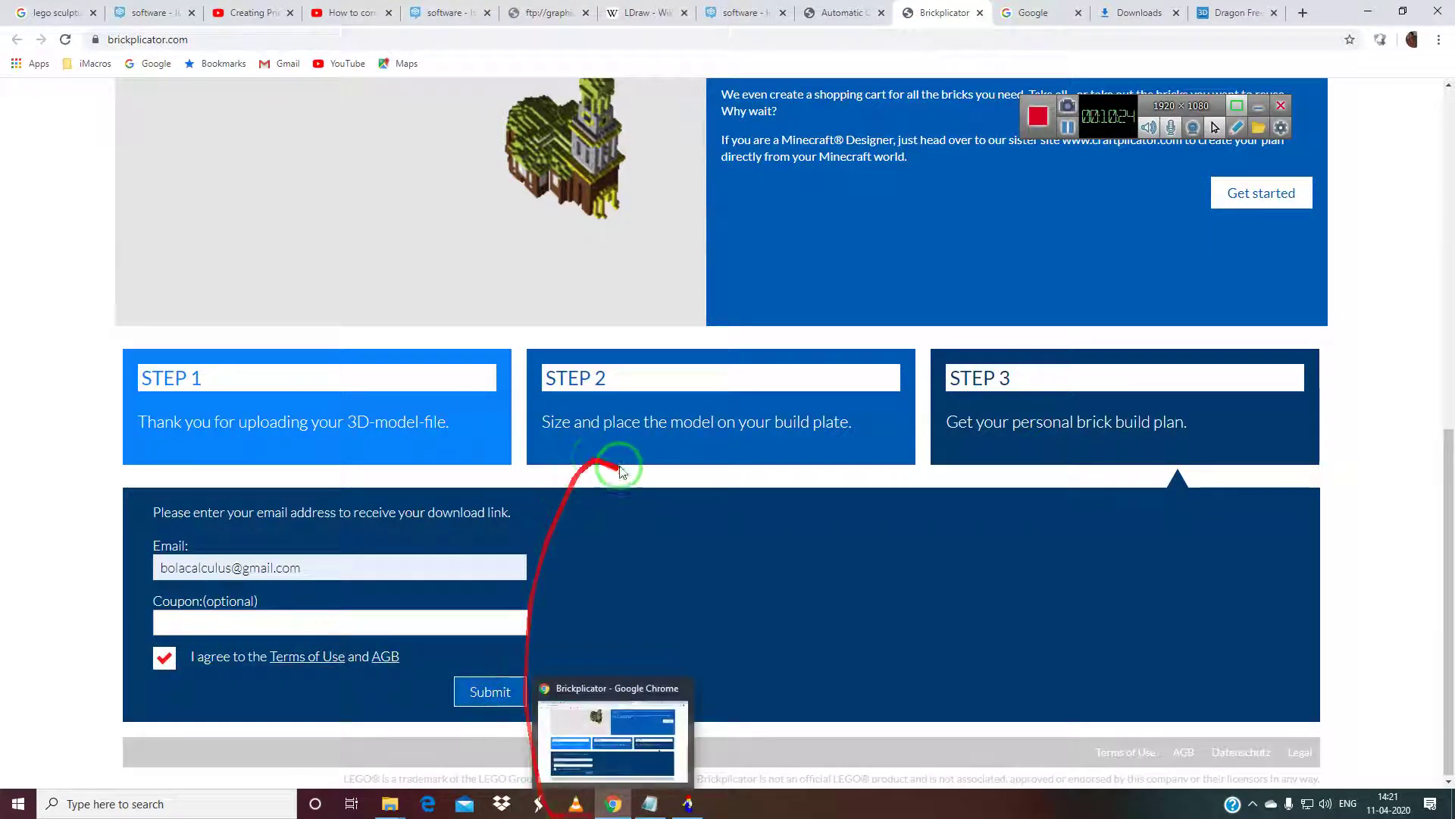
{"action": "mouse_move", "coordinate": [500, 659]}
{"action": "left_mouse_down"}
{"action": "mouse_move", "coordinate": [560, 652]}
{"action": "mouse_move", "coordinate": [542, 577]}
{"action": "left_mouse_up"}
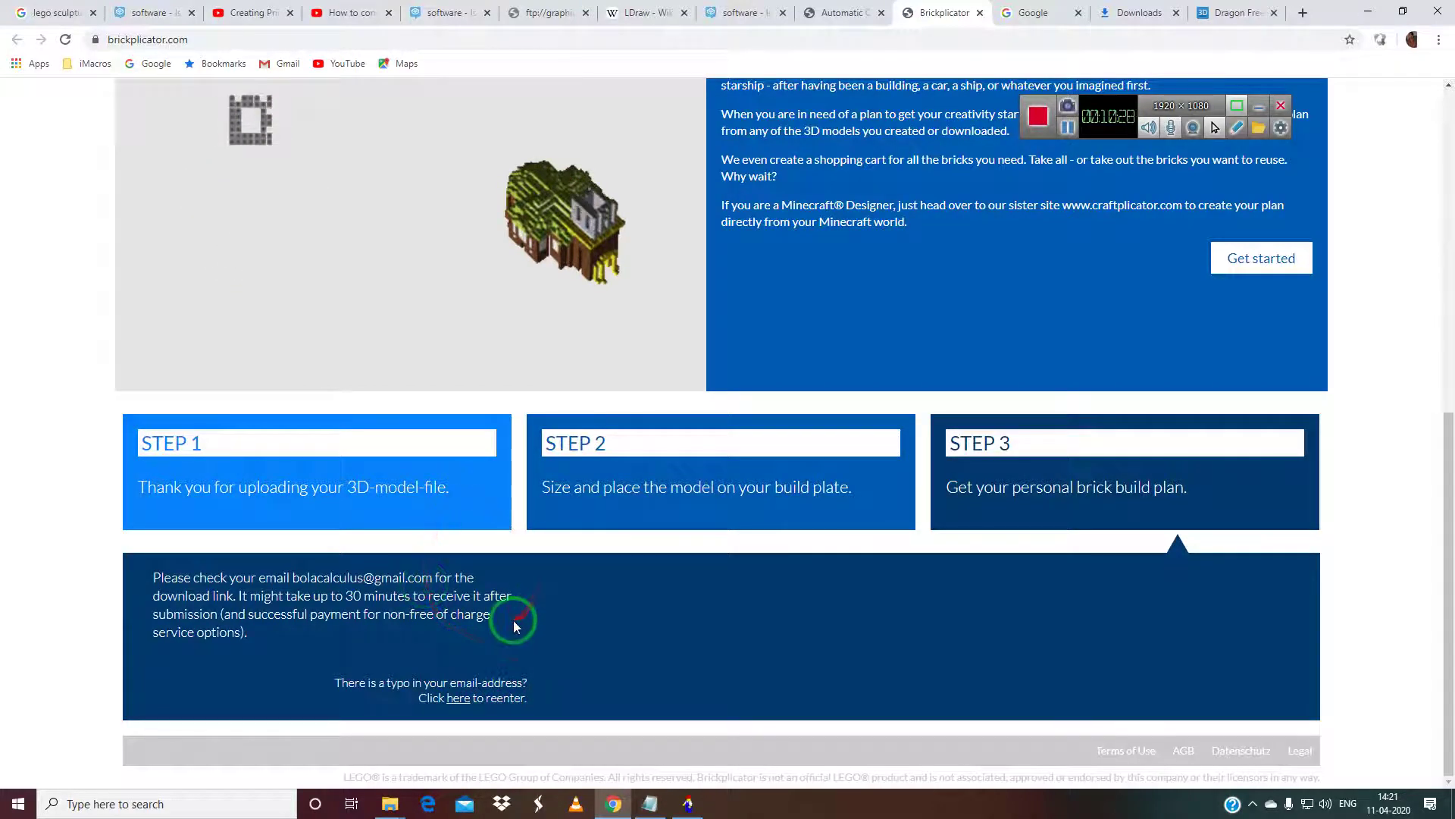
Rotate the brick model once more, then close Brickr.
{"action": "left_click", "coordinate": [689, 804]}
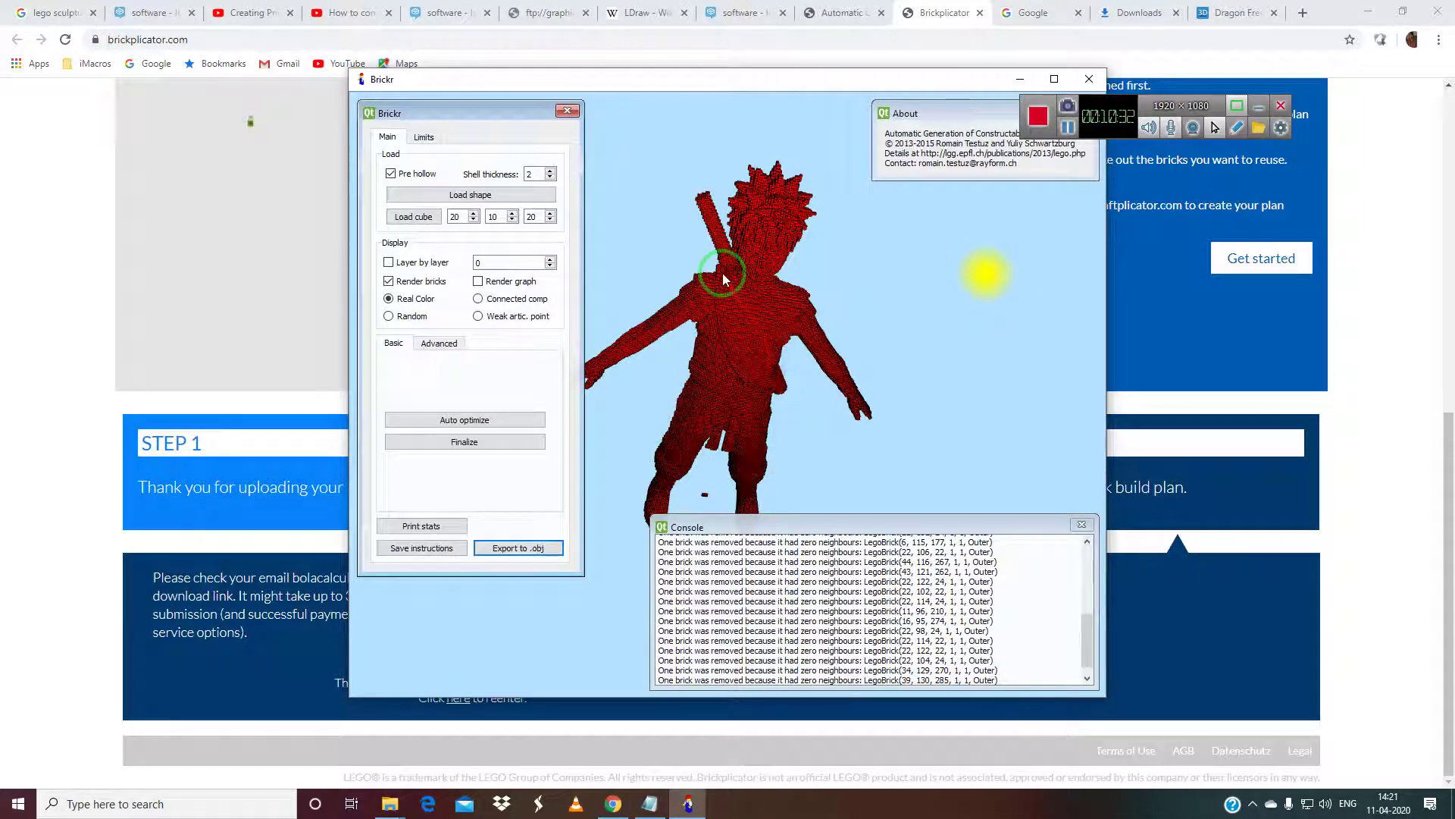
{"action": "left_click_drag", "start_coordinate": [725, 273], "coordinate": [675, 406]}
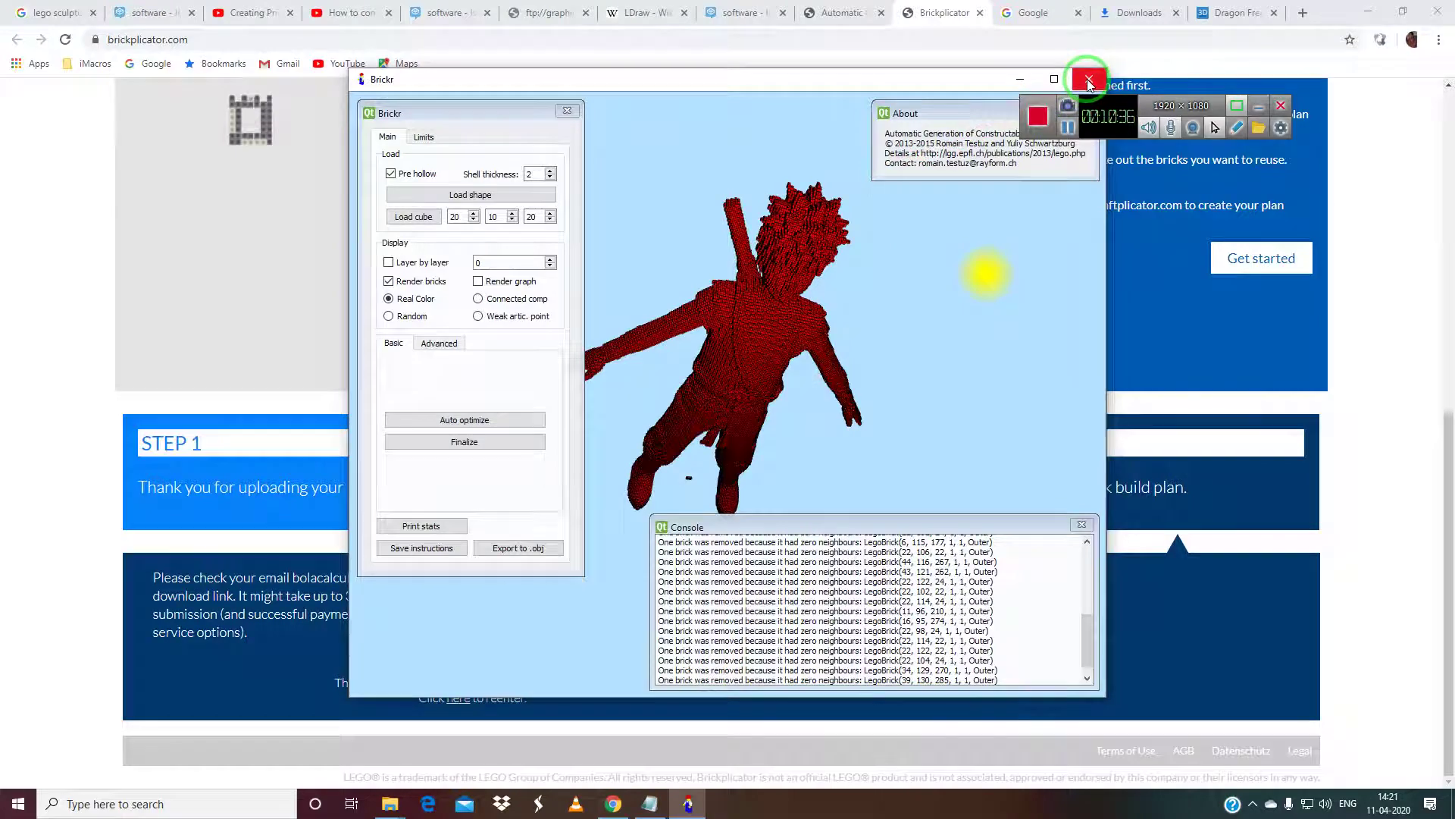
{"action": "left_click", "coordinate": [1088, 81]}
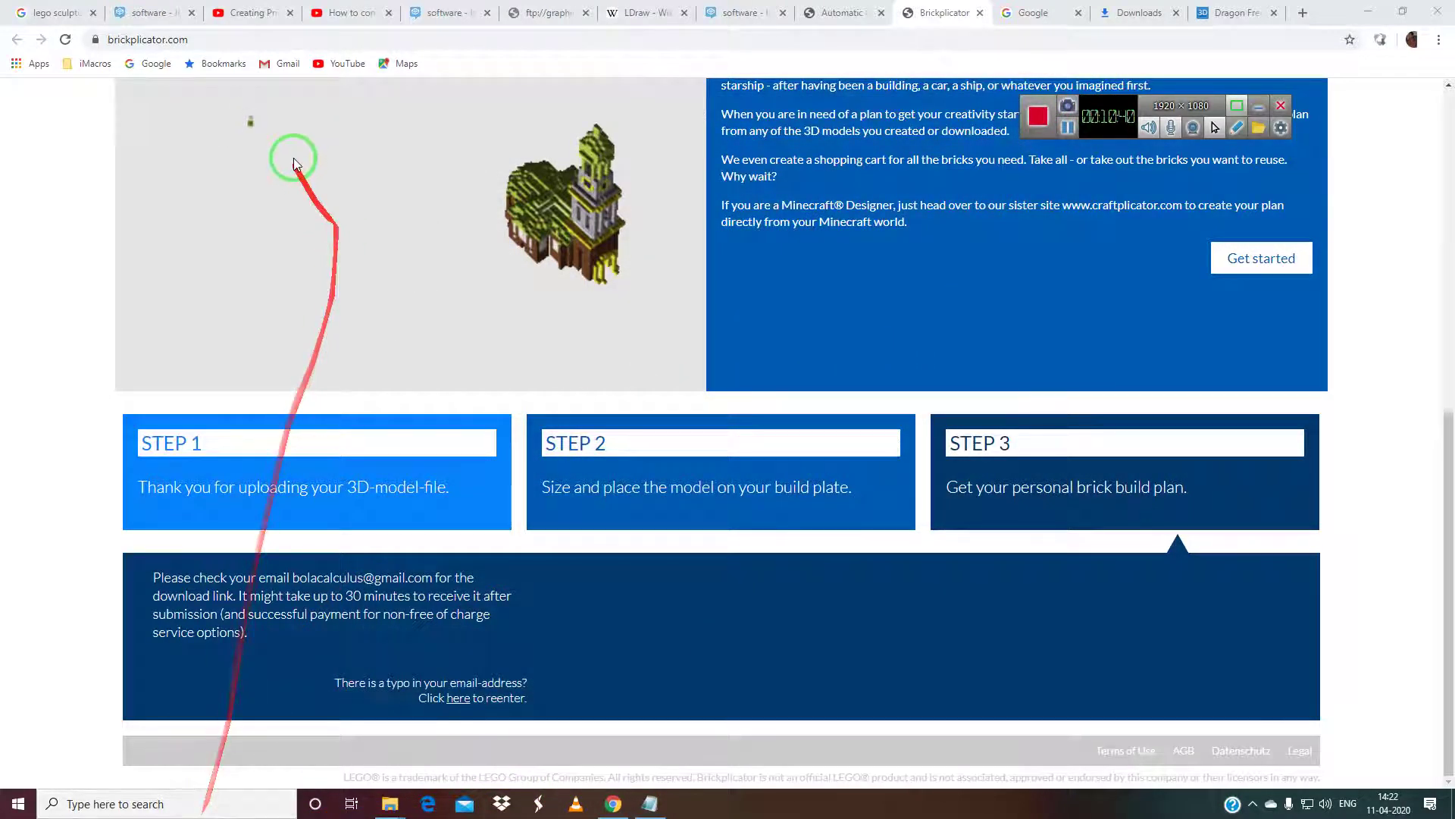
Copy the Brickplicator page address into the Notepad link list.
{"action": "left_click", "coordinate": [382, 36]}
{"action": "right_click", "coordinate": [382, 36]}
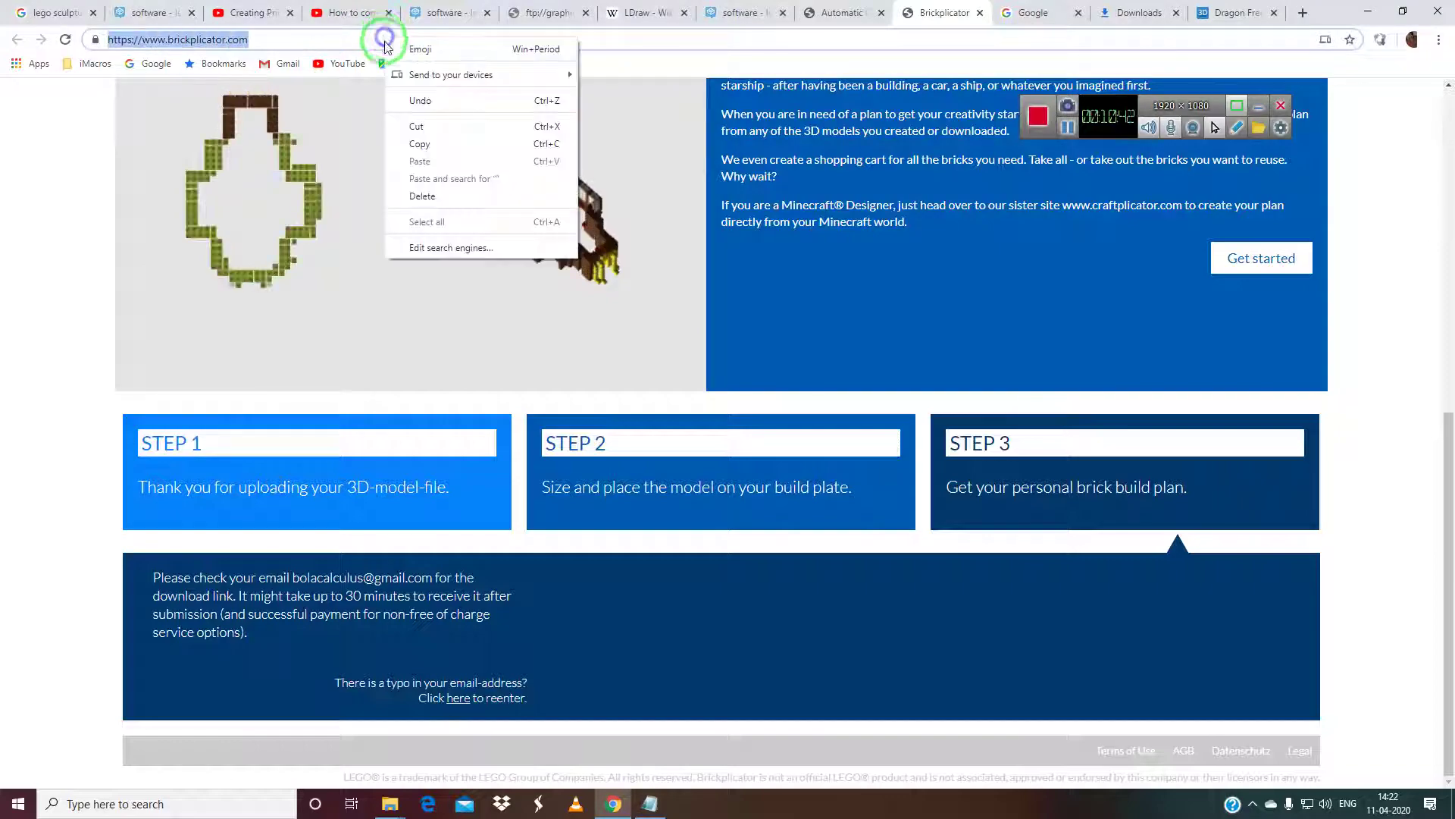
{"action": "left_click", "coordinate": [422, 132]}
{"action": "left_click", "coordinate": [652, 802]}
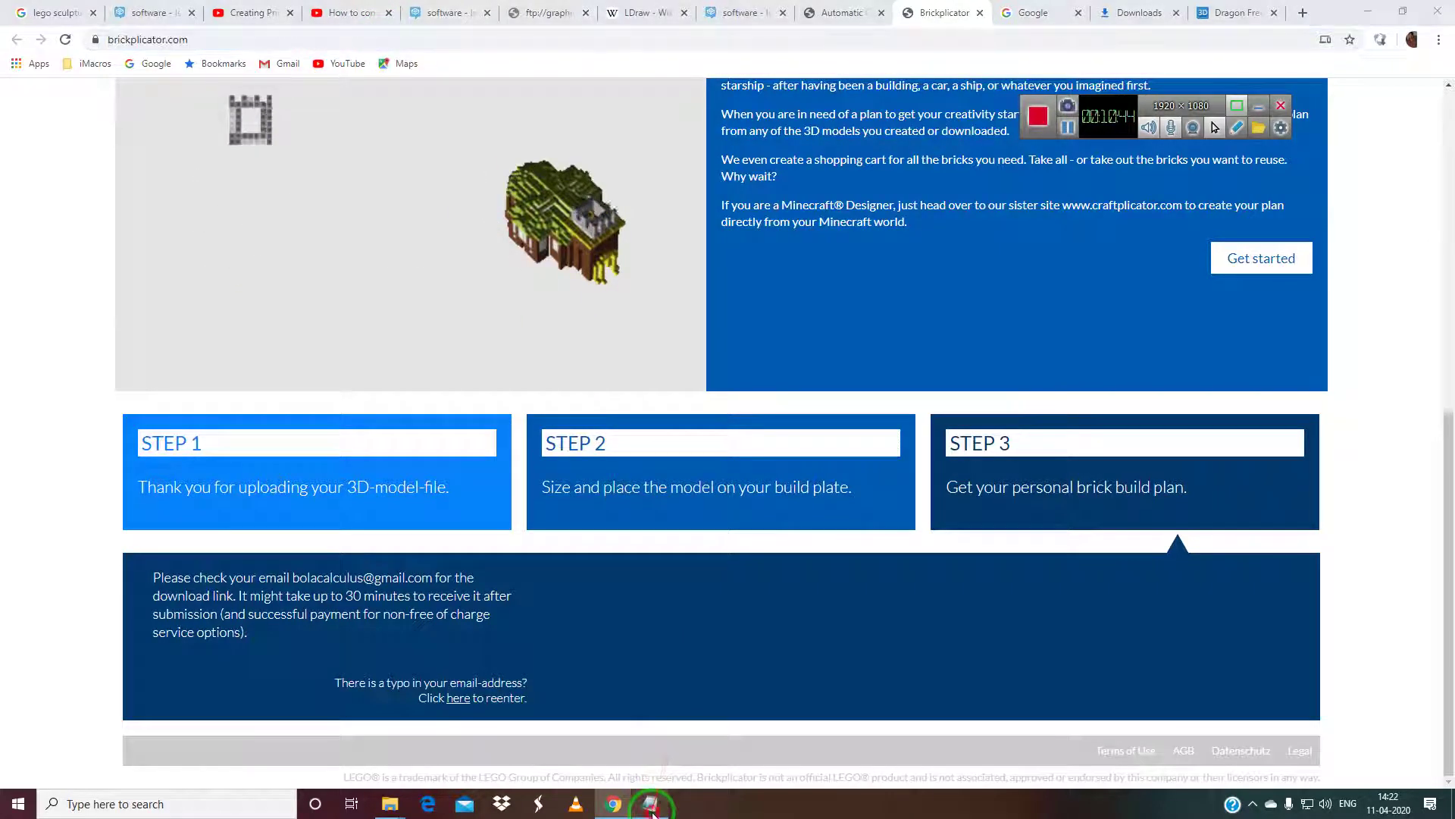
{"action": "right_click", "coordinate": [650, 369]}
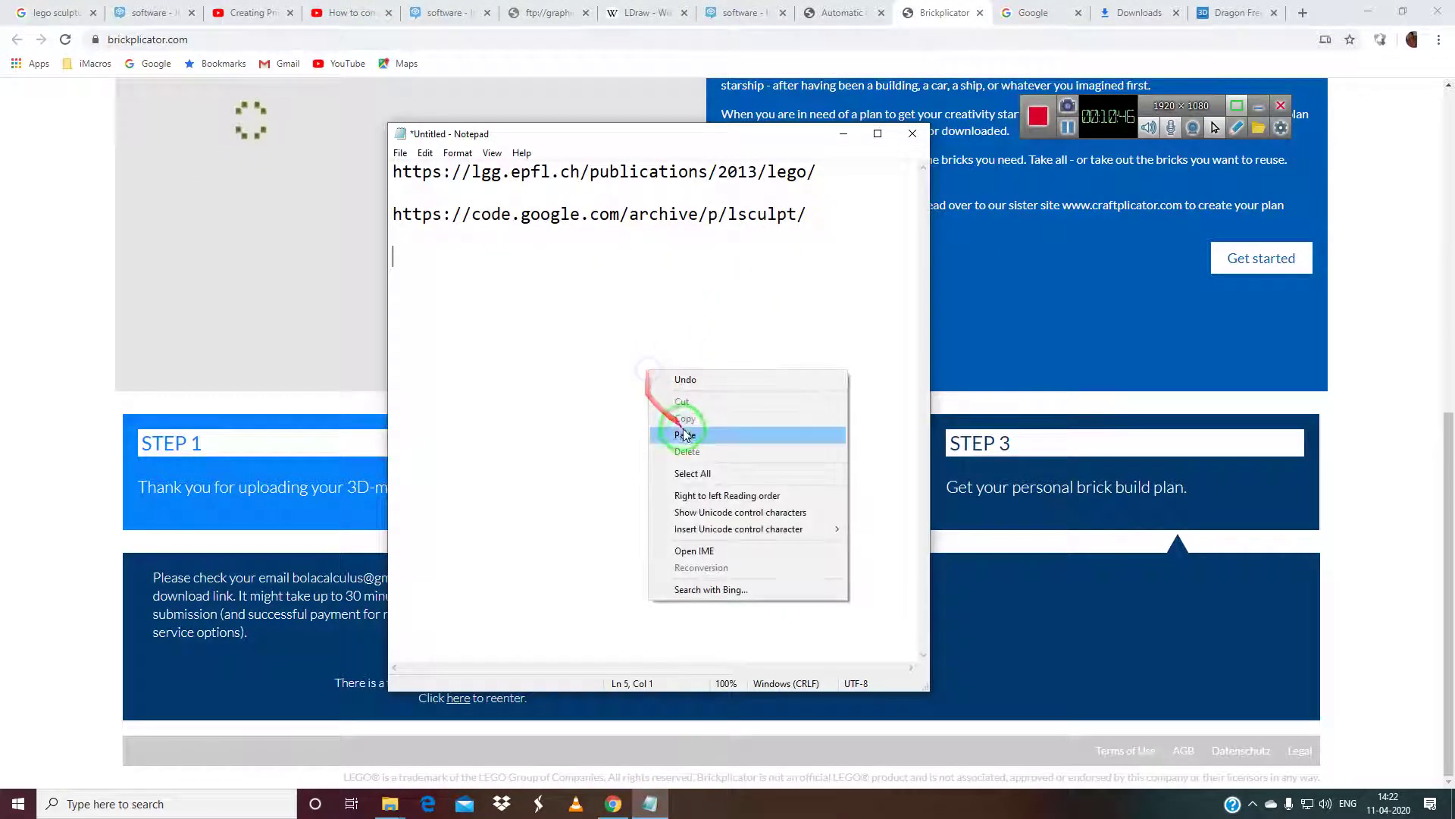
{"action": "left_click", "coordinate": [686, 428]}
Copy the Stack Exchange question address into the Notepad link list.
{"action": "left_click", "coordinate": [921, 15]}
{"action": "left_click", "coordinate": [839, 13]}
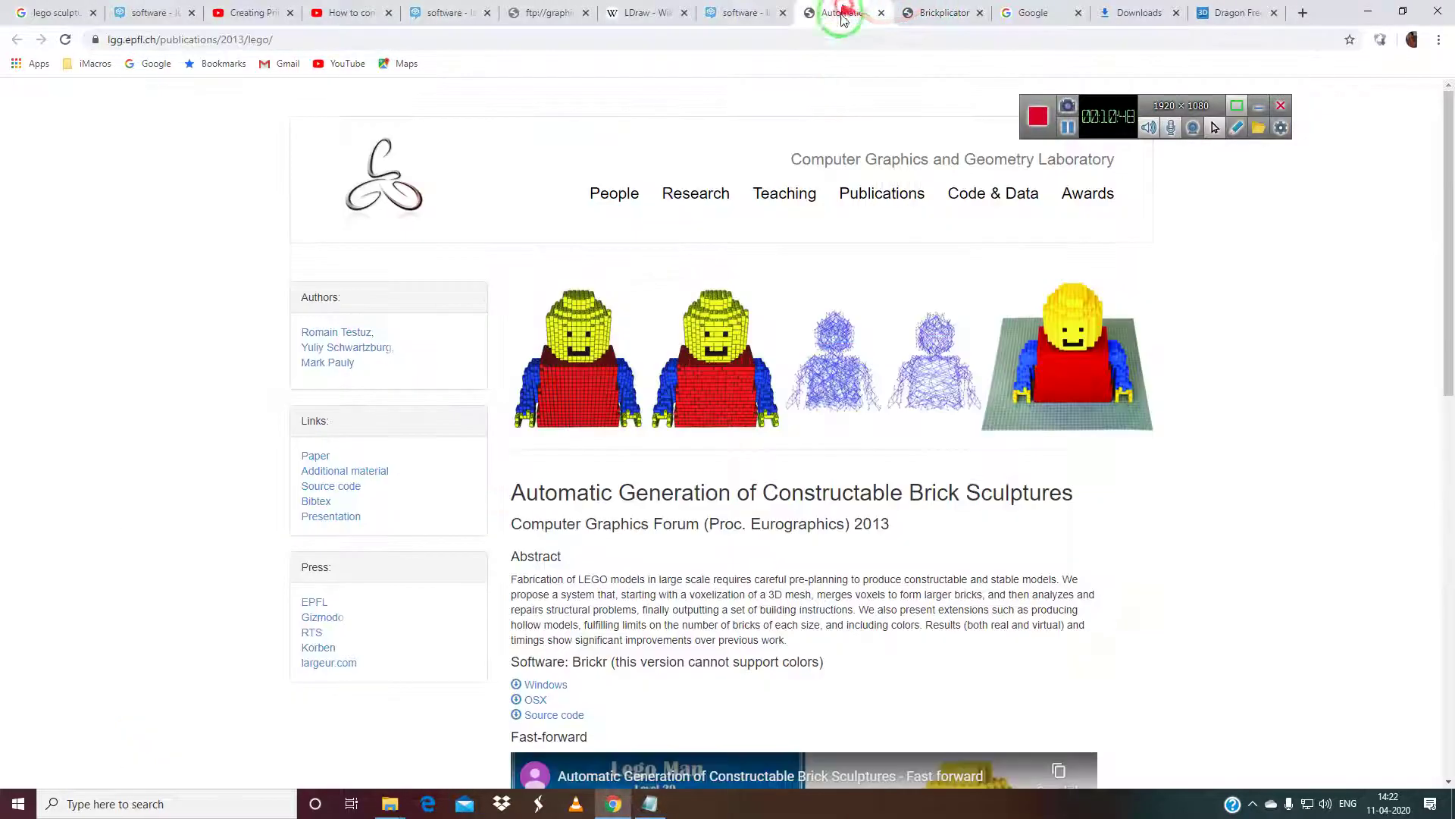
{"action": "left_click", "coordinate": [747, 13]}
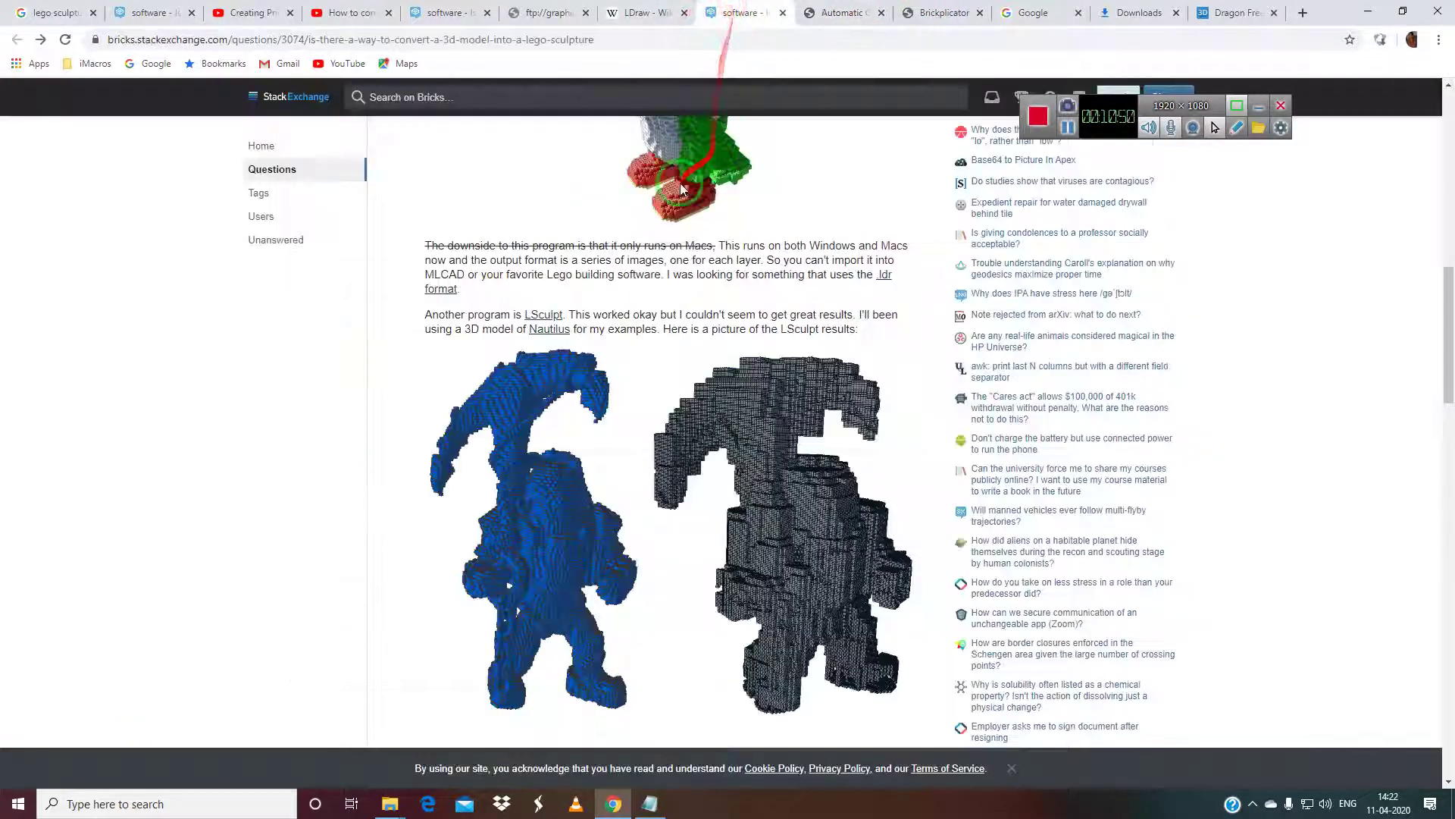
{"action": "left_click", "coordinate": [645, 39]}
{"action": "right_click", "coordinate": [650, 40]}
{"action": "left_click", "coordinate": [696, 155]}
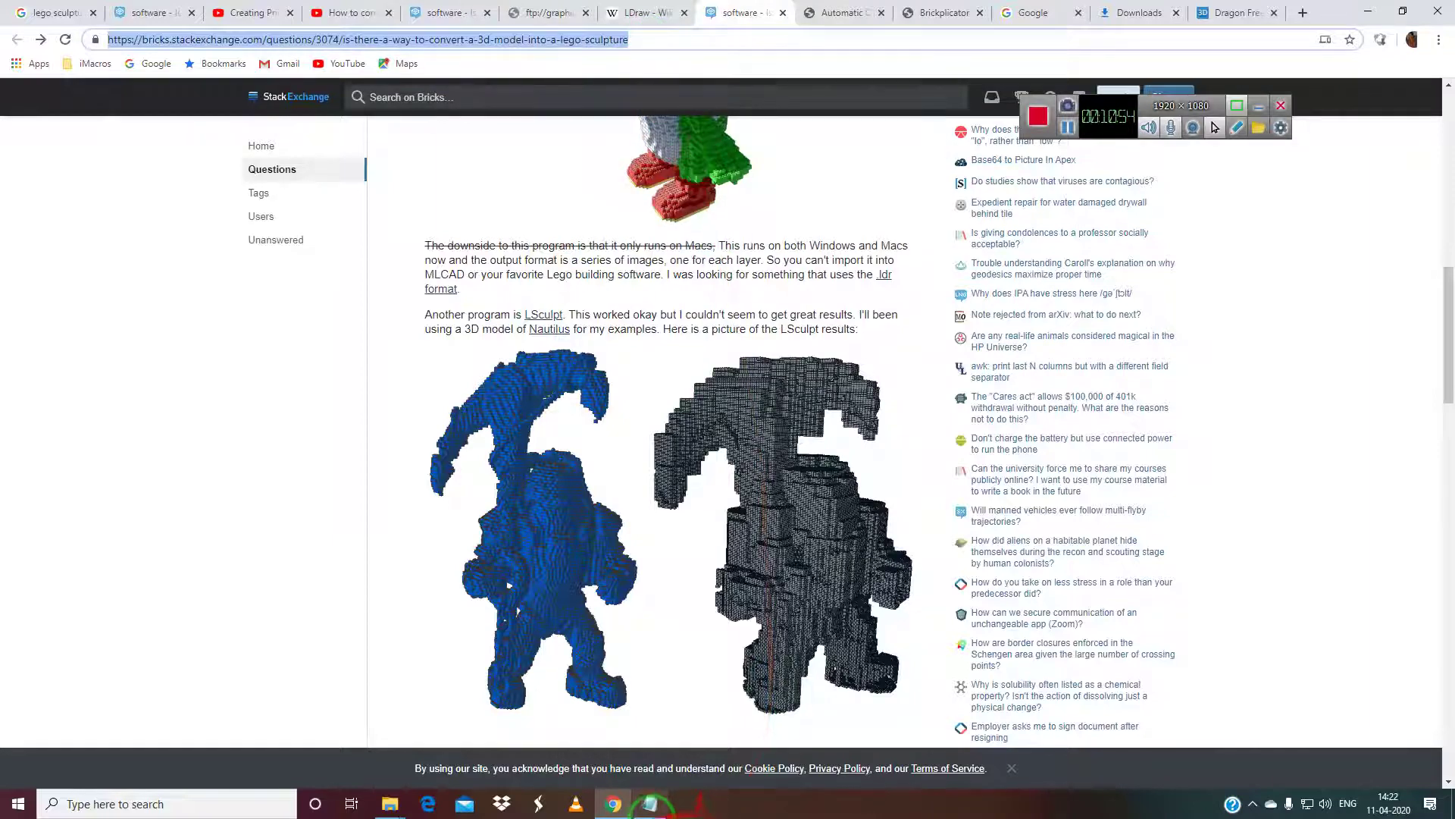
{"action": "left_click", "coordinate": [651, 804]}
{"action": "right_click", "coordinate": [500, 357]}
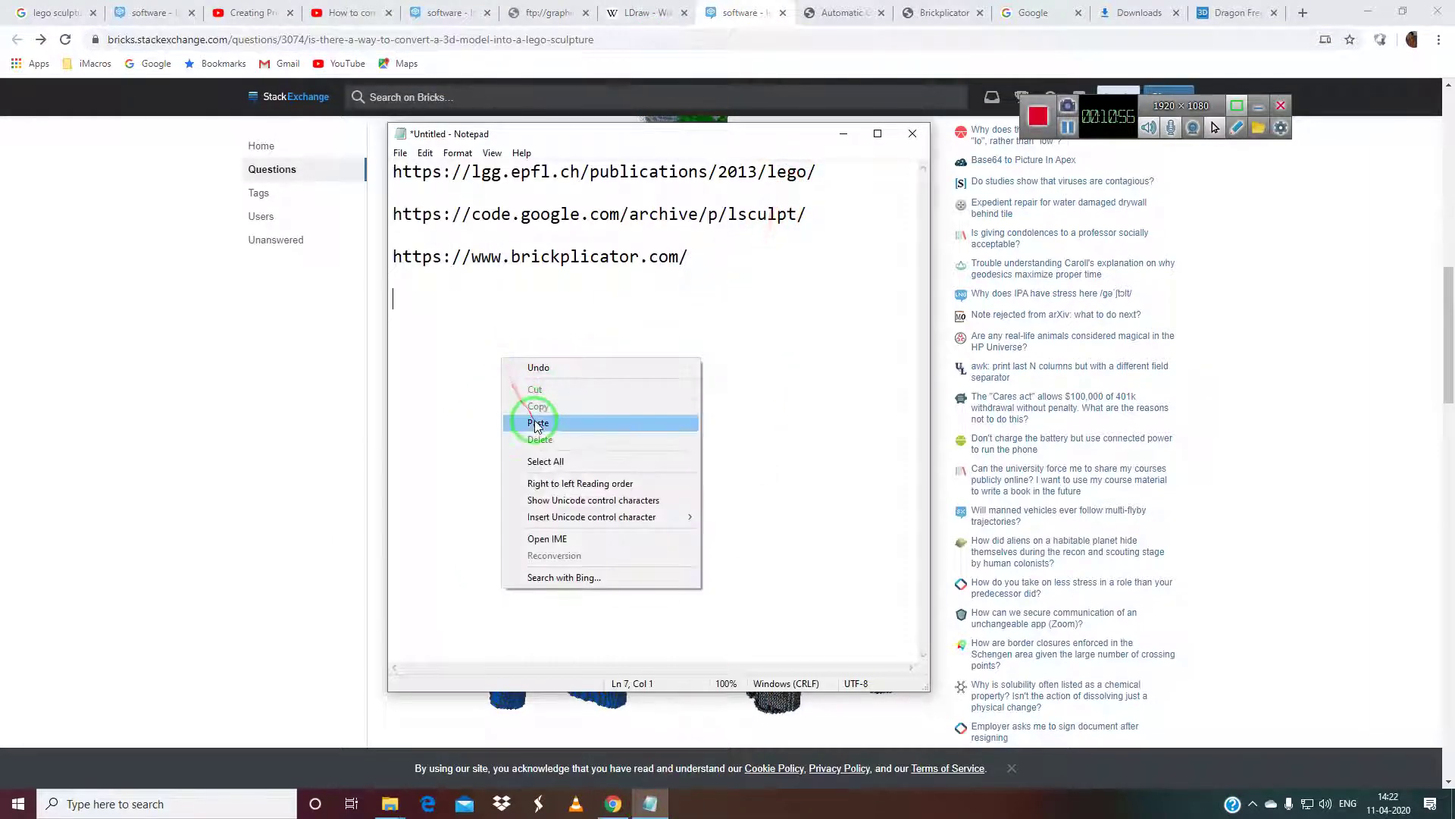
{"action": "left_click", "coordinate": [537, 423]}
Close the unreachable Stanford dragon download tab, leaving the LDraw article open.
{"action": "left_click", "coordinate": [224, 391]}
{"action": "left_click", "coordinate": [623, 12]}
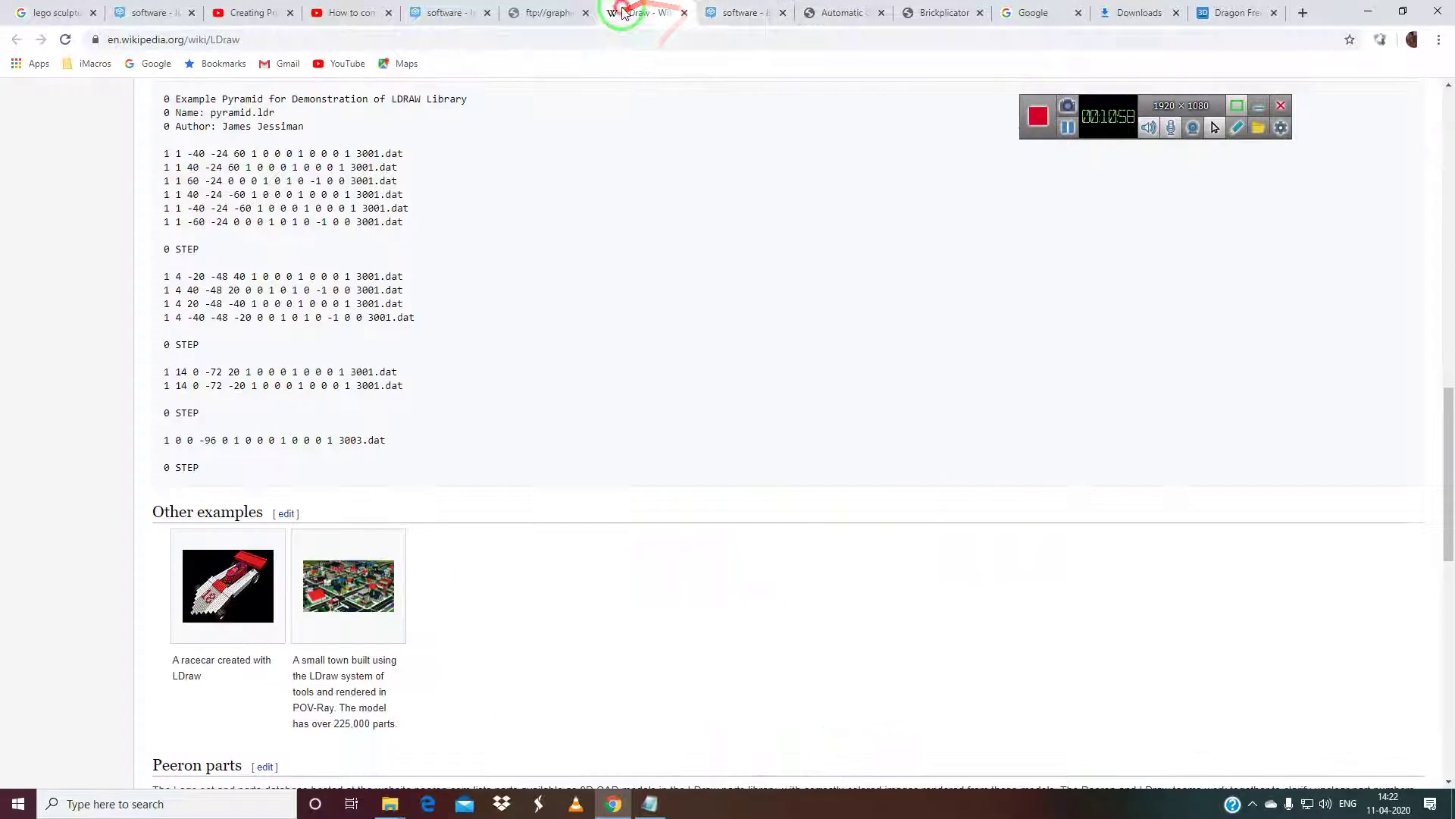
{"action": "left_click", "coordinate": [543, 21]}
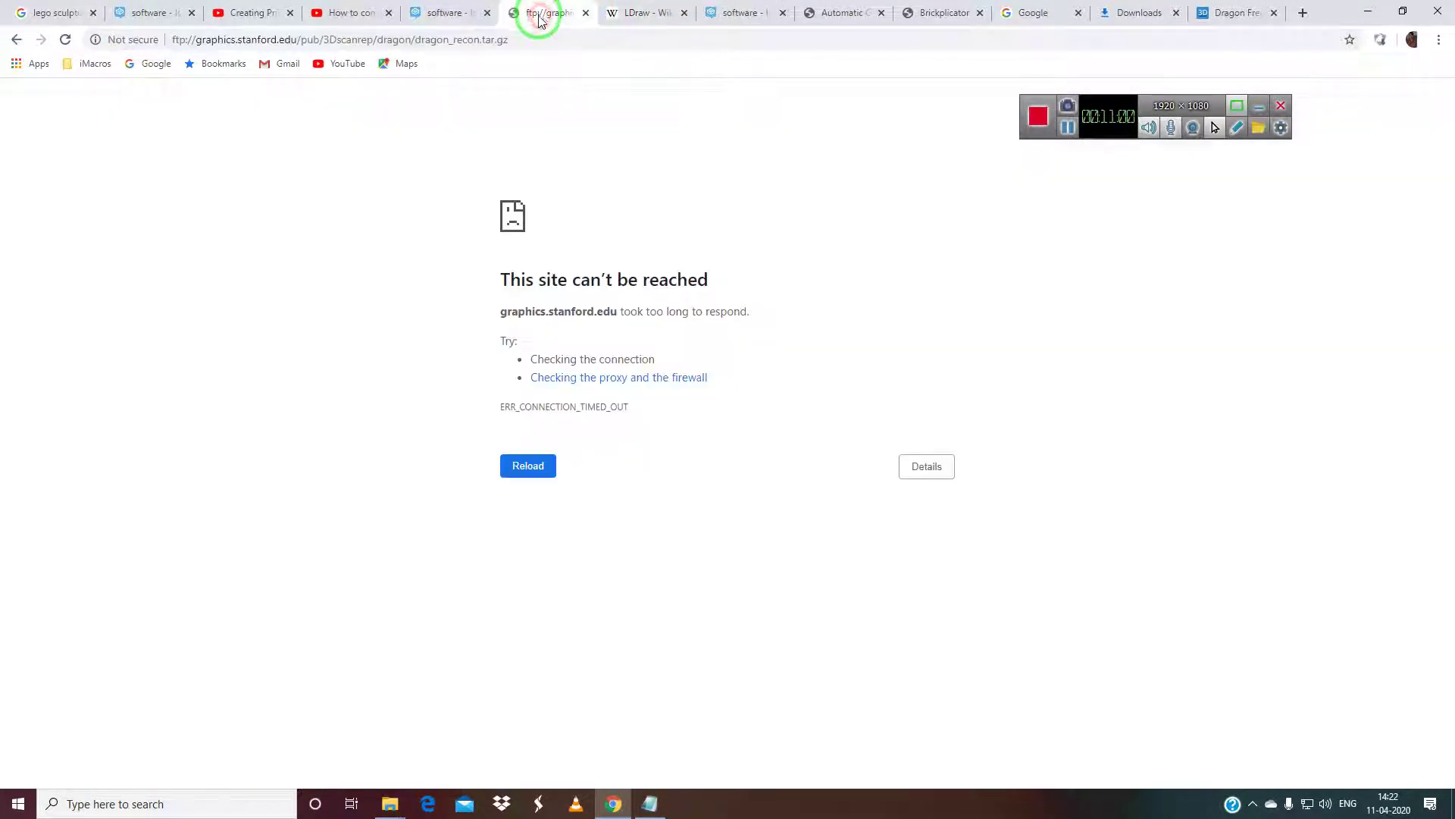
{"action": "left_click", "coordinate": [584, 13]}
Close the leftover question and tutorial tabs, then launch MeshLab from Windows search.
{"action": "left_click", "coordinate": [487, 13]}
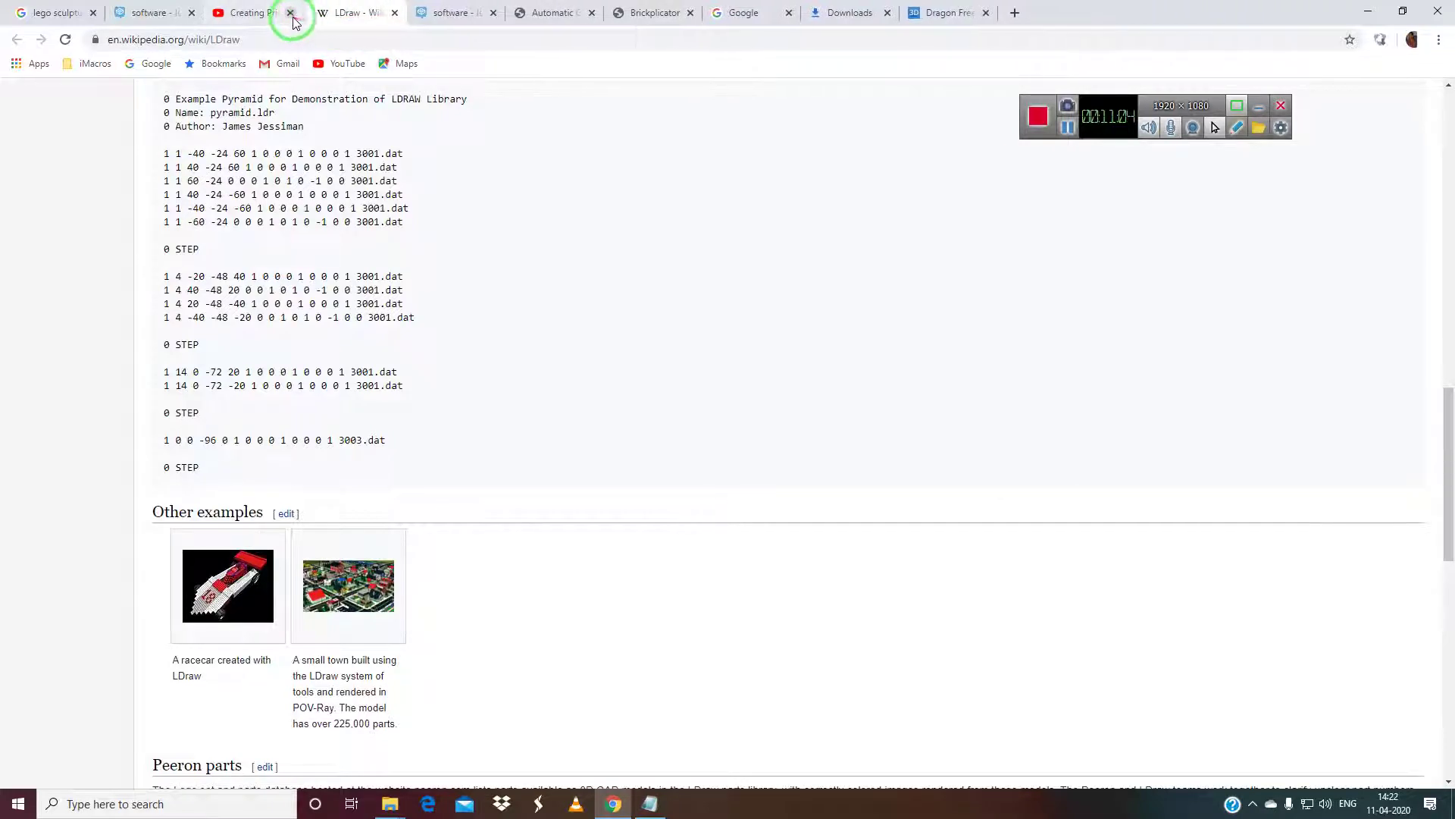
{"action": "left_click", "coordinate": [194, 13]}
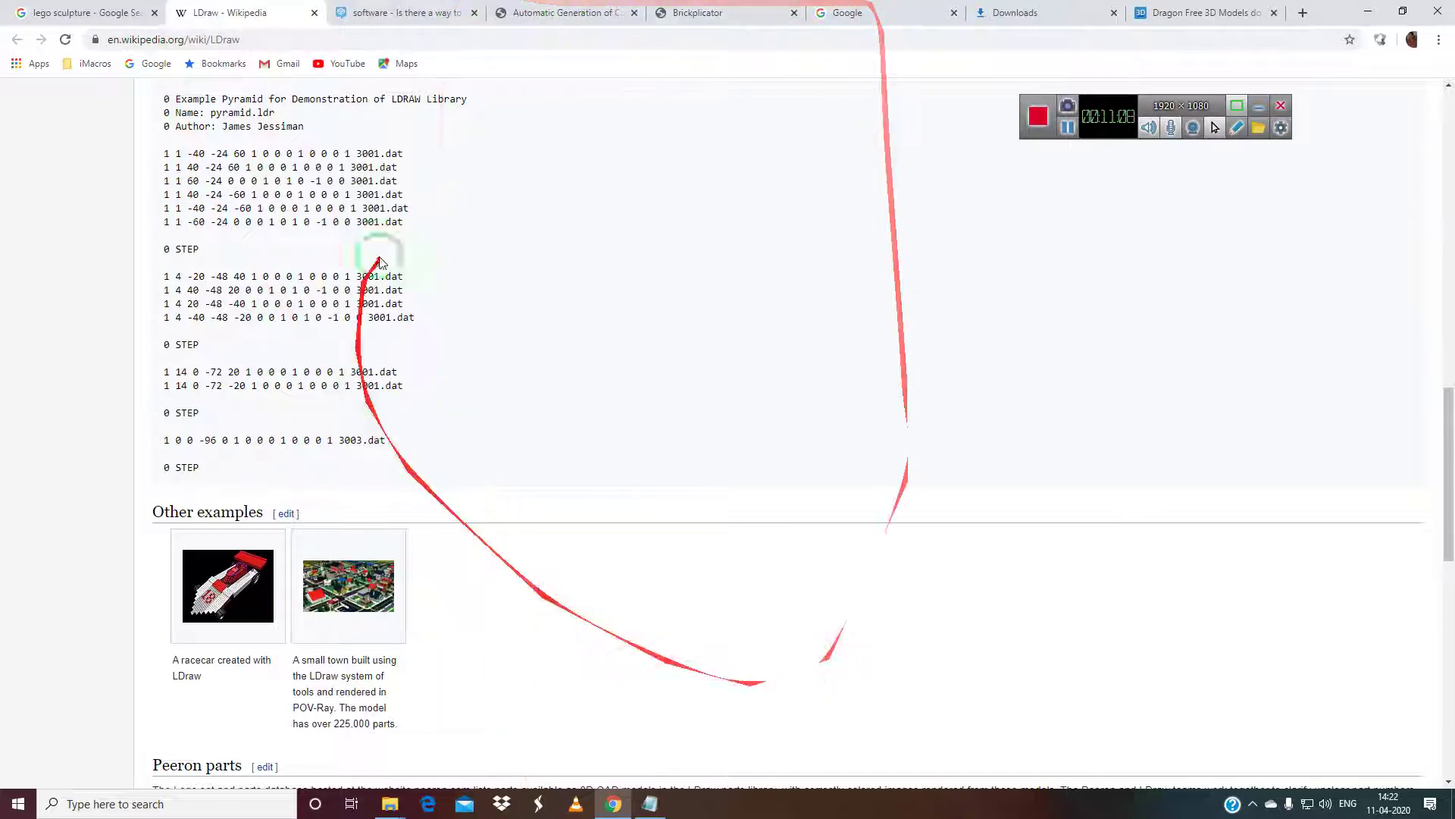
{"action": "left_click", "coordinate": [211, 807]}
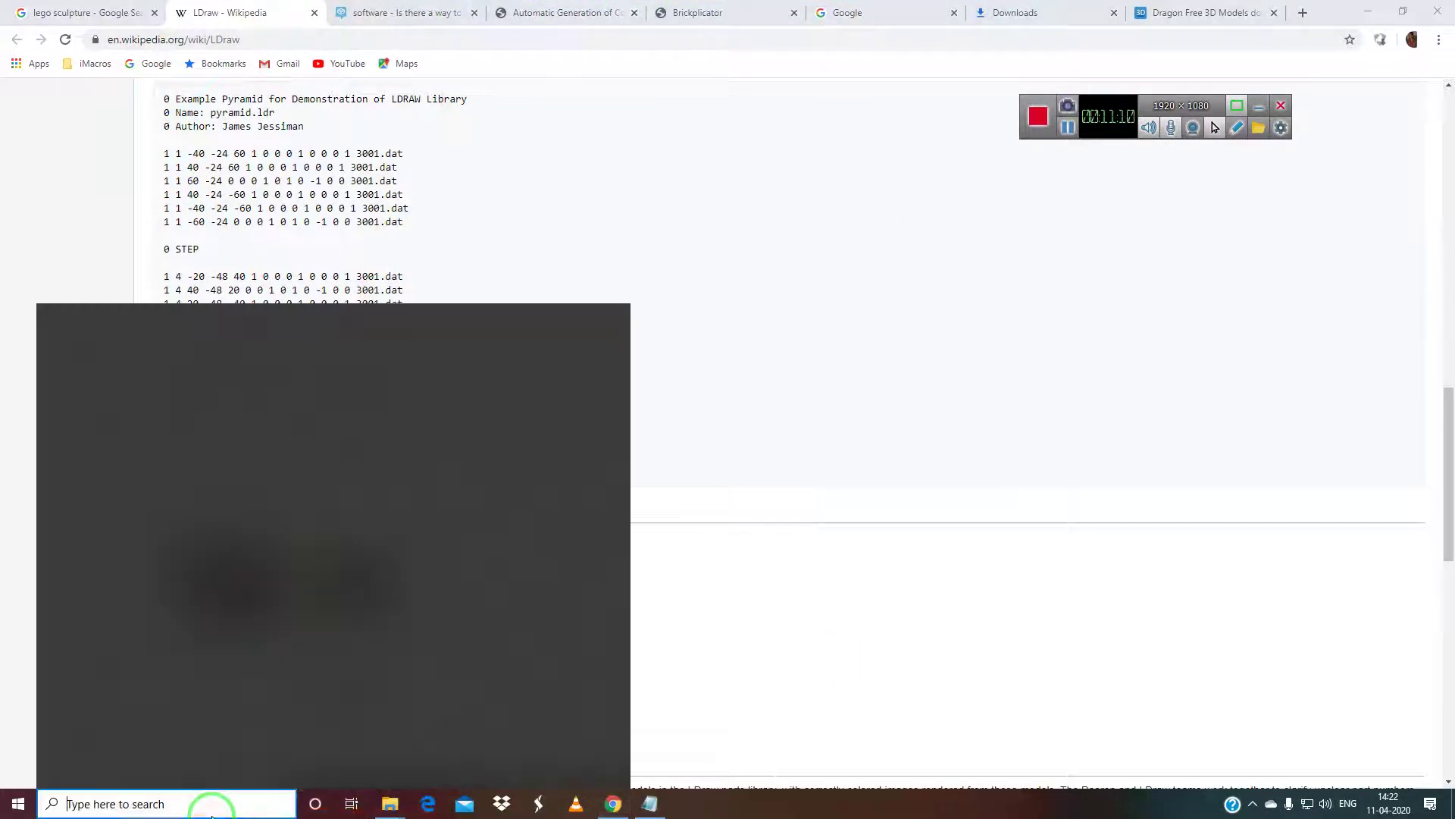
{"action": "type", "text": "meshLab"}
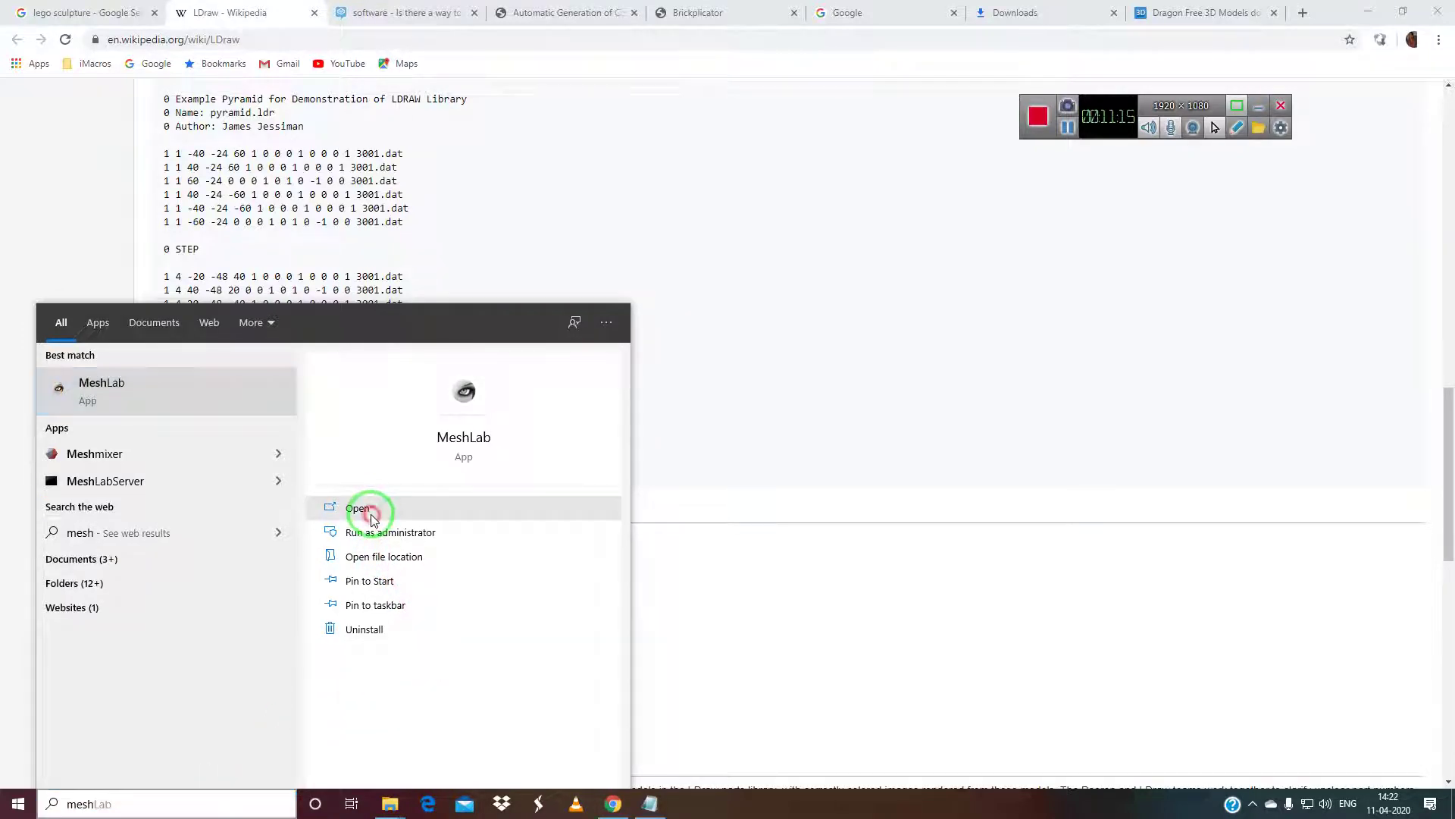
{"action": "left_click", "coordinate": [365, 510]}
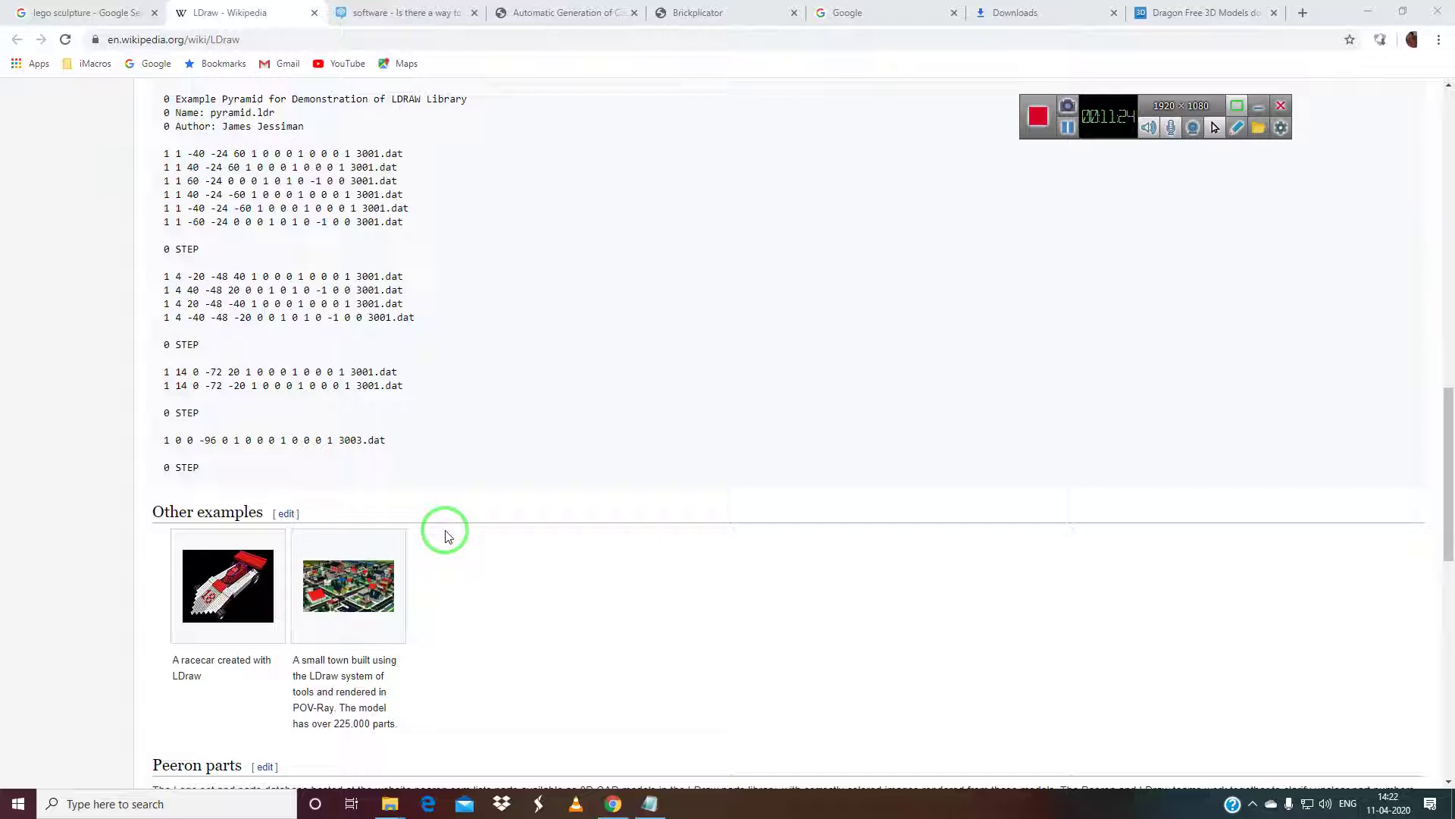
{"action": "left_click", "coordinate": [445, 536]}
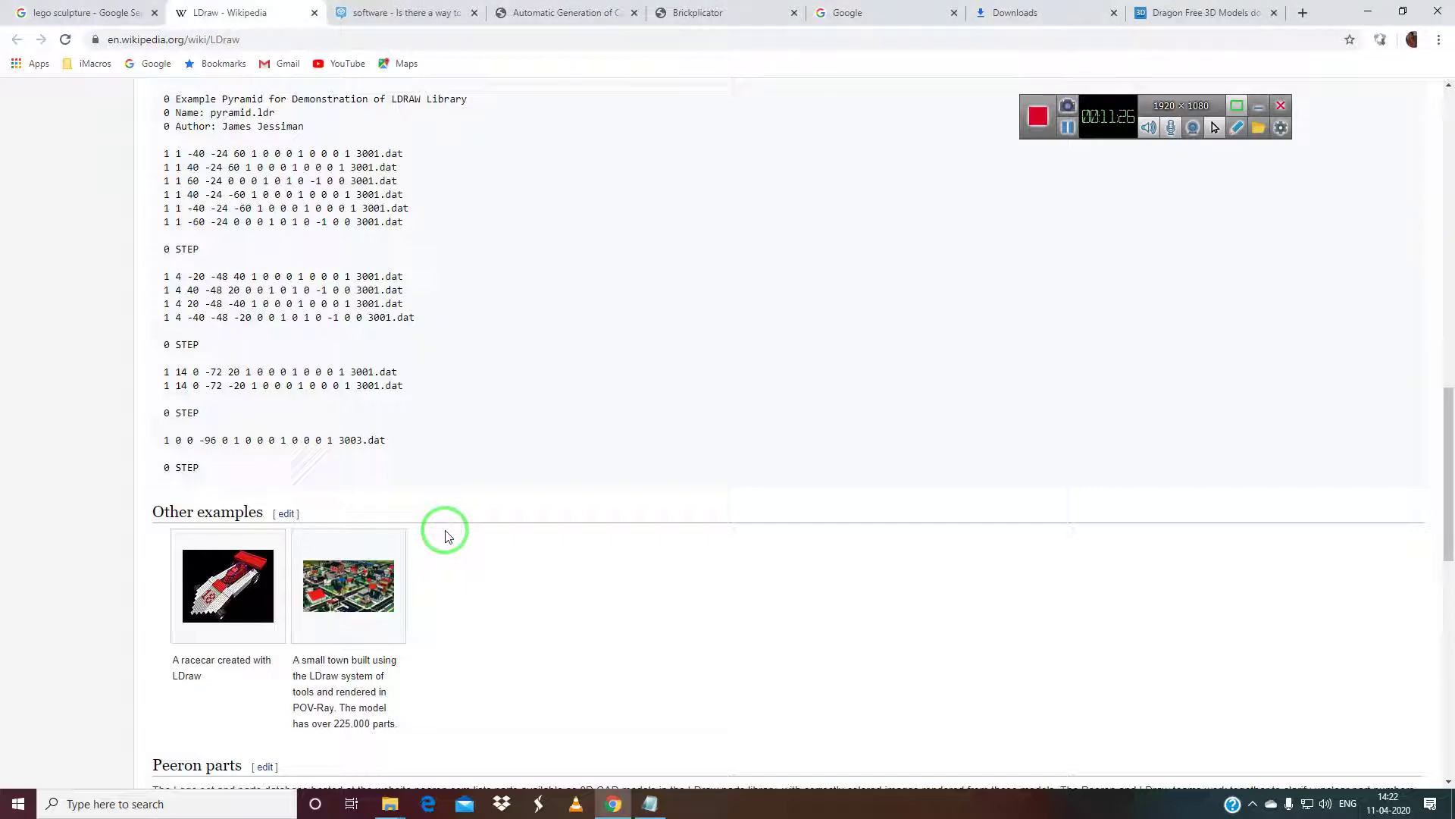
Import the nrt.obj mesh from Pictures into MeshLab.
{"action": "left_click", "coordinate": [1068, 127]}
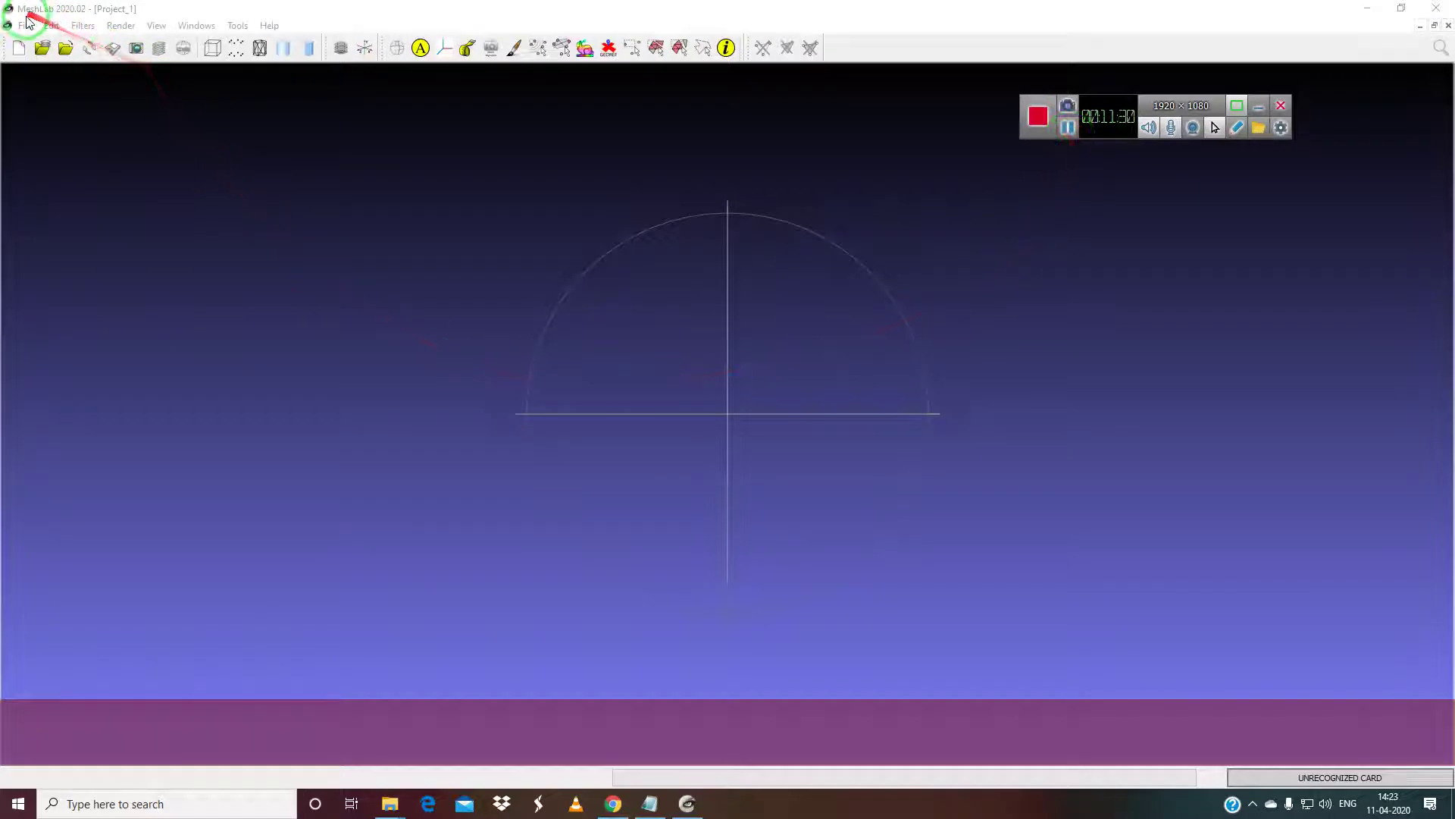
{"action": "left_click", "coordinate": [25, 25]}
{"action": "left_click", "coordinate": [53, 156]}
{"action": "left_click", "coordinate": [75, 133]}
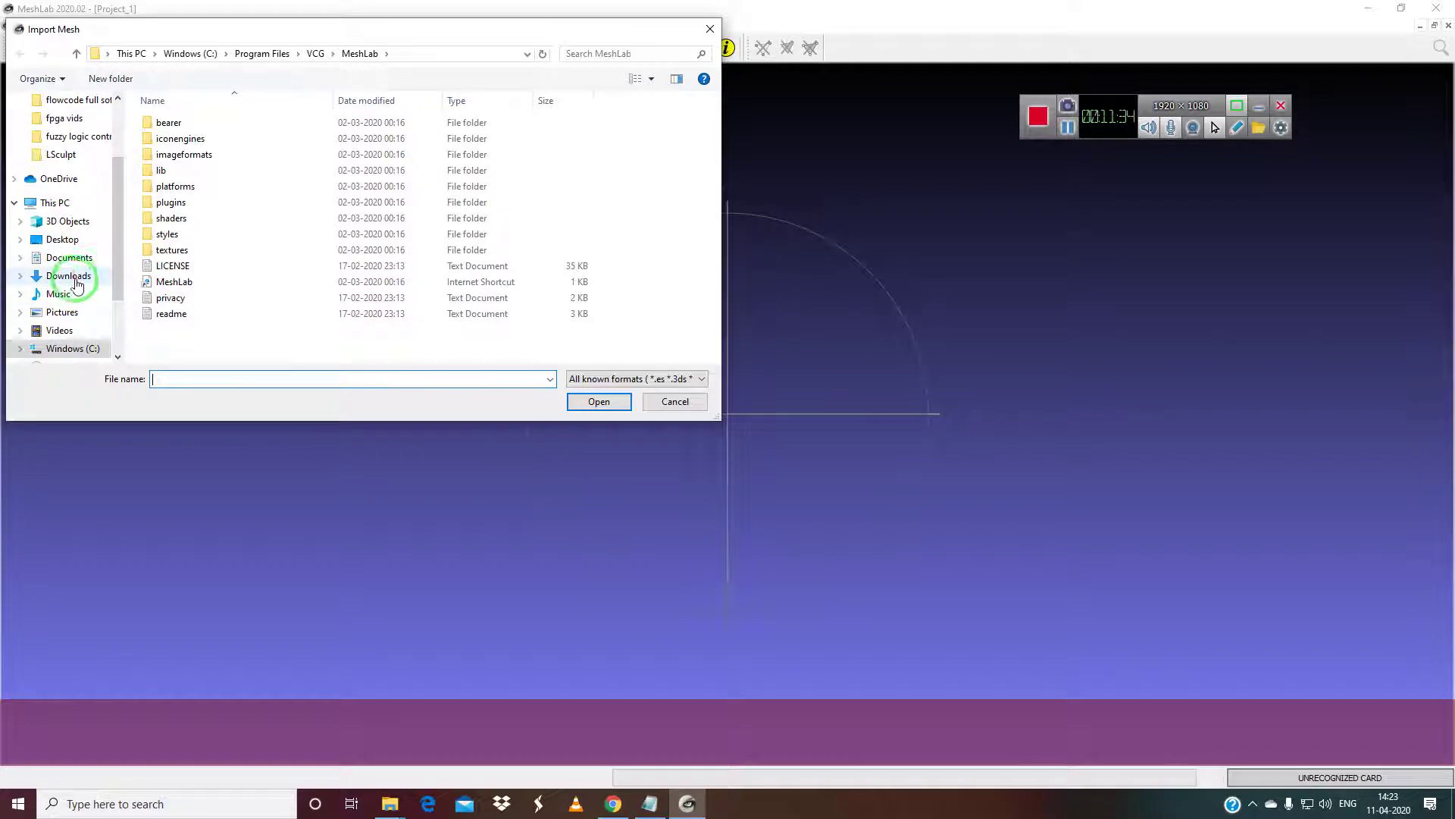
{"action": "left_click", "coordinate": [82, 307]}
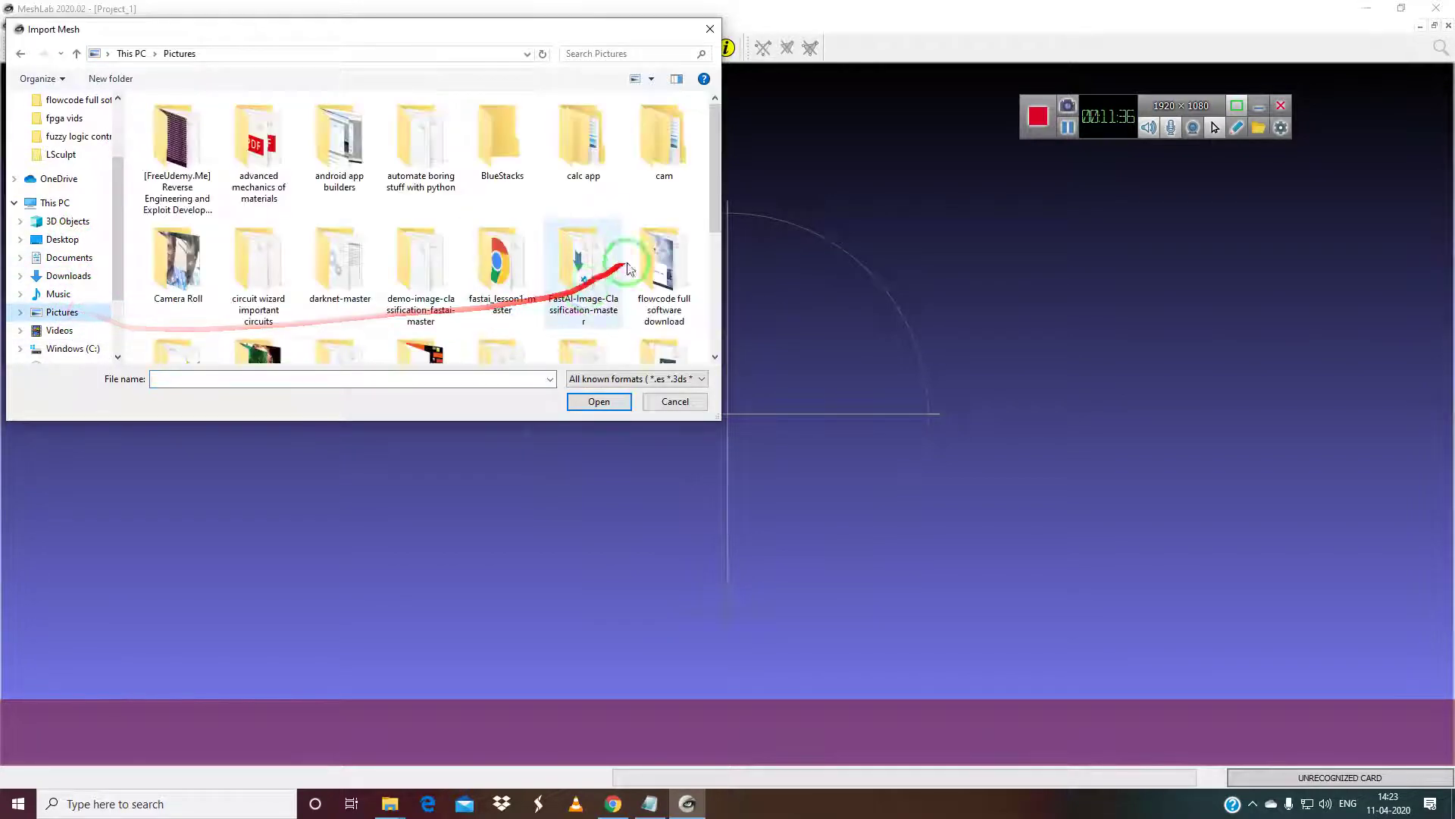
{"action": "left_click_drag", "start_coordinate": [712, 185], "coordinate": [732, 325]}
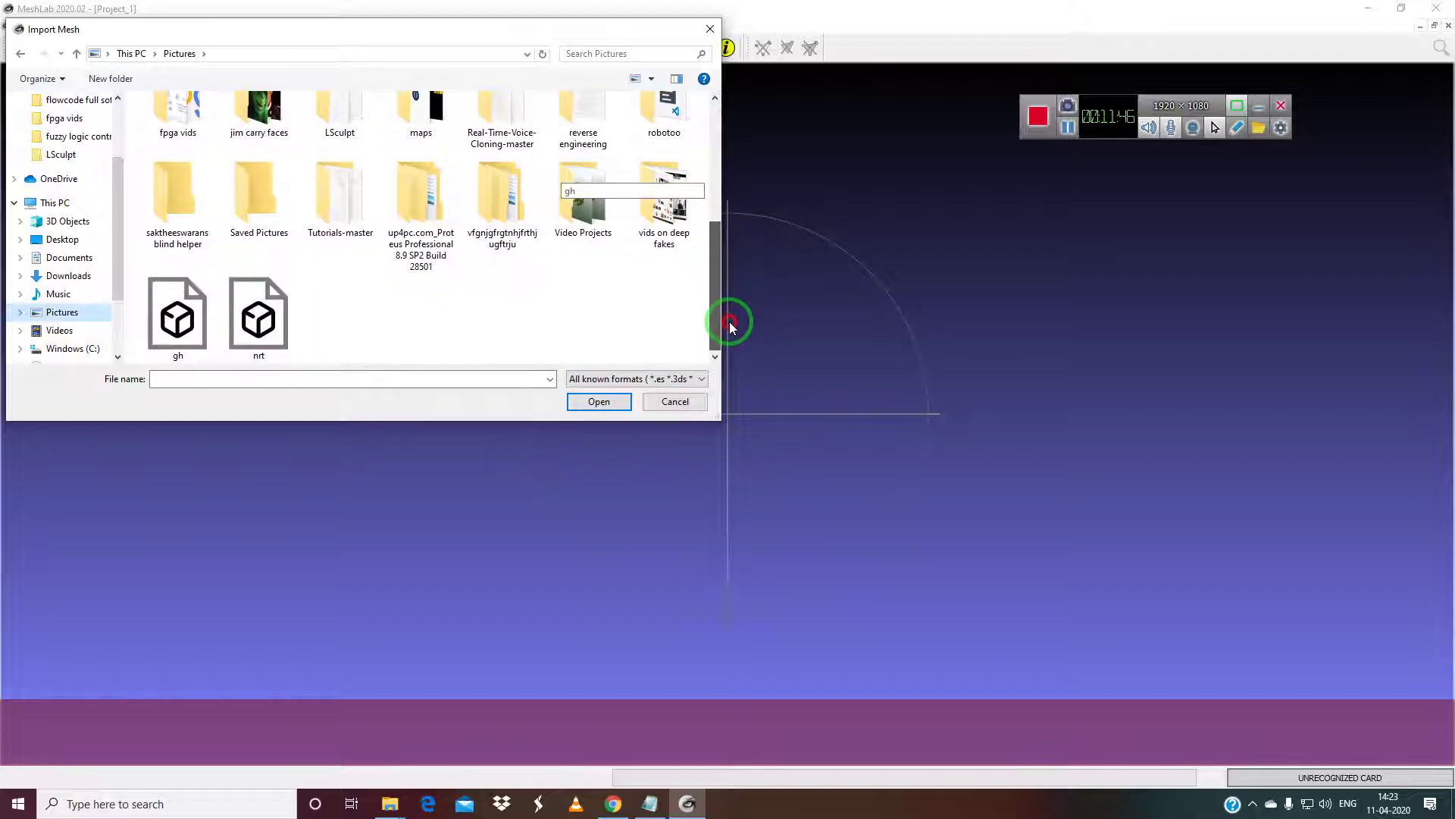
{"action": "left_click", "coordinate": [258, 315]}
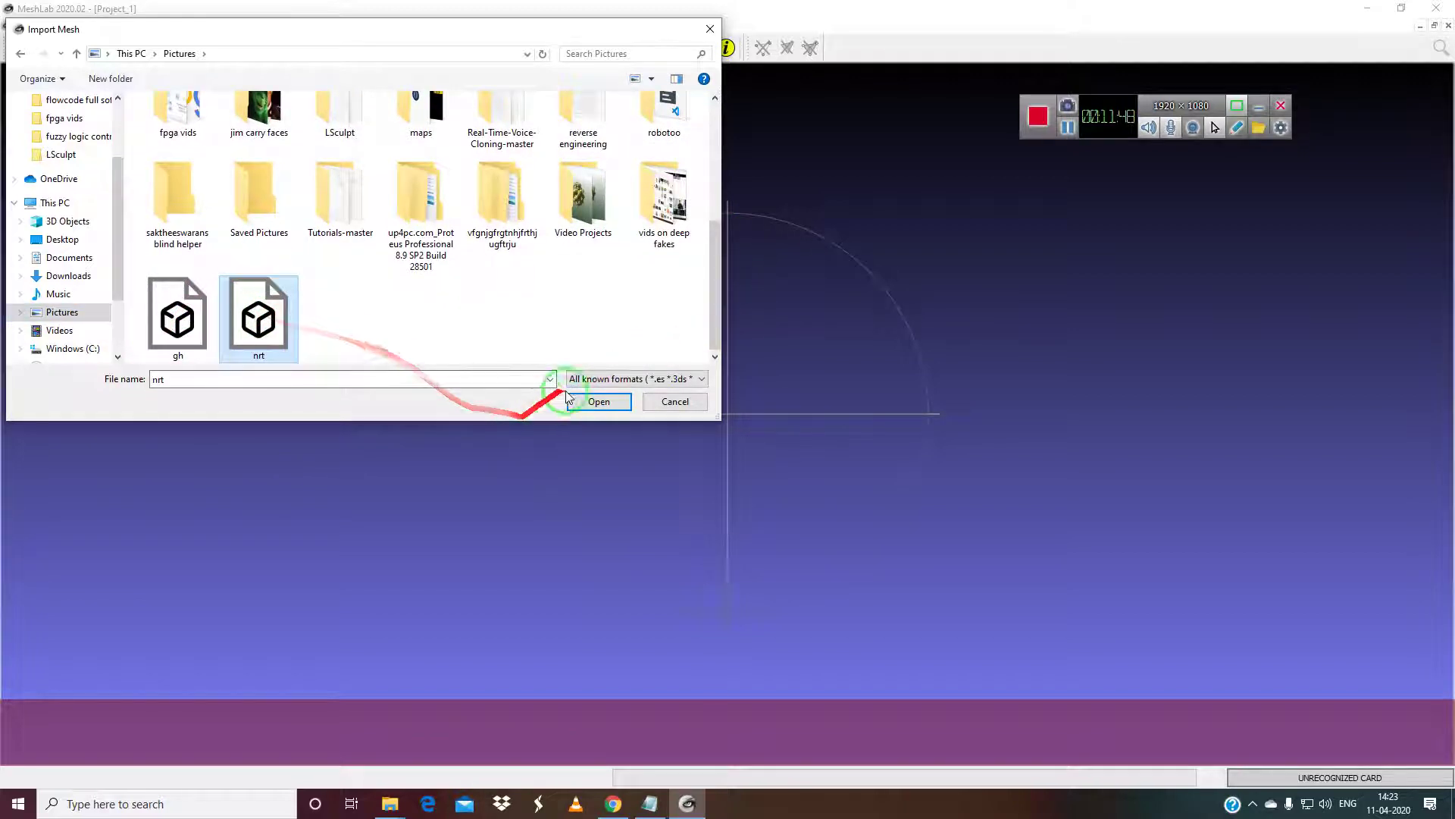
{"action": "left_click", "coordinate": [596, 401]}
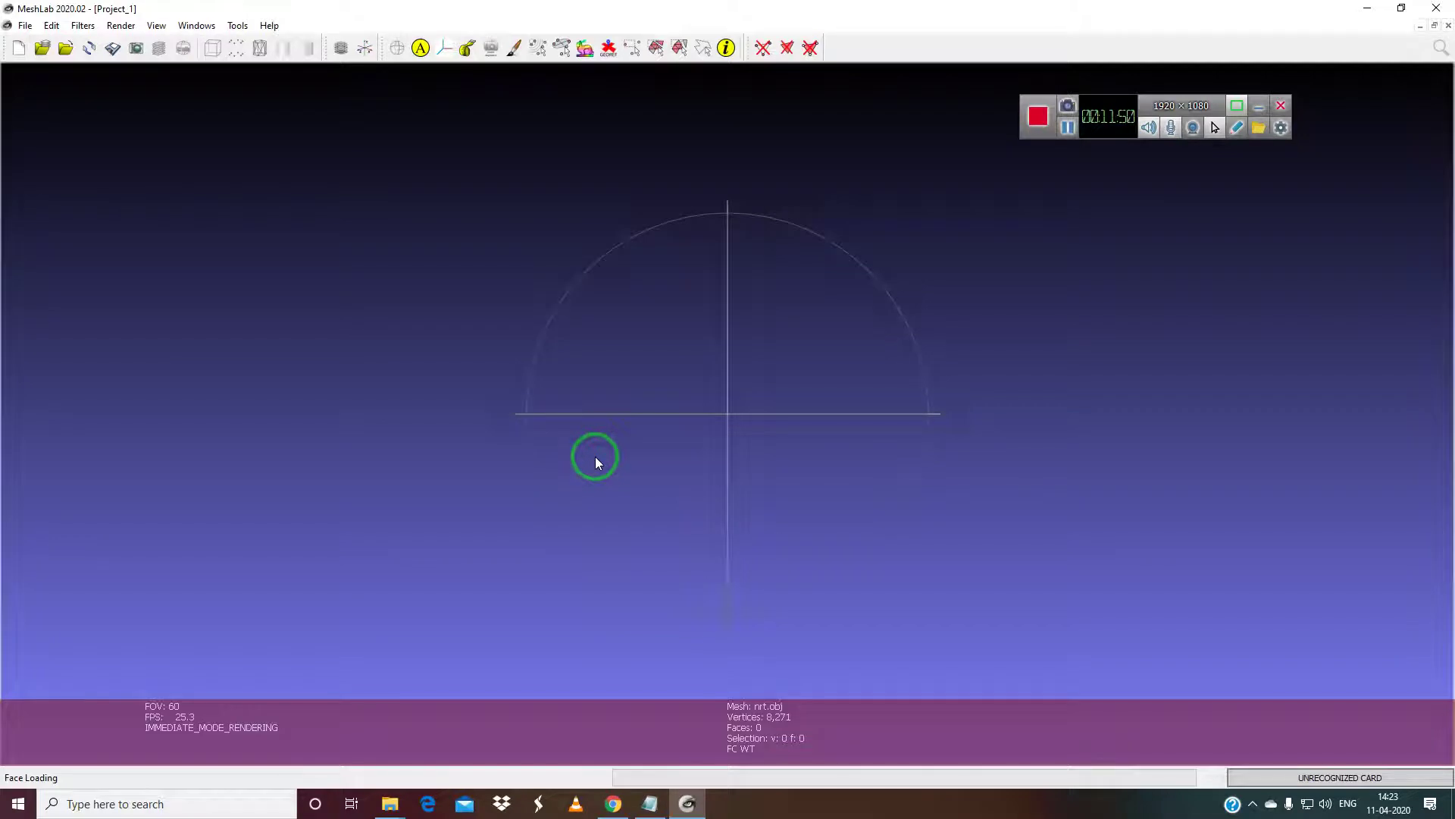
Turn the Naruto model to face front and resize the project window into a tall left panel.
{"action": "left_click_drag", "start_coordinate": [594, 457], "coordinate": [599, 284]}
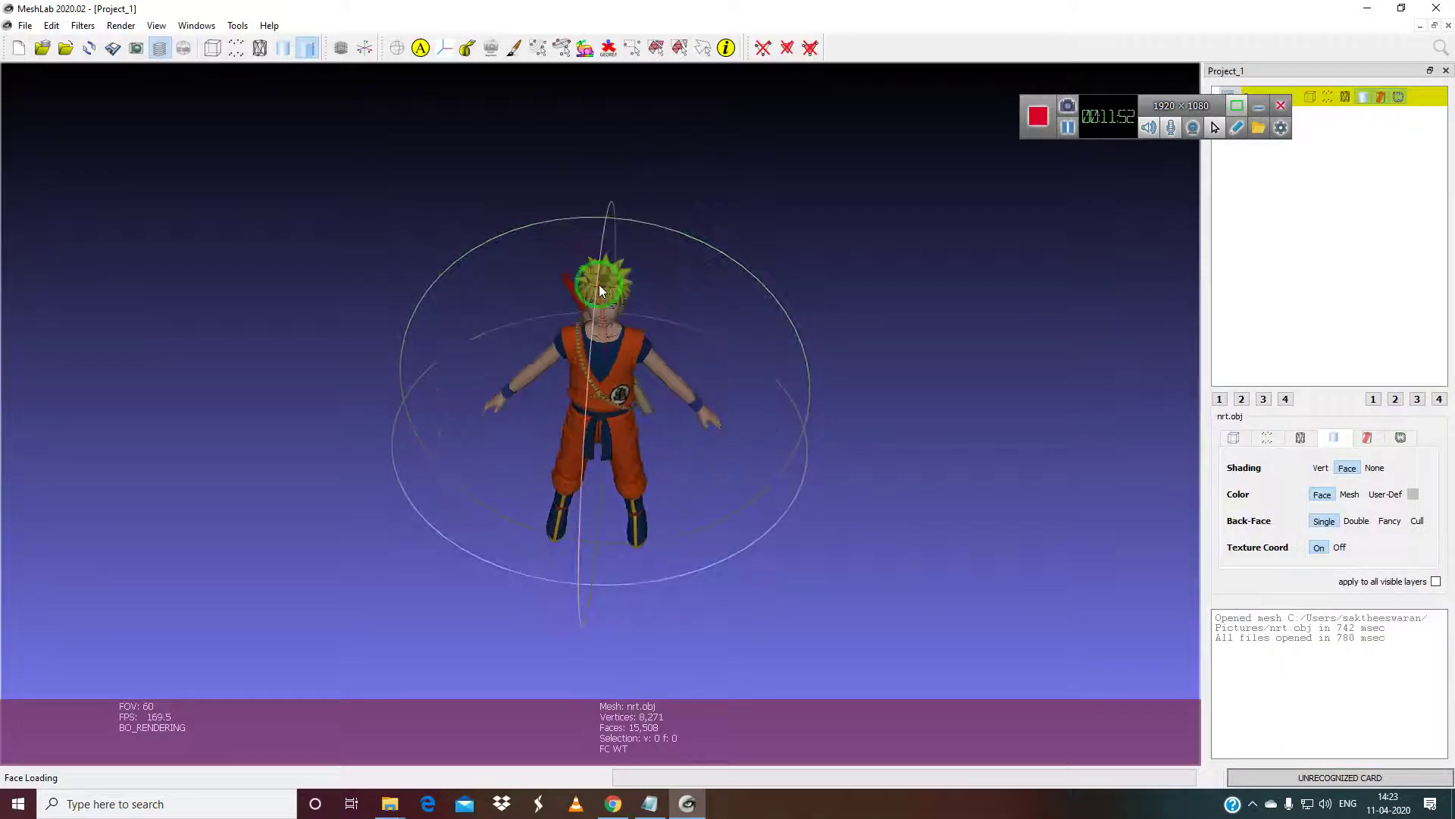
{"action": "scroll", "coordinate": [602, 282], "scroll_direction": "up", "scroll_amount": 3}
{"action": "left_click_drag", "start_coordinate": [633, 212], "coordinate": [584, 228]}
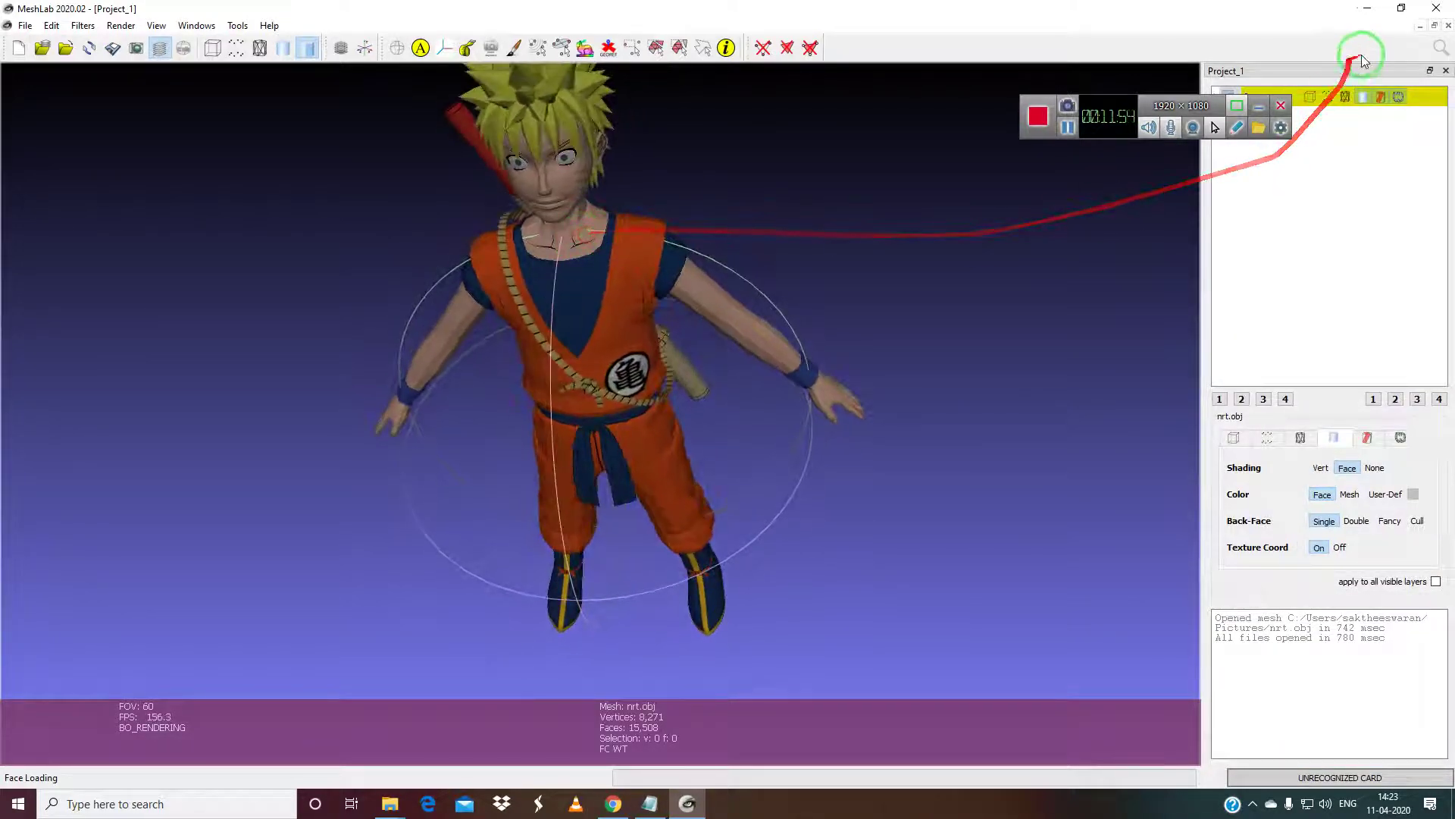
{"action": "left_click", "coordinate": [1436, 26]}
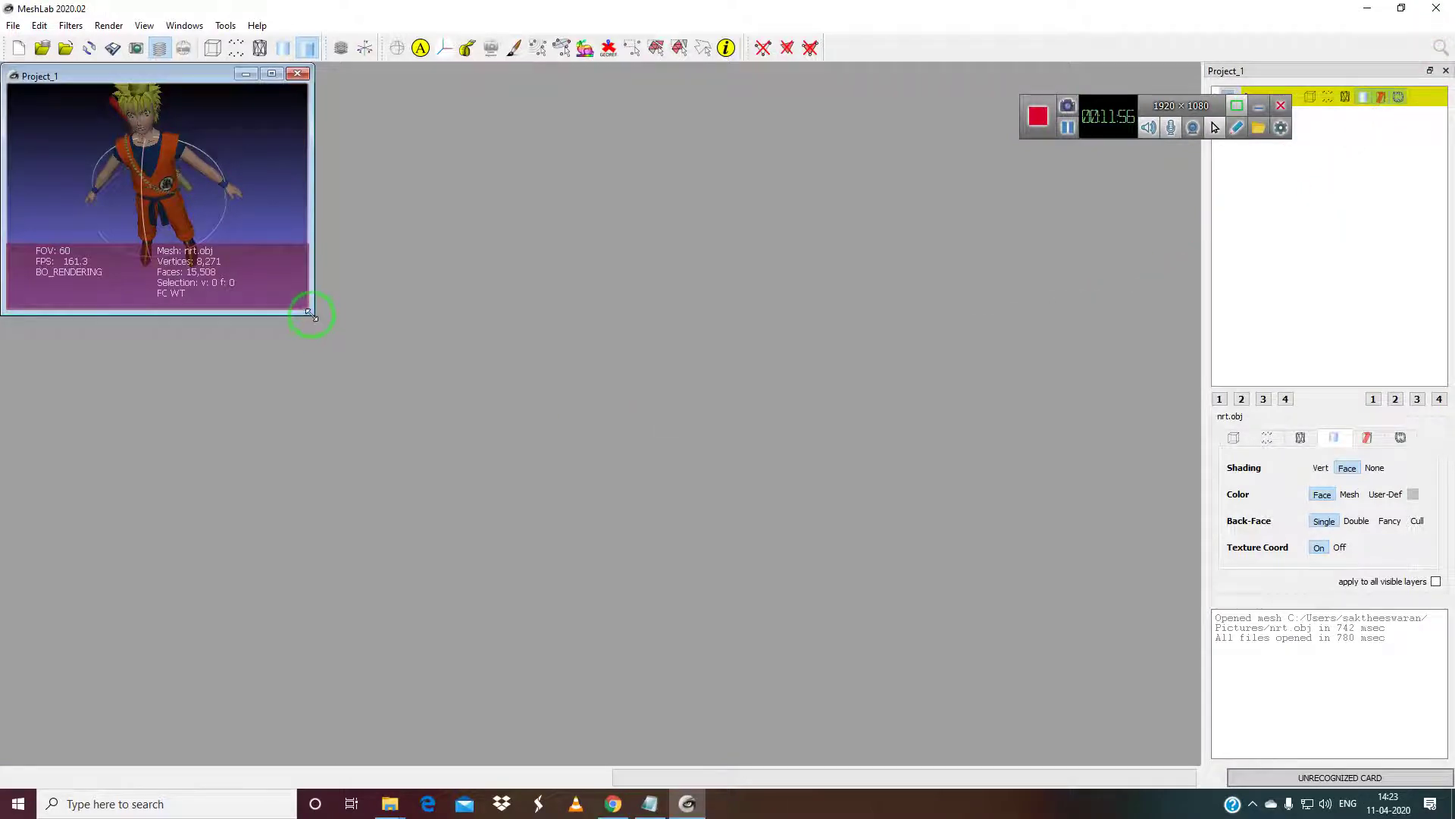
{"action": "left_click_drag", "start_coordinate": [311, 313], "coordinate": [565, 758]}
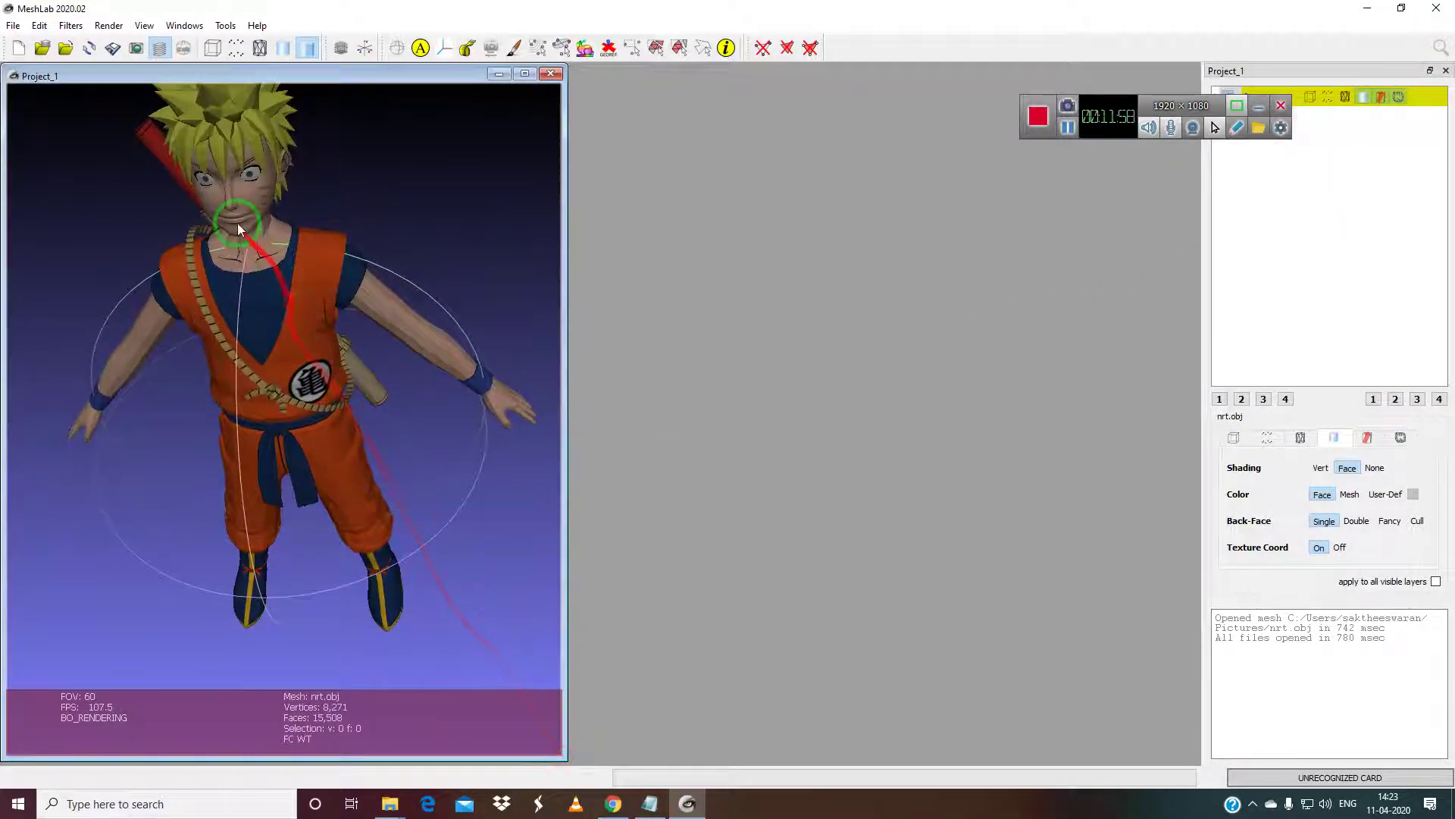
{"action": "scroll", "coordinate": [231, 220], "scroll_direction": "up", "scroll_amount": 6}
{"action": "left_click_drag", "start_coordinate": [286, 256], "coordinate": [292, 390]}
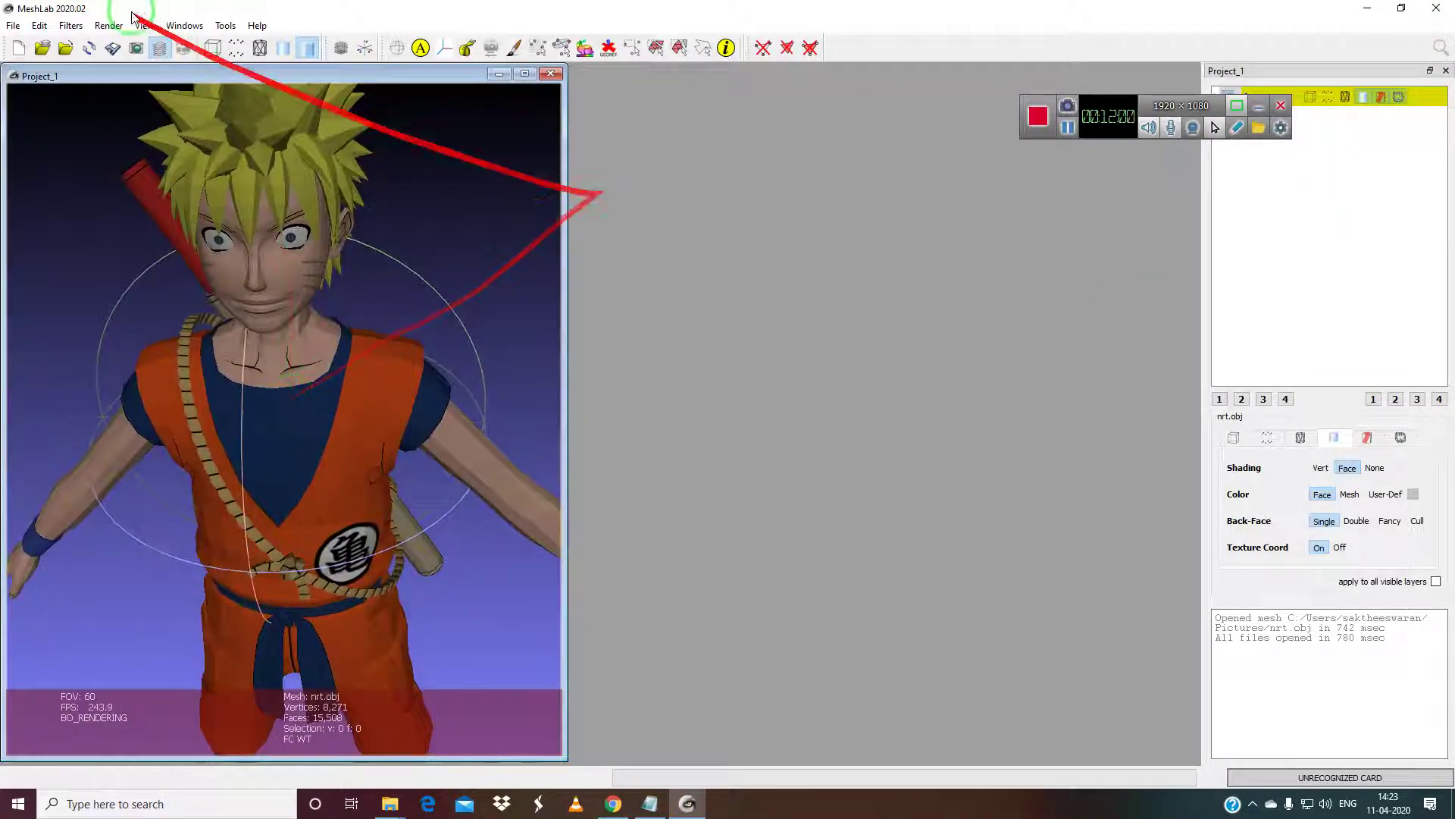
Start importing the gh mesh from Pictures, then close the stalled Project_1 window.
{"action": "left_click", "coordinate": [13, 26]}
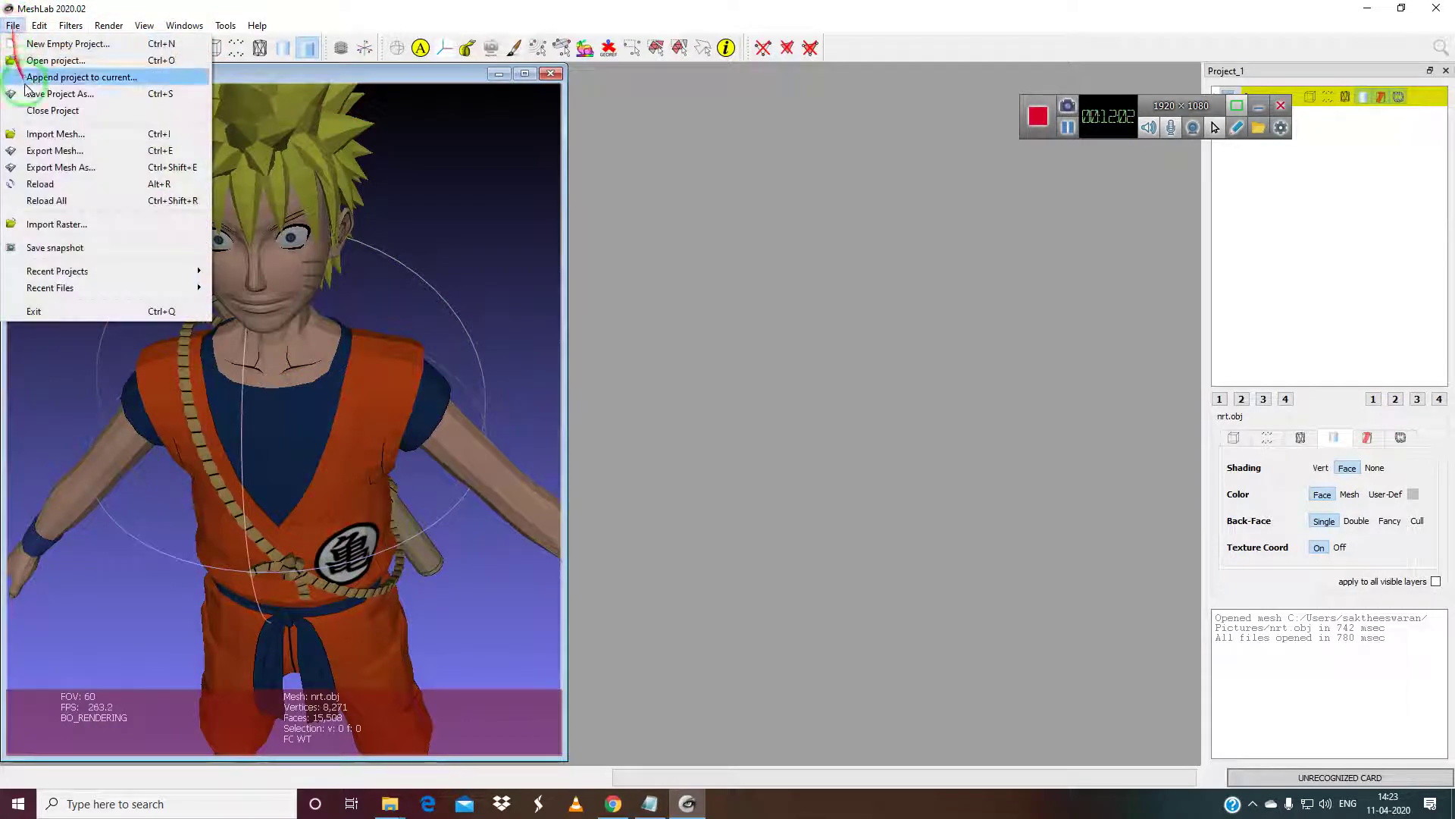
{"action": "left_click", "coordinate": [65, 128]}
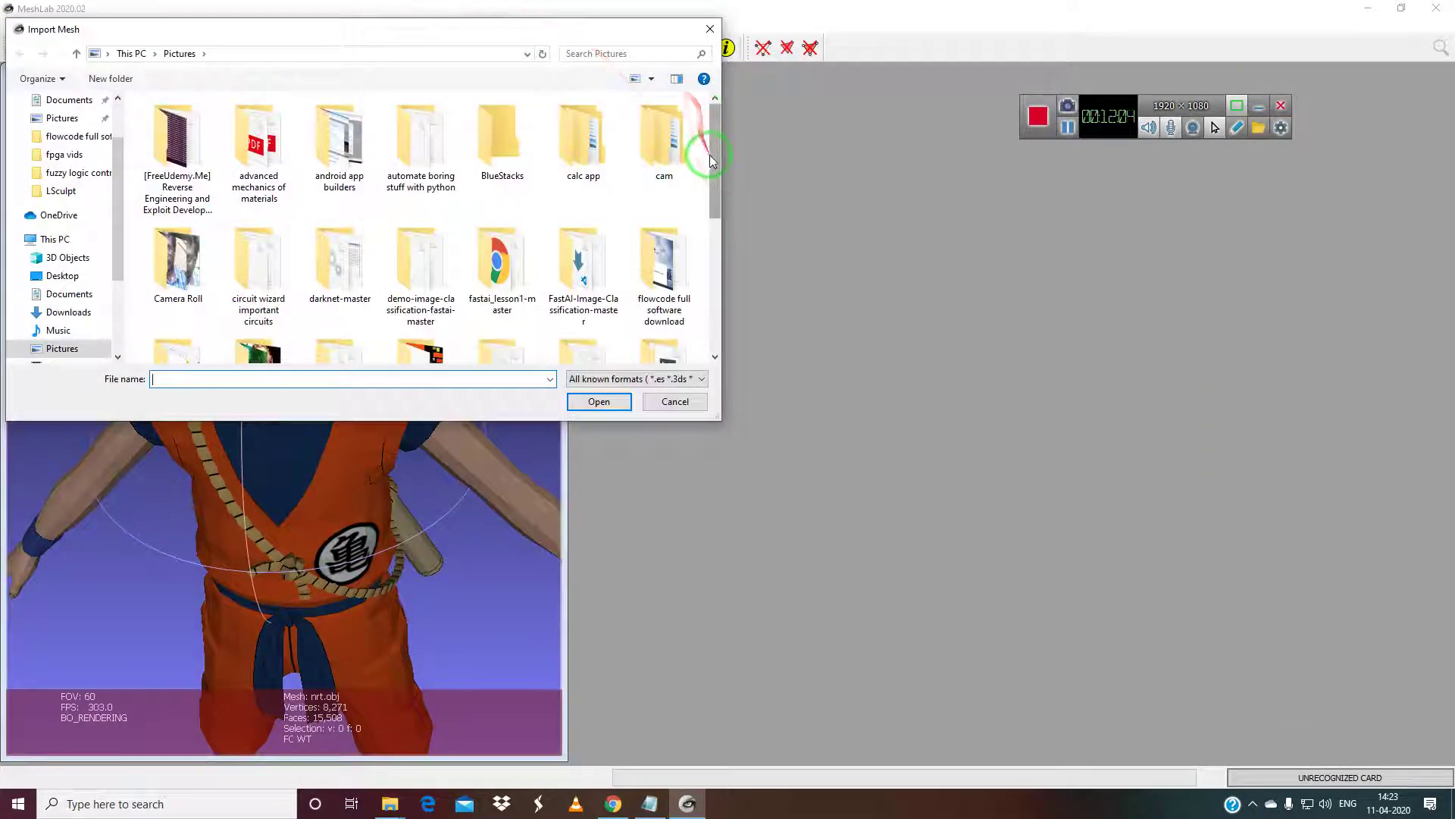
{"action": "left_click_drag", "start_coordinate": [715, 140], "coordinate": [732, 326]}
{"action": "left_click", "coordinate": [178, 317]}
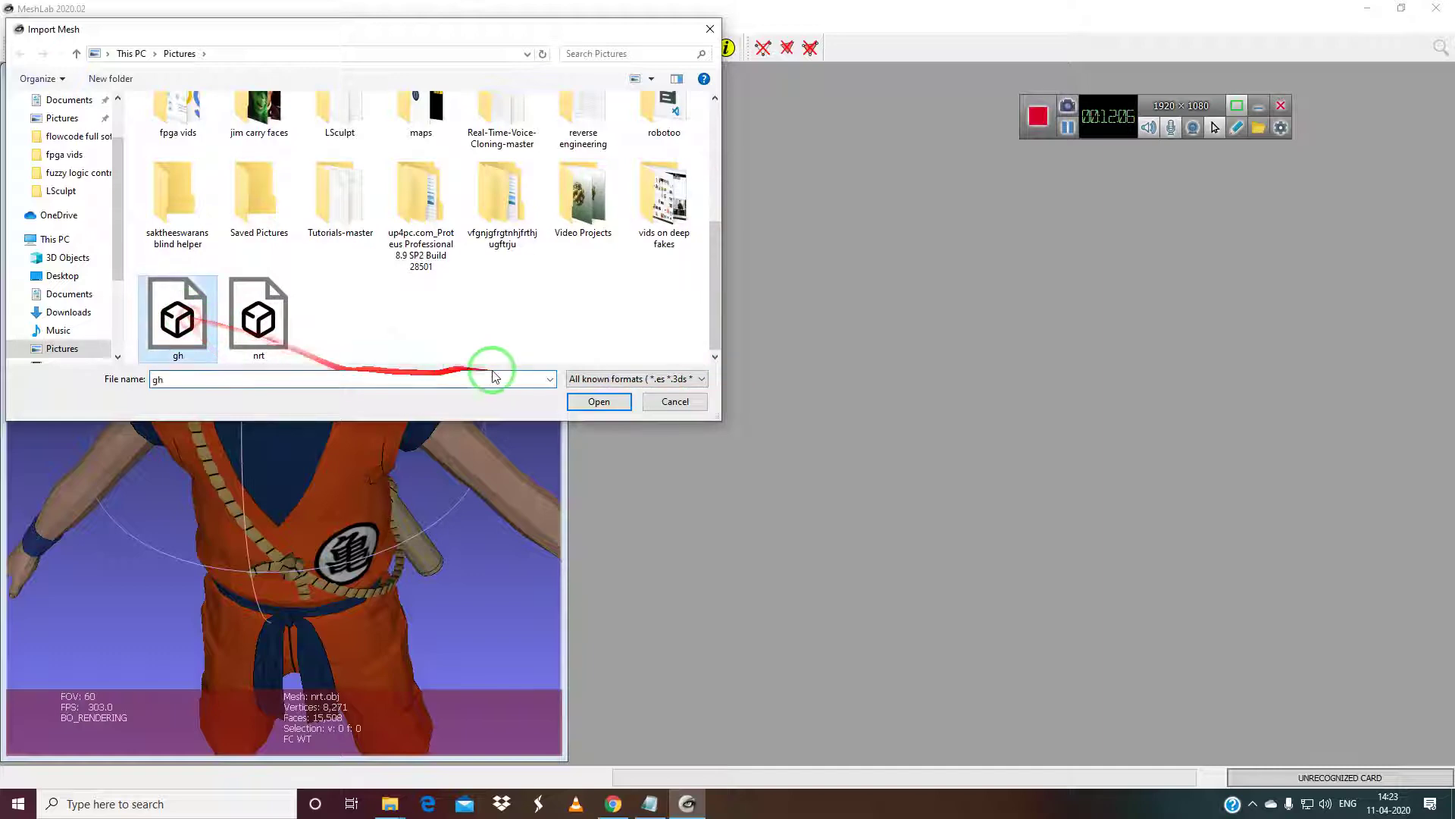
{"action": "left_click", "coordinate": [591, 401]}
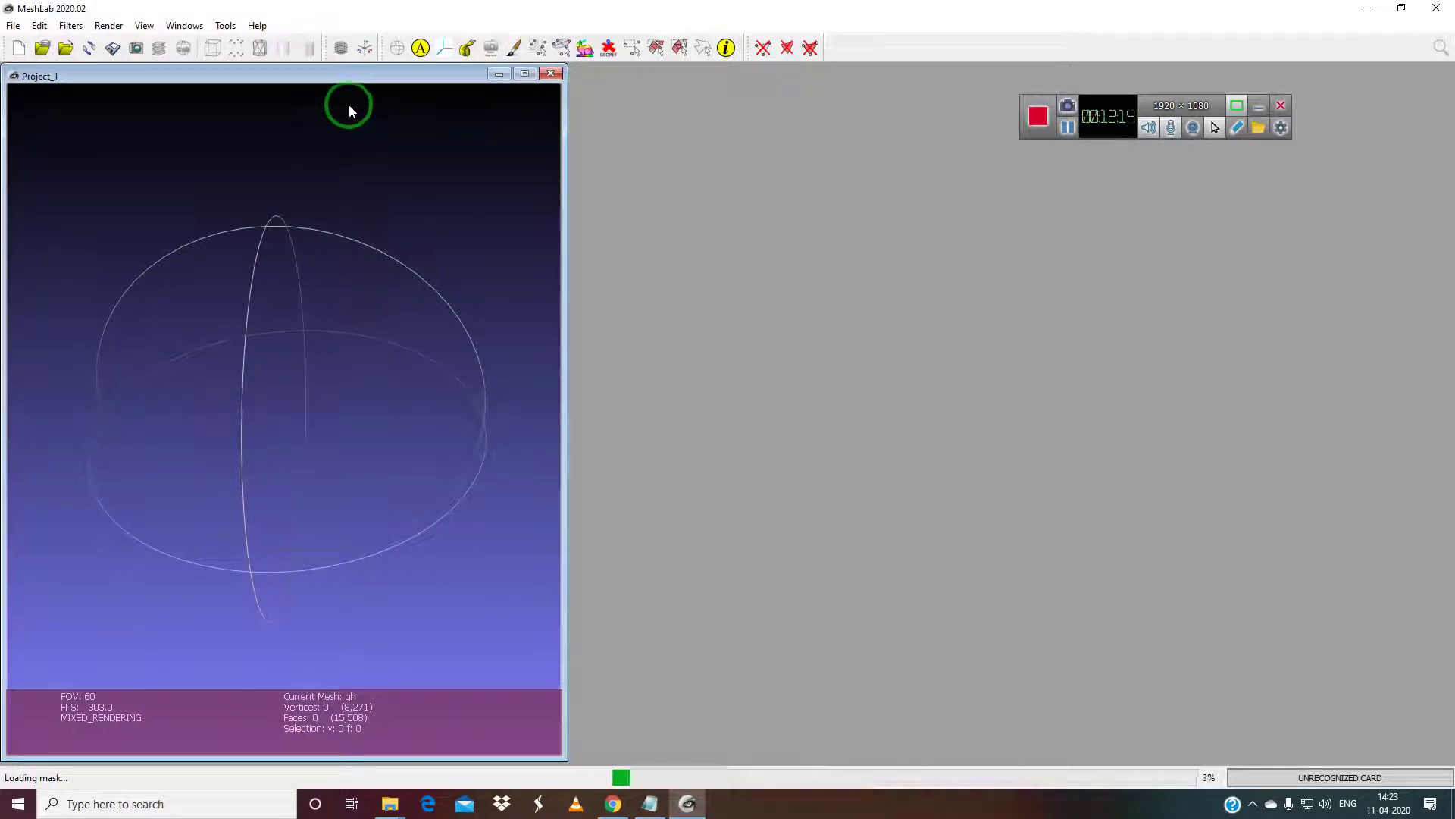
{"action": "mouse_move", "coordinate": [456, 79]}
{"action": "left_mouse_down"}
{"action": "mouse_move", "coordinate": [676, 98]}
{"action": "mouse_move", "coordinate": [347, 83]}
{"action": "left_mouse_up"}
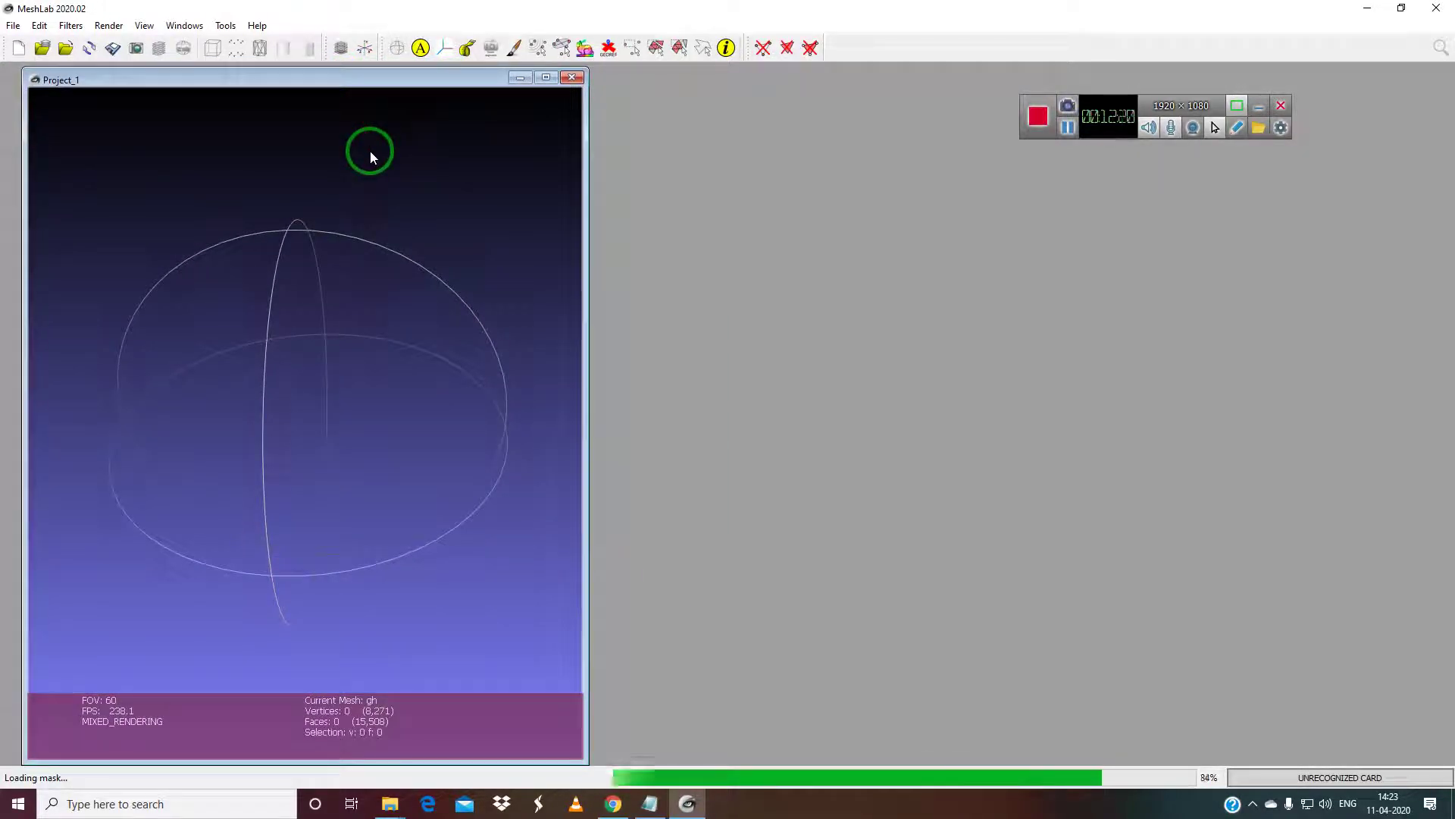
{"action": "left_click", "coordinate": [572, 78]}
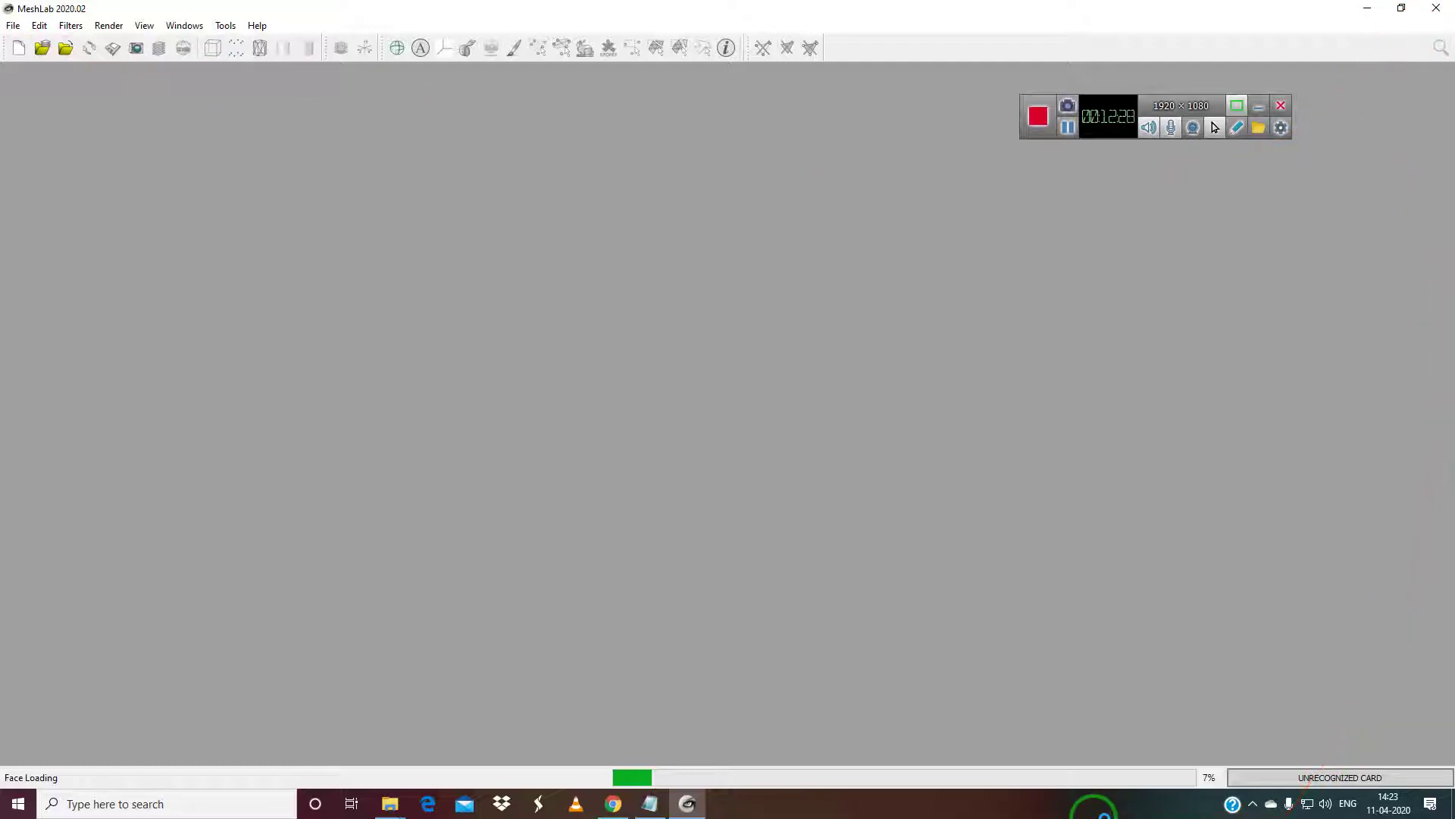
{"action": "left_click", "coordinate": [1068, 128]}
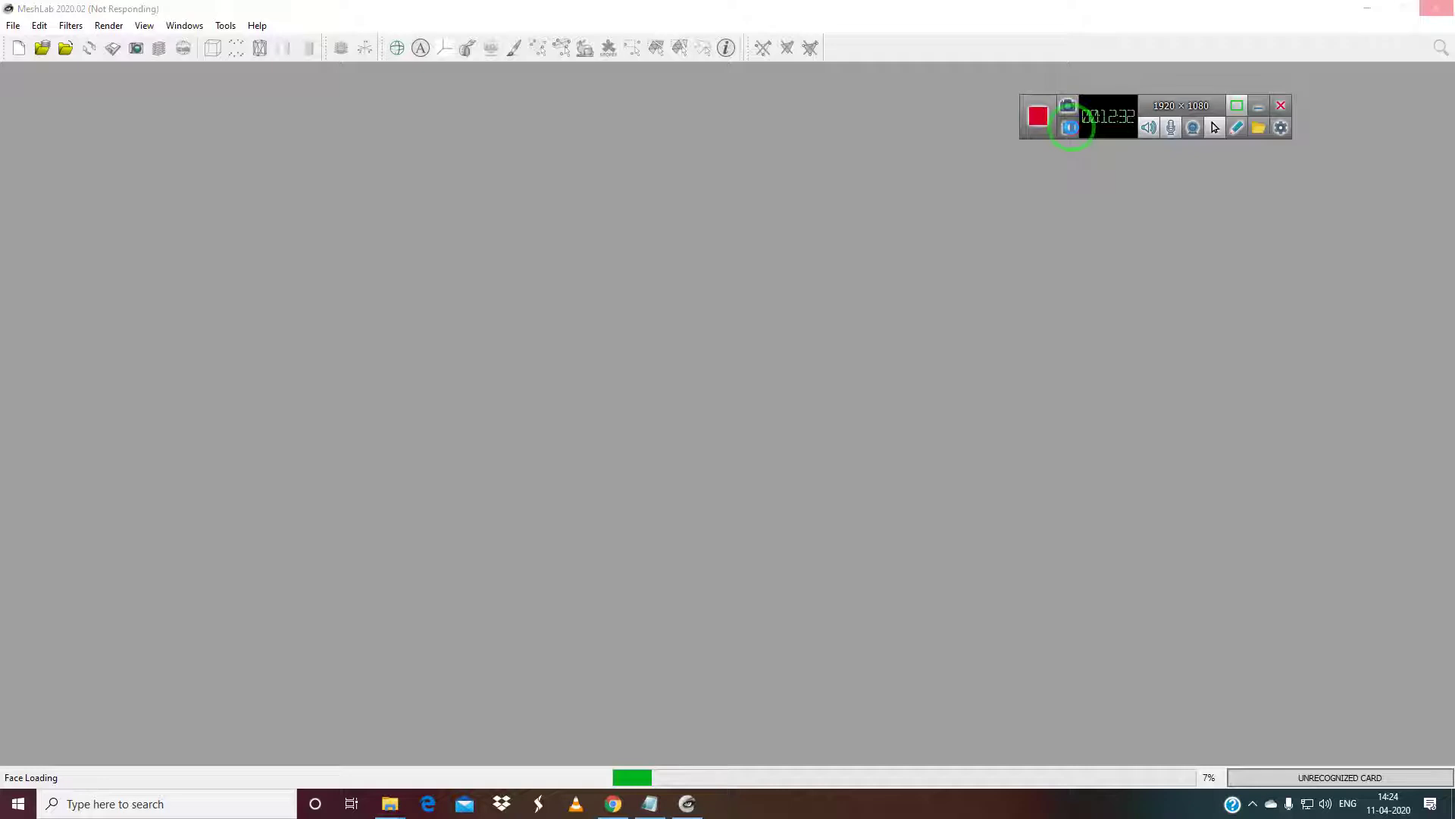
{"action": "left_click", "coordinate": [1069, 128]}
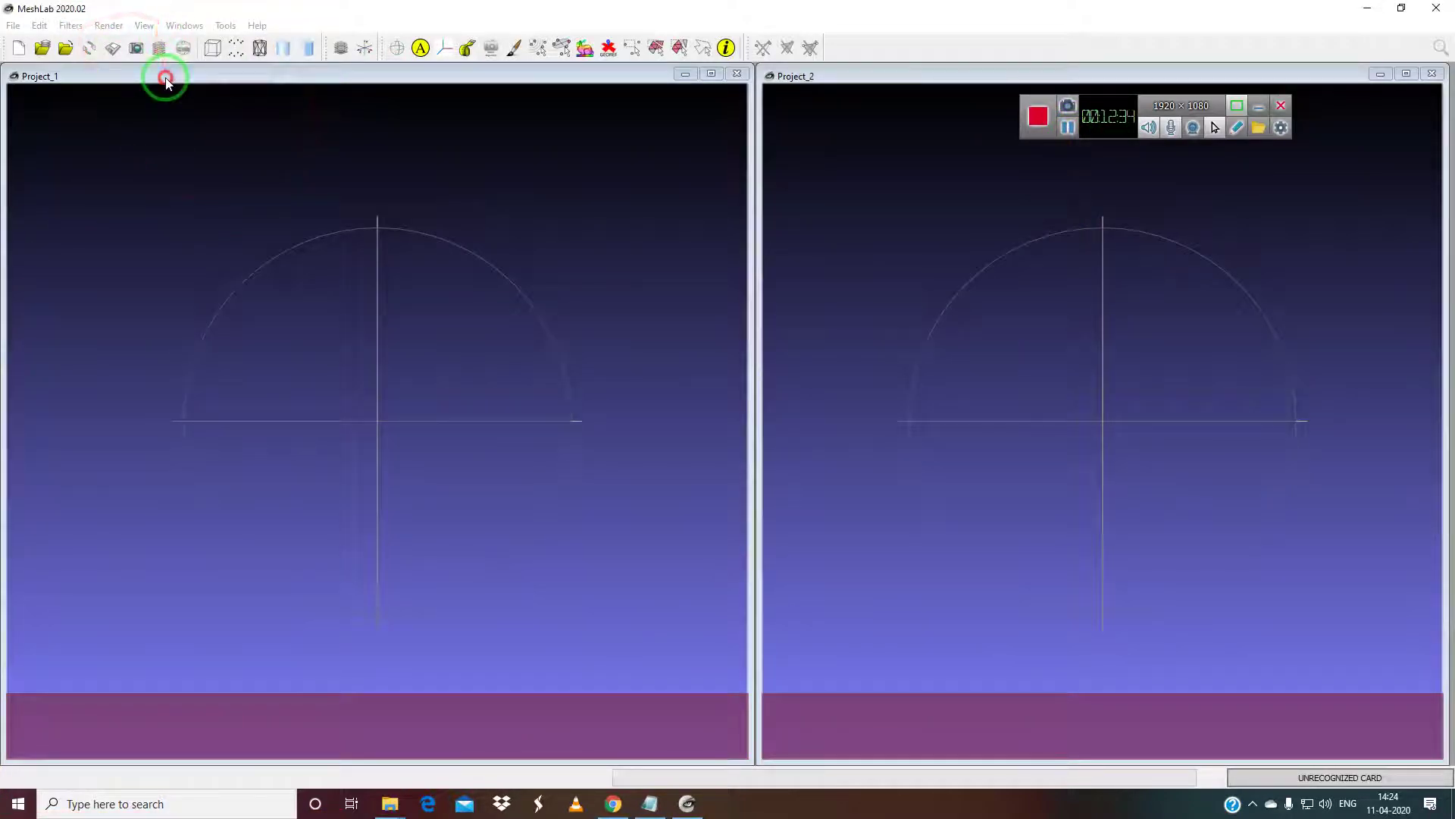
Re-import gh from Pictures so the brick figure loads with 5,442 vertices.
{"action": "left_click", "coordinate": [13, 25]}
{"action": "key", "text": "Escape"}
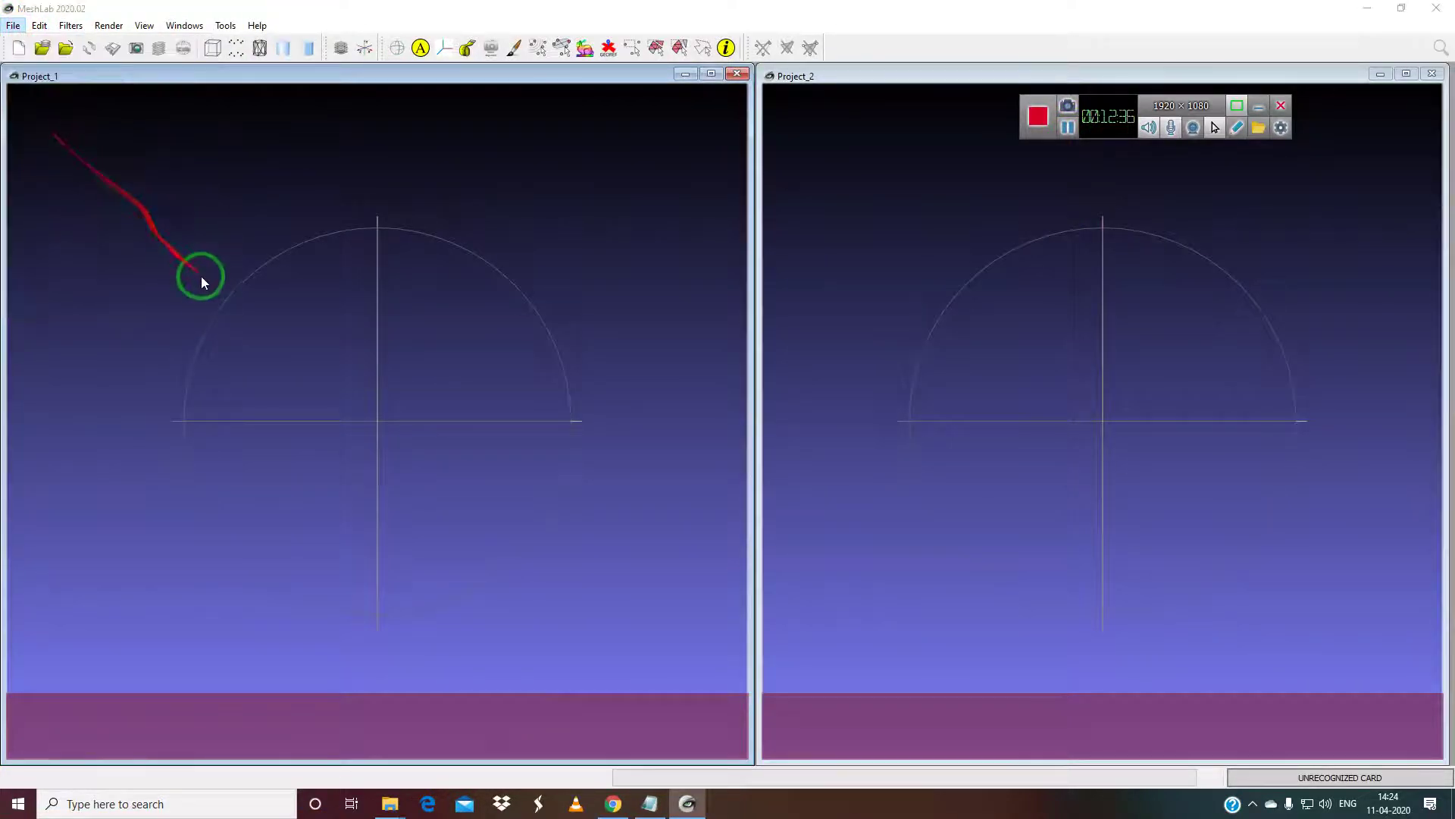
{"action": "key", "text": "ctrl+i"}
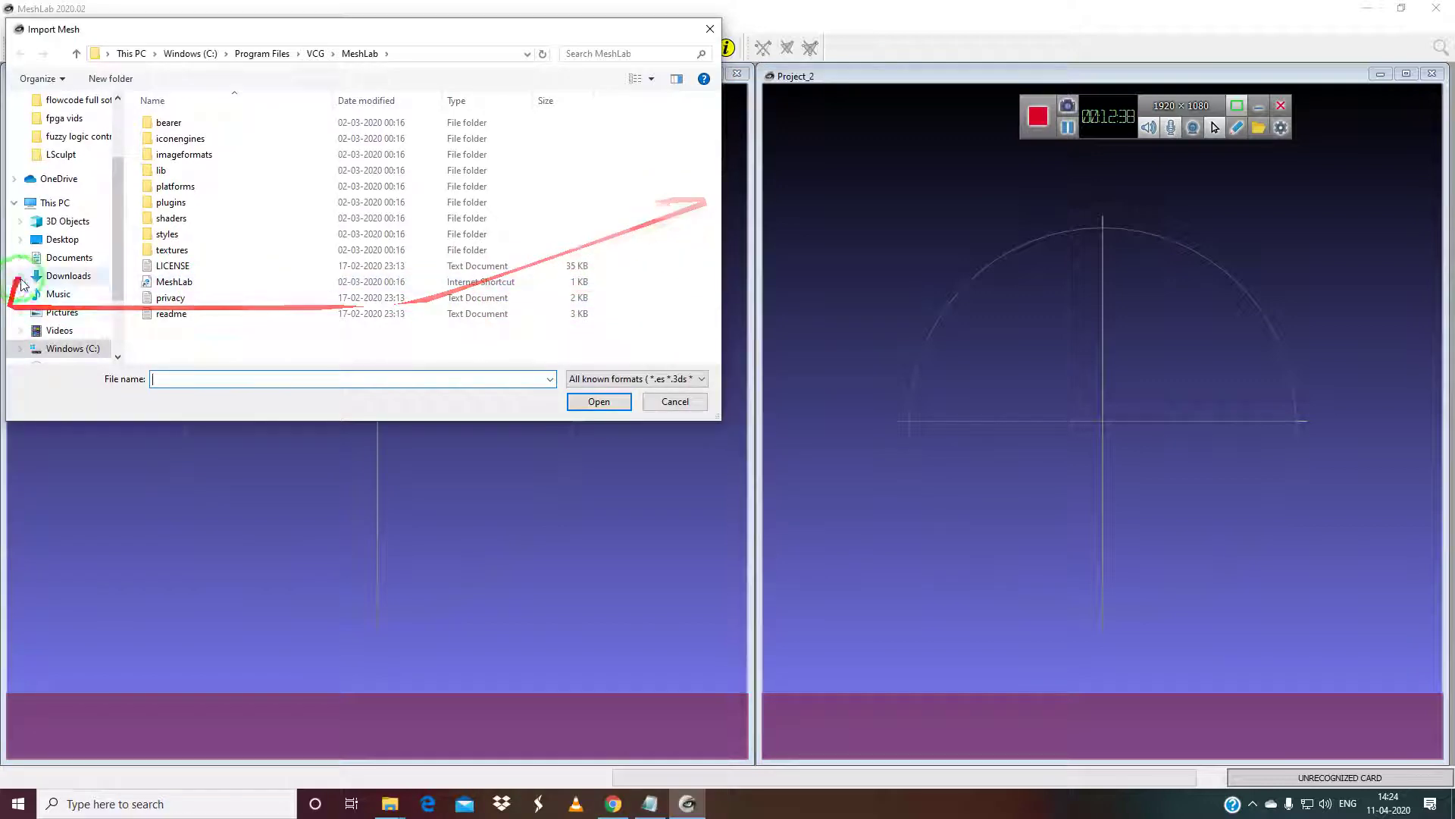
{"action": "left_click", "coordinate": [67, 312]}
{"action": "scroll", "coordinate": [675, 196], "scroll_direction": "down", "scroll_amount": 5}
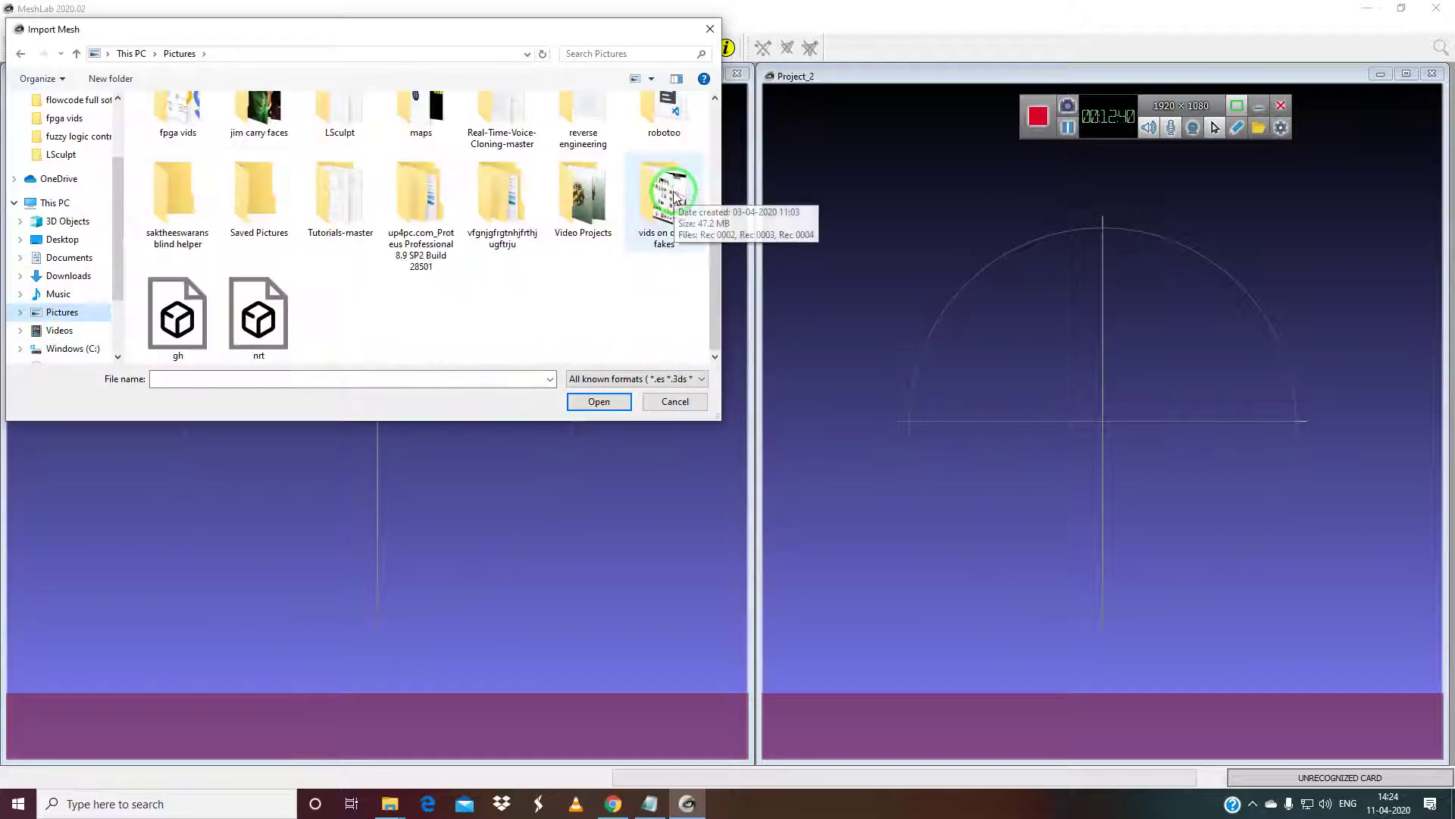
{"action": "left_click", "coordinate": [177, 318]}
{"action": "left_click", "coordinate": [595, 401]}
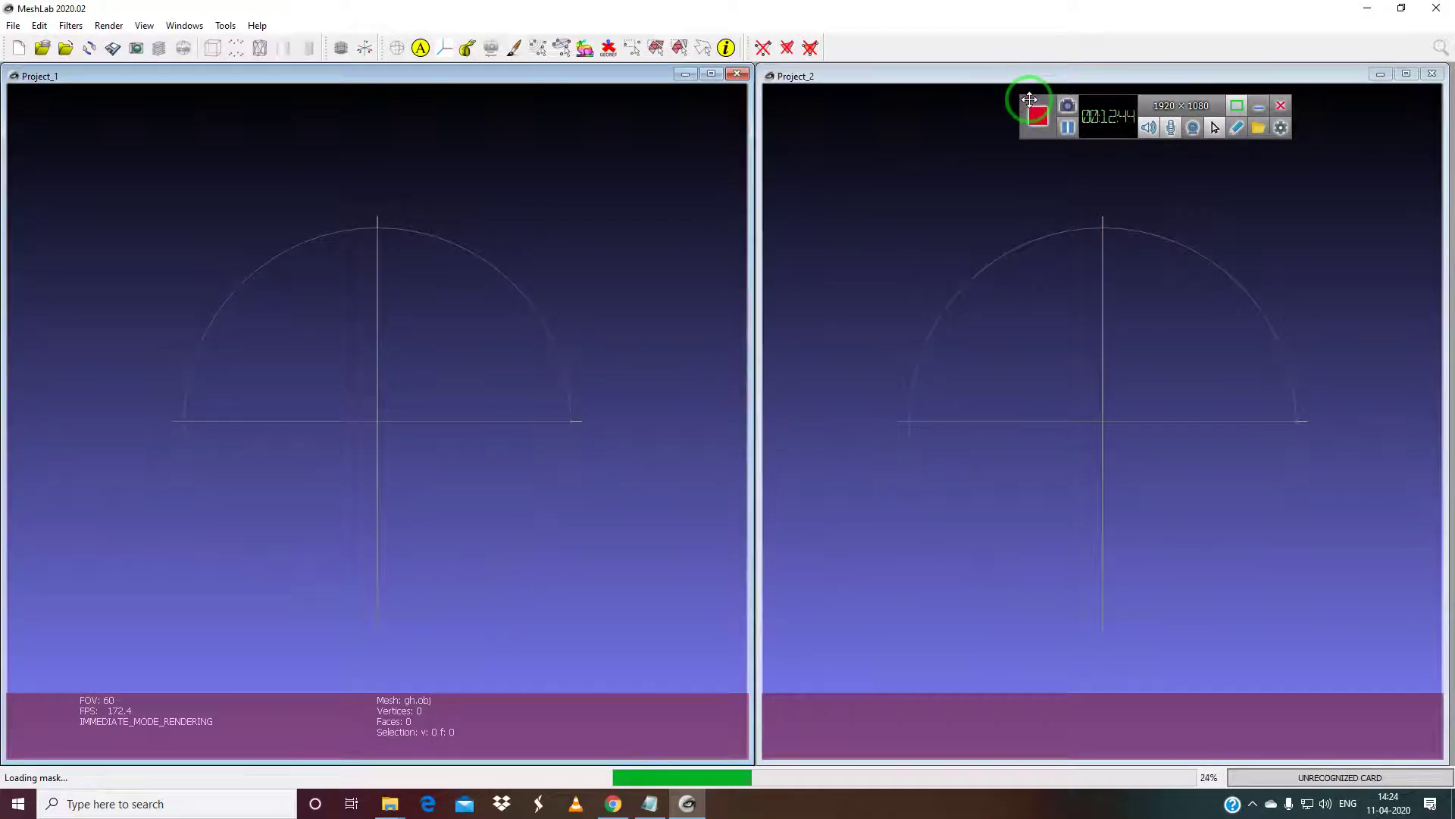
{"action": "left_click_drag", "start_coordinate": [1027, 101], "coordinate": [310, 637]}
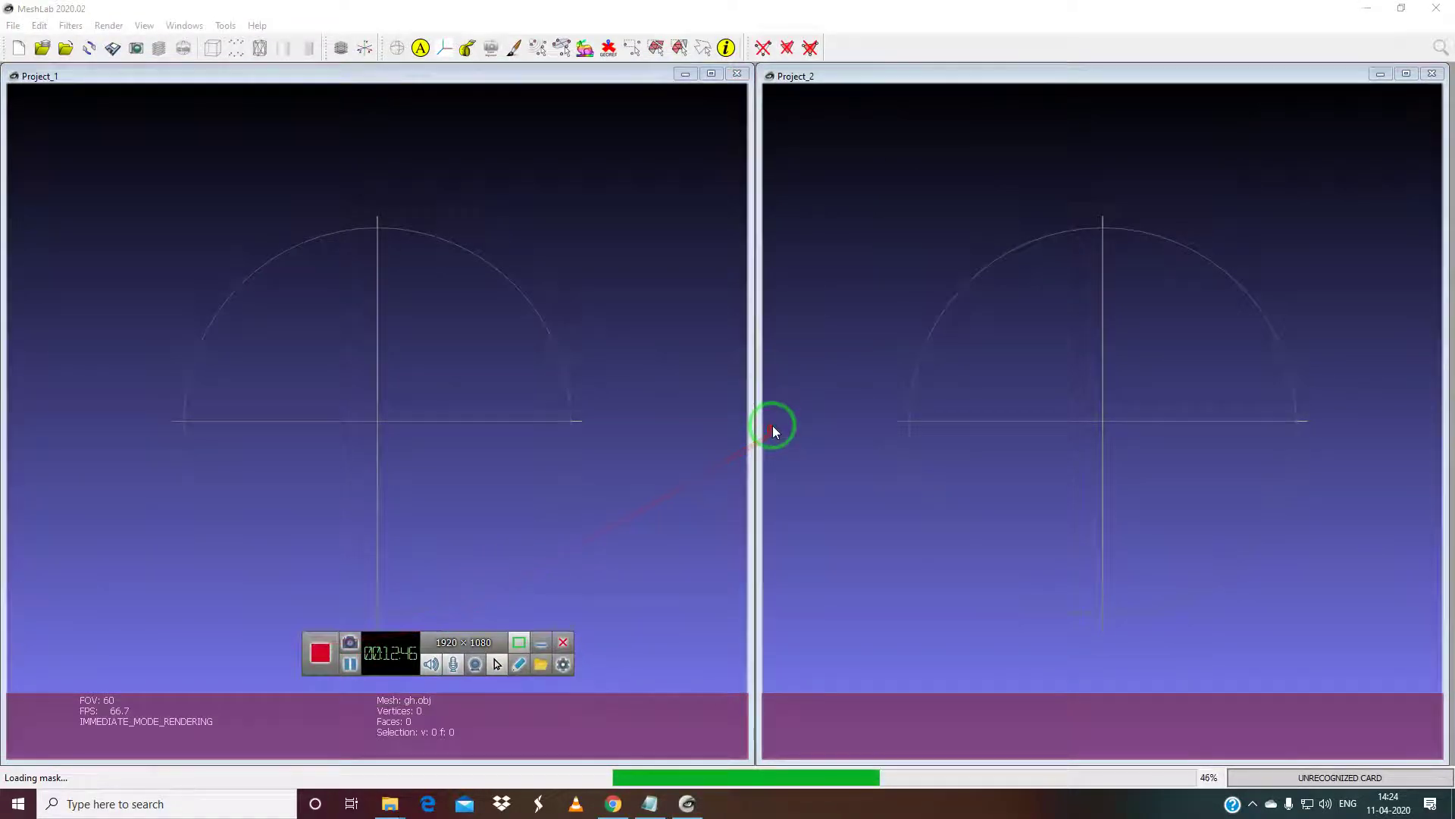
{"action": "left_click", "coordinate": [351, 665]}
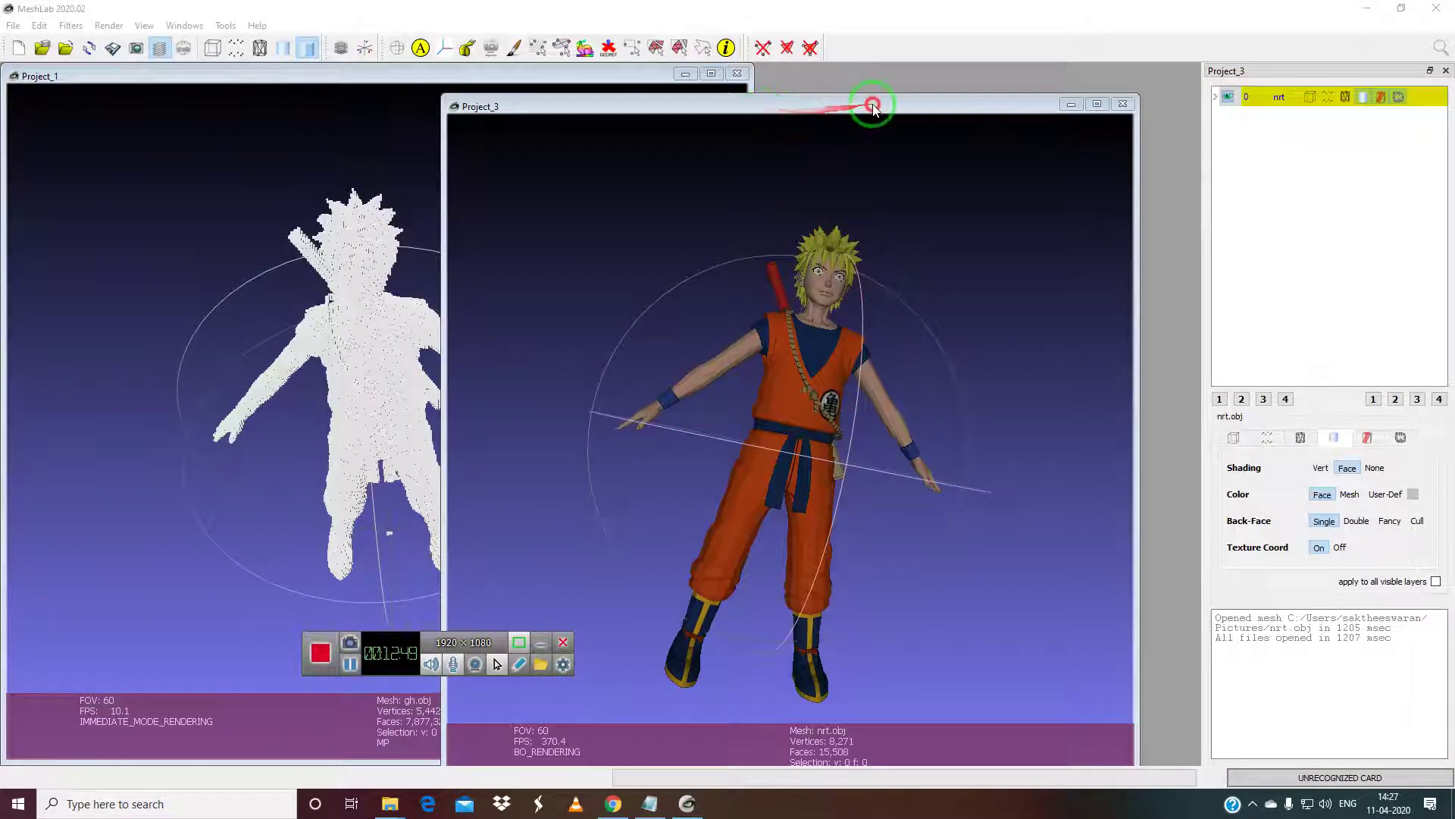
Move the nrt window right and orbit the gh voxel model back upright.
{"action": "left_click_drag", "start_coordinate": [873, 106], "coordinate": [828, 103]}
{"action": "left_click", "coordinate": [384, 331]}
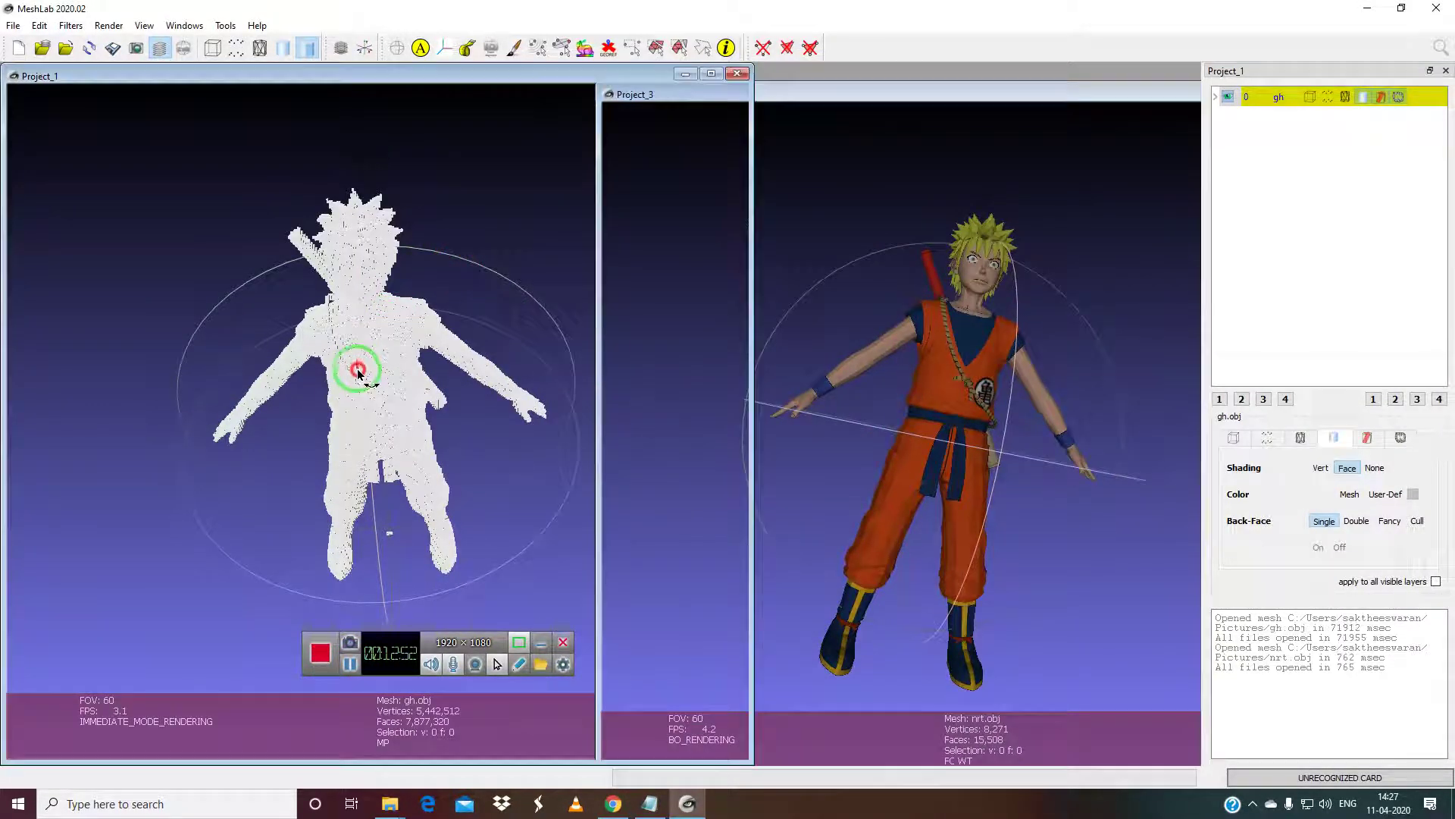
{"action": "left_click_drag", "start_coordinate": [359, 380], "coordinate": [362, 383]}
{"action": "left_click_drag", "start_coordinate": [334, 462], "coordinate": [307, 515]}
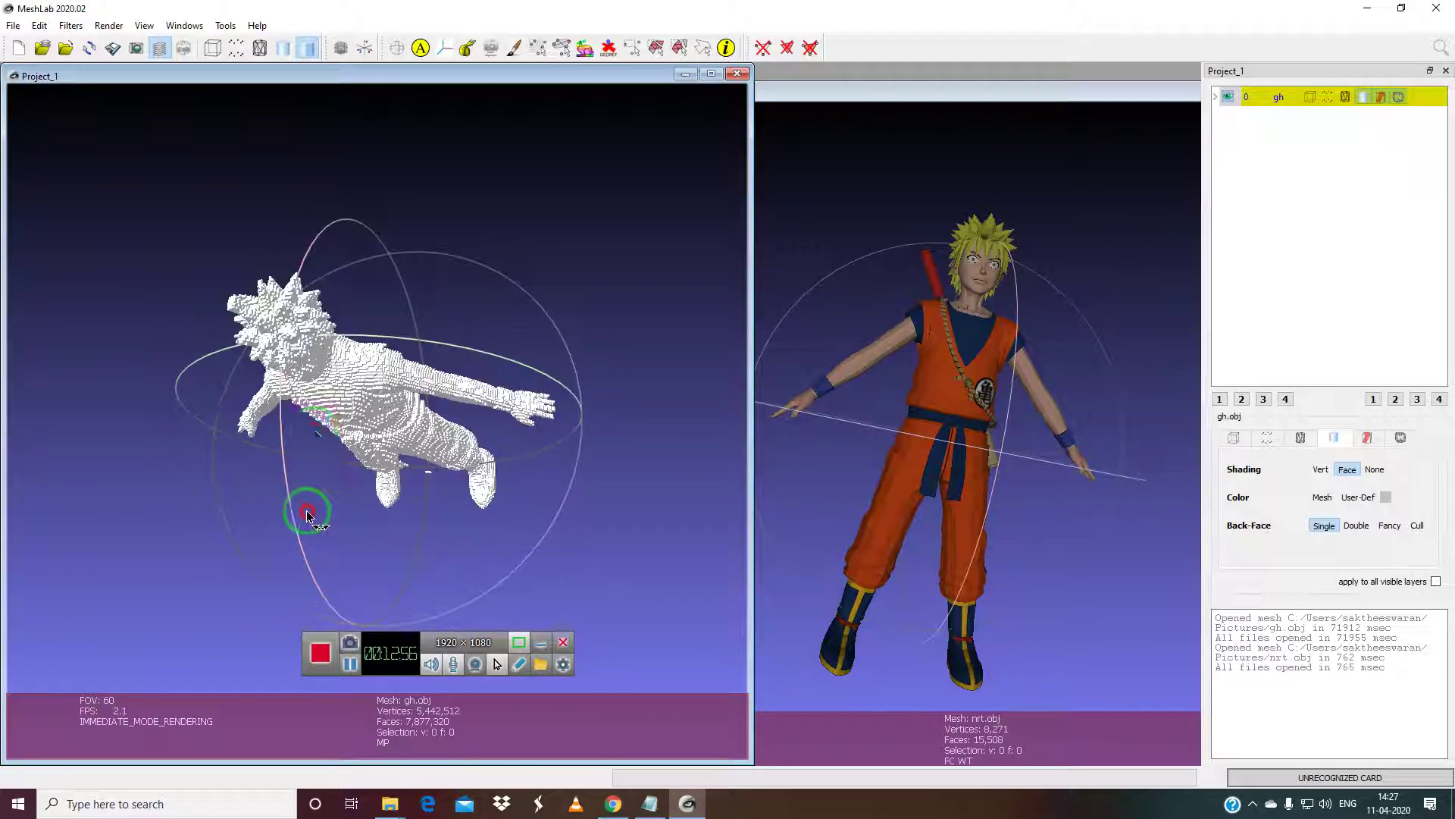
{"action": "left_click_drag", "start_coordinate": [323, 361], "coordinate": [862, 508]}
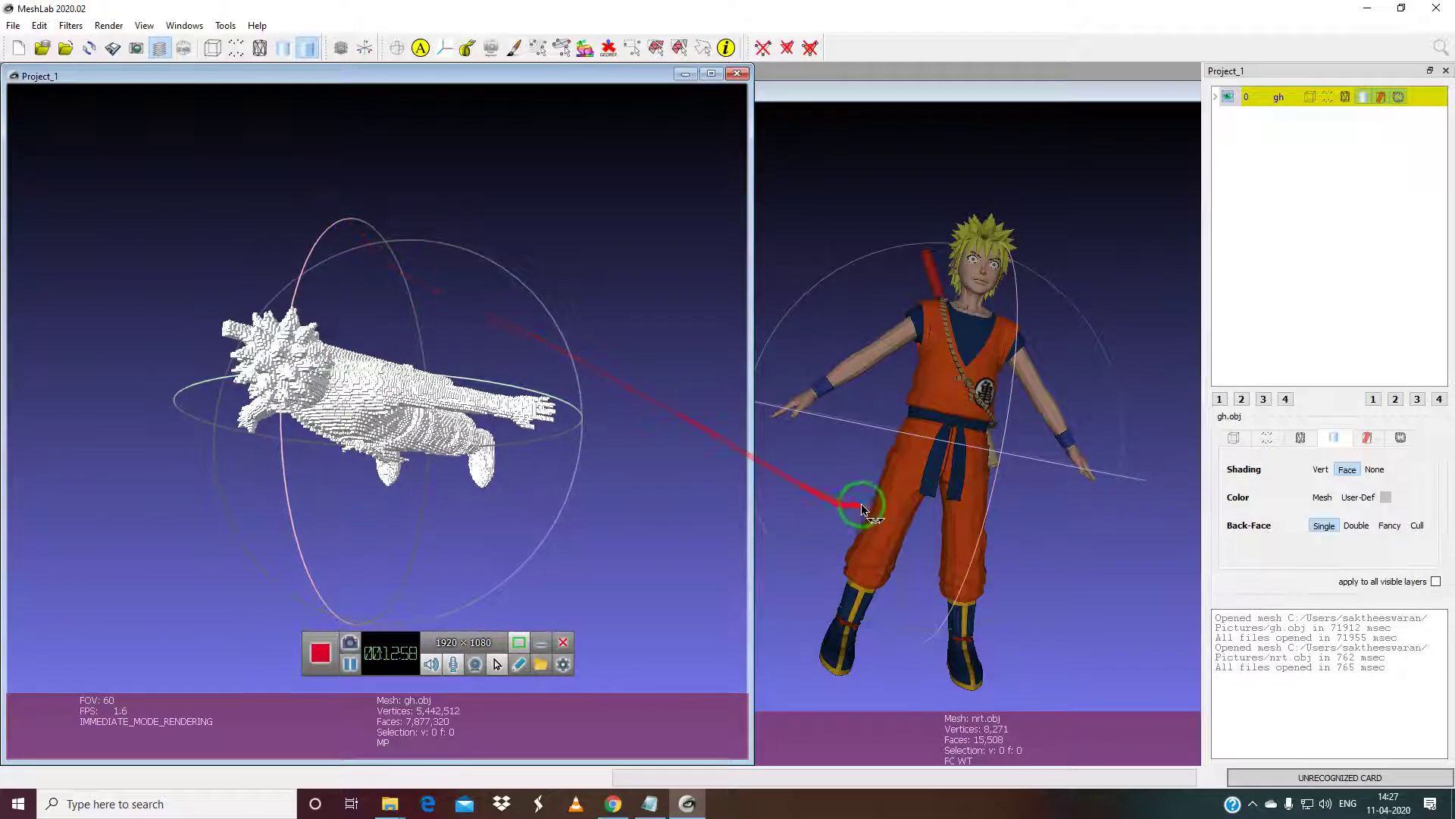
{"action": "mouse_move", "coordinate": [931, 440]}
{"action": "left_mouse_down"}
{"action": "mouse_move", "coordinate": [944, 341]}
{"action": "mouse_move", "coordinate": [926, 503]}
{"action": "mouse_move", "coordinate": [897, 588]}
{"action": "mouse_move", "coordinate": [939, 346]}
{"action": "mouse_move", "coordinate": [822, 510]}
{"action": "mouse_move", "coordinate": [699, 520]}
{"action": "mouse_move", "coordinate": [1162, 266]}
{"action": "mouse_move", "coordinate": [898, 586]}
{"action": "mouse_move", "coordinate": [220, 413]}
{"action": "mouse_move", "coordinate": [326, 404]}
{"action": "left_mouse_up"}
Turn gh to a side view, stand nrt upright, then return to Chrome.
{"action": "left_click", "coordinate": [961, 322]}
{"action": "mouse_move", "coordinate": [417, 388]}
{"action": "left_mouse_down"}
{"action": "mouse_move", "coordinate": [299, 425]}
{"action": "mouse_move", "coordinate": [344, 429]}
{"action": "left_mouse_up"}
{"action": "mouse_move", "coordinate": [504, 417]}
{"action": "left_mouse_down"}
{"action": "mouse_move", "coordinate": [680, 397]}
{"action": "mouse_move", "coordinate": [857, 400]}
{"action": "mouse_move", "coordinate": [839, 447]}
{"action": "left_mouse_up"}
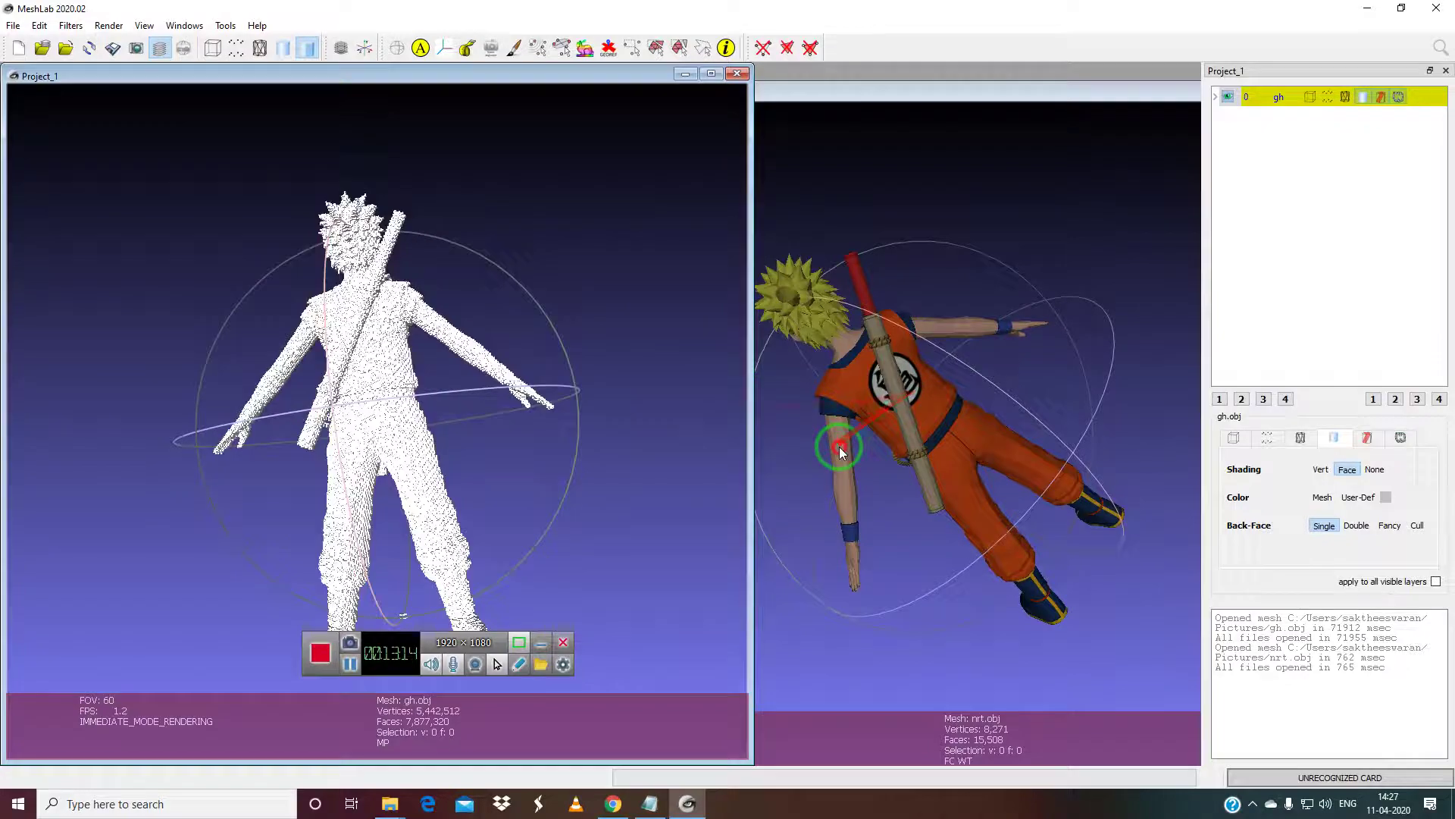
{"action": "left_click_drag", "start_coordinate": [944, 392], "coordinate": [1107, 312]}
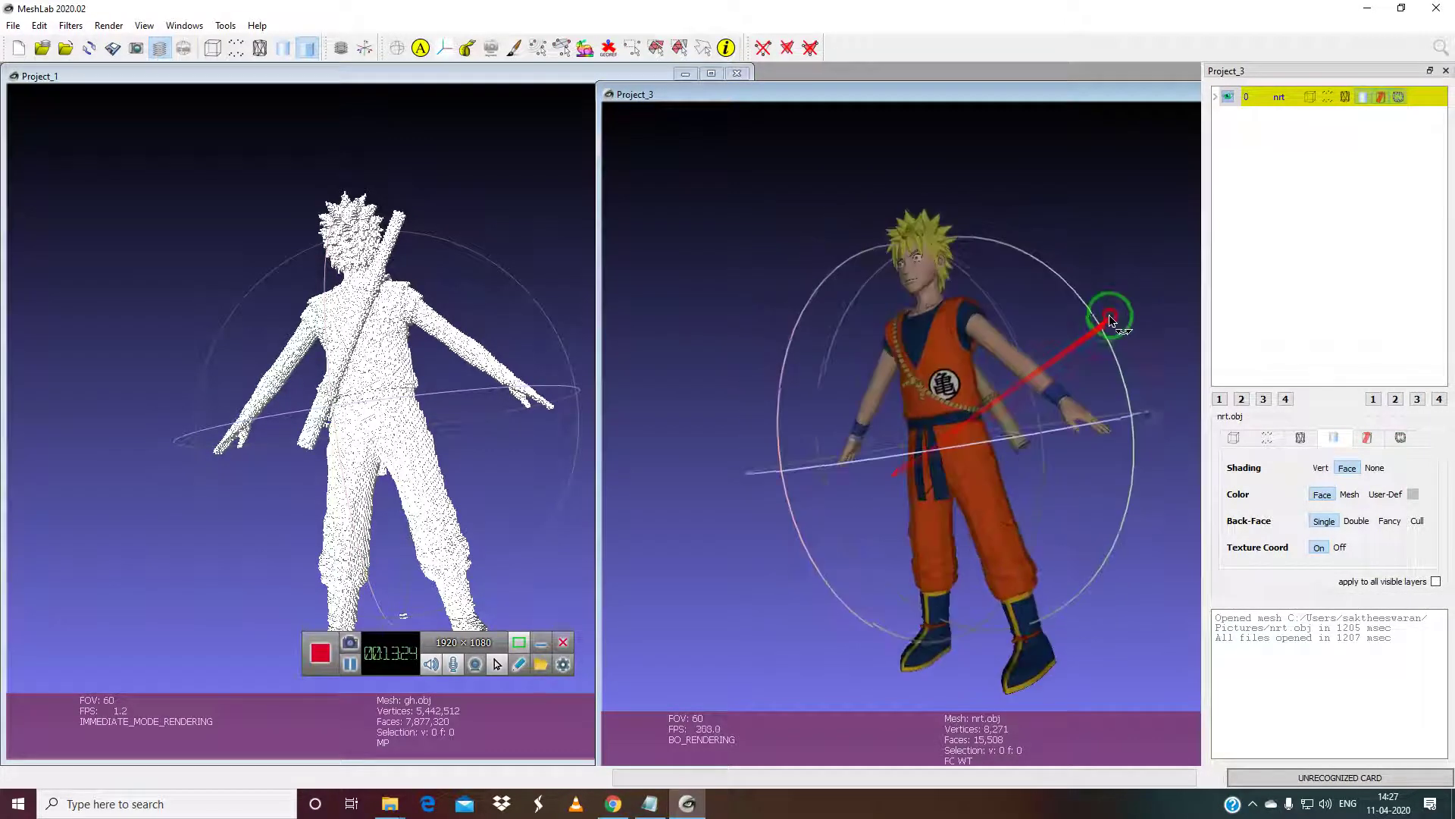
{"action": "left_click", "coordinate": [254, 402]}
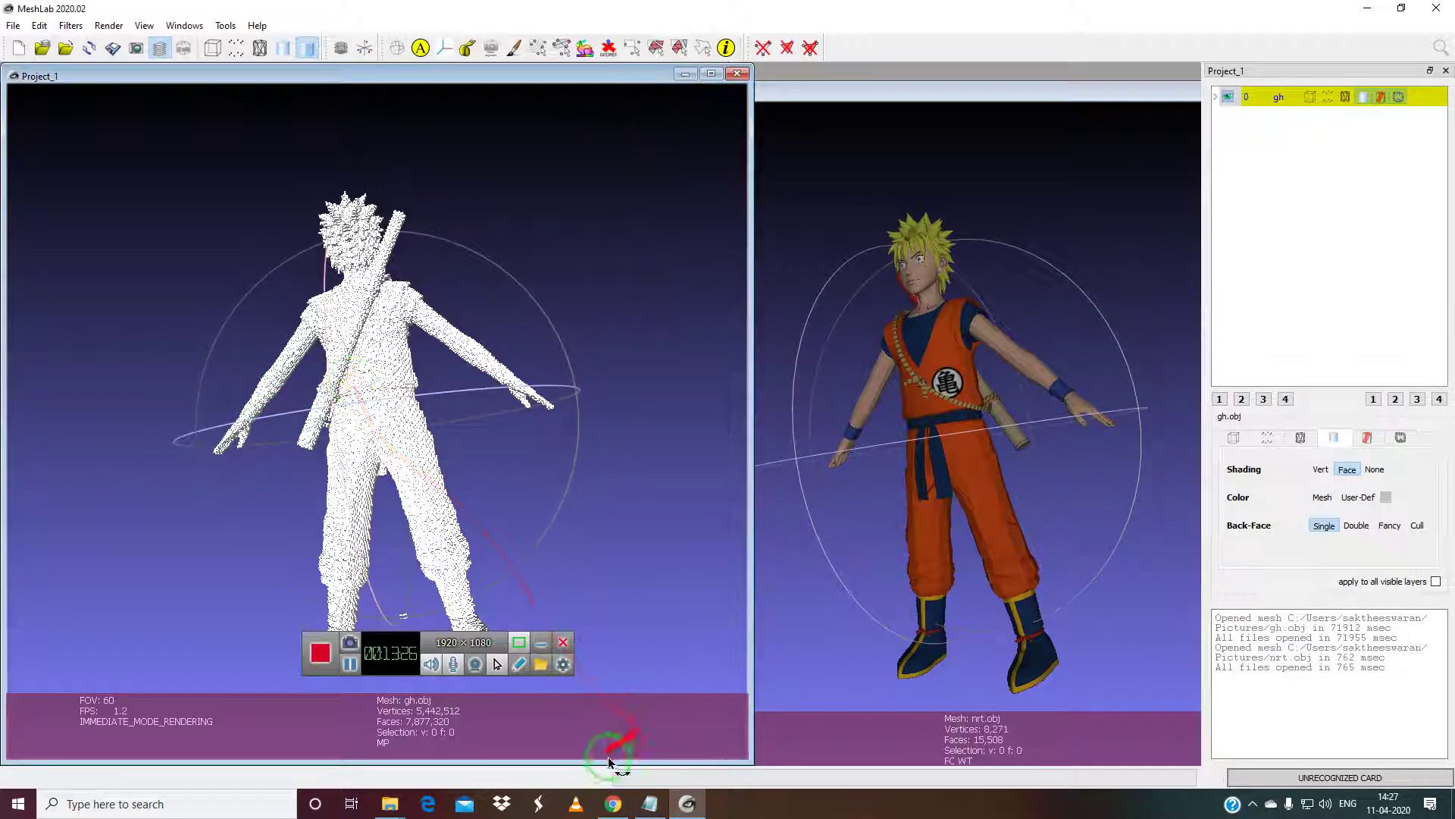
{"action": "left_click", "coordinate": [614, 805]}
Preview the yellow brick torso and Thanos Lego statue images in the lego sculpture results.
{"action": "left_click", "coordinate": [61, 12]}
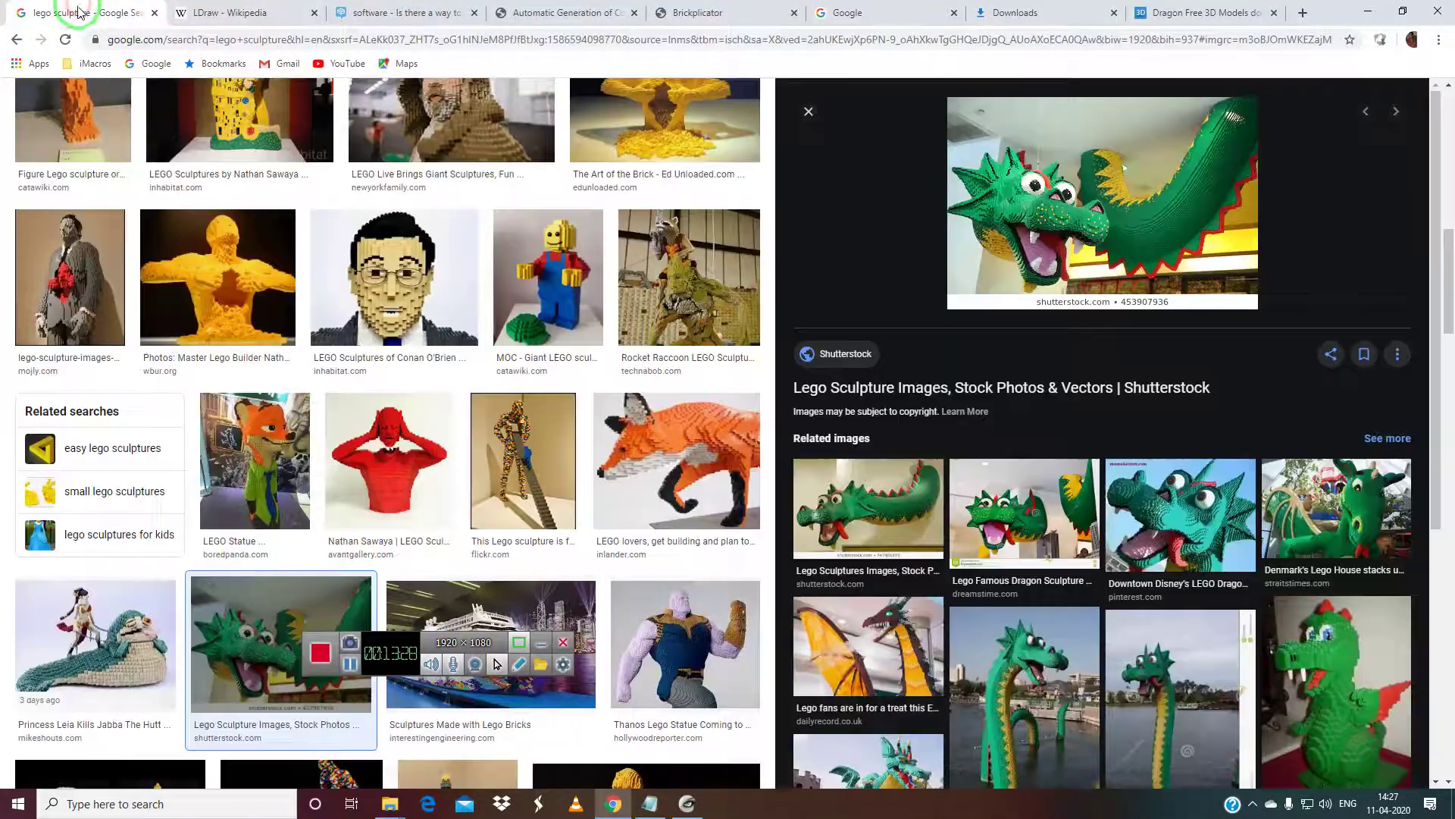
{"action": "left_click", "coordinate": [222, 271]}
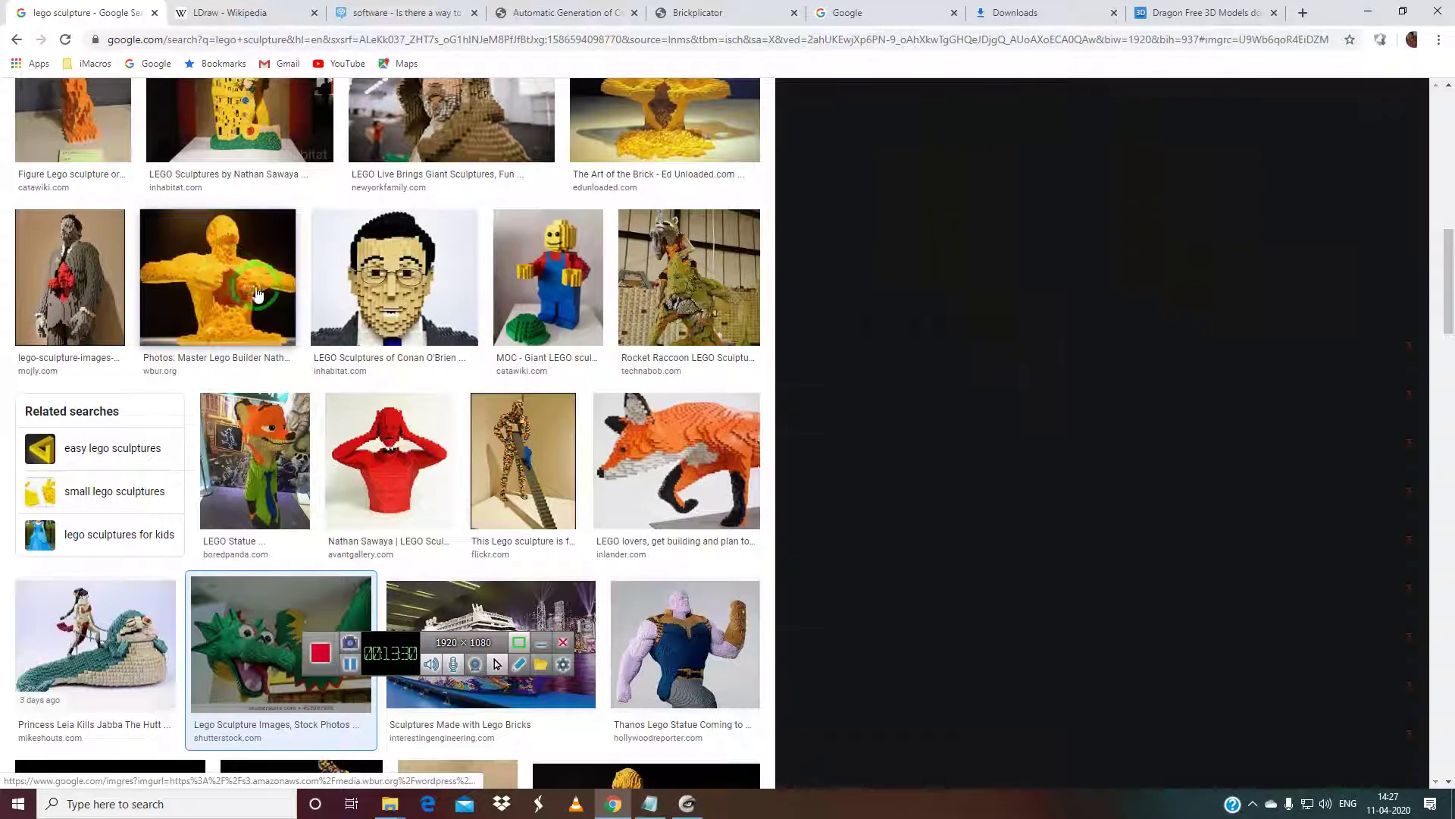
{"action": "scroll", "coordinate": [486, 389], "scroll_direction": "down", "scroll_amount": 3}
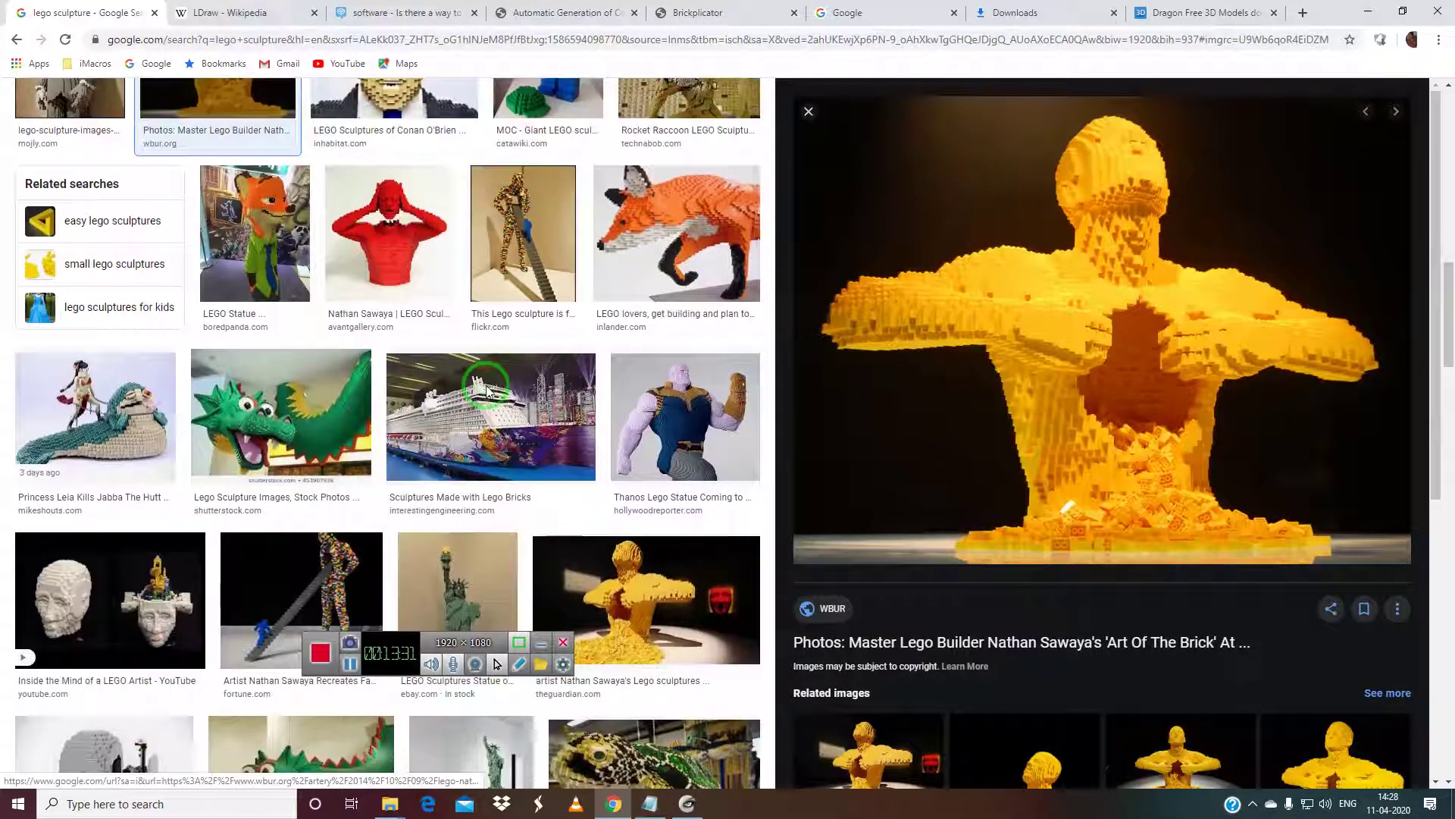
{"action": "left_click", "coordinate": [673, 364]}
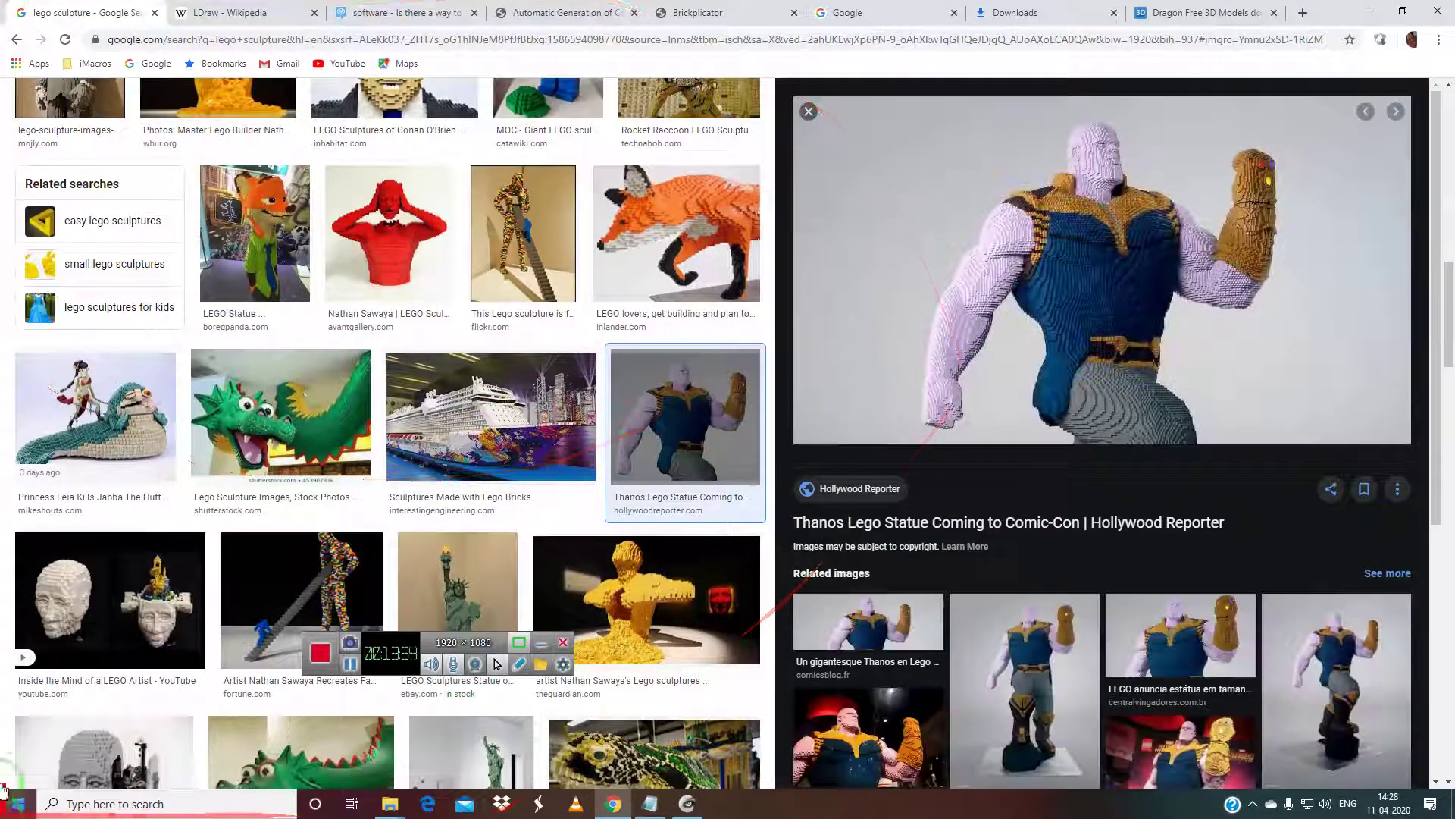
{"action": "left_click", "coordinate": [1003, 665]}
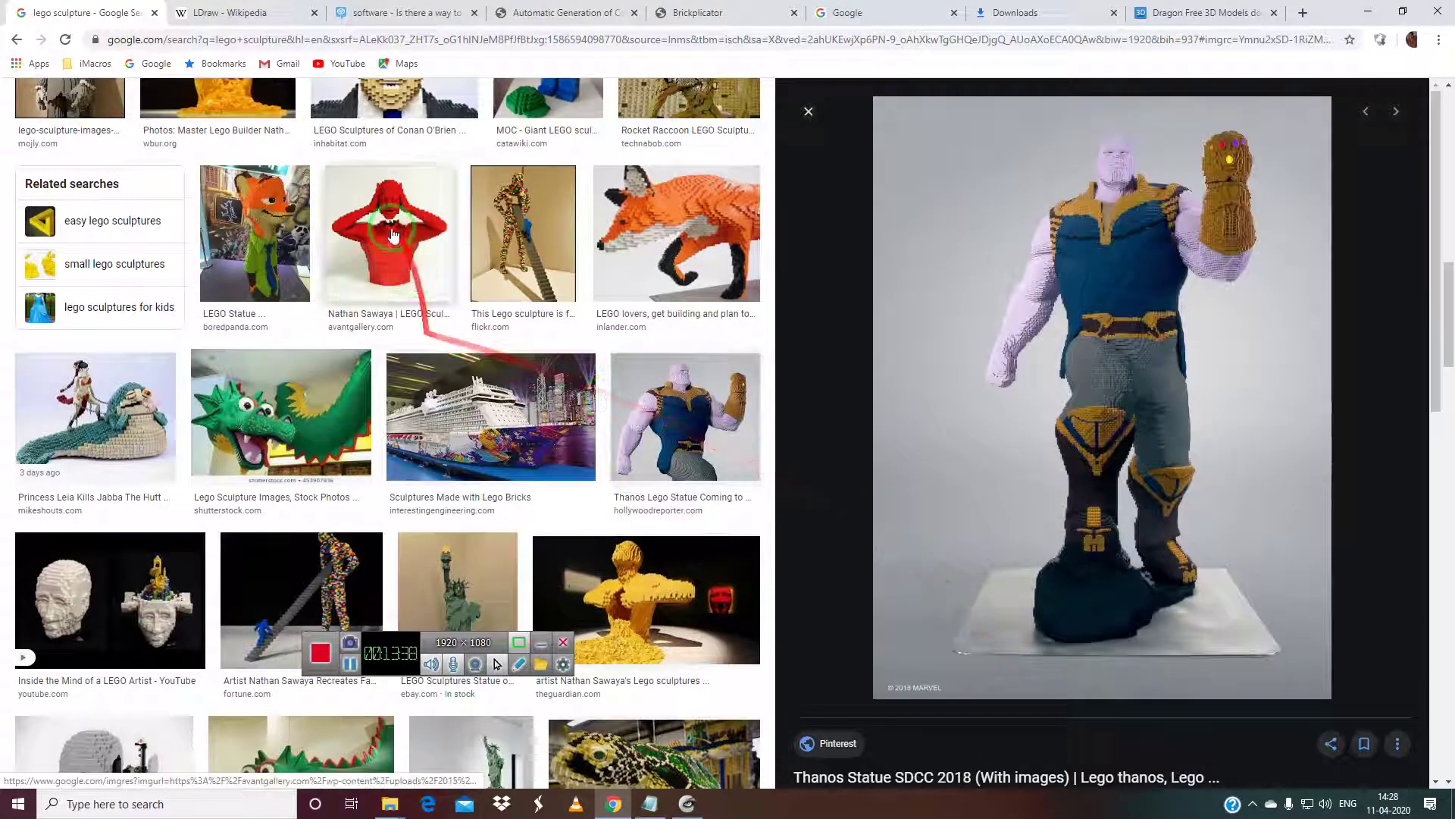
{"action": "scroll", "coordinate": [448, 376], "scroll_direction": "up", "scroll_amount": 5}
{"action": "scroll", "coordinate": [455, 372], "scroll_direction": "up", "scroll_amount": 2}
{"action": "scroll", "coordinate": [454, 372], "scroll_direction": "down", "scroll_amount": 3}
{"action": "scroll", "coordinate": [478, 364], "scroll_direction": "up", "scroll_amount": 3}
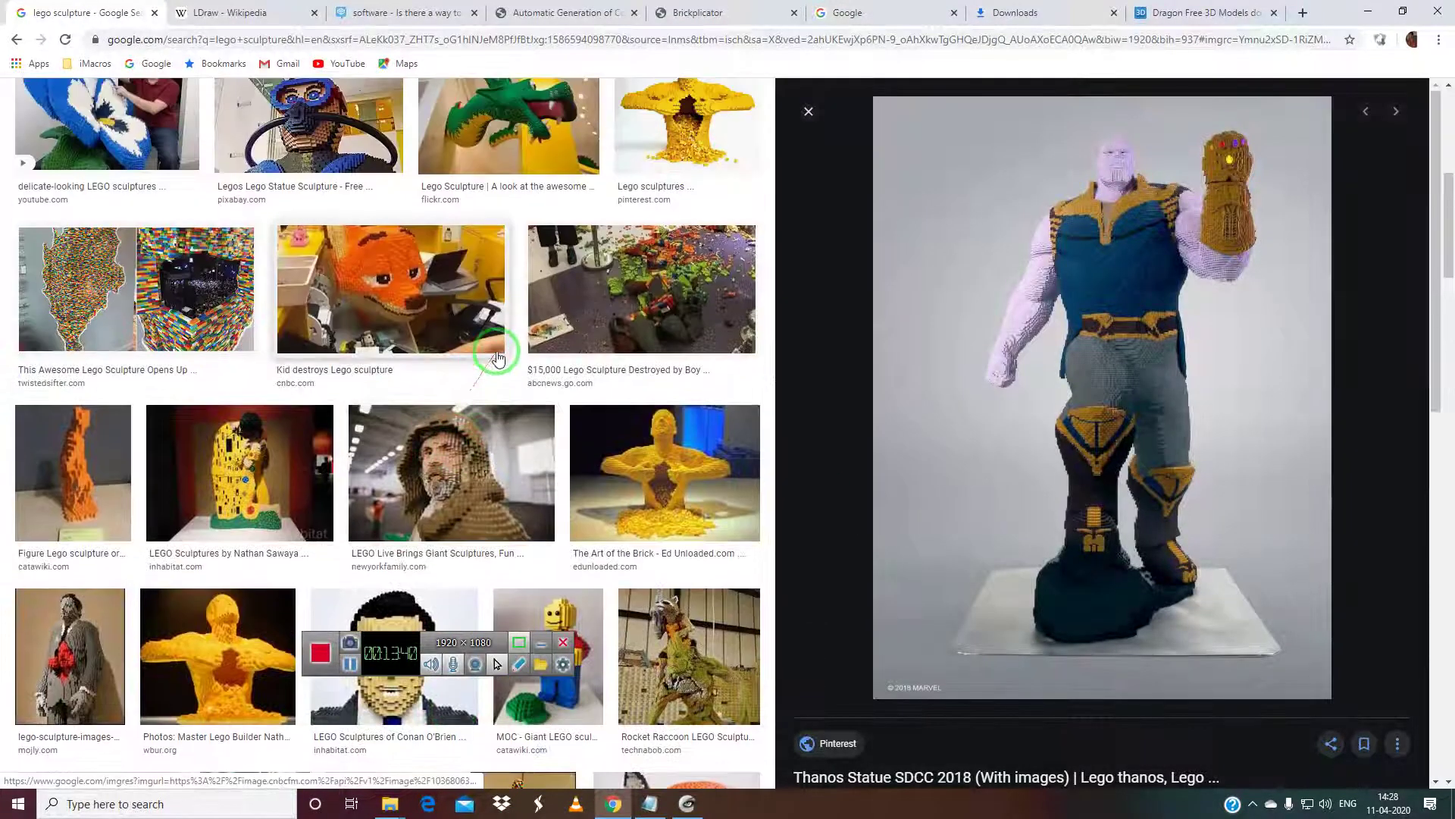
{"action": "scroll", "coordinate": [498, 357], "scroll_direction": "up", "scroll_amount": 5}
{"action": "scroll", "coordinate": [498, 357], "scroll_direction": "up", "scroll_amount": 3}
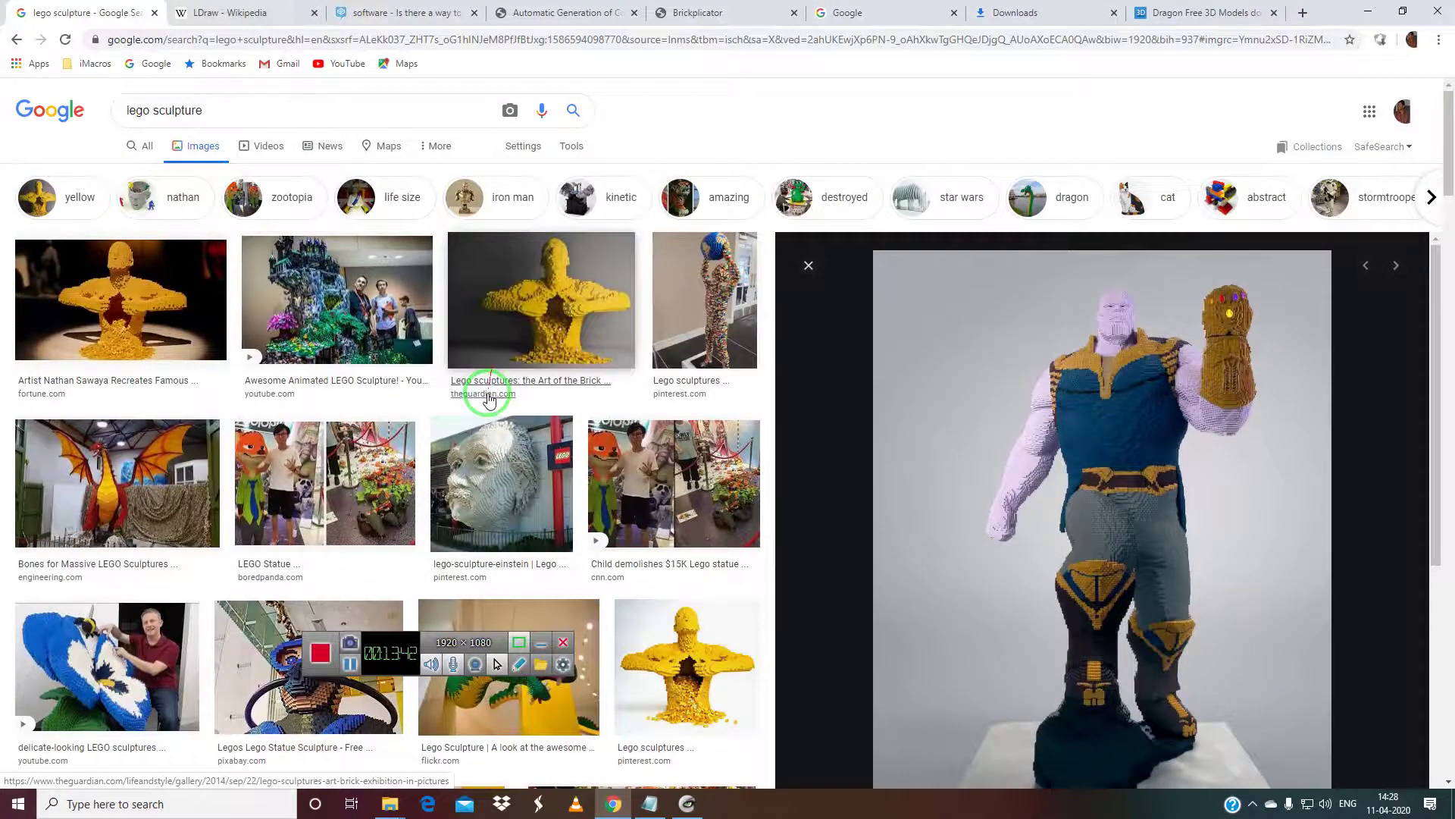
{"action": "left_click_drag", "start_coordinate": [491, 547], "coordinate": [567, 249]}
Preview the Guardian and Inhabitat yellow sculpture images and choose Save image as.
{"action": "left_click", "coordinate": [528, 280]}
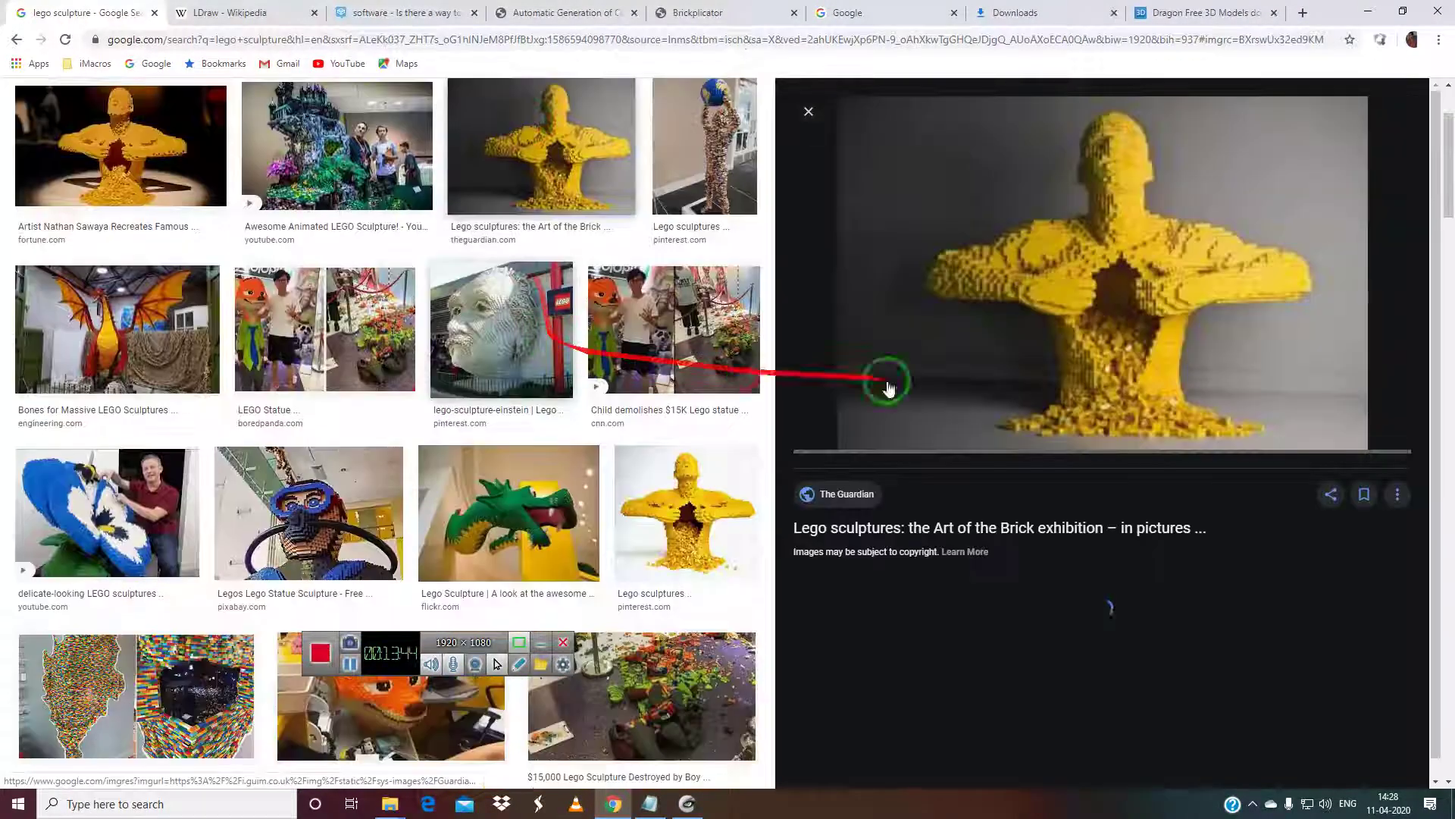
{"action": "left_click_drag", "start_coordinate": [1055, 285], "coordinate": [1143, 583]}
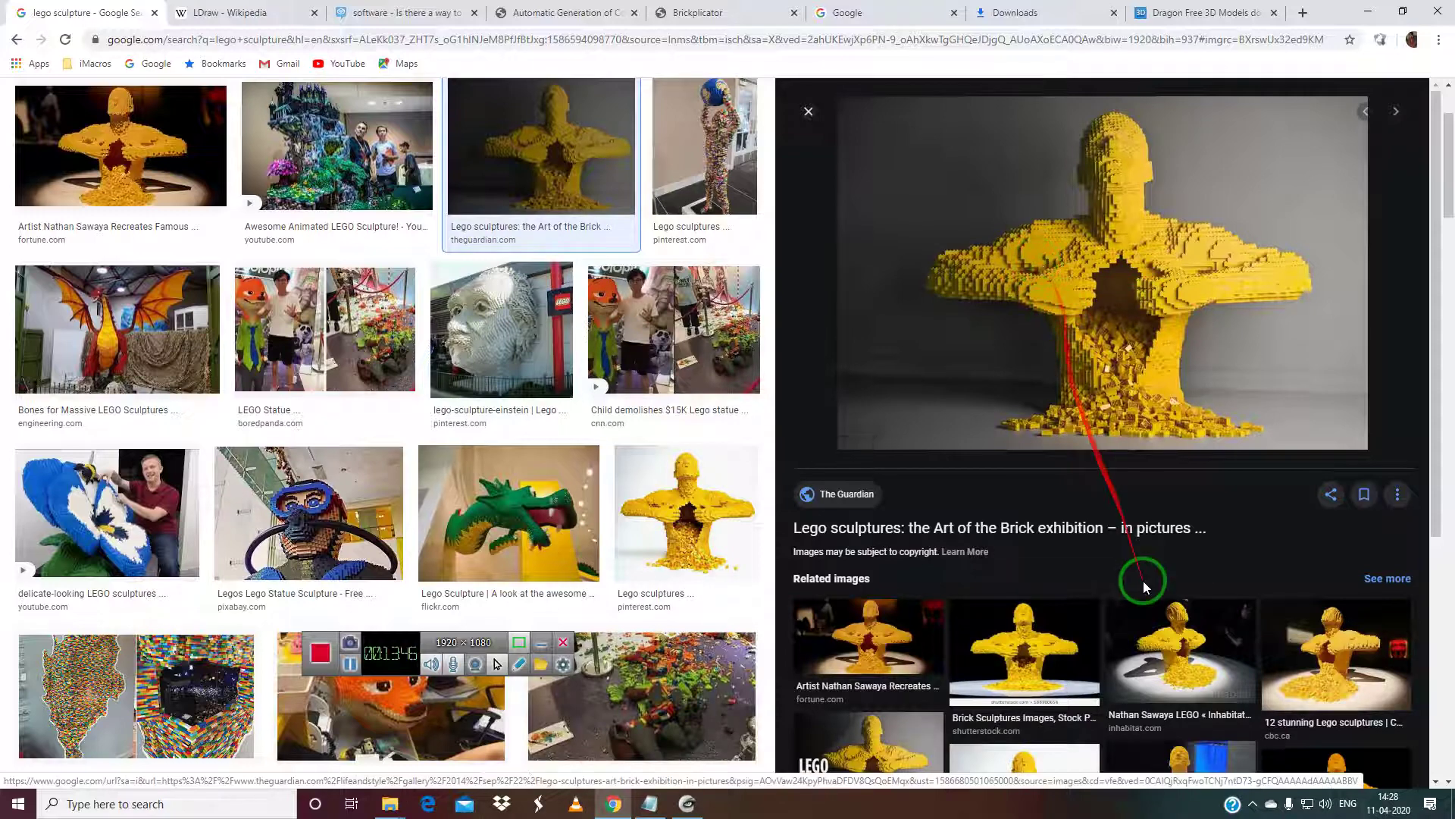
{"action": "left_click", "coordinate": [1177, 662]}
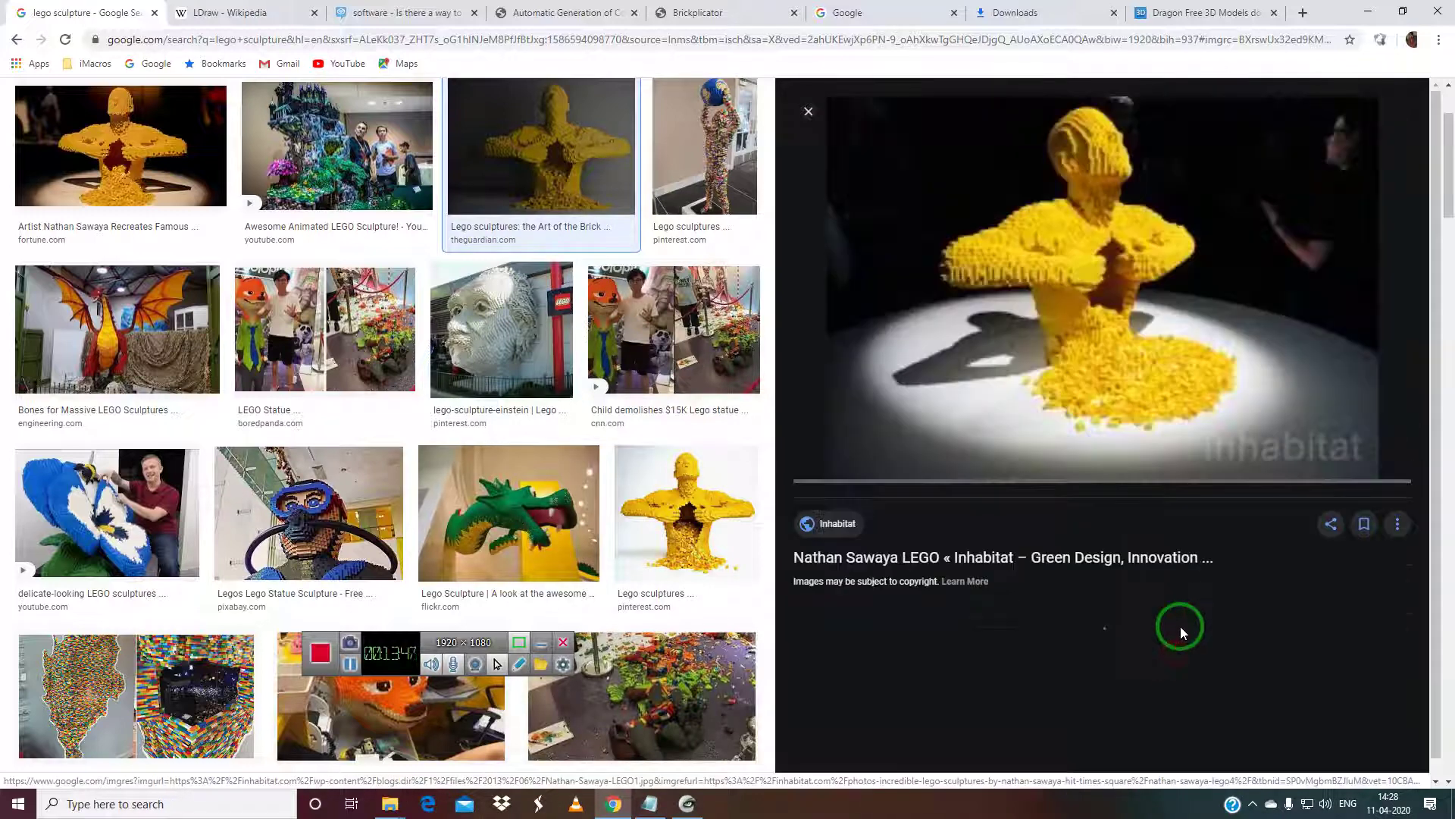
{"action": "right_click", "coordinate": [1023, 261]}
{"action": "left_click", "coordinate": [1062, 415]}
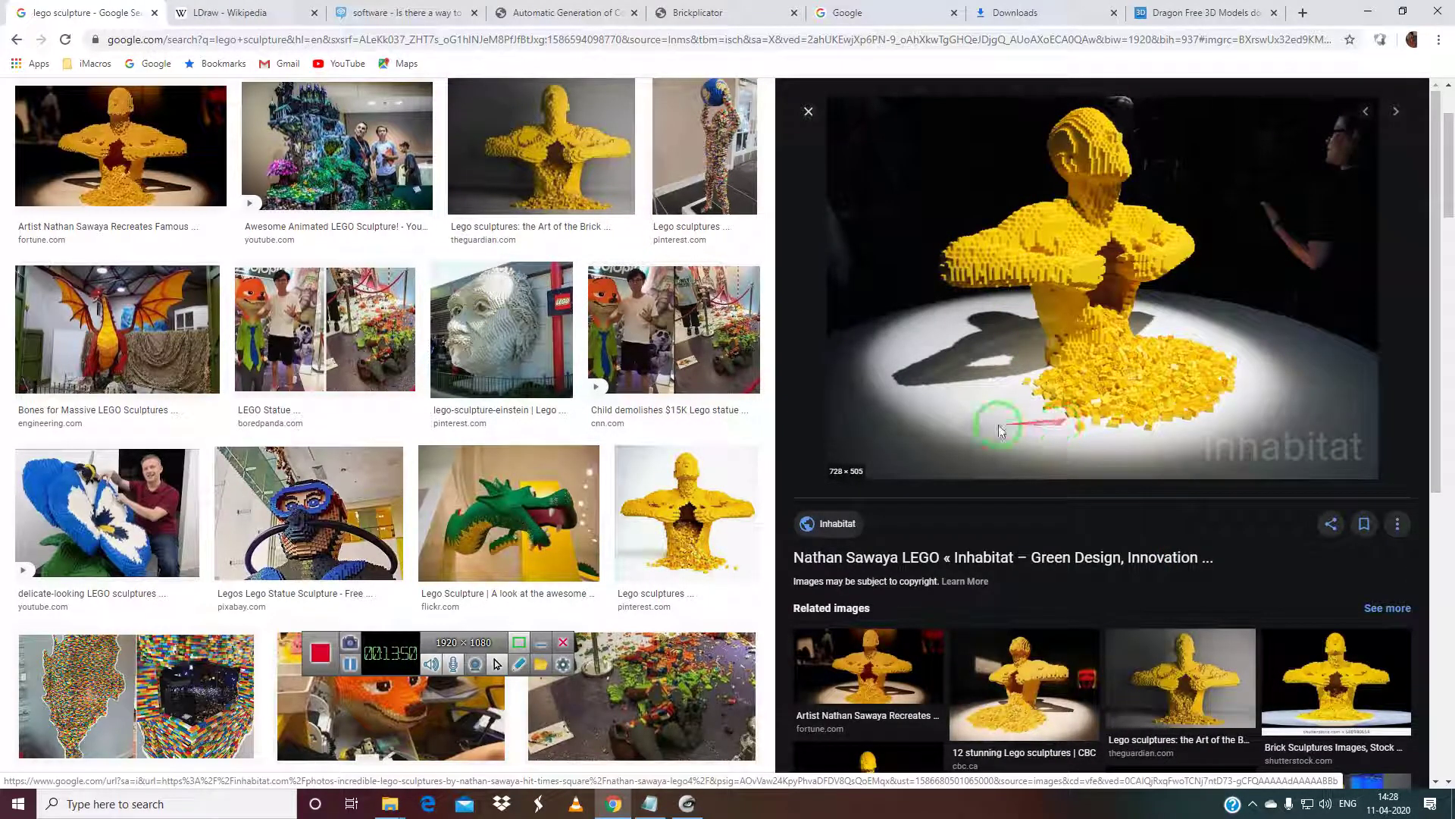